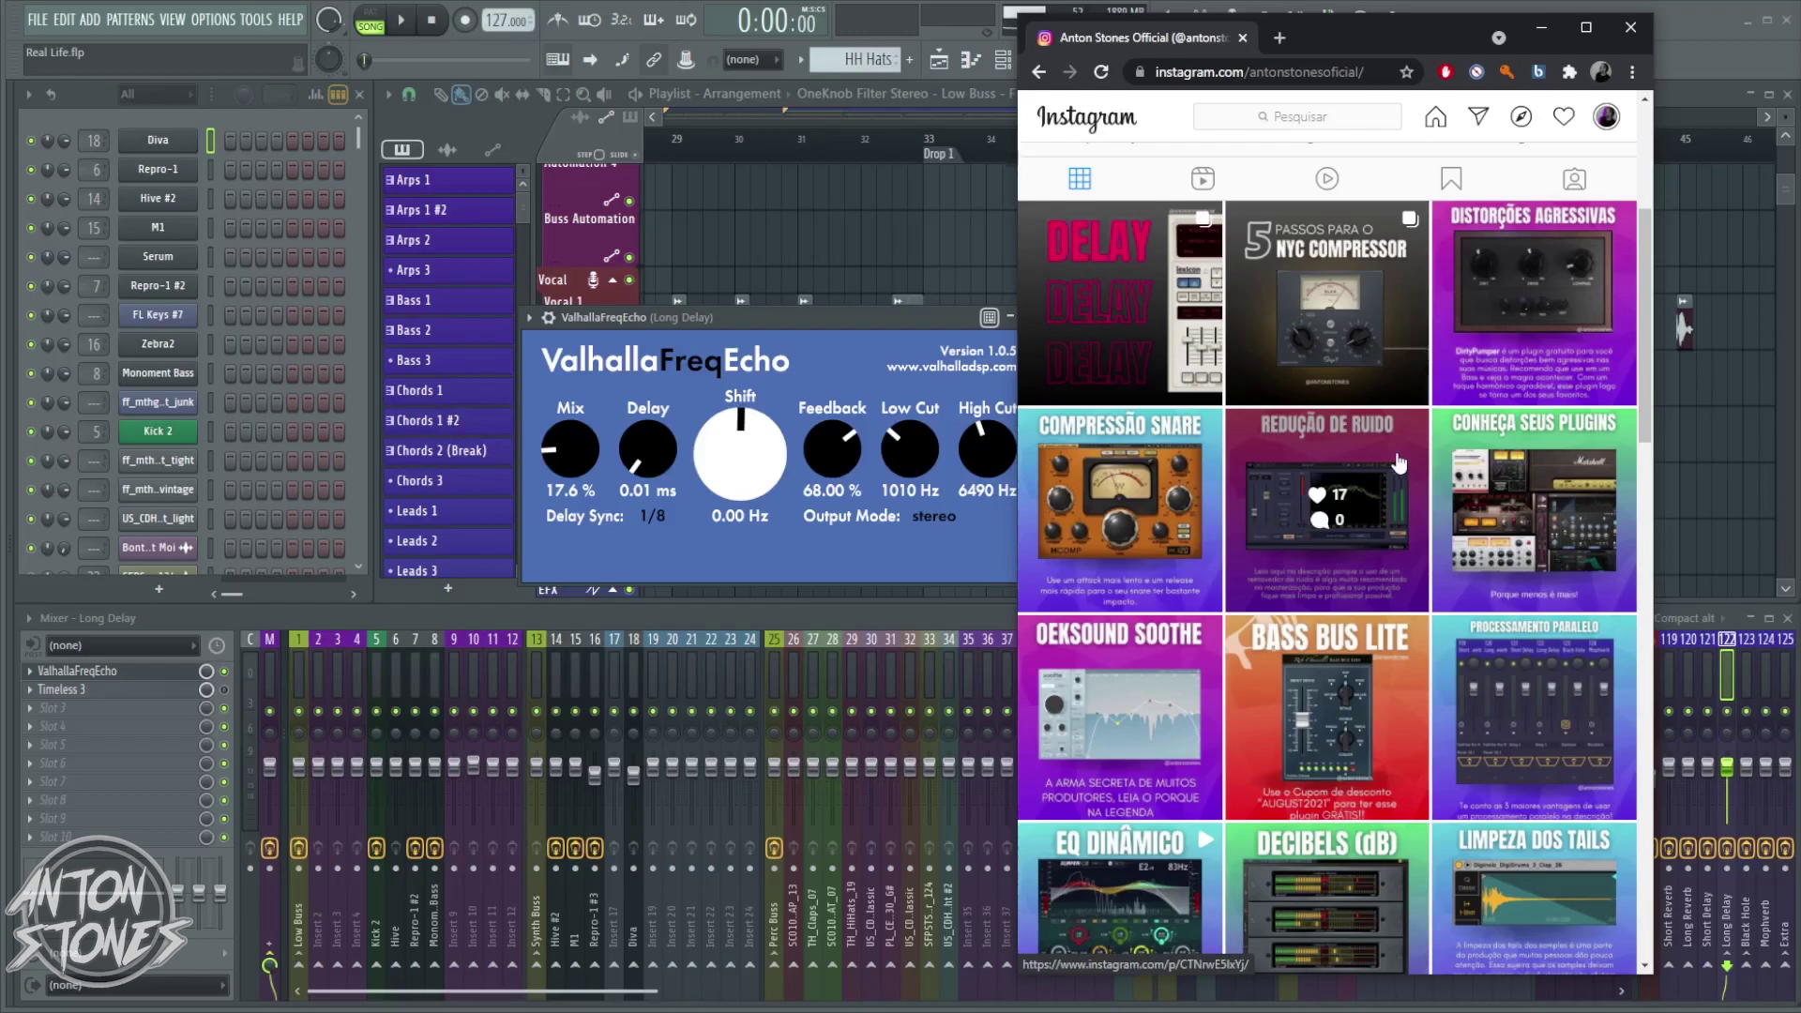
- Browse the music production tip posts on the Instagram profile, from the profile header down through the older posts
scroll(1399, 463, up, 4)
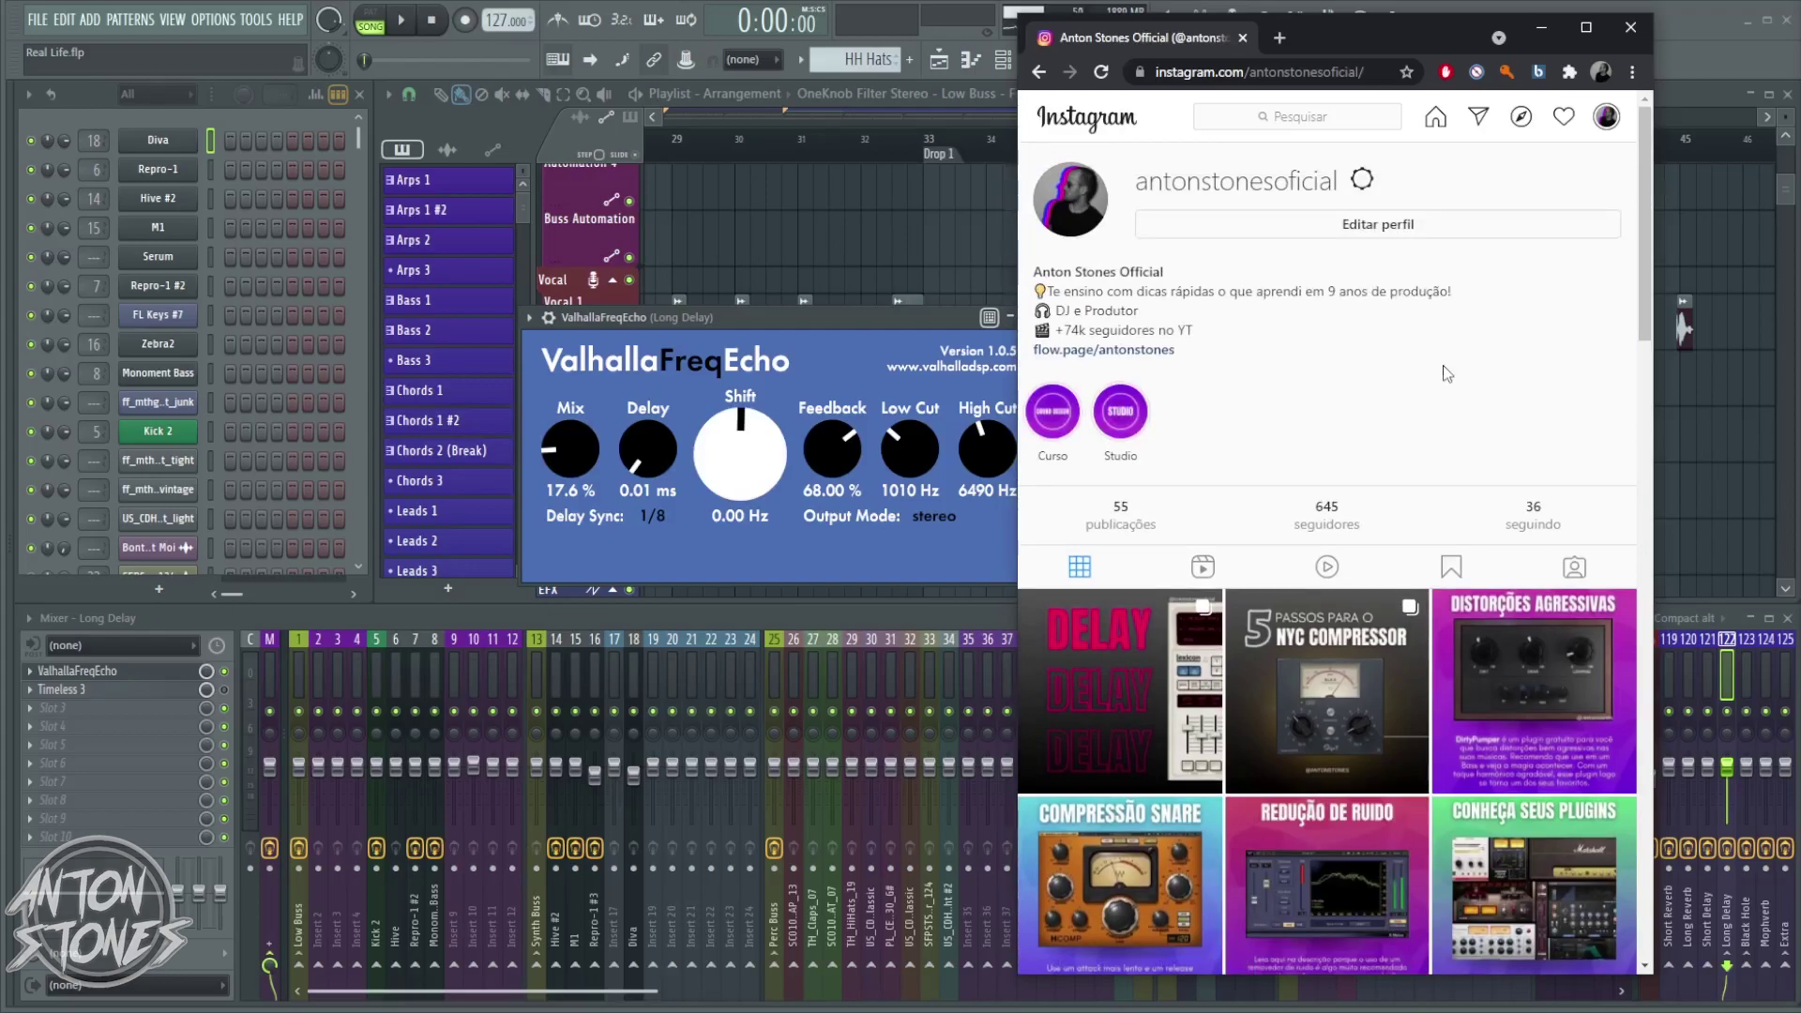
scroll(1463, 399, down, 3)
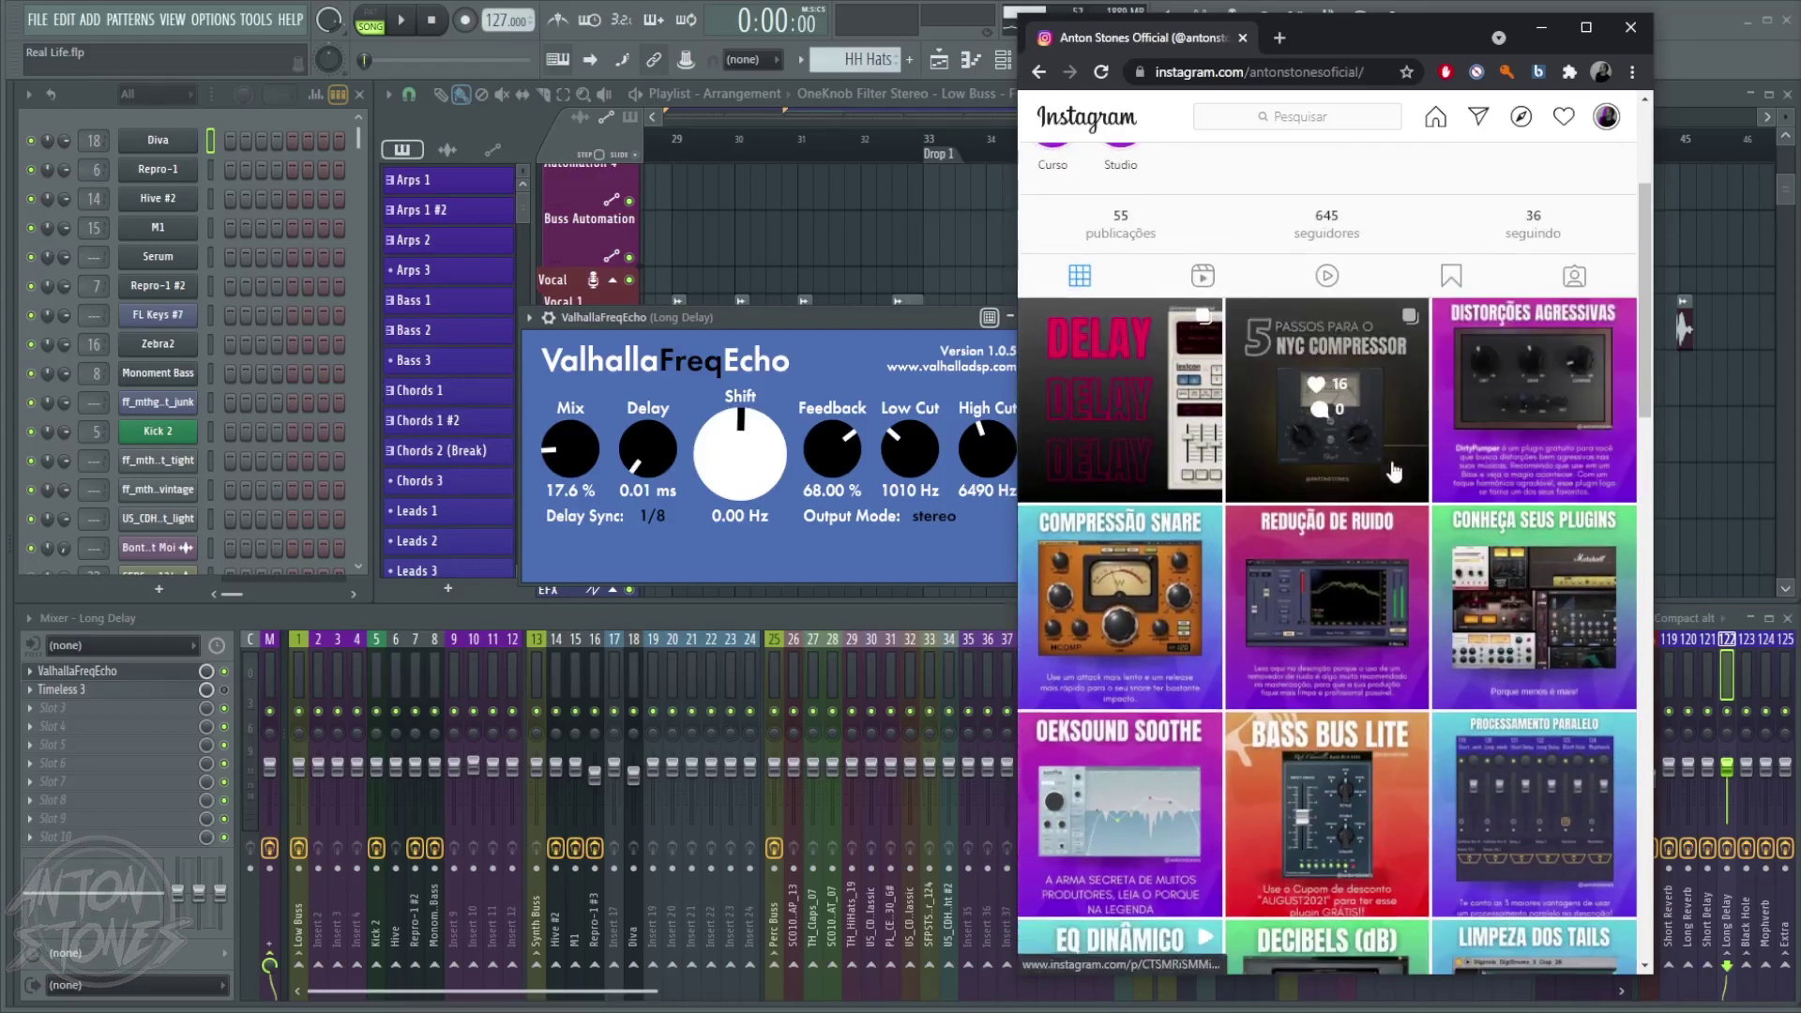
scroll(1455, 414, down, 1)
scroll(1403, 555, down, 5)
scroll(1404, 555, down, 5)
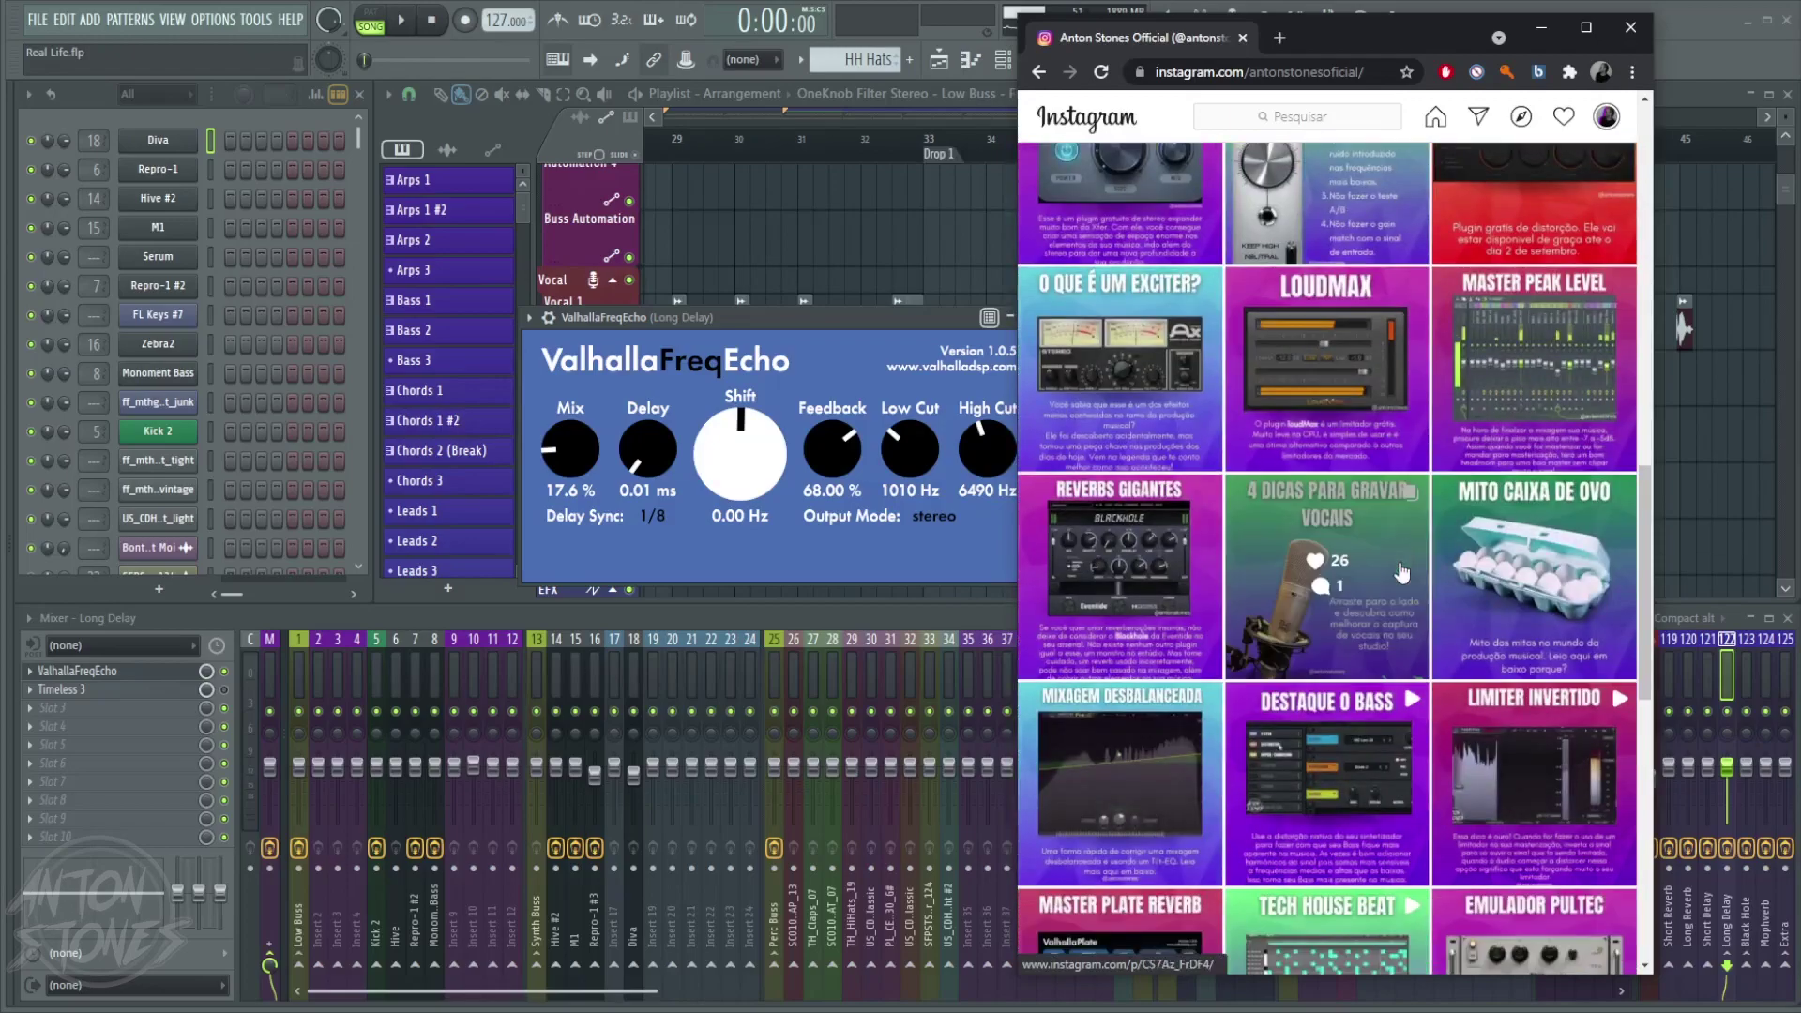
scroll(1396, 563, up, 10)
scroll(1387, 569, down, 1)
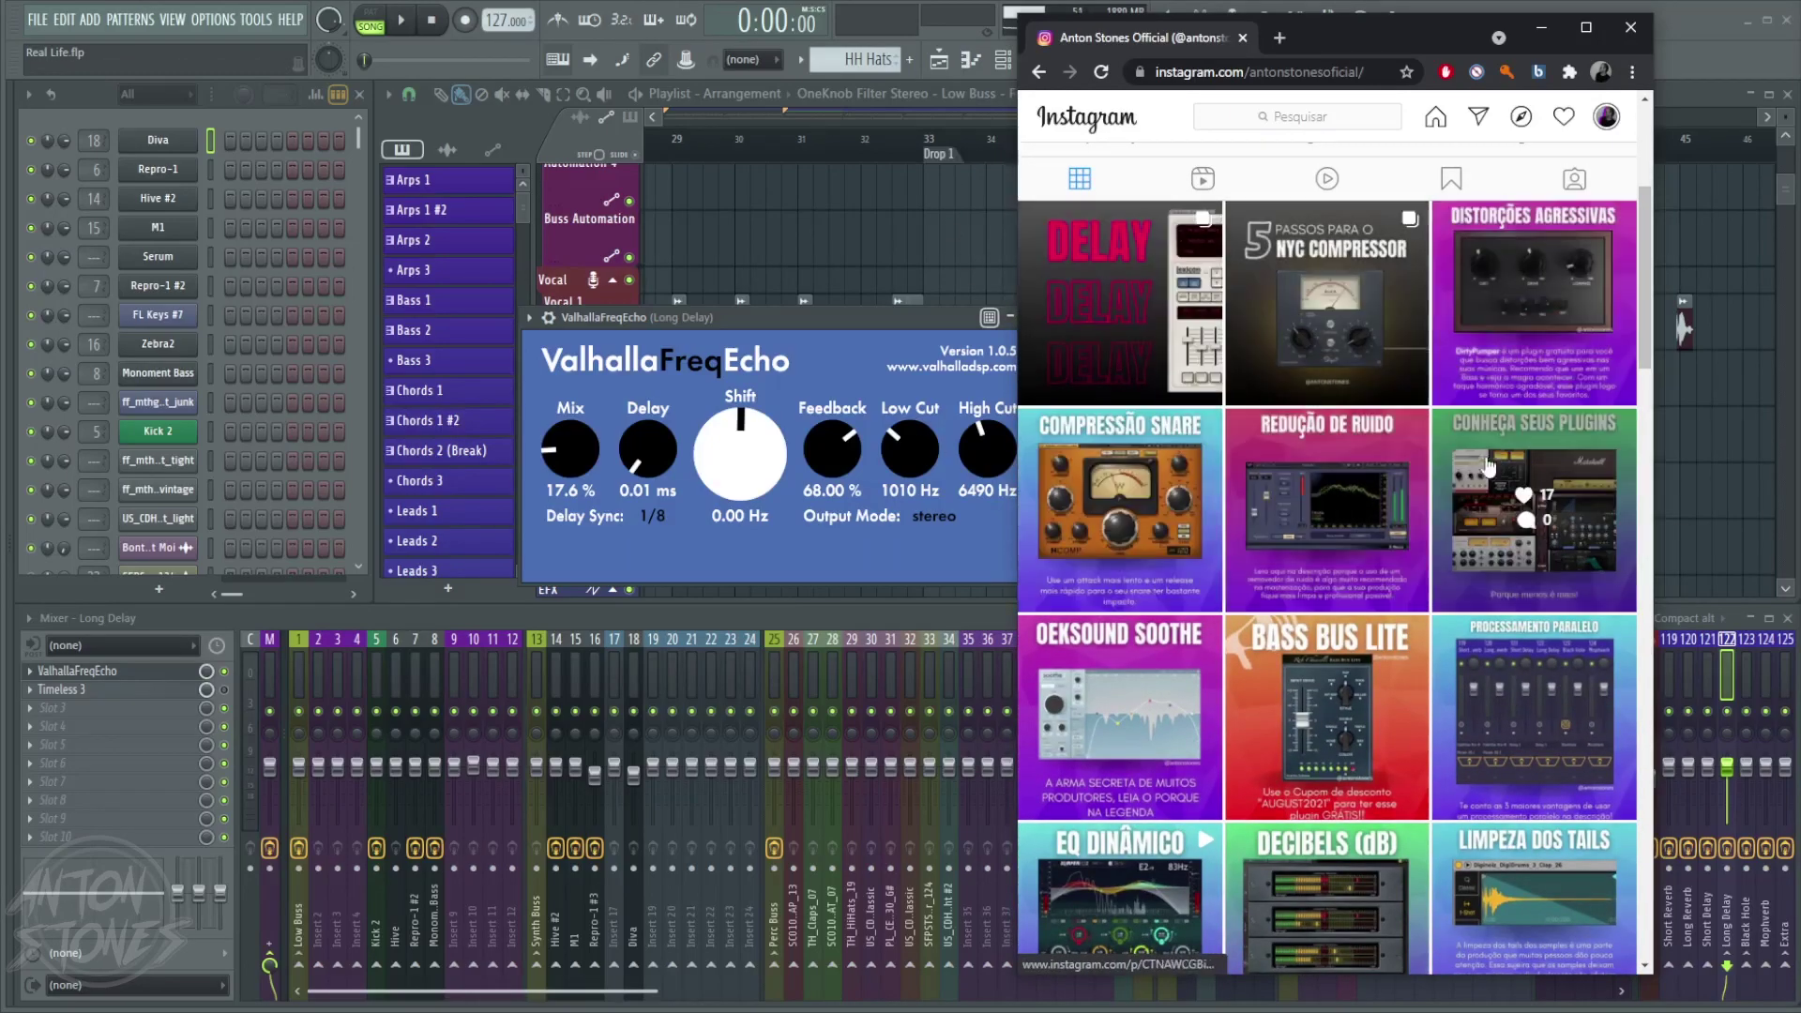
scroll(1488, 472, down, 9)
scroll(1488, 472, down, 9)
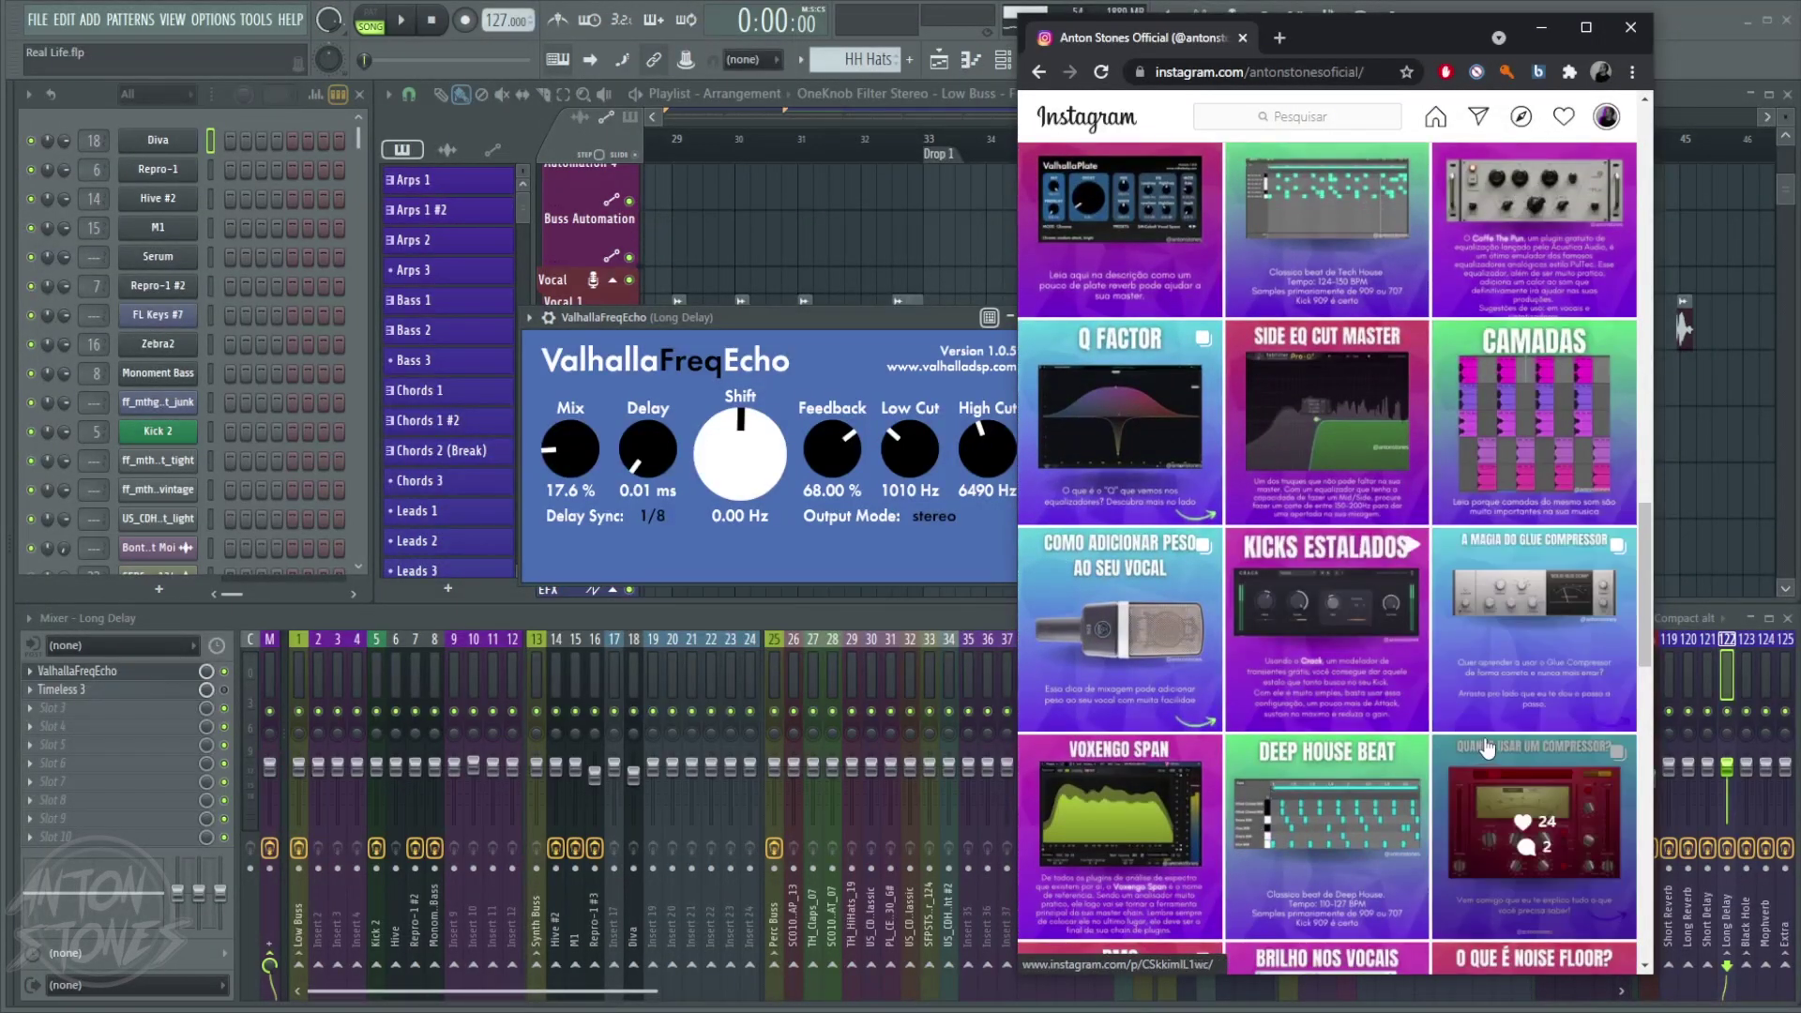
scroll(1444, 691, down, 3)
scroll(1392, 721, up, 20)
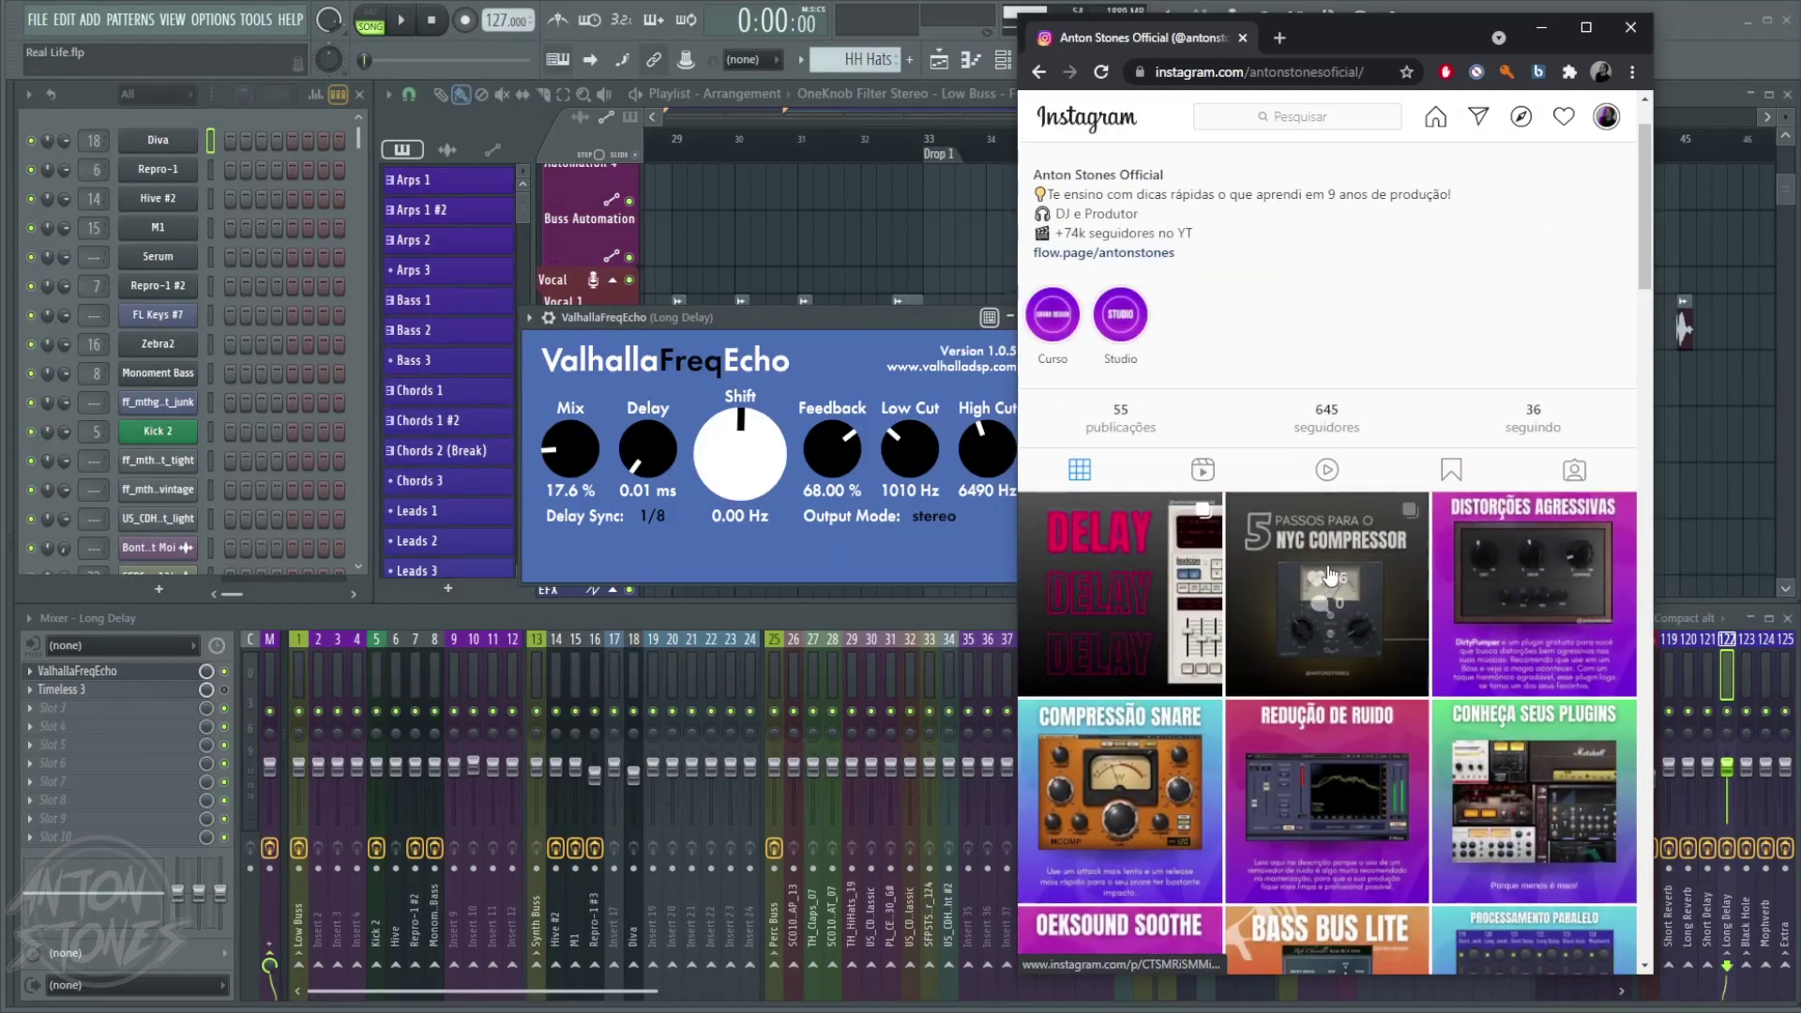
- View the slides of the Delay post on the Instagram profile and return to the profile page
click(1318, 553)
click(1478, 492)
click(1478, 492)
click(1478, 493)
click(1505, 218)
click(1150, 614)
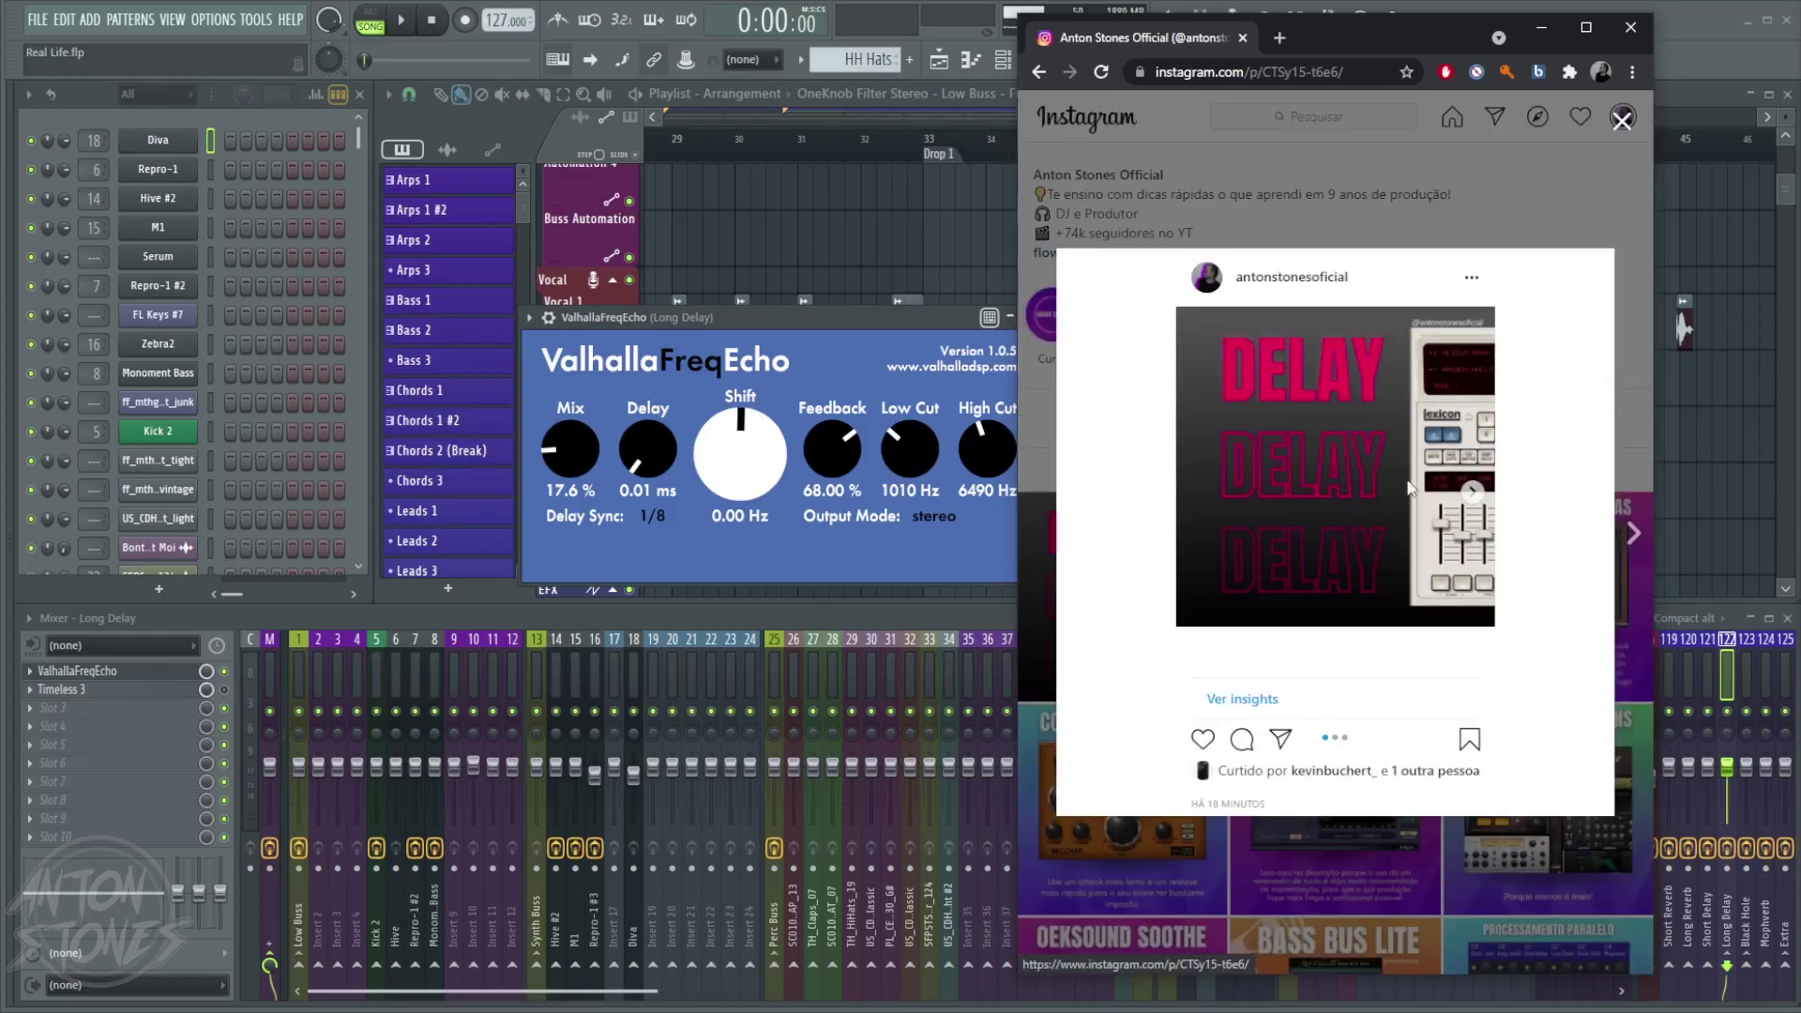
click(1471, 491)
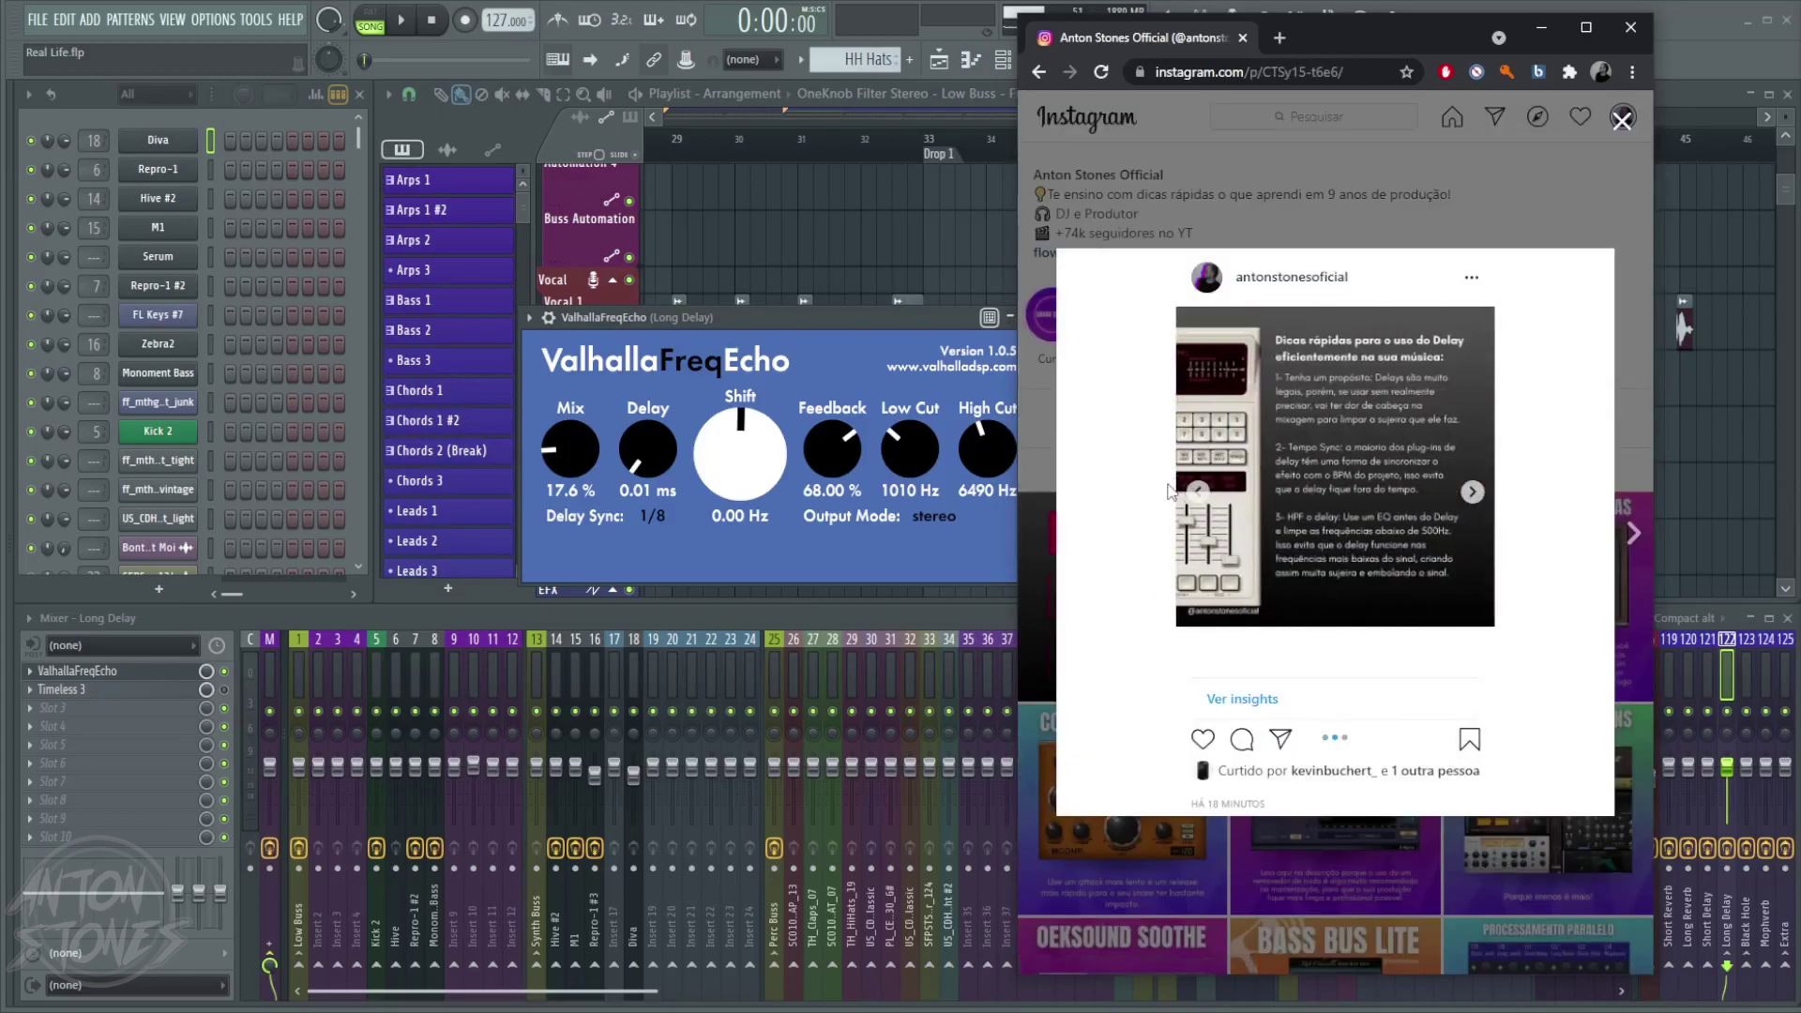
click(1198, 491)
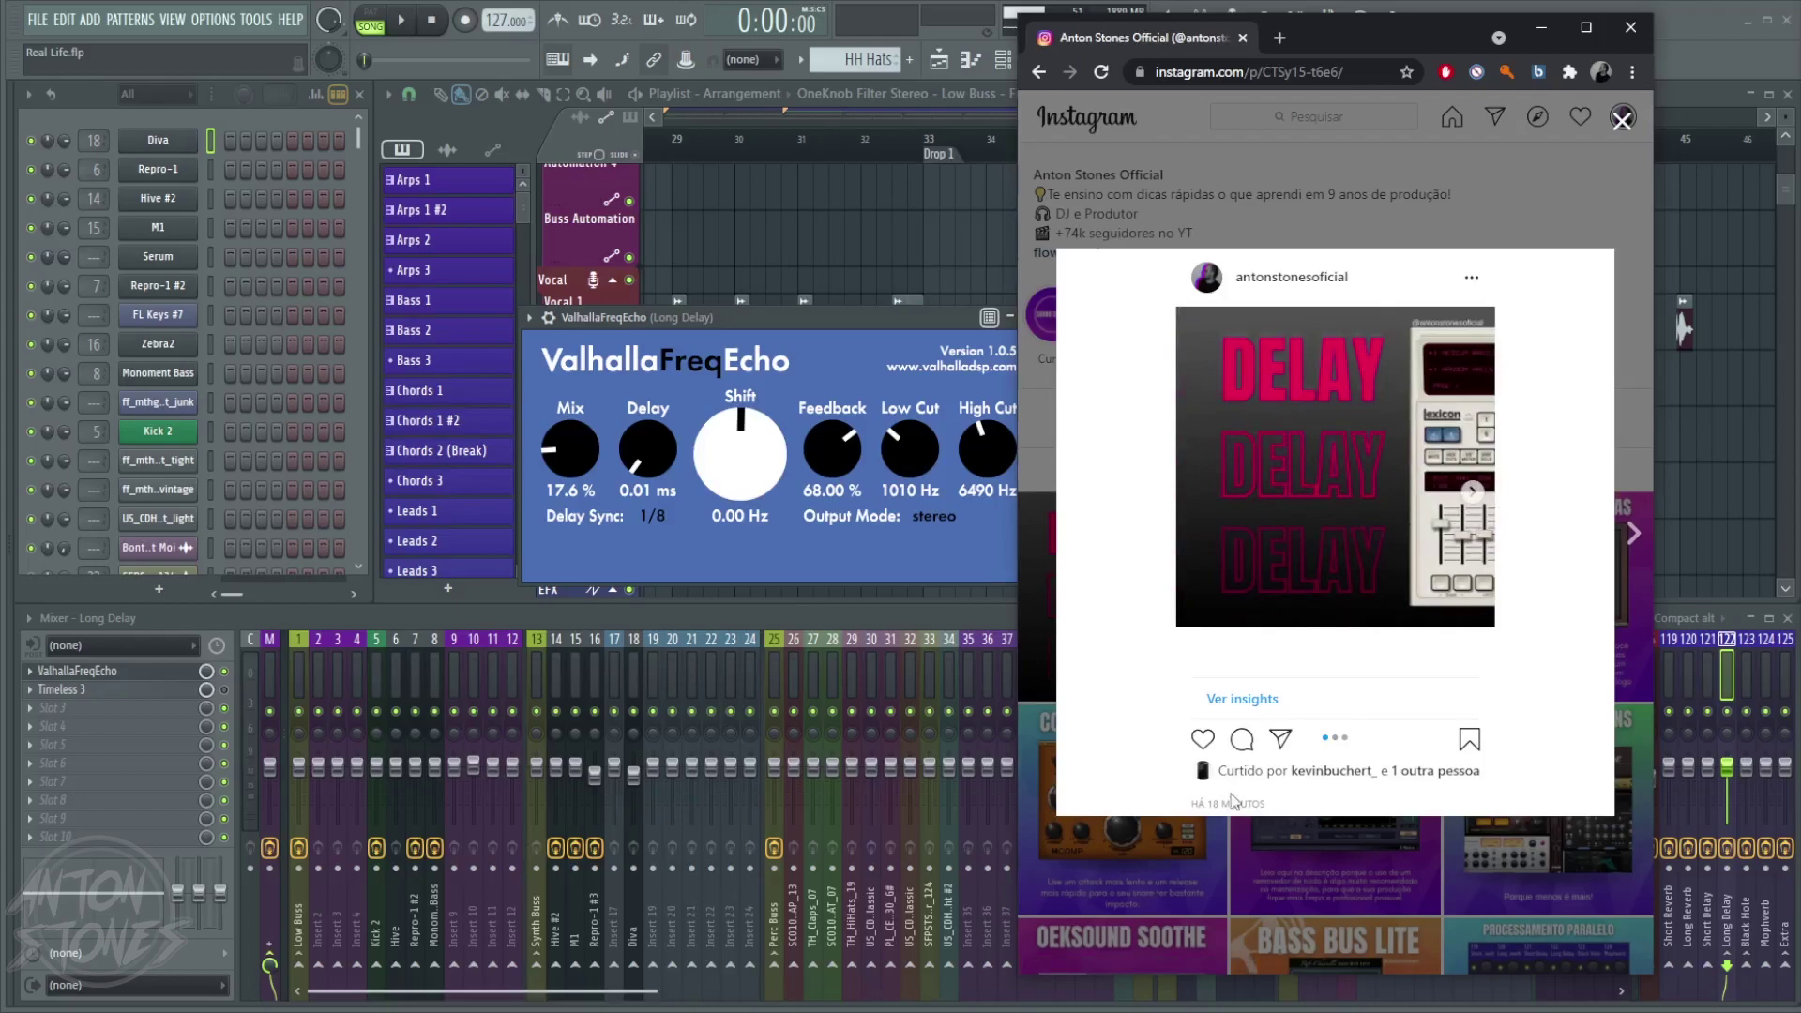
click(1545, 197)
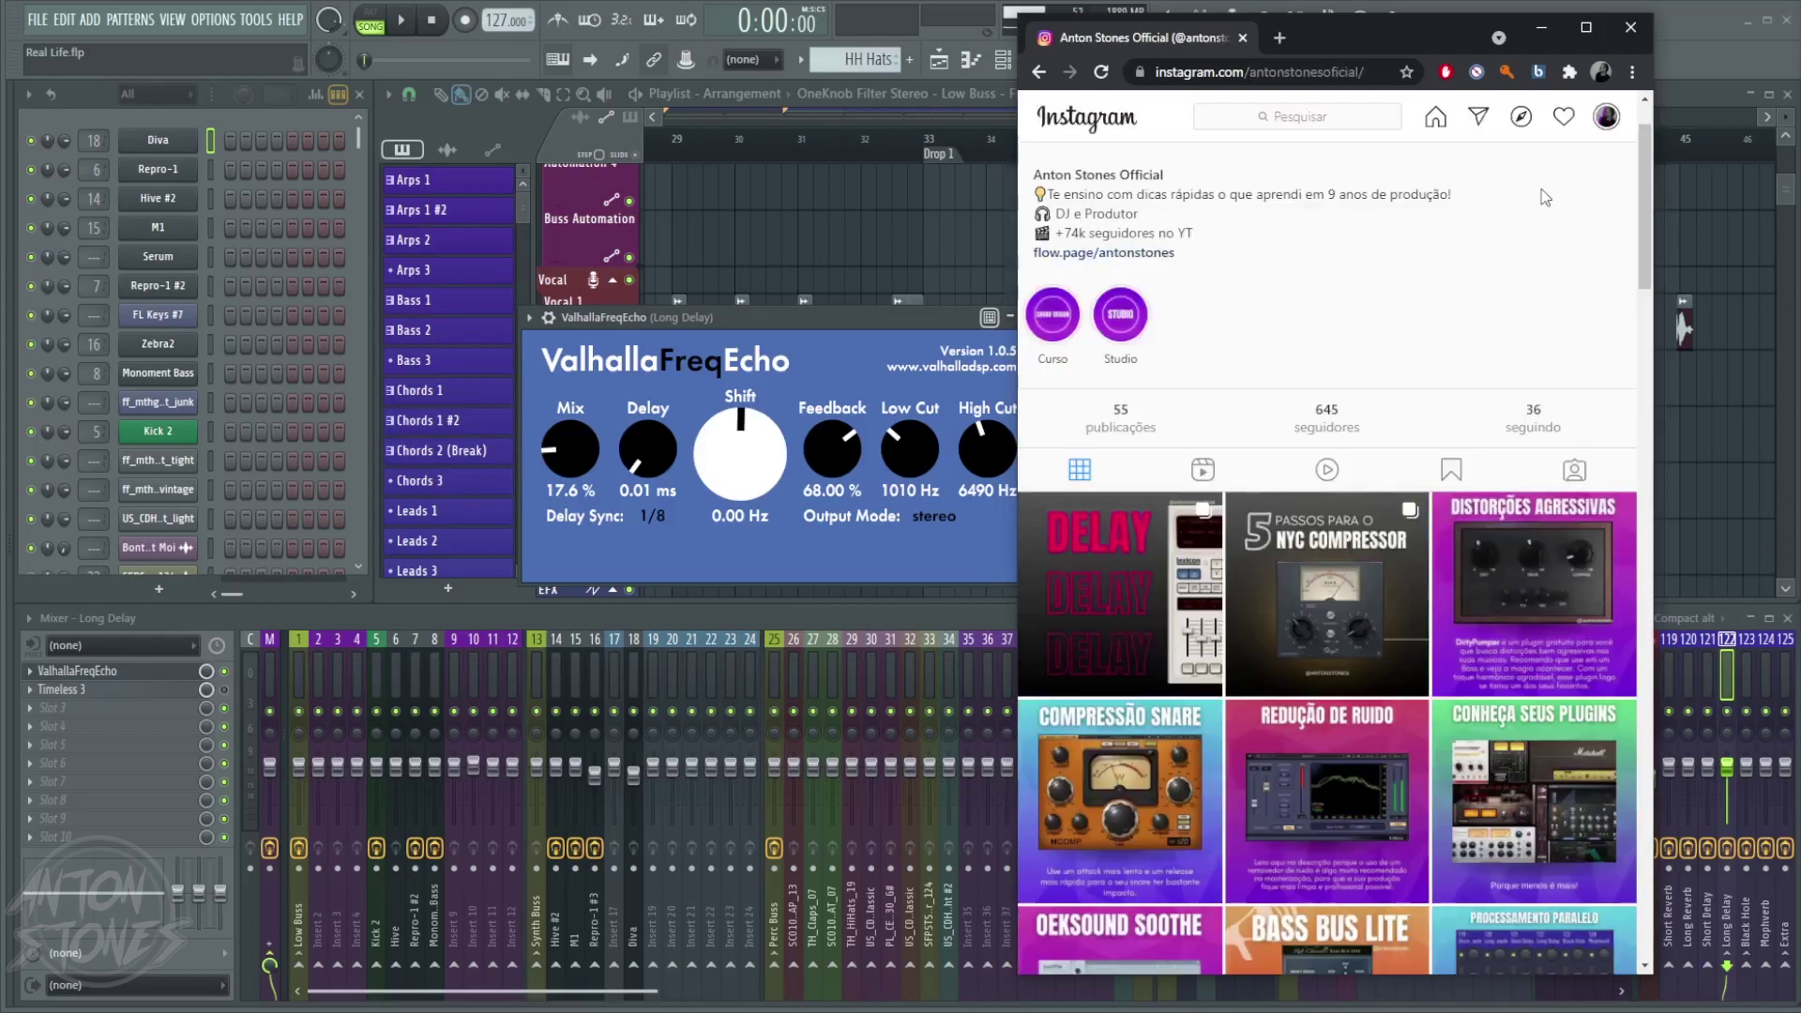
scroll(1534, 286, up, 1)
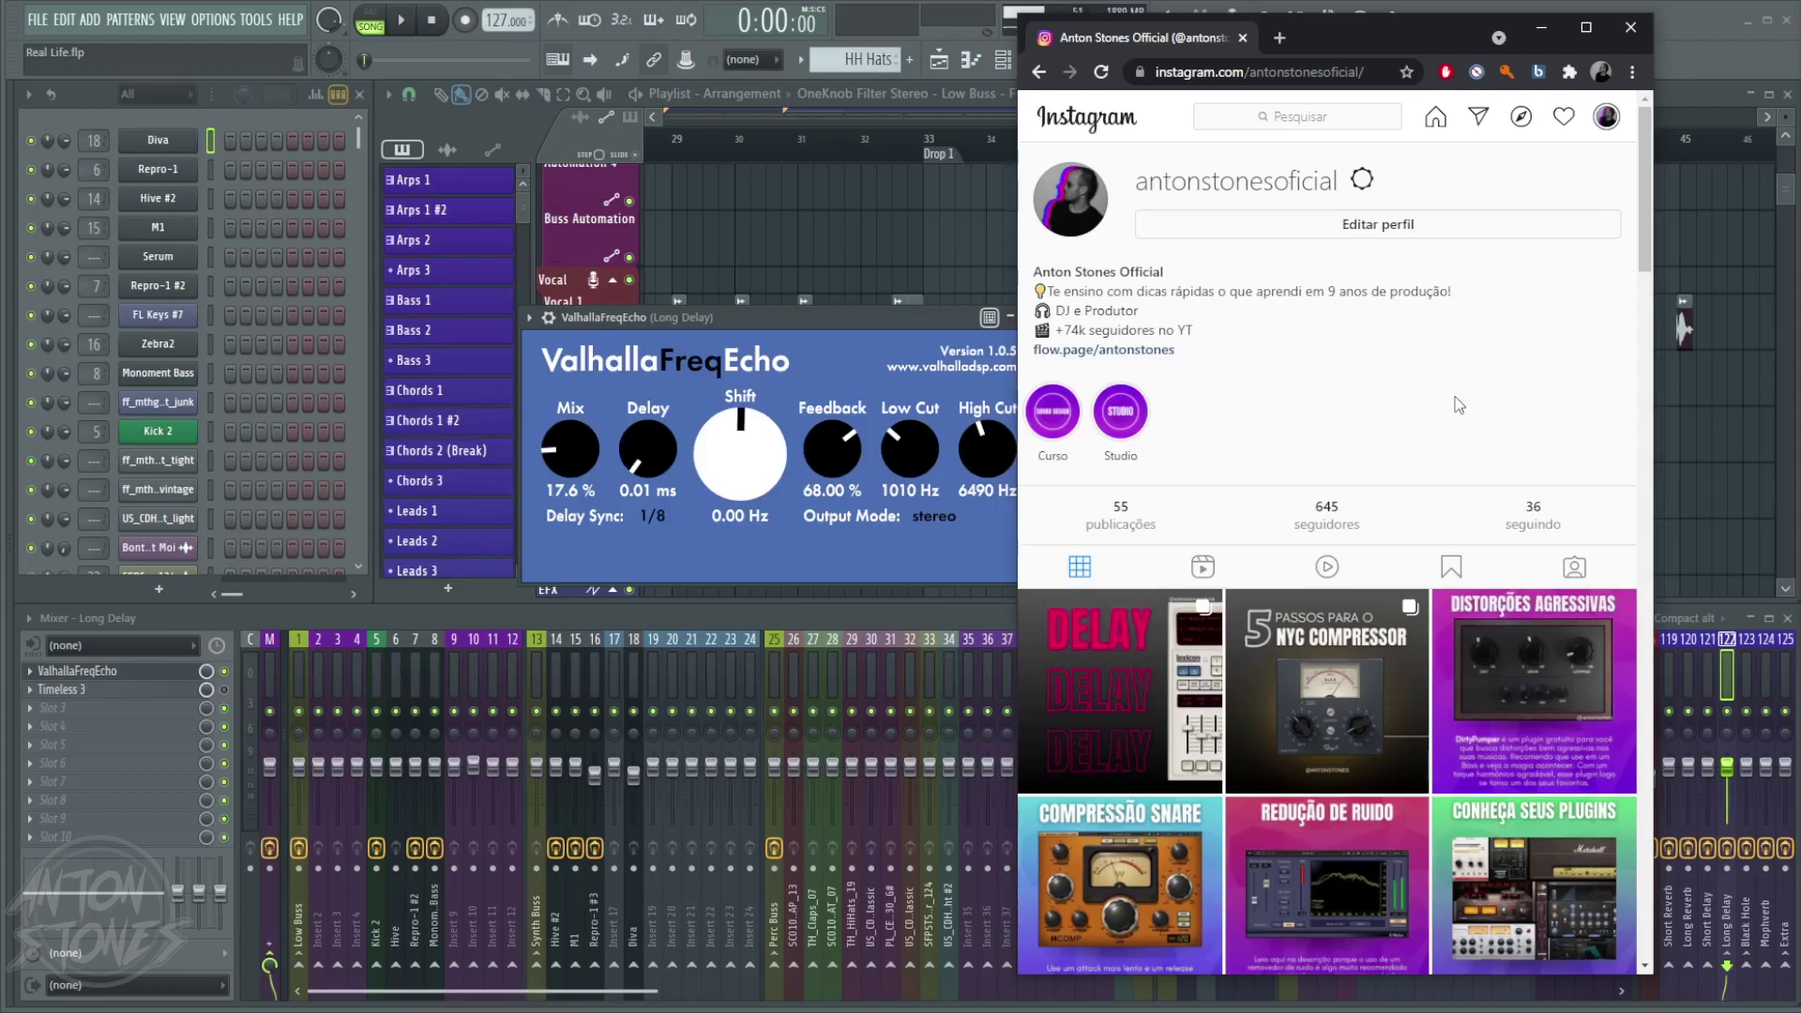
- Switch to FL Studio, enlarge the Long Delay track's ValhallaFreqEcho window, and close it
click(1541, 28)
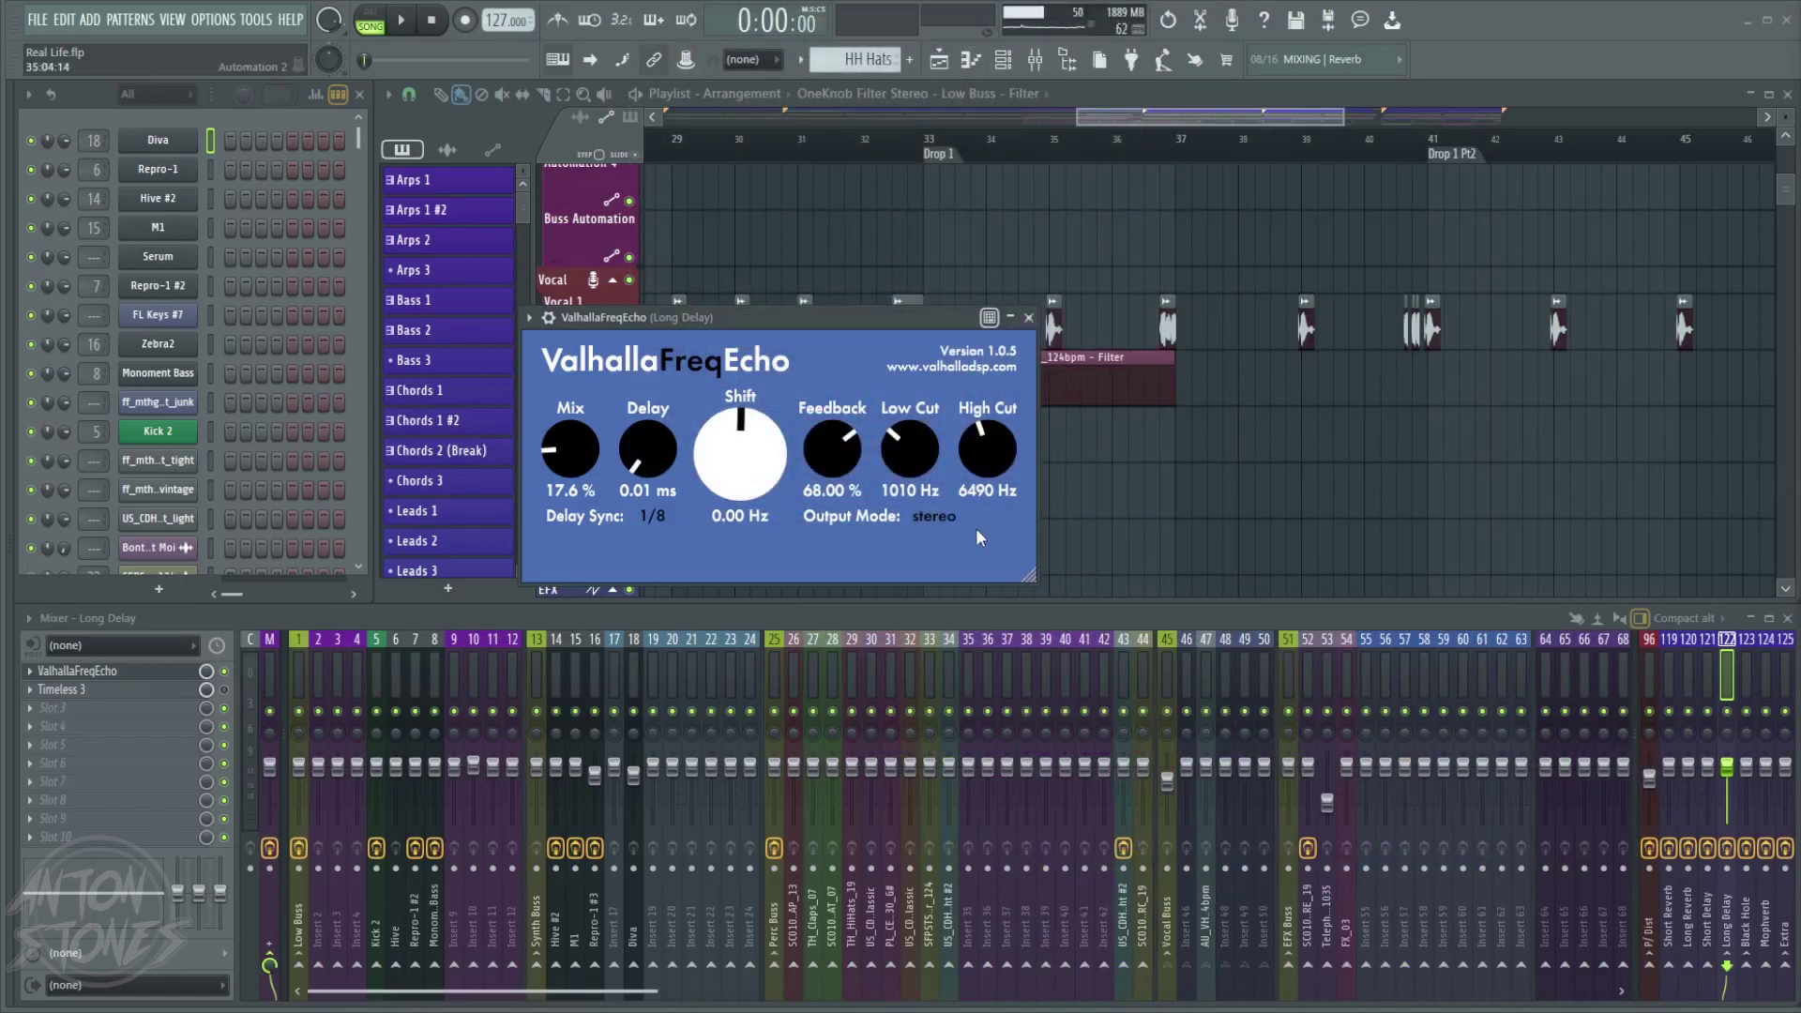
drag(892, 313, 970, 306)
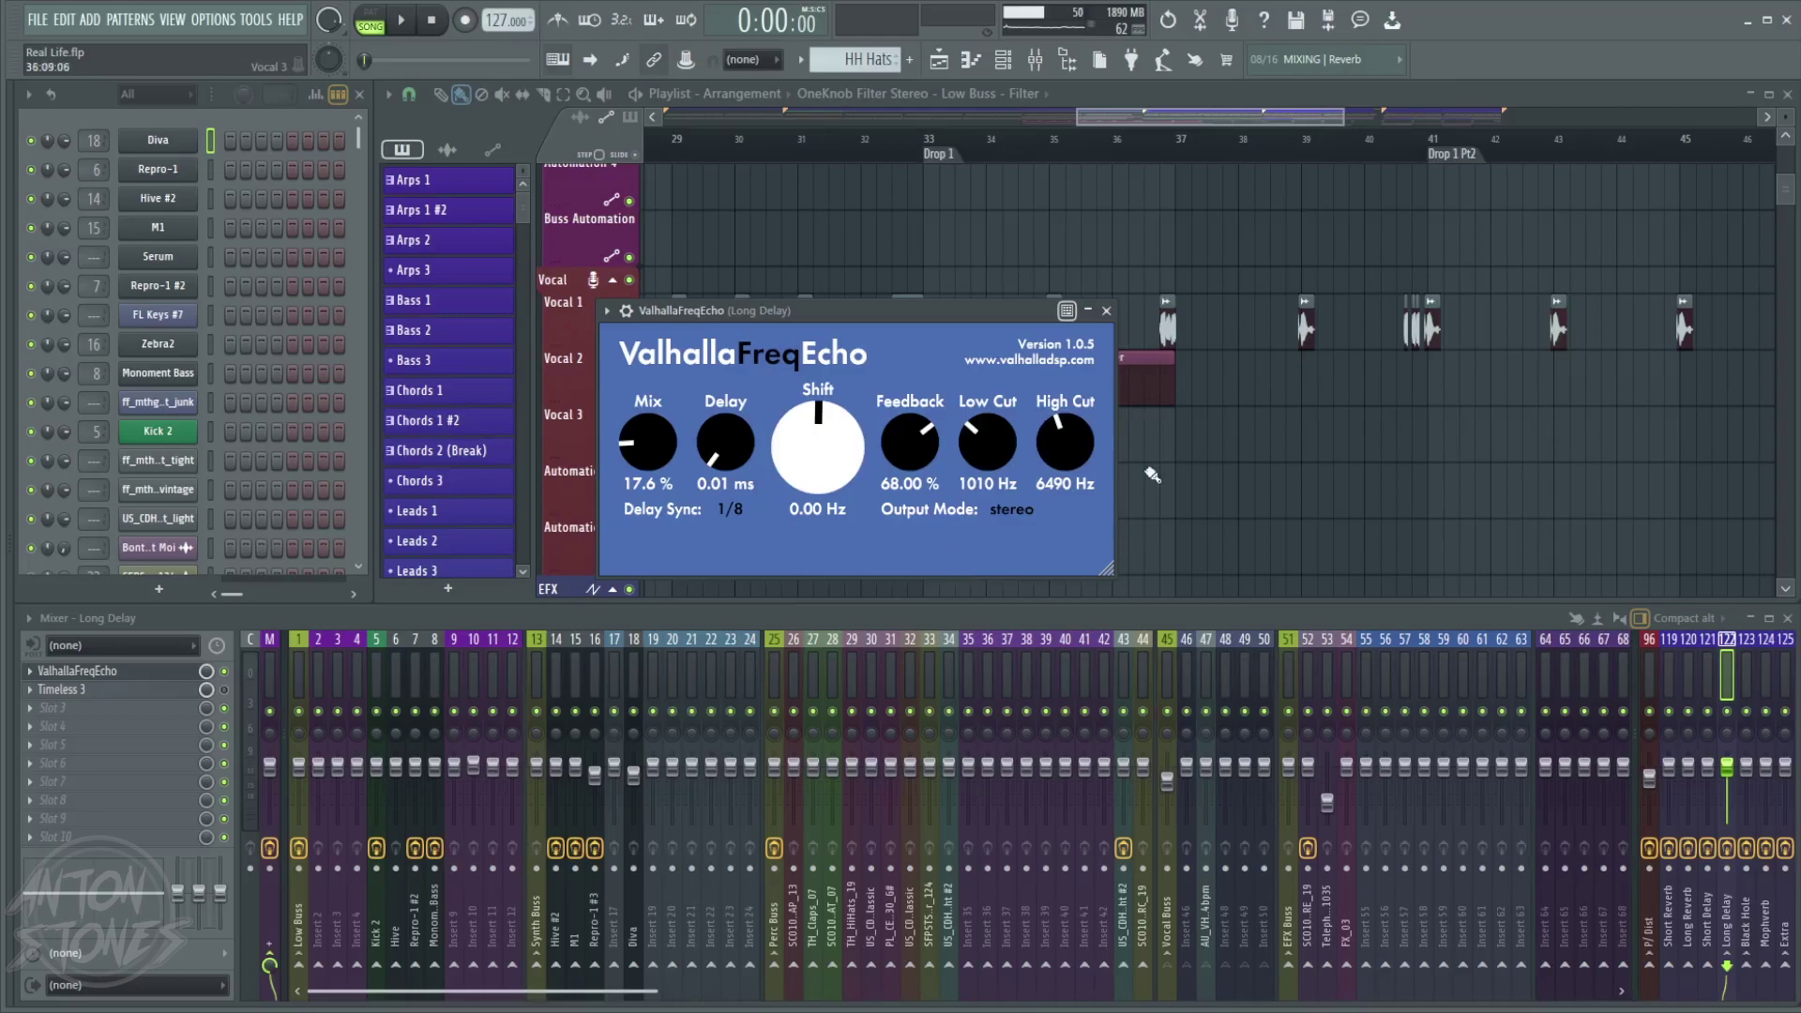
drag(1107, 569, 1527, 816)
drag(1228, 313, 1064, 303)
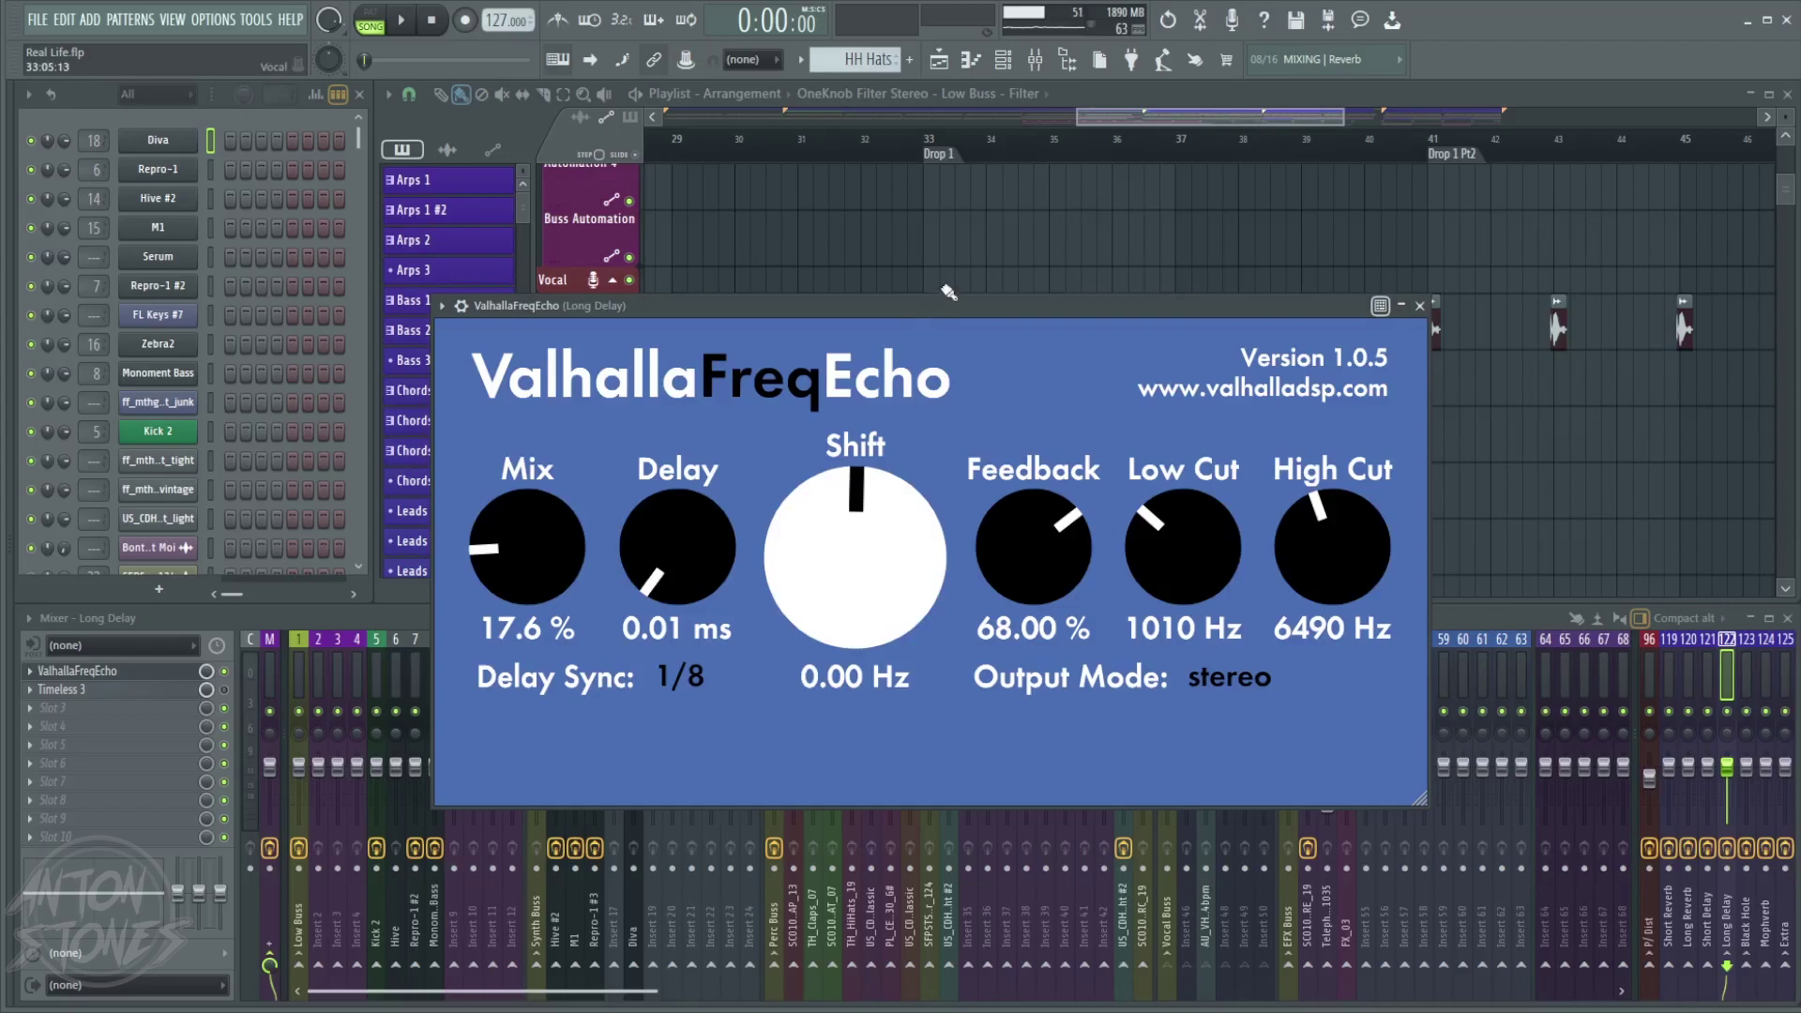
drag(1096, 306, 1039, 269)
click(1365, 270)
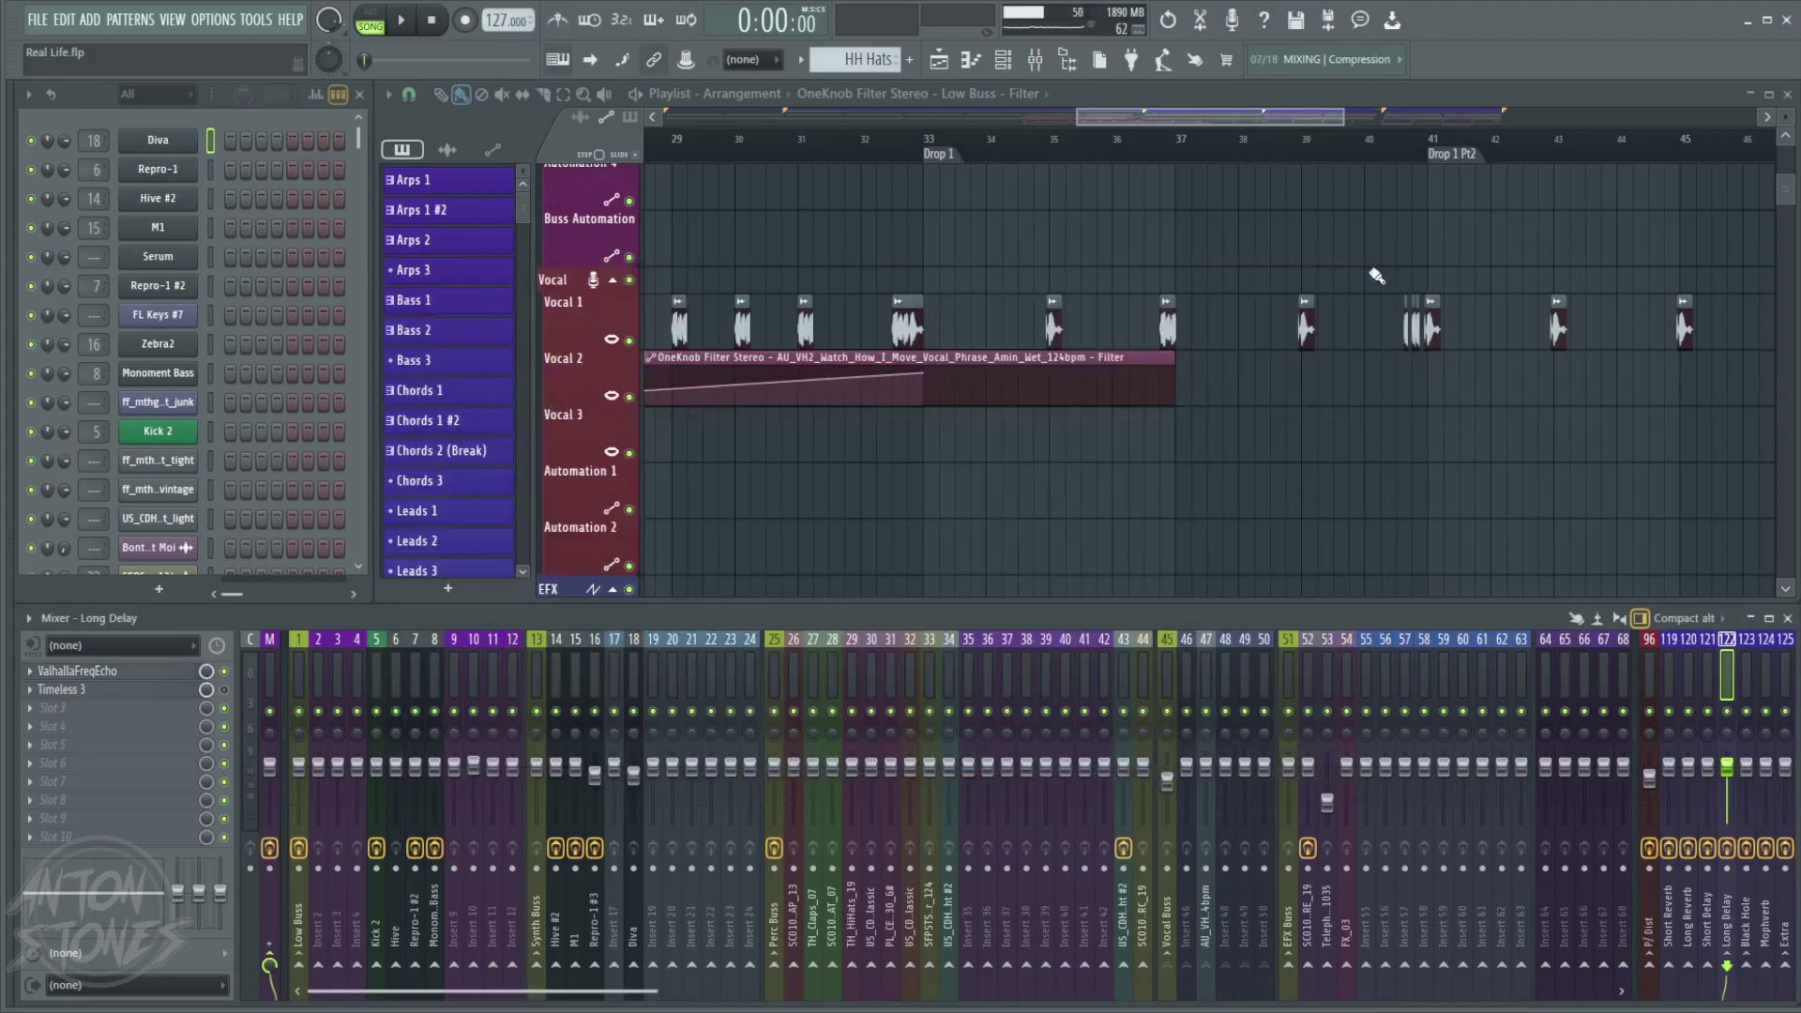
- Solo the Vocal 1 playlist track and place the playhead just before the Drop 1 marker
scroll(1117, 329, left, 3)
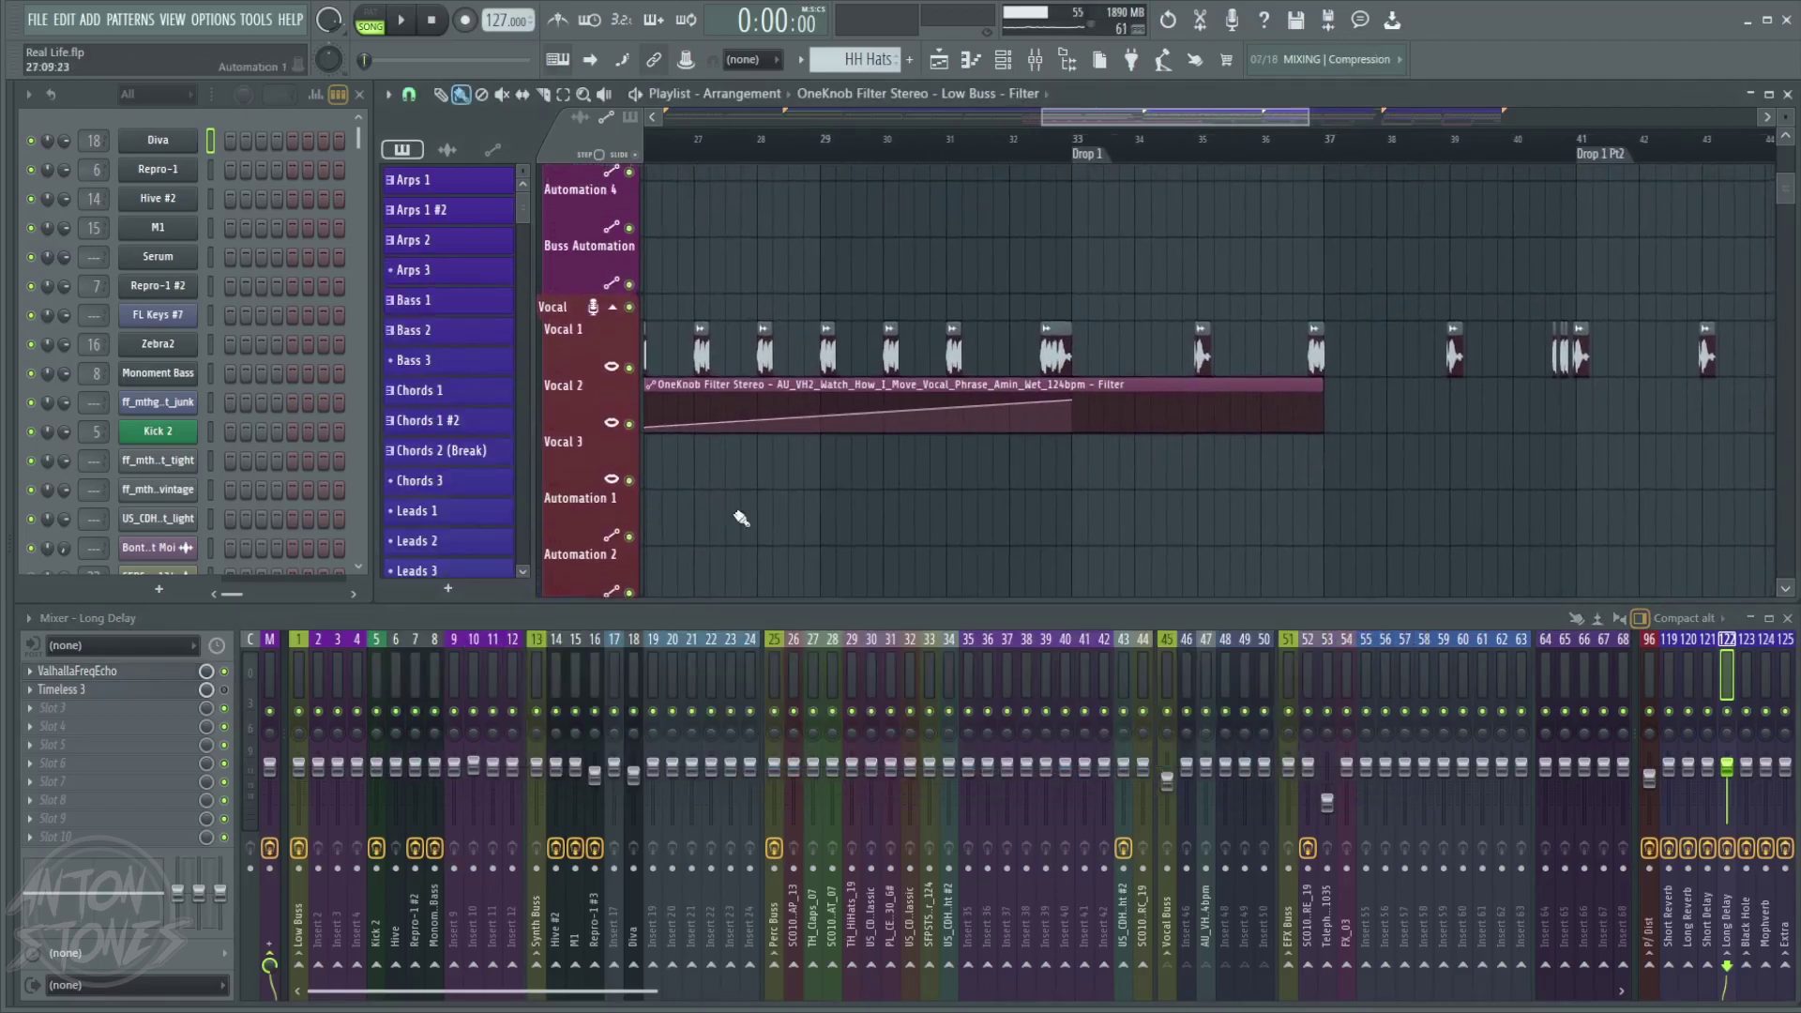
click(1170, 675)
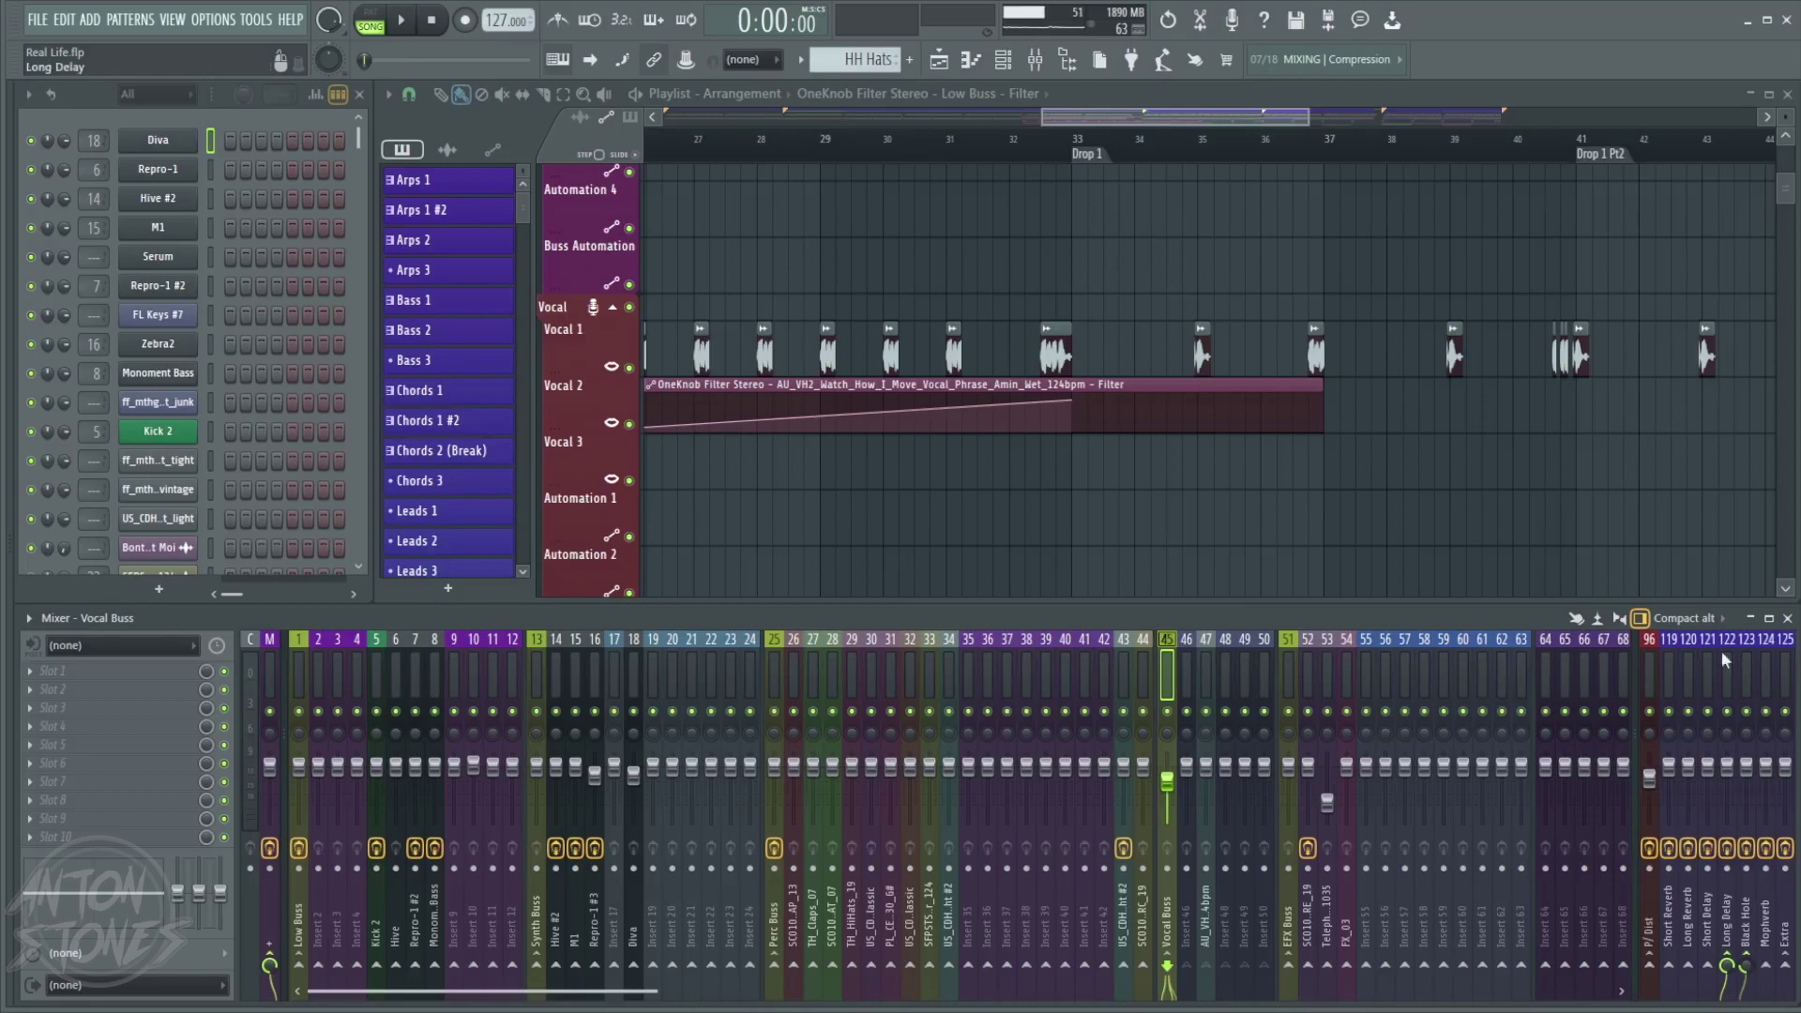
ctrl+click(629, 367)
click(1039, 138)
- Inspect the mixer routing from the vocal insert through Vocal Buss to Long Delay, and open Long Delay's ValhallaFreqEcho
click(1205, 672)
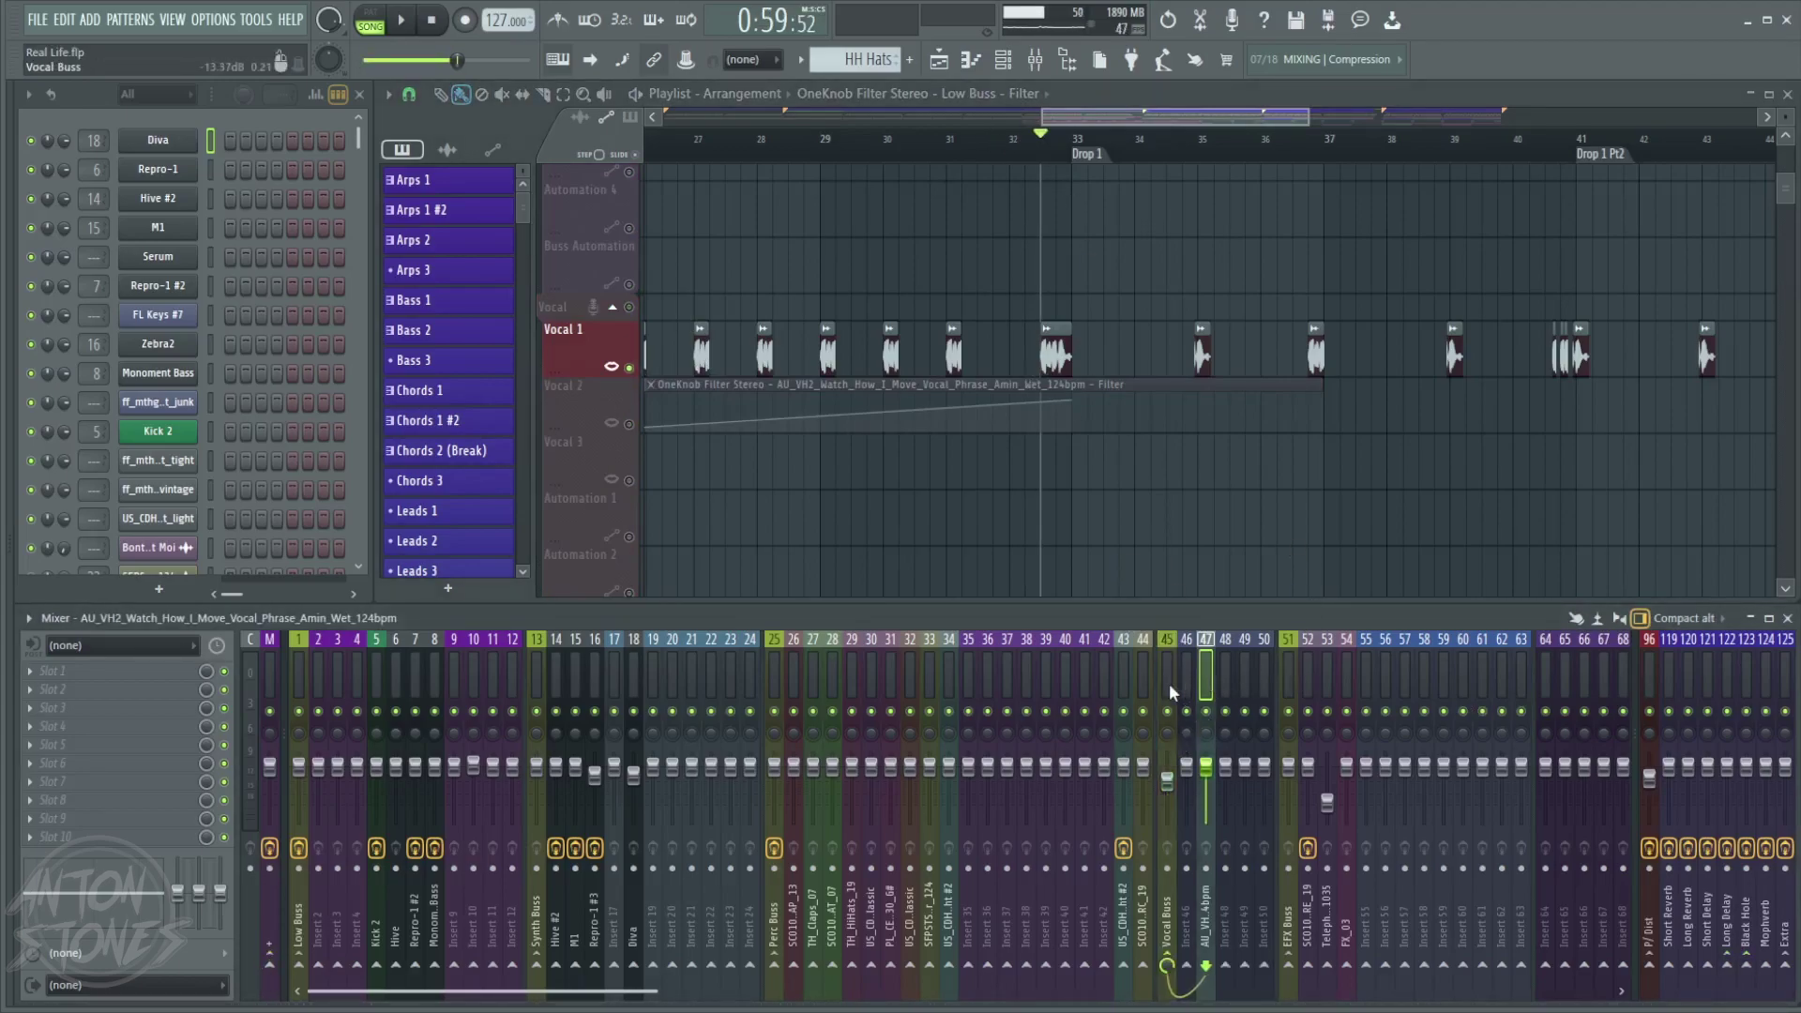
click(1169, 683)
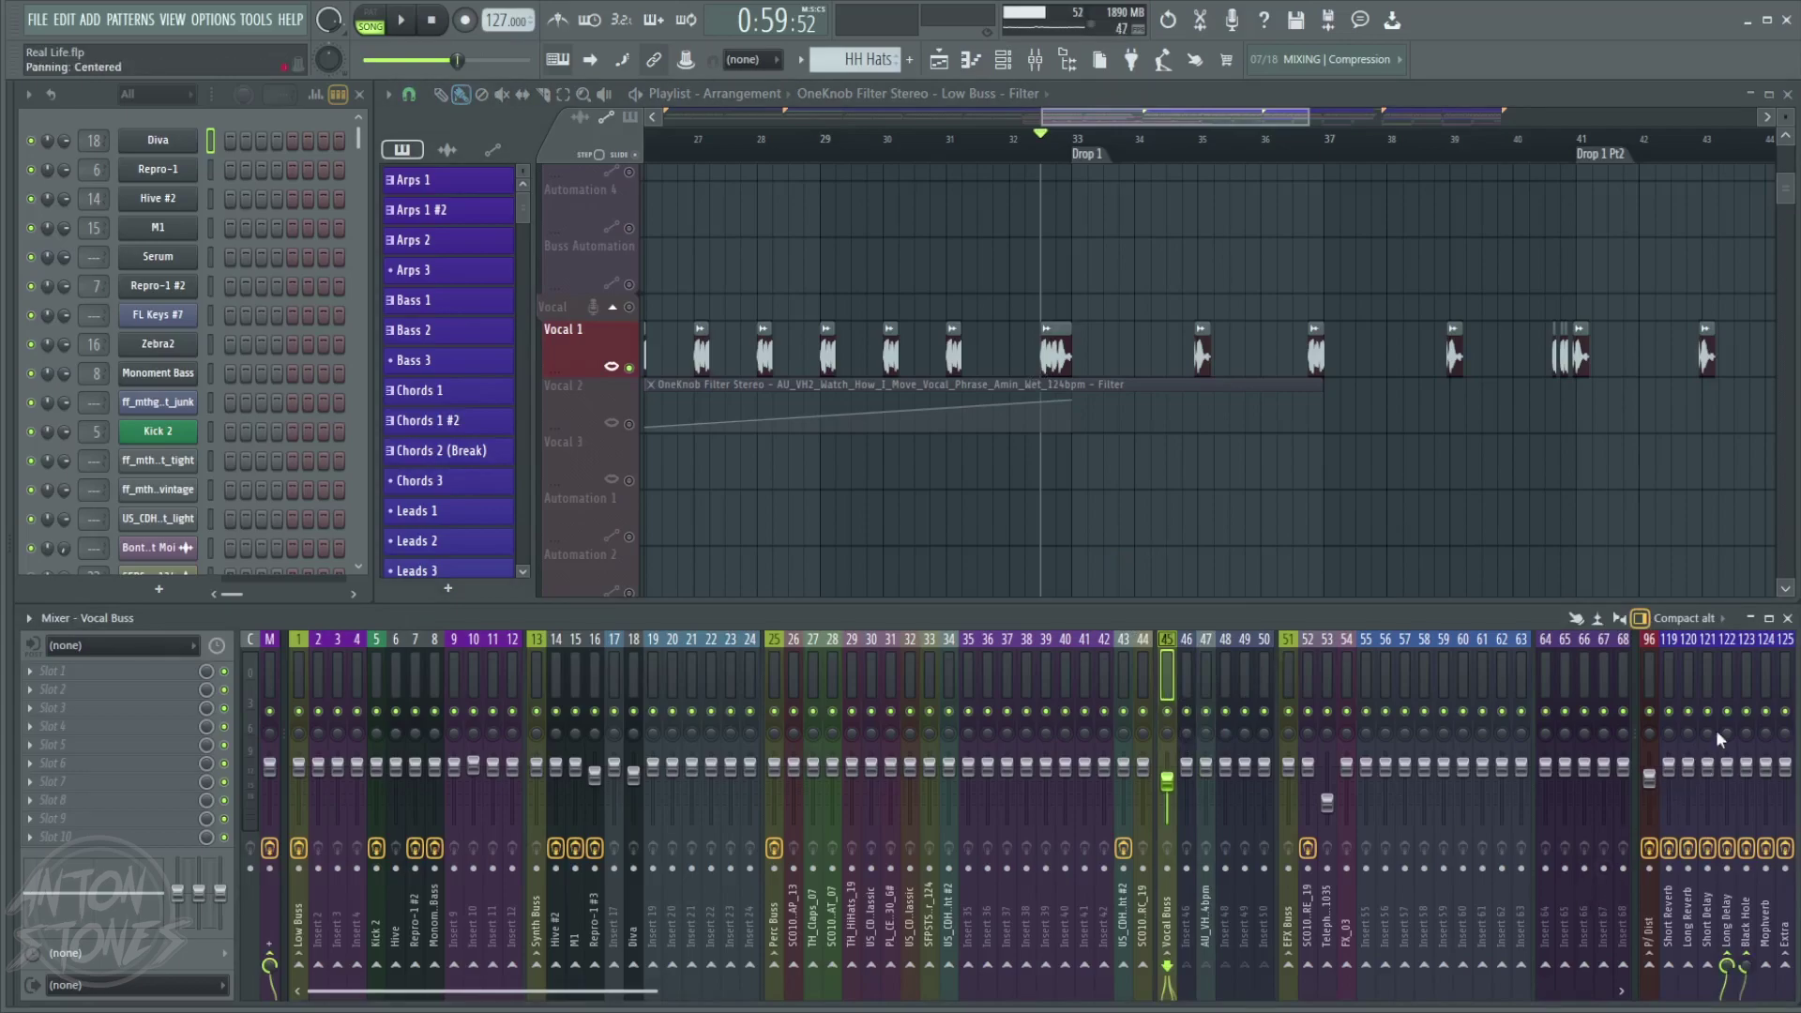
click(1730, 687)
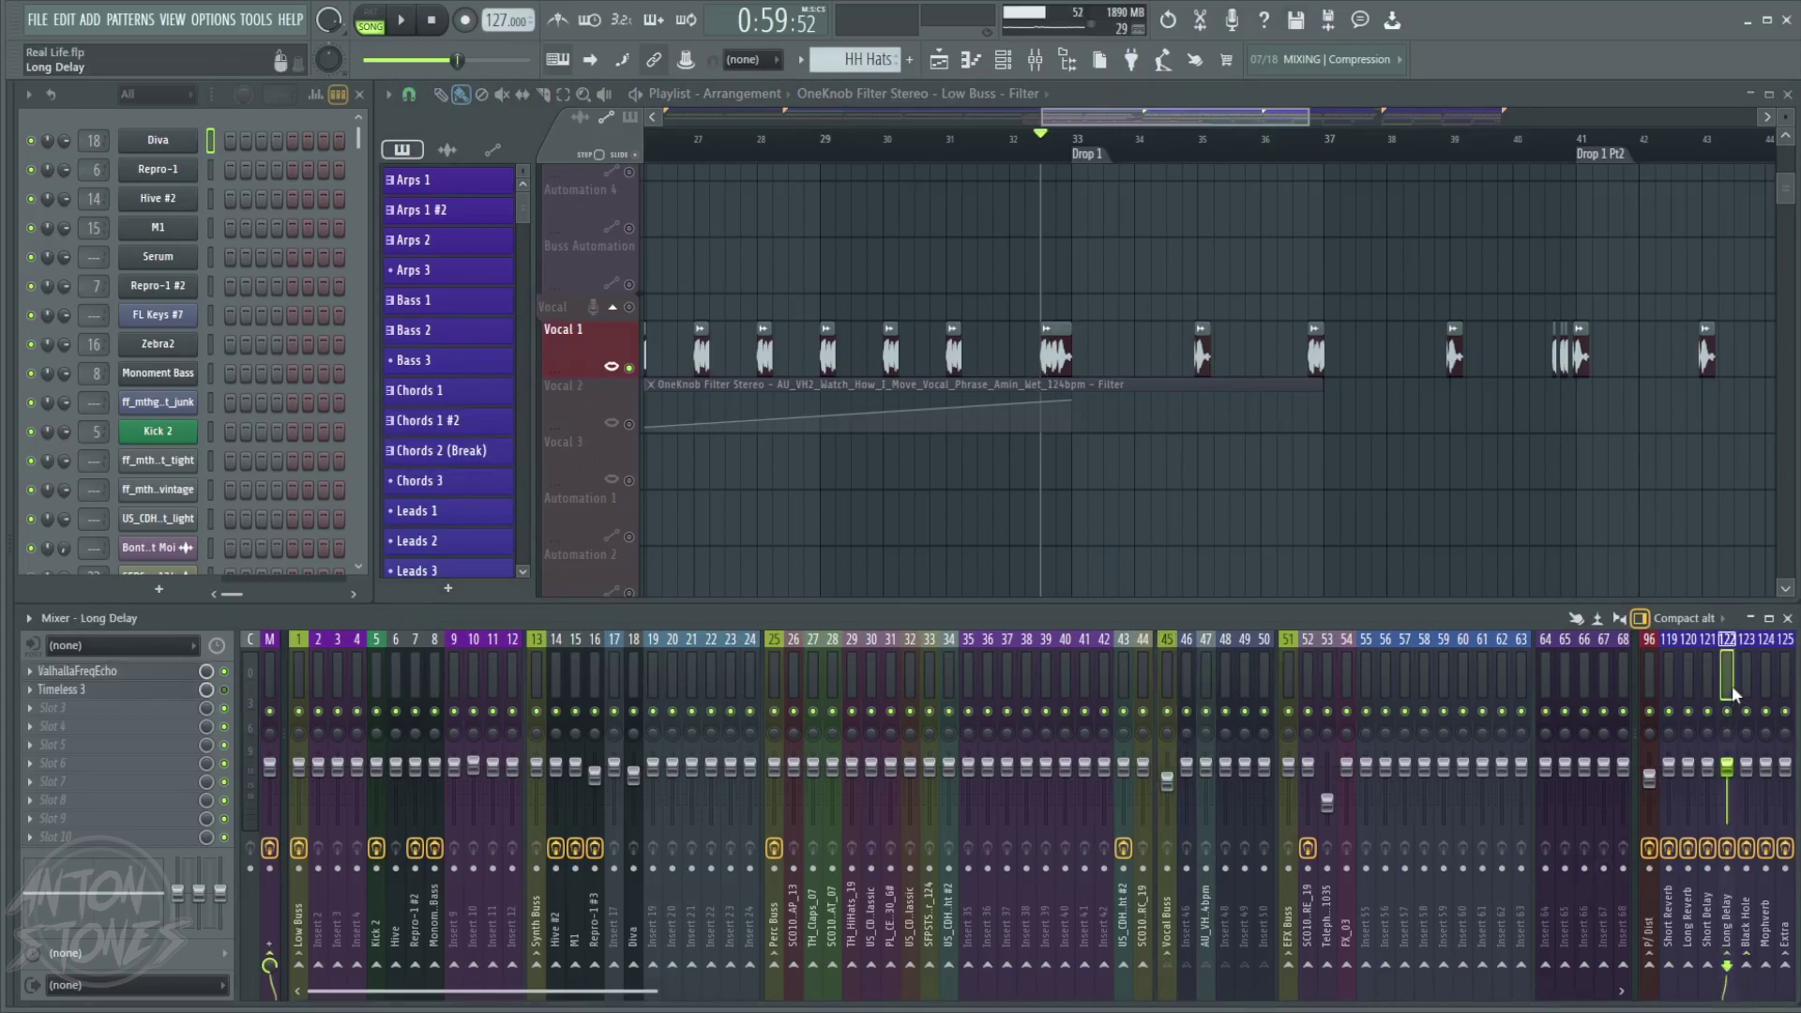
click(110, 671)
drag(904, 268, 1046, 238)
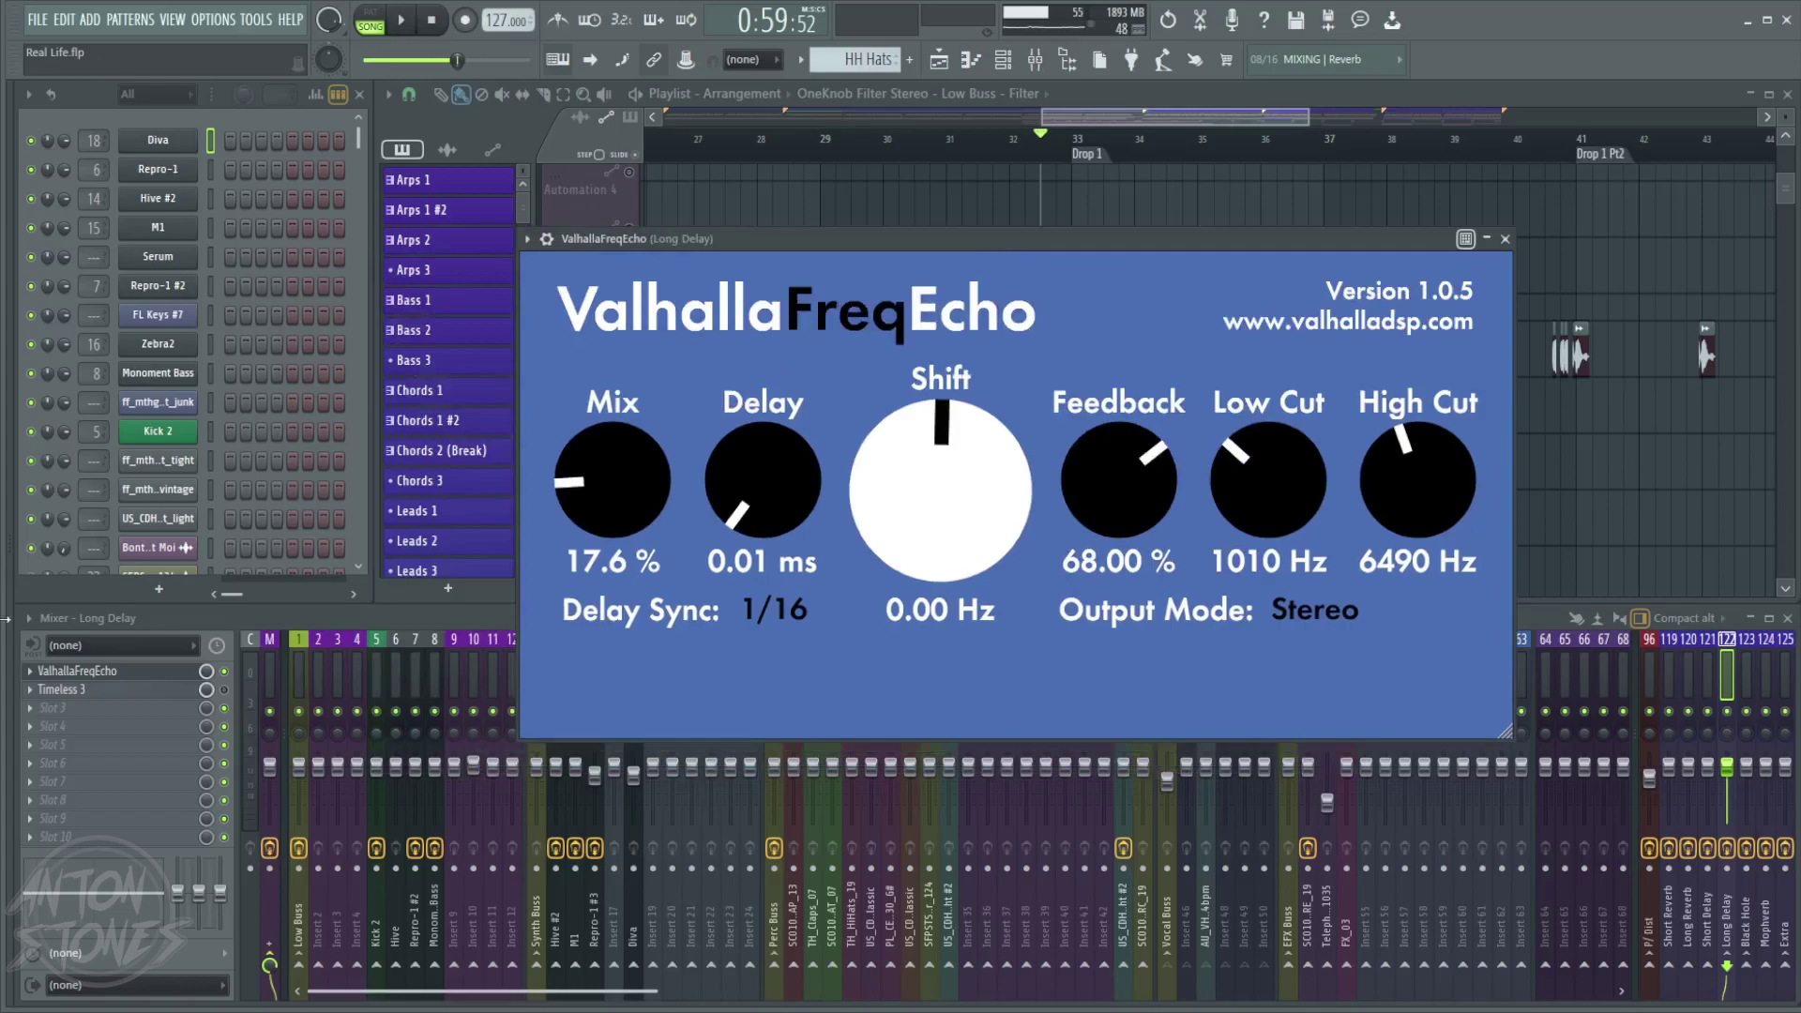
- Load FabFilter Pro-Q 2 into the third effect slot of the Long Delay mixer track
click(26, 711)
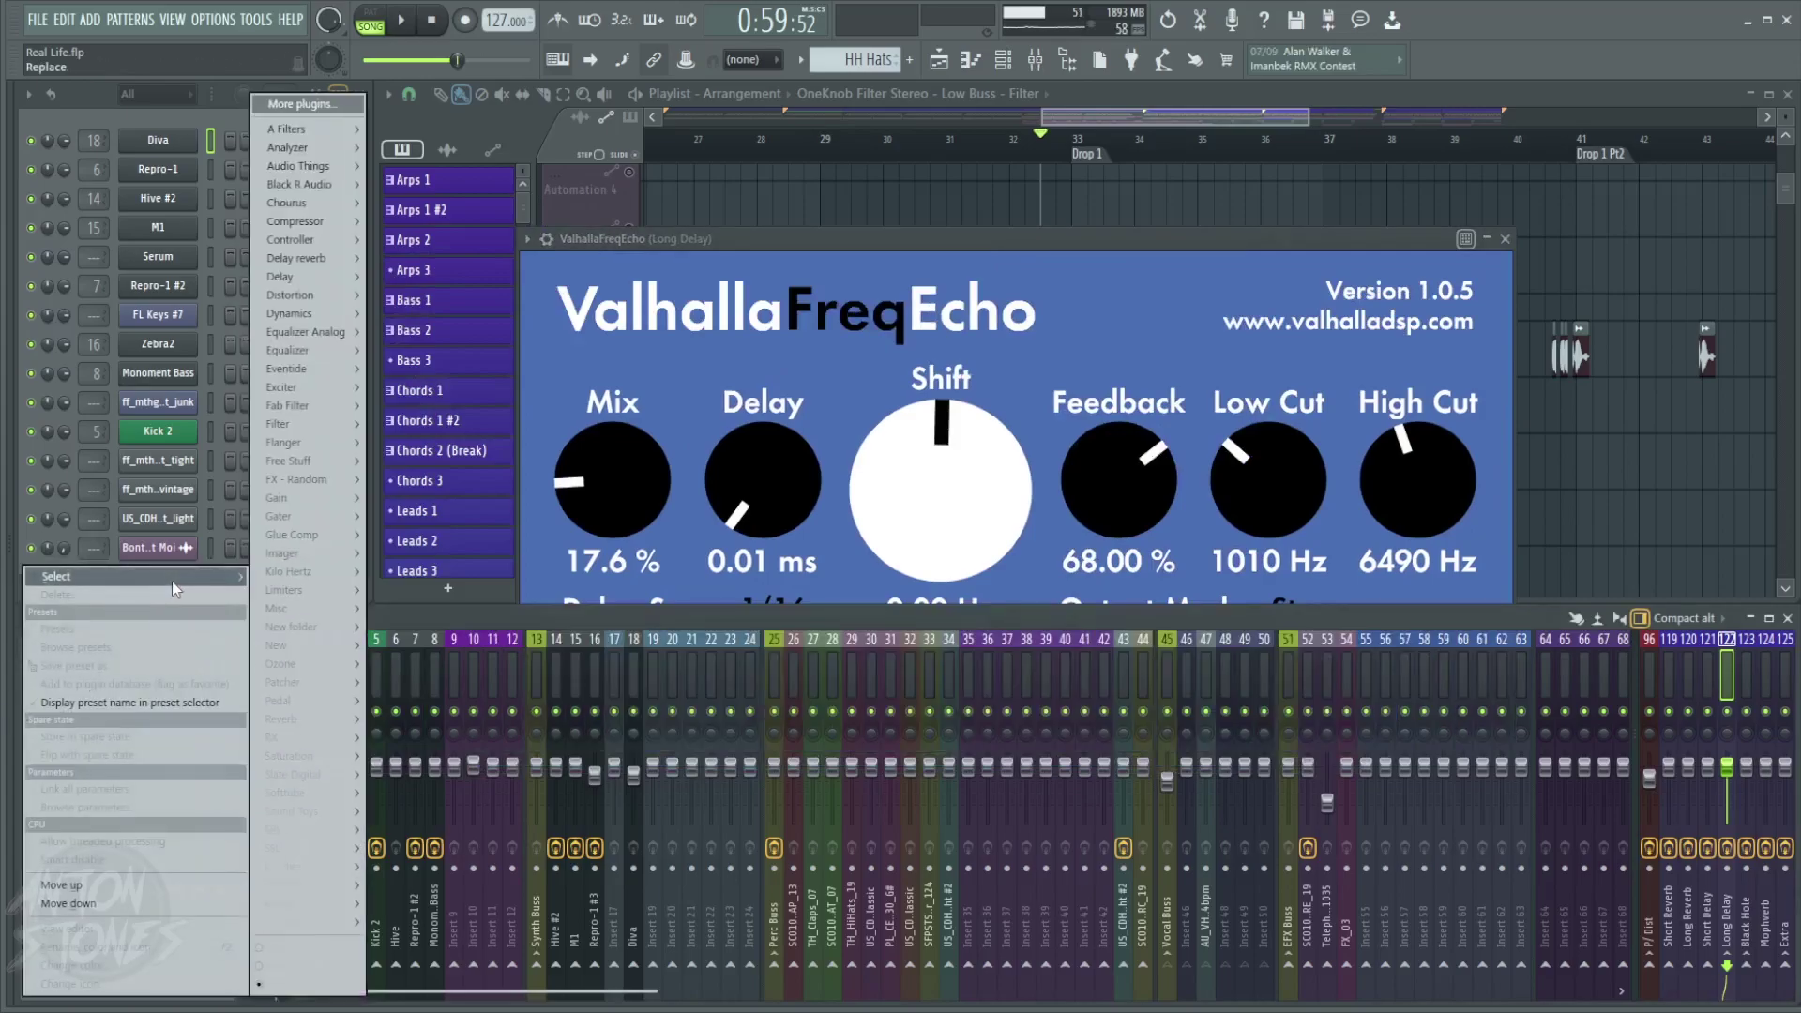
mouse_move(311, 389)
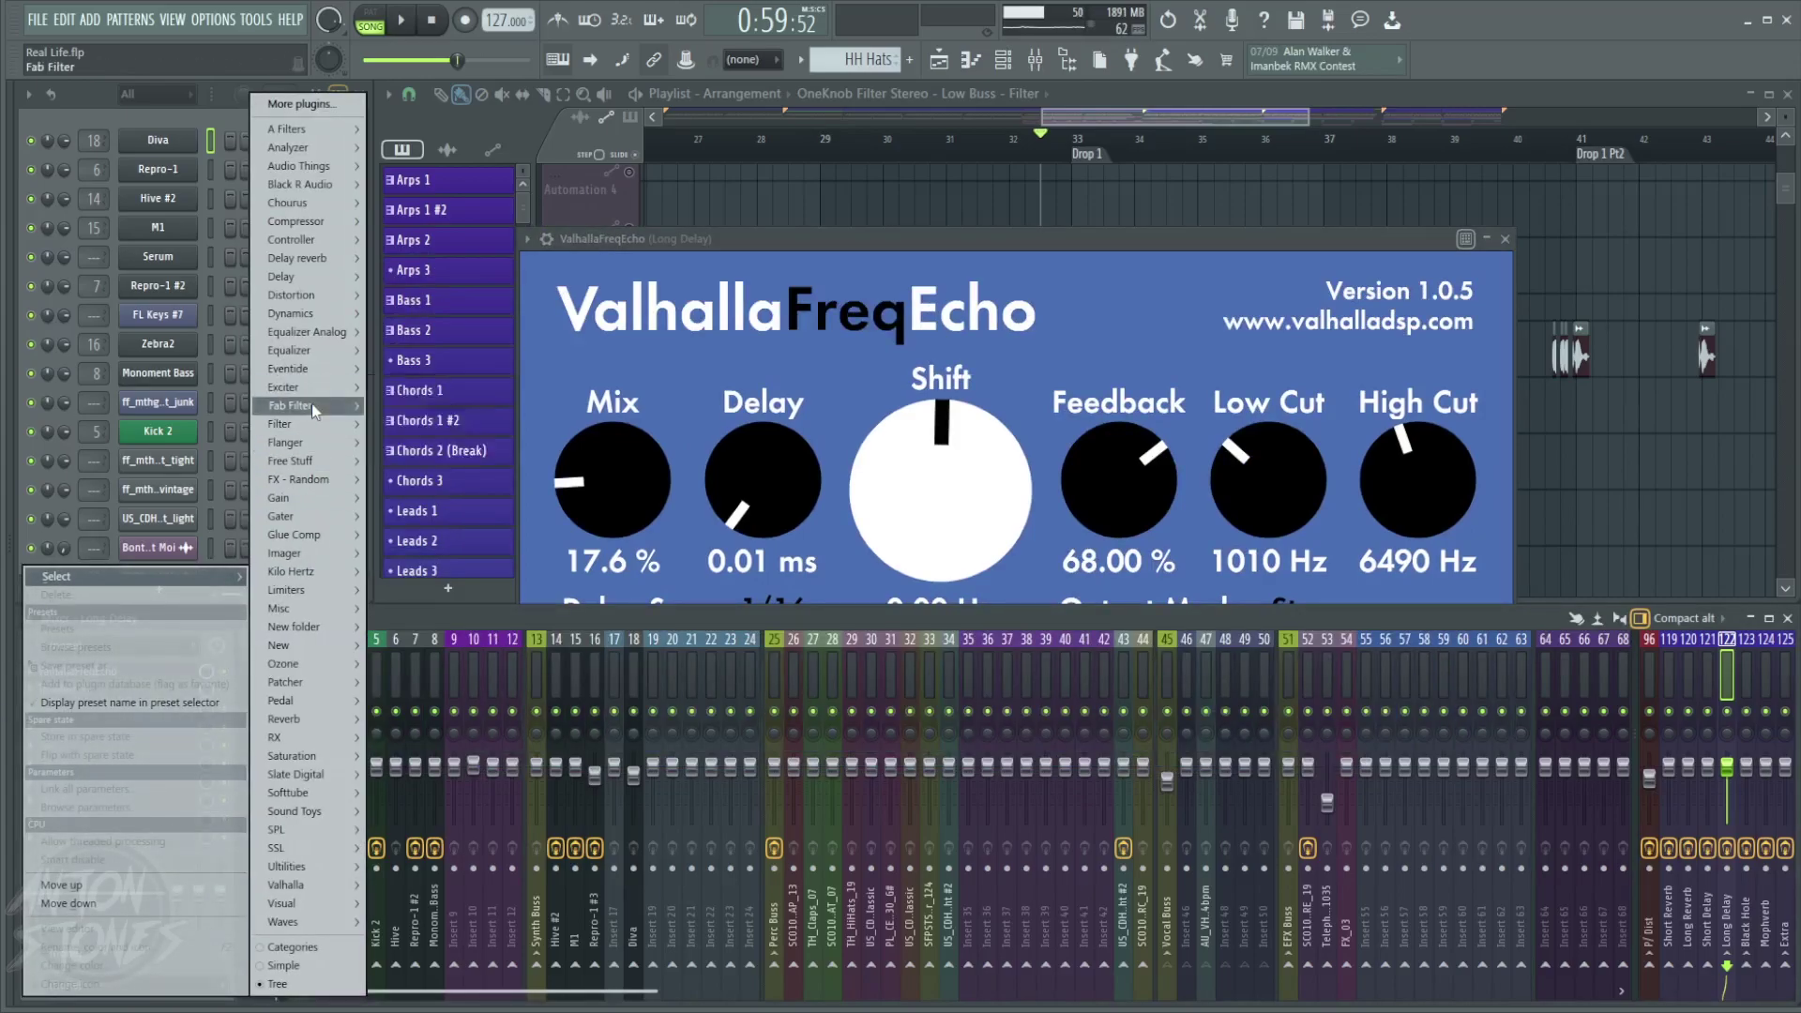
click(479, 461)
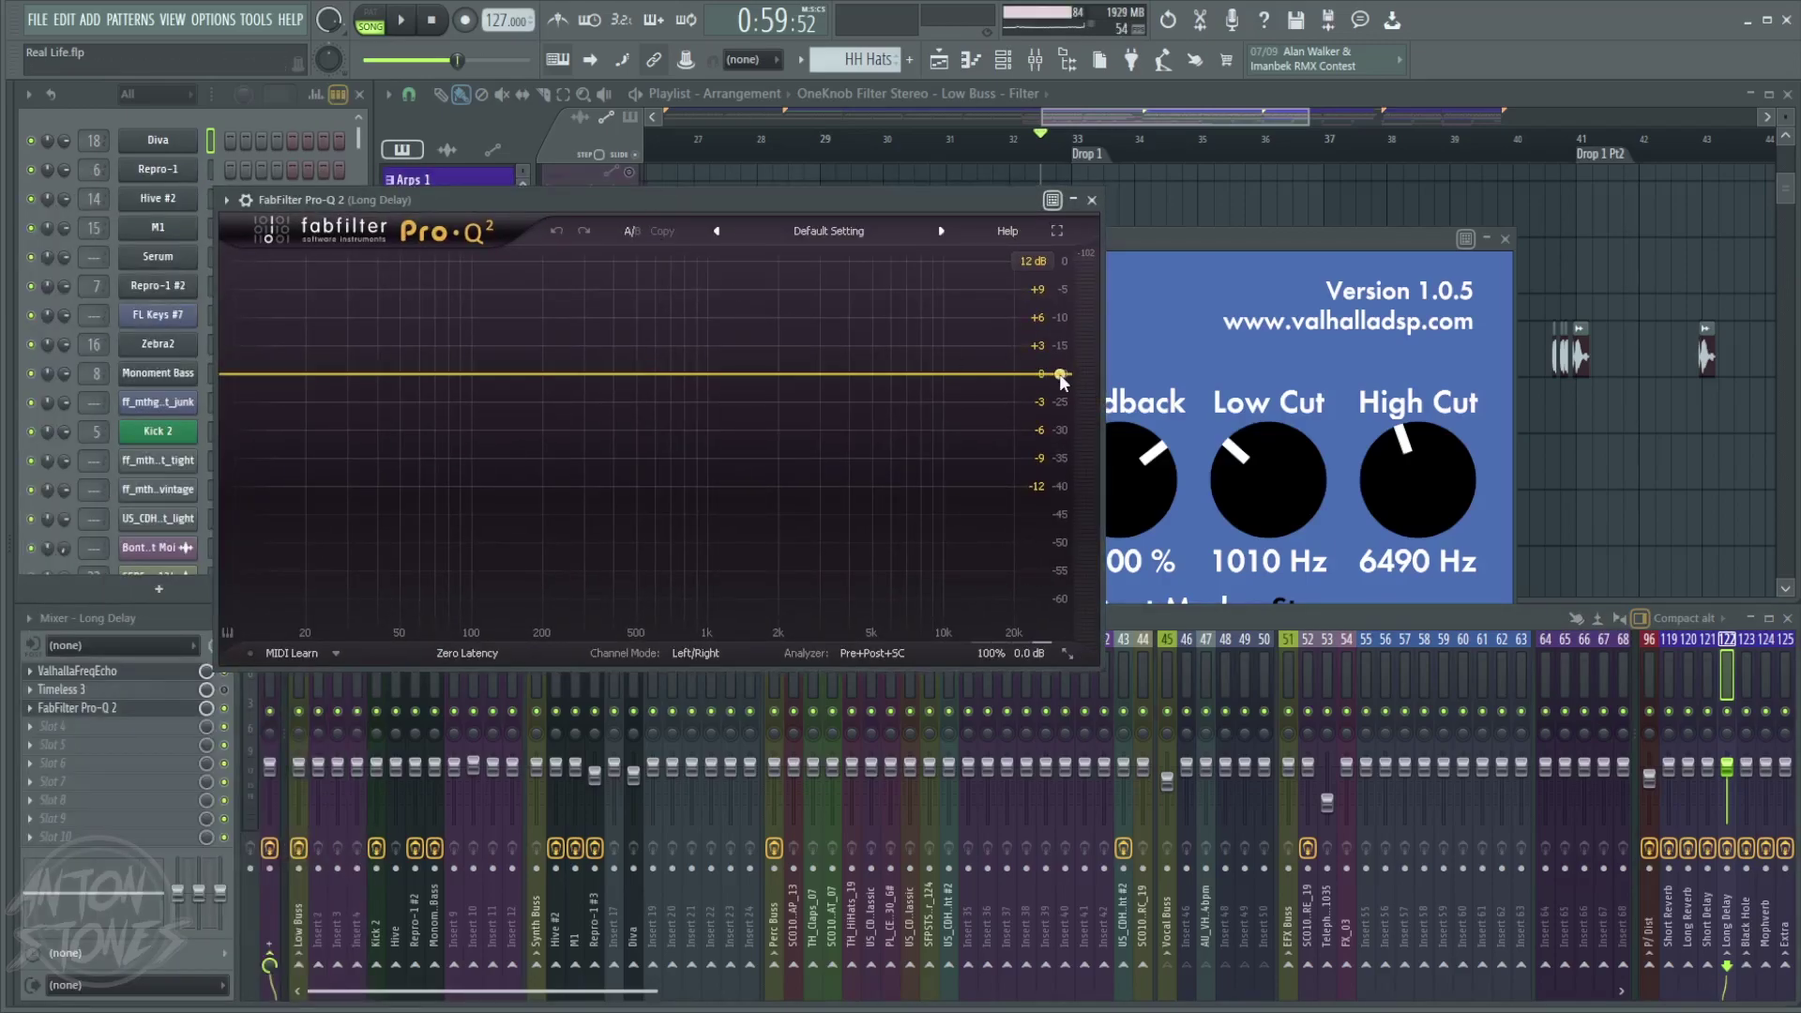
- Add a high cut at about 9191 Hz and a low cut at about 24.8 Hz in Pro-Q 2
double_click(1056, 375)
drag(1056, 375, 934, 375)
double_click(242, 375)
drag(242, 376, 328, 375)
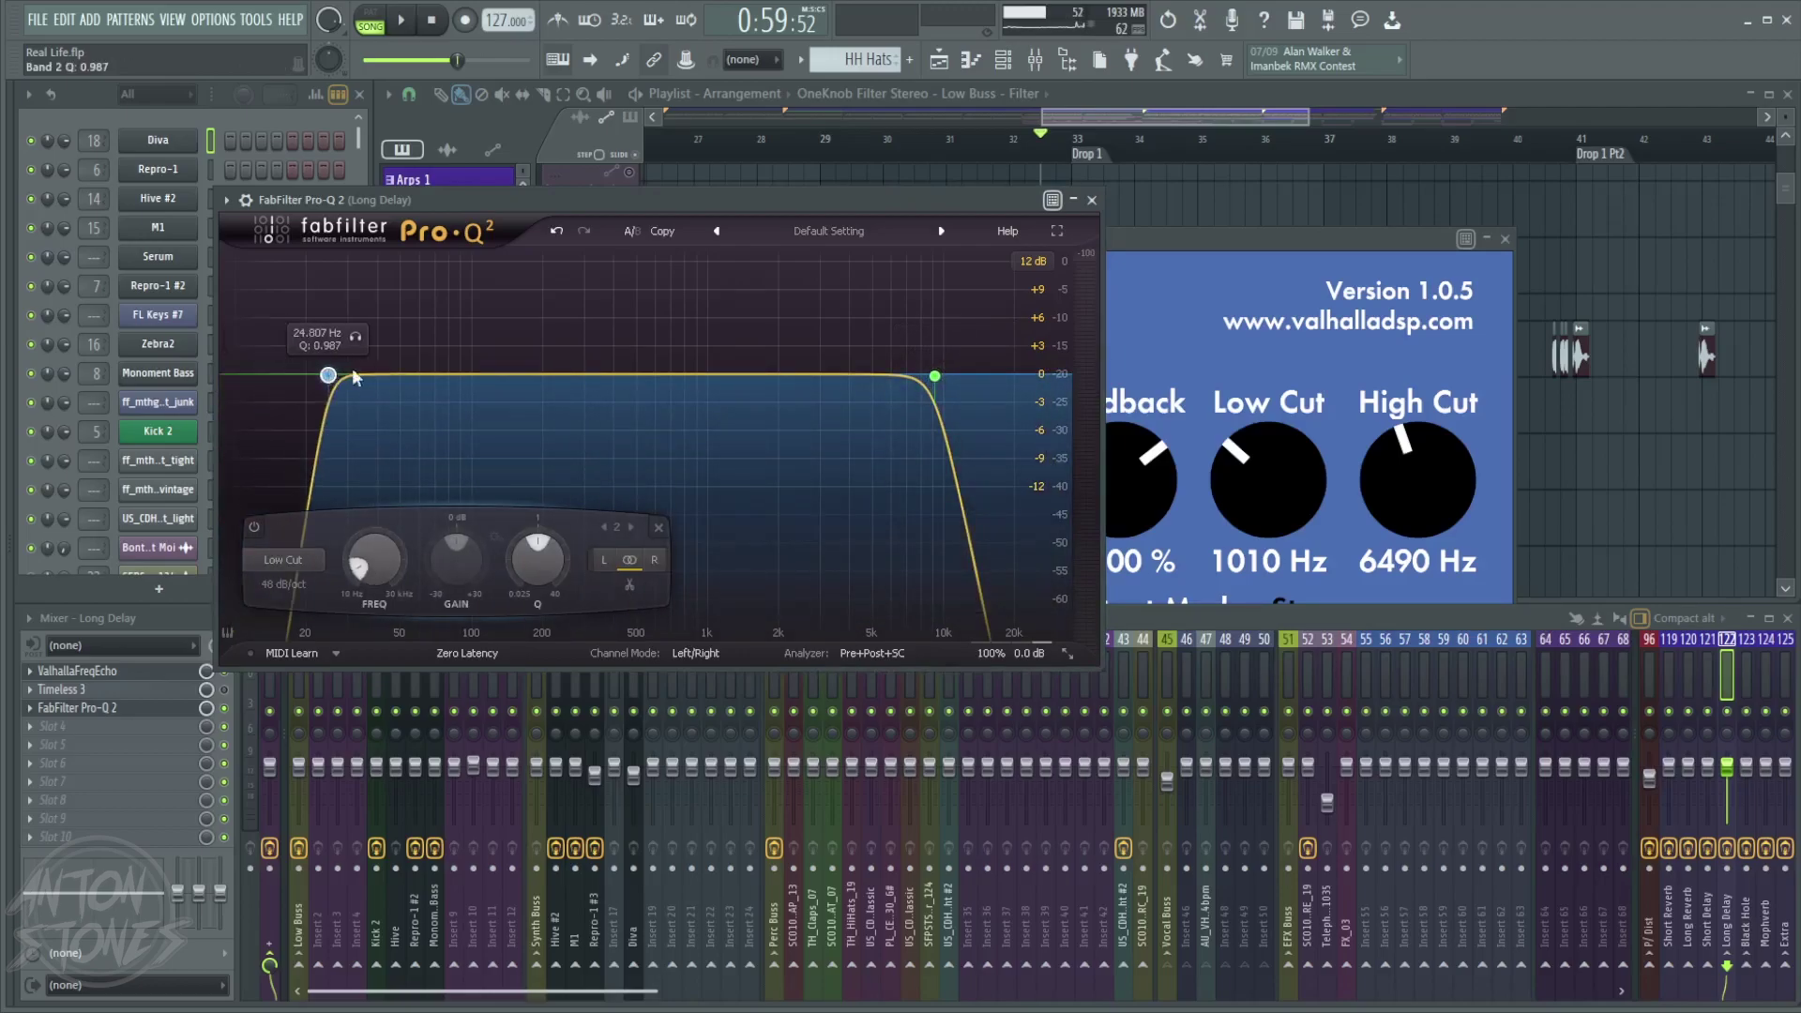
- Add a bell cut at about 471 Hz with -30 dB gain and a Q of about 5.7, then close Pro-Q 2
double_click(575, 369)
drag(576, 375, 631, 487)
scroll(585, 464, up, 10)
scroll(586, 464, down, 5)
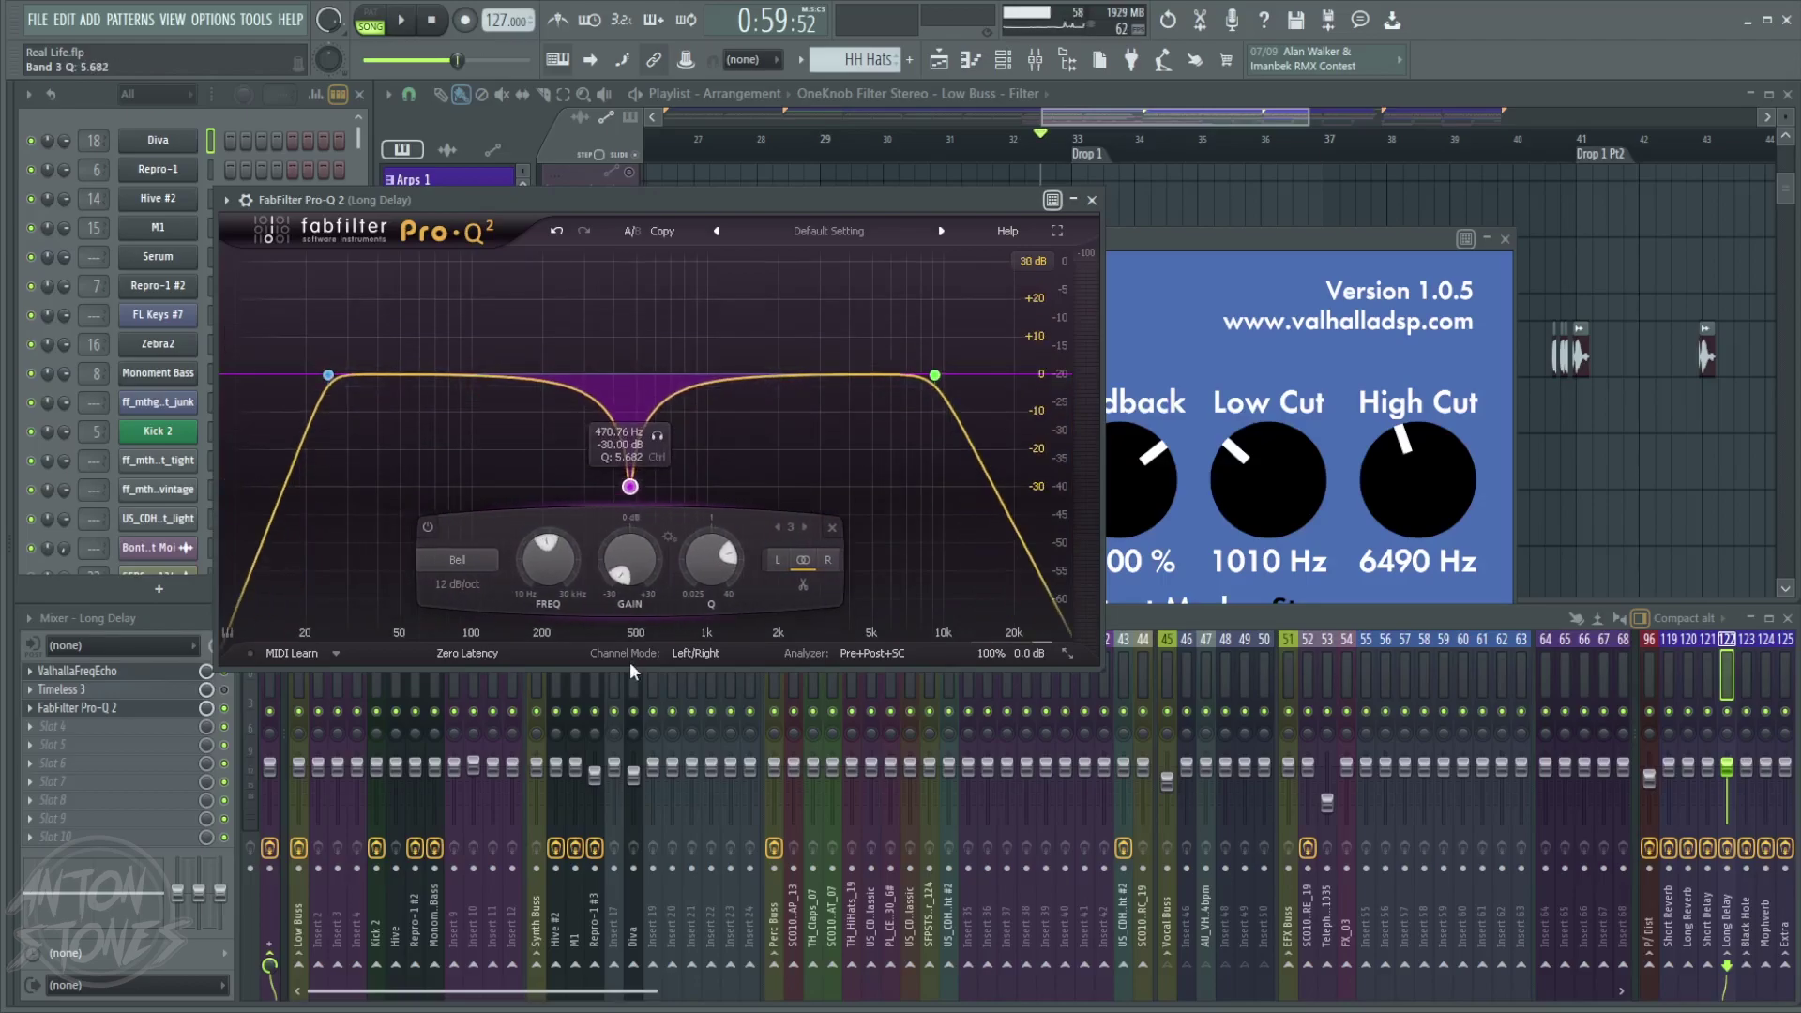
click(1092, 200)
- Set ValhallaFreqEcho's Mix to 100%, Low Cut to 690 Hz and High Cut to 15000 Hz
drag(1252, 240, 1156, 267)
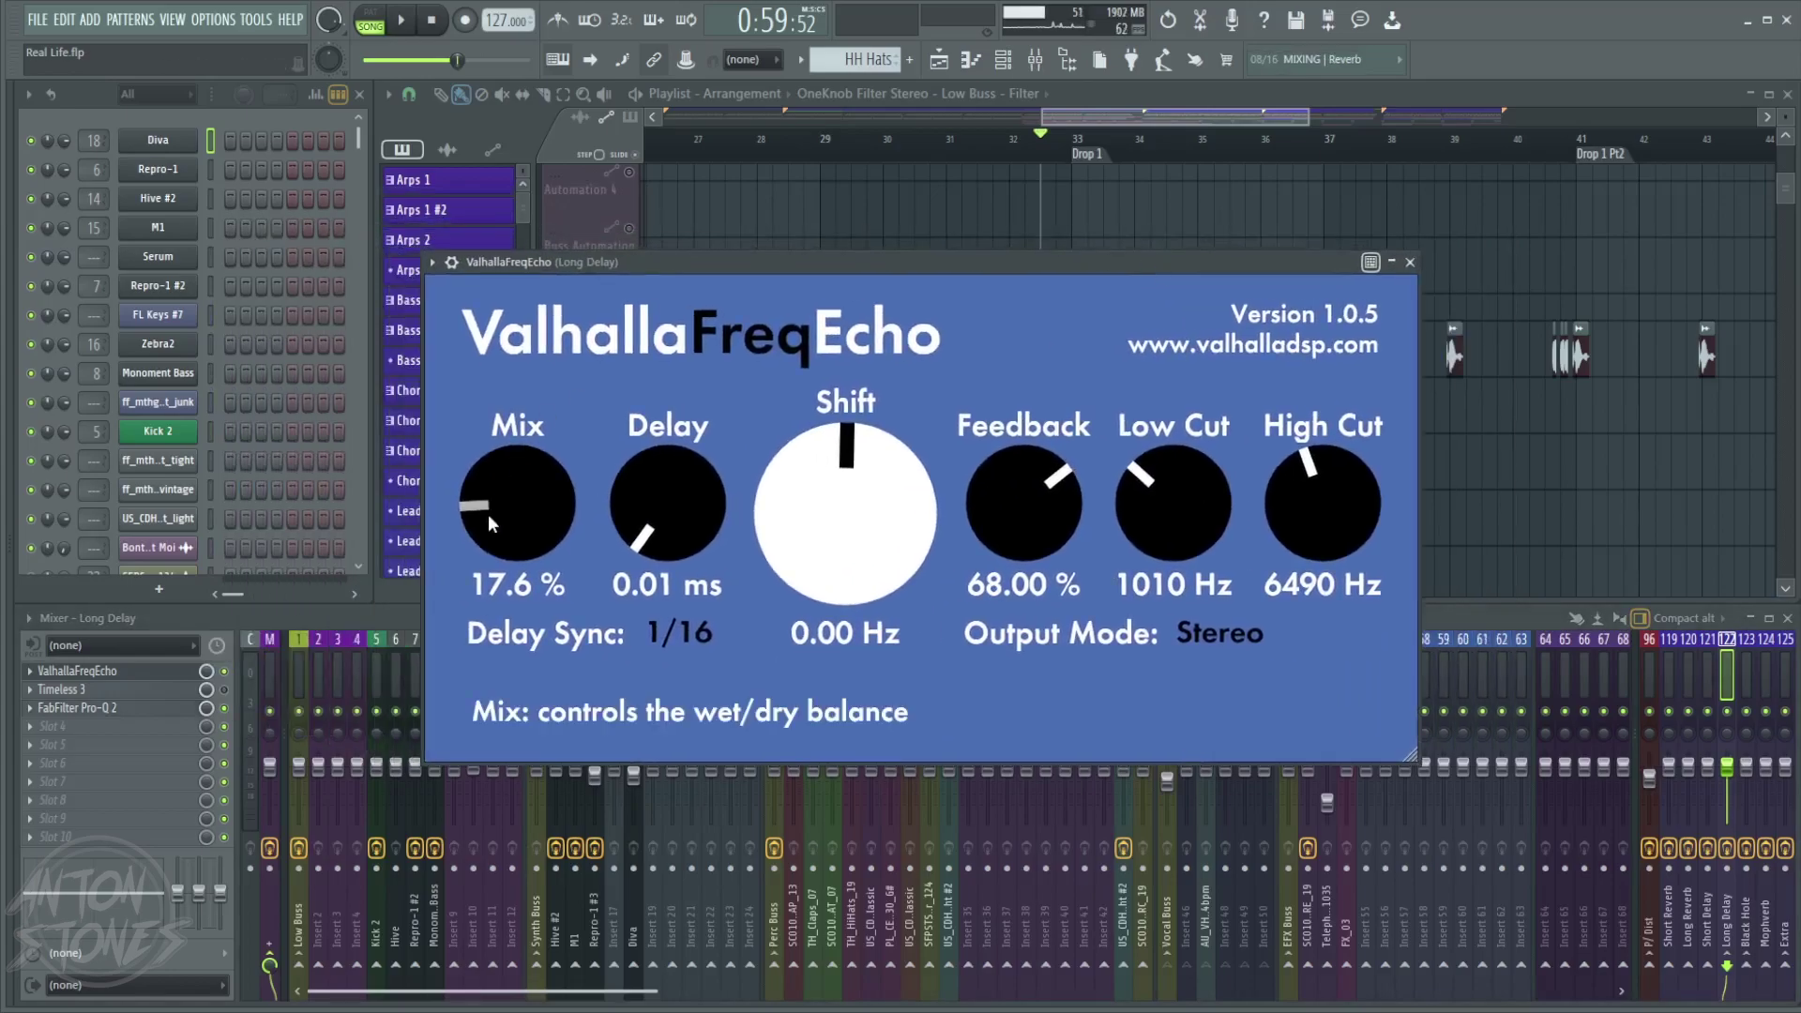
drag(517, 504, 531, 270)
drag(495, 330, 549, 442)
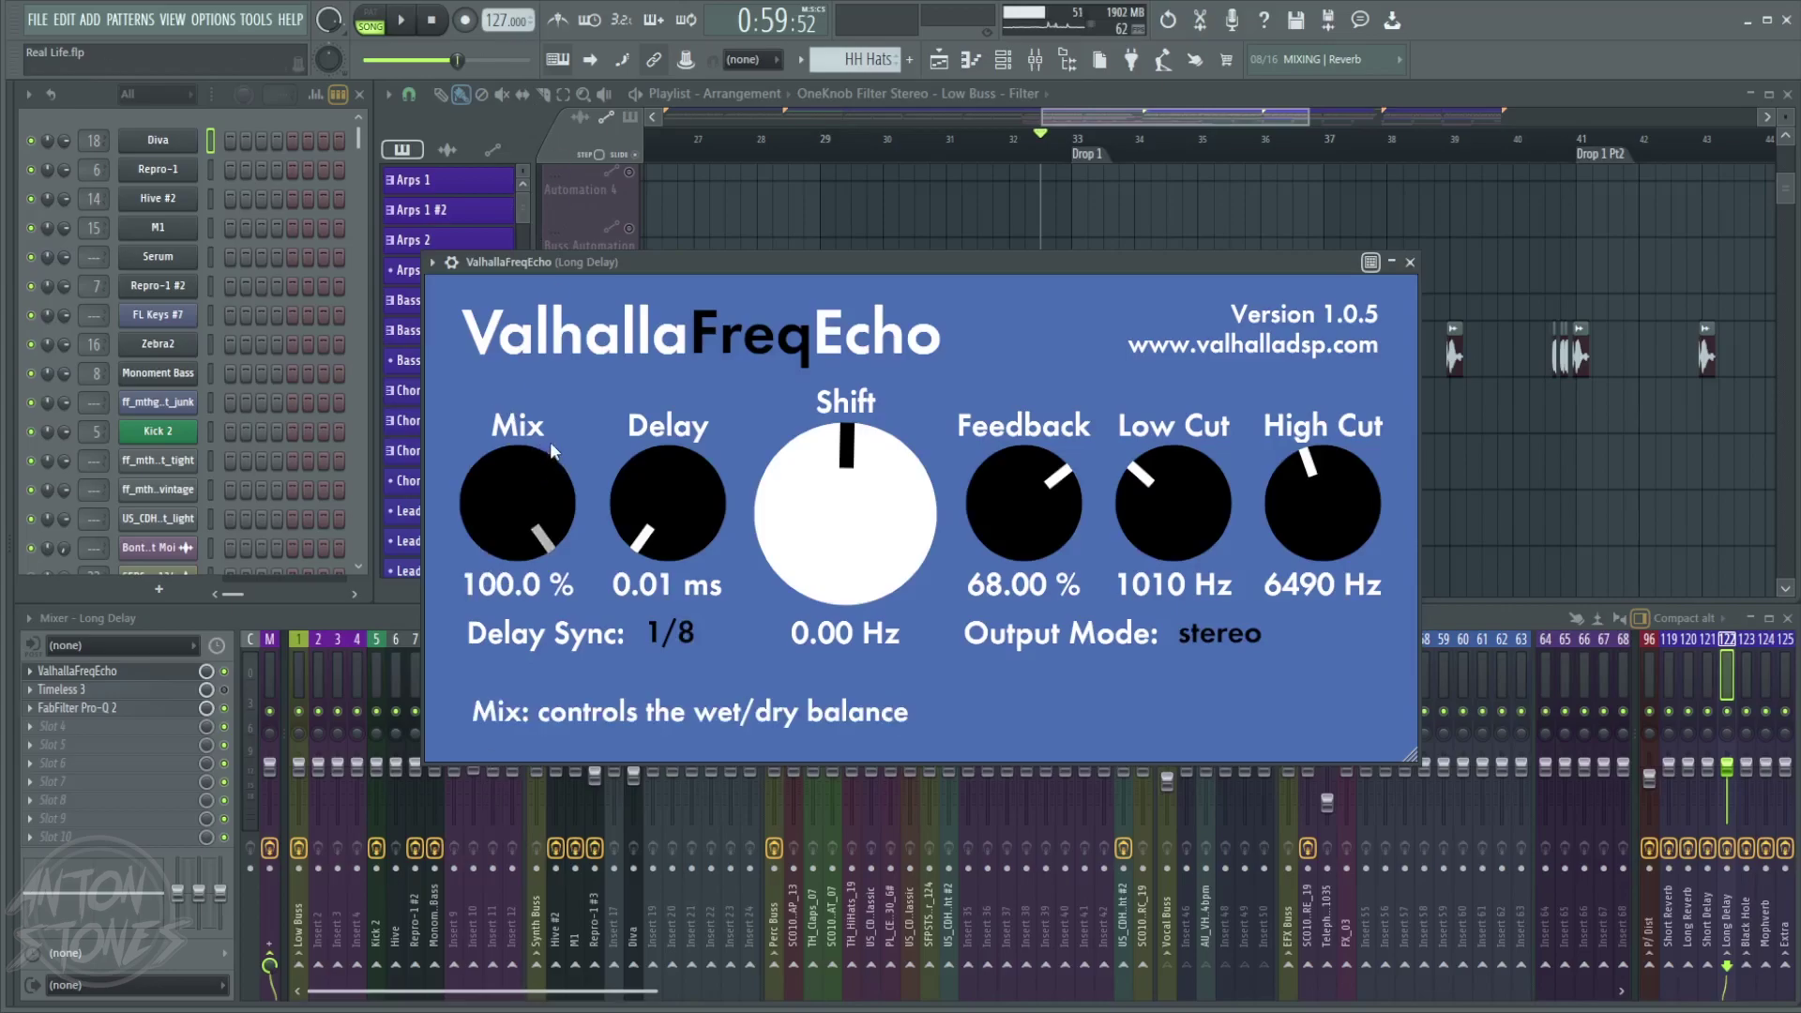
mouse_move(523, 481)
mouse_move(521, 471)
mouse_down()
mouse_move(522, 507)
mouse_move(521, 469)
mouse_up()
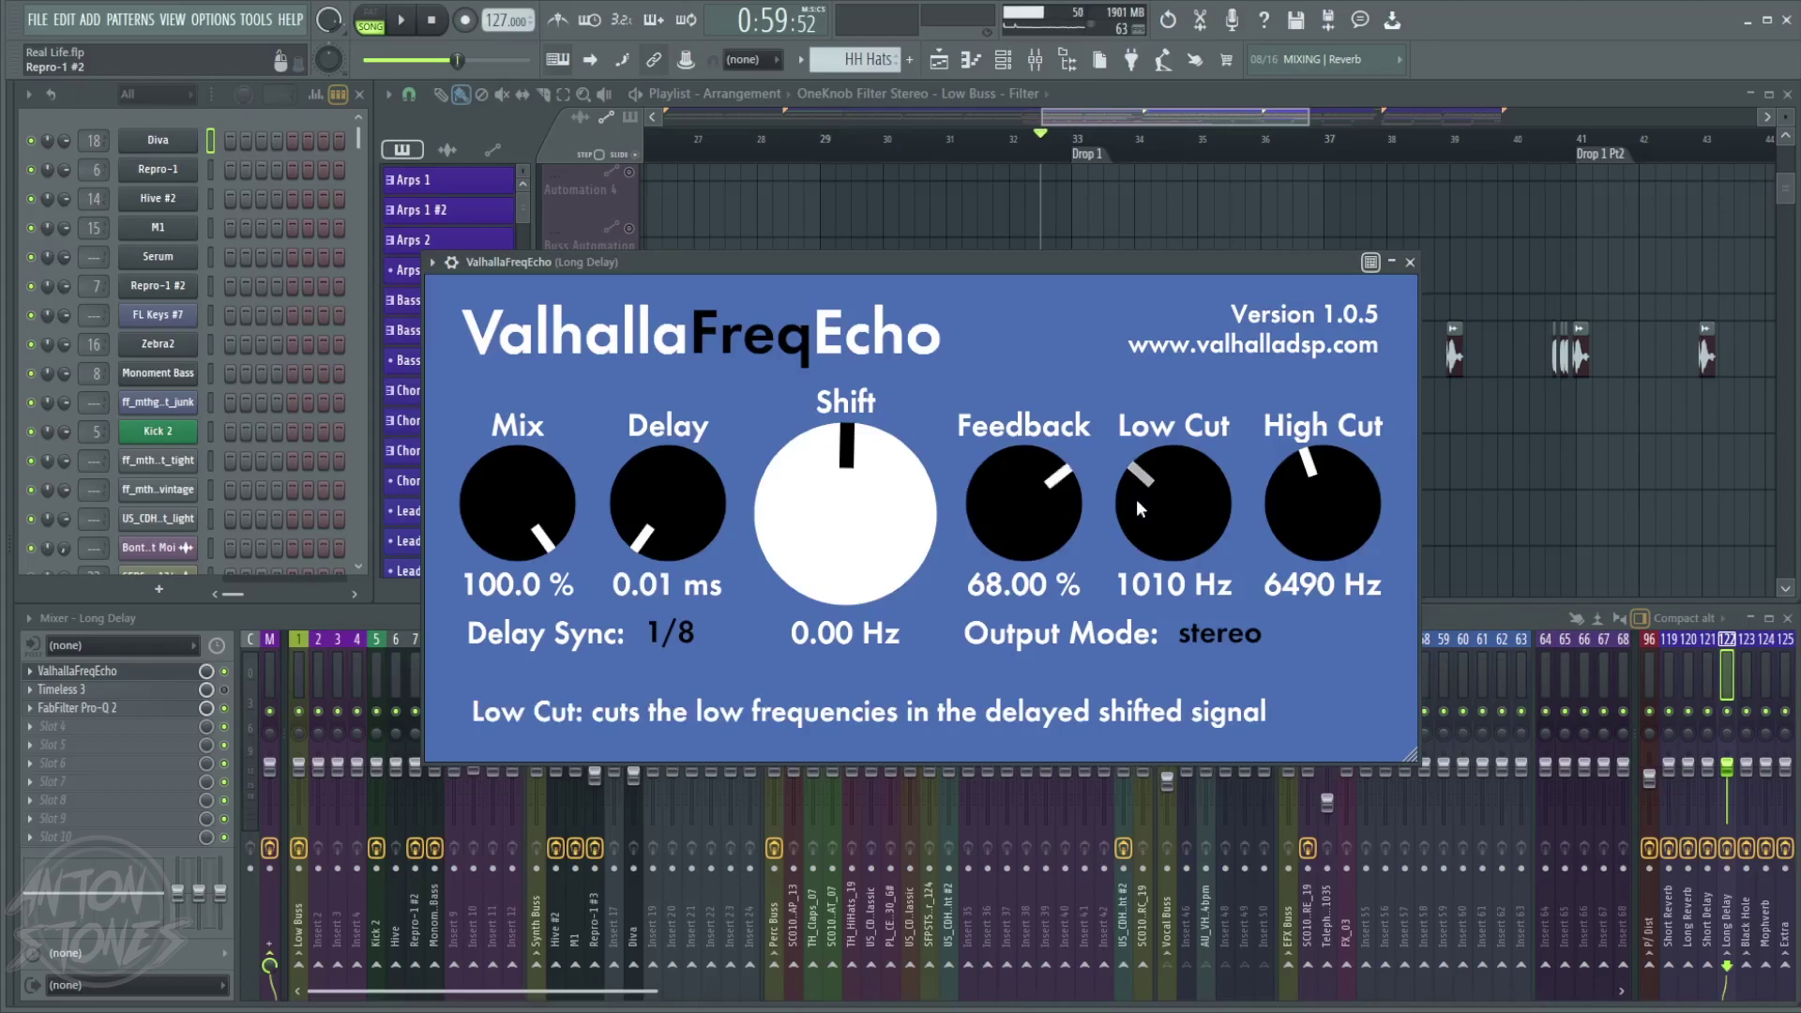
mouse_move(1151, 492)
mouse_down()
mouse_move(1149, 466)
mouse_move(1268, 519)
mouse_move(1270, 483)
mouse_move(1182, 488)
mouse_up()
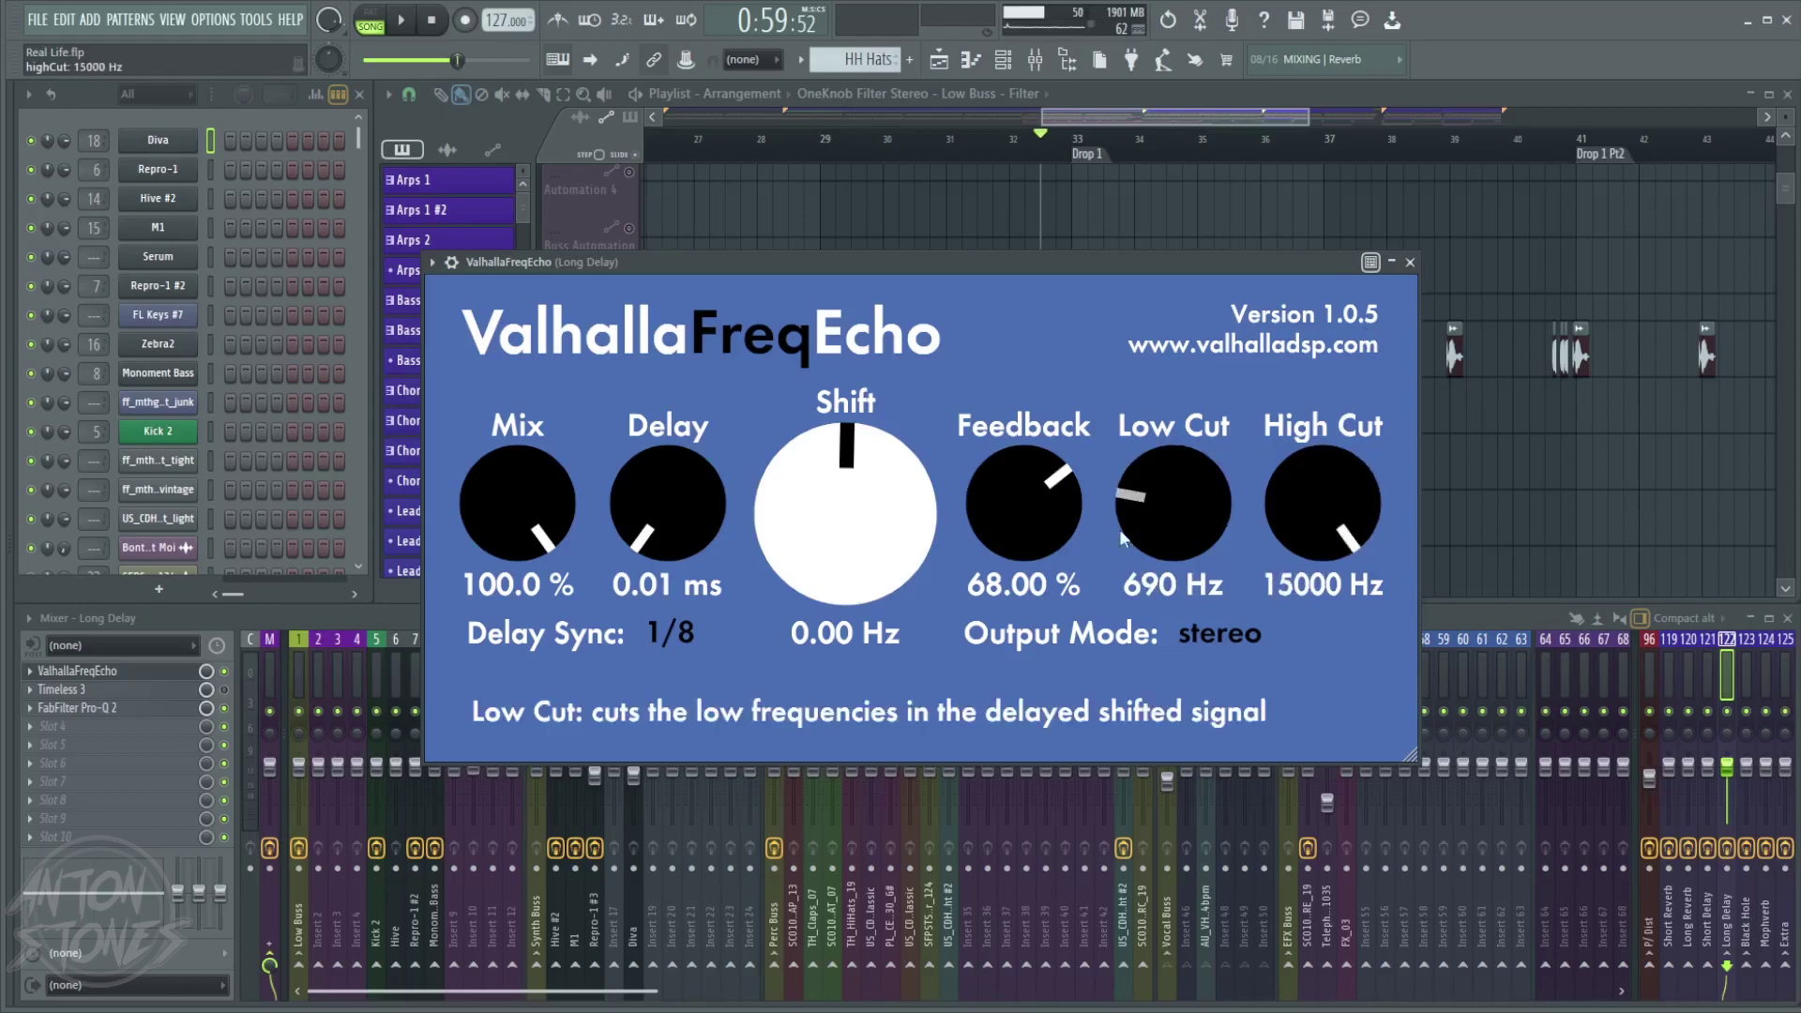
- Move the Pro-Q 2 high cut on Long Delay to about 14340 Hz with a 72 dB/oct slope, and close the equalizer
click(119, 708)
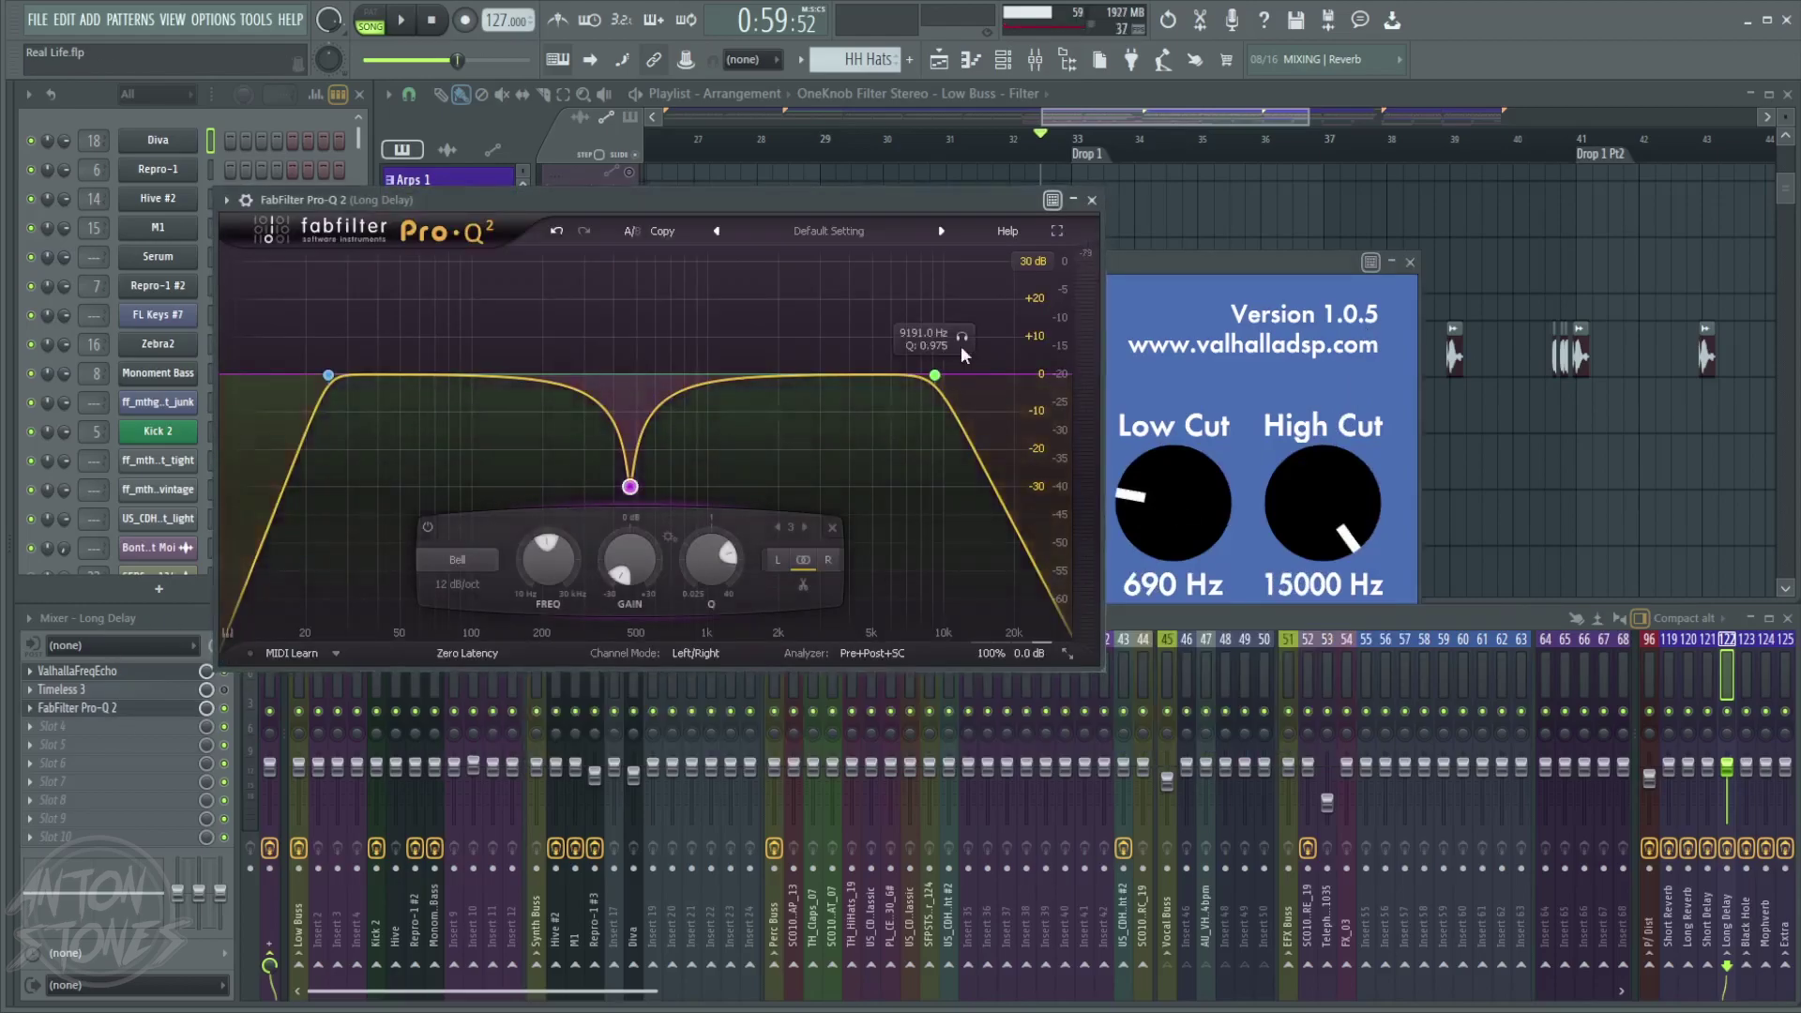
drag(935, 375, 980, 374)
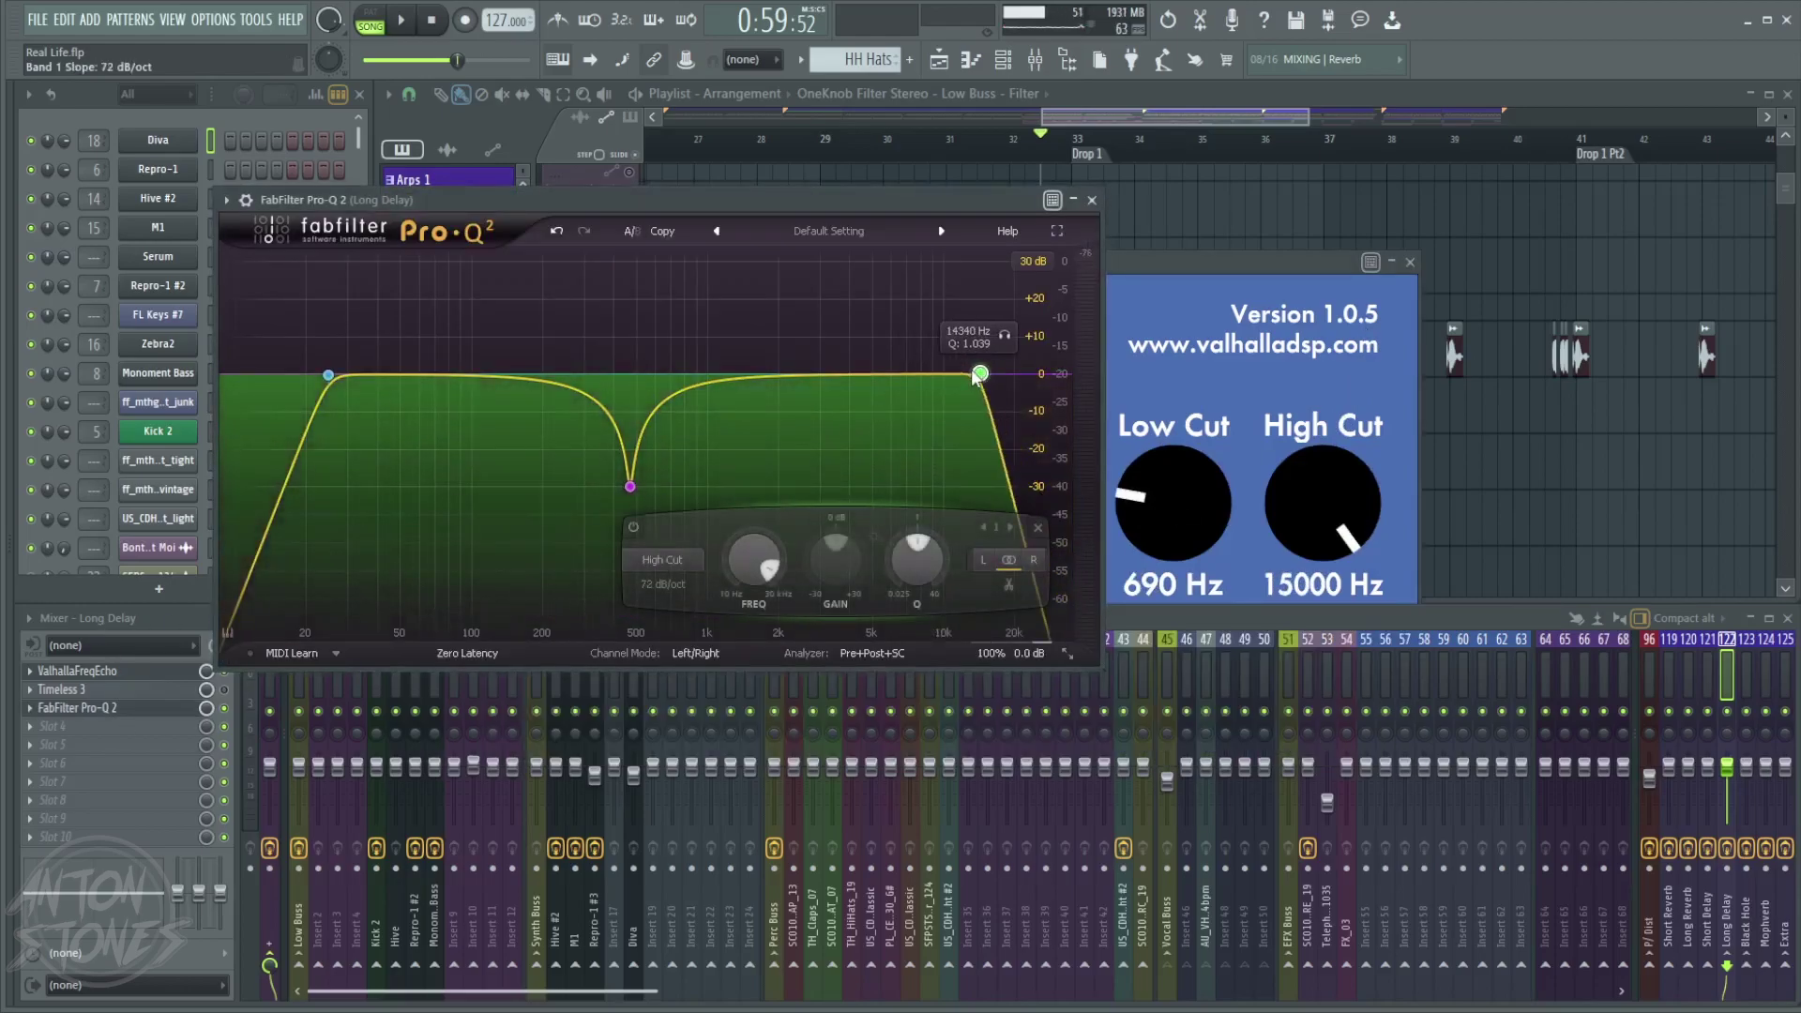
click(1073, 199)
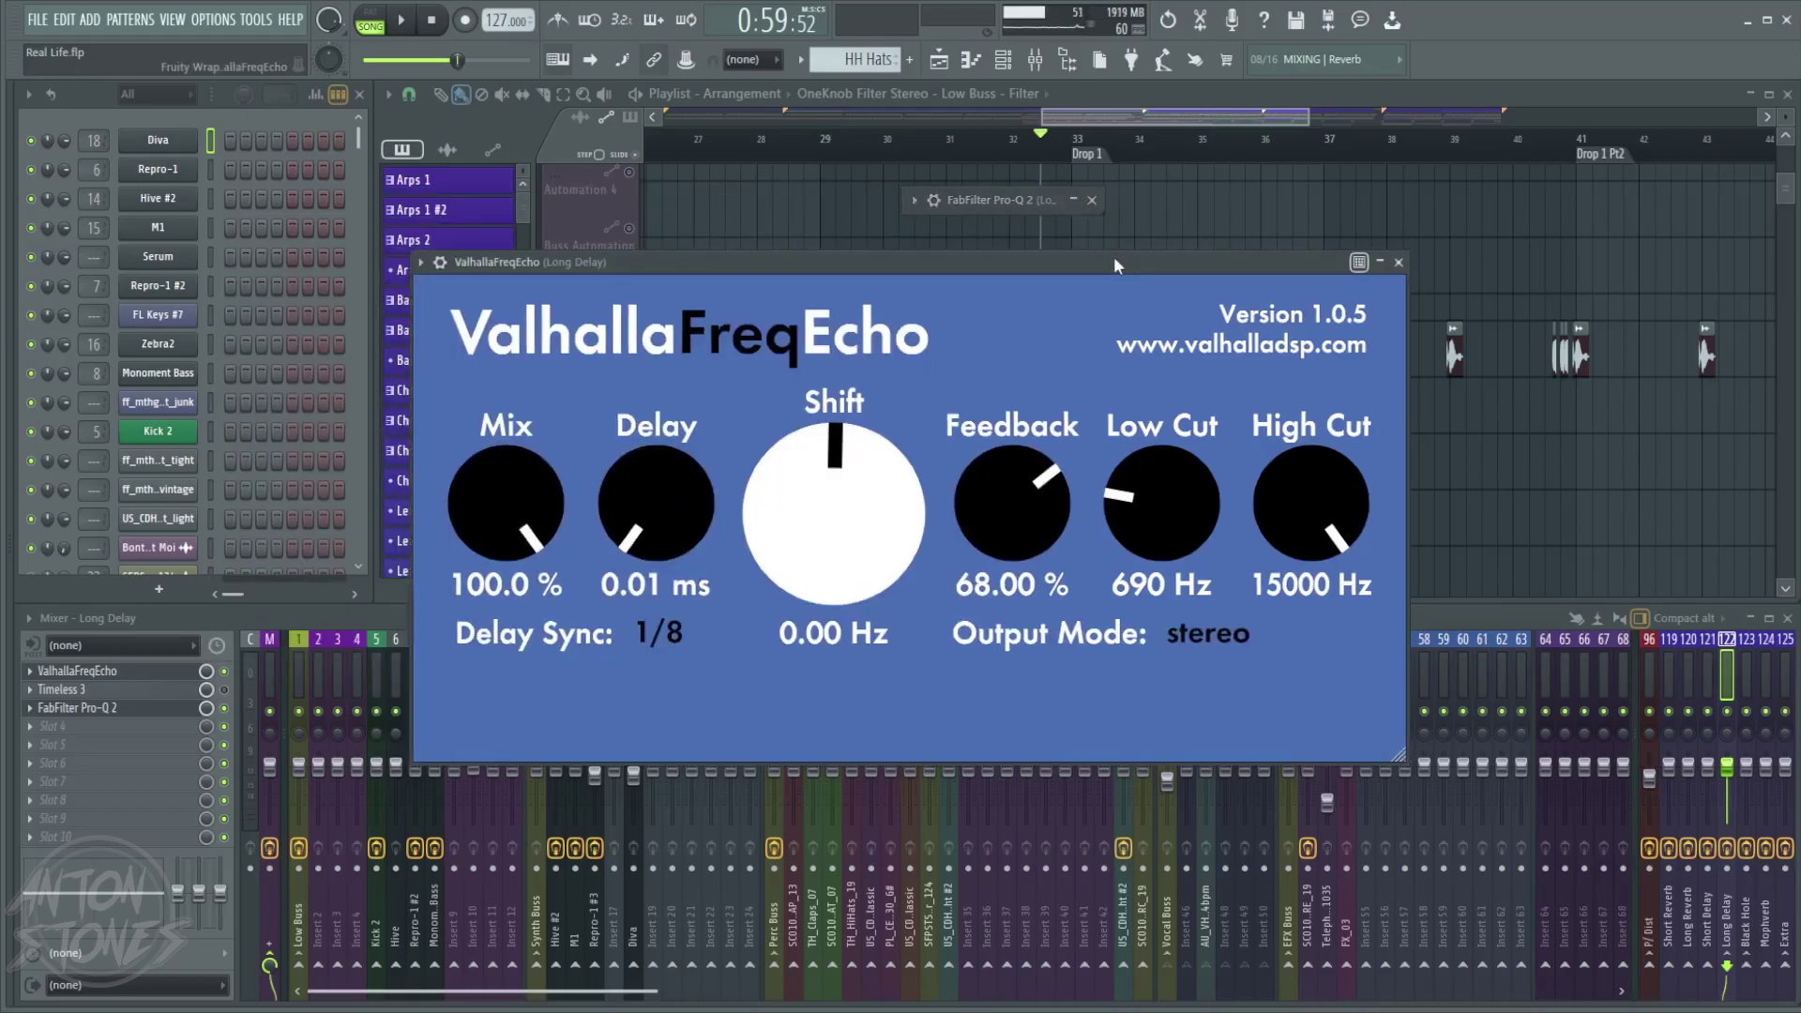
click(1091, 200)
- Uncover the Vocal 1 clips behind the ValhallaFreqEcho window and play the soloed vocal from the playhead
drag(1086, 267, 1060, 449)
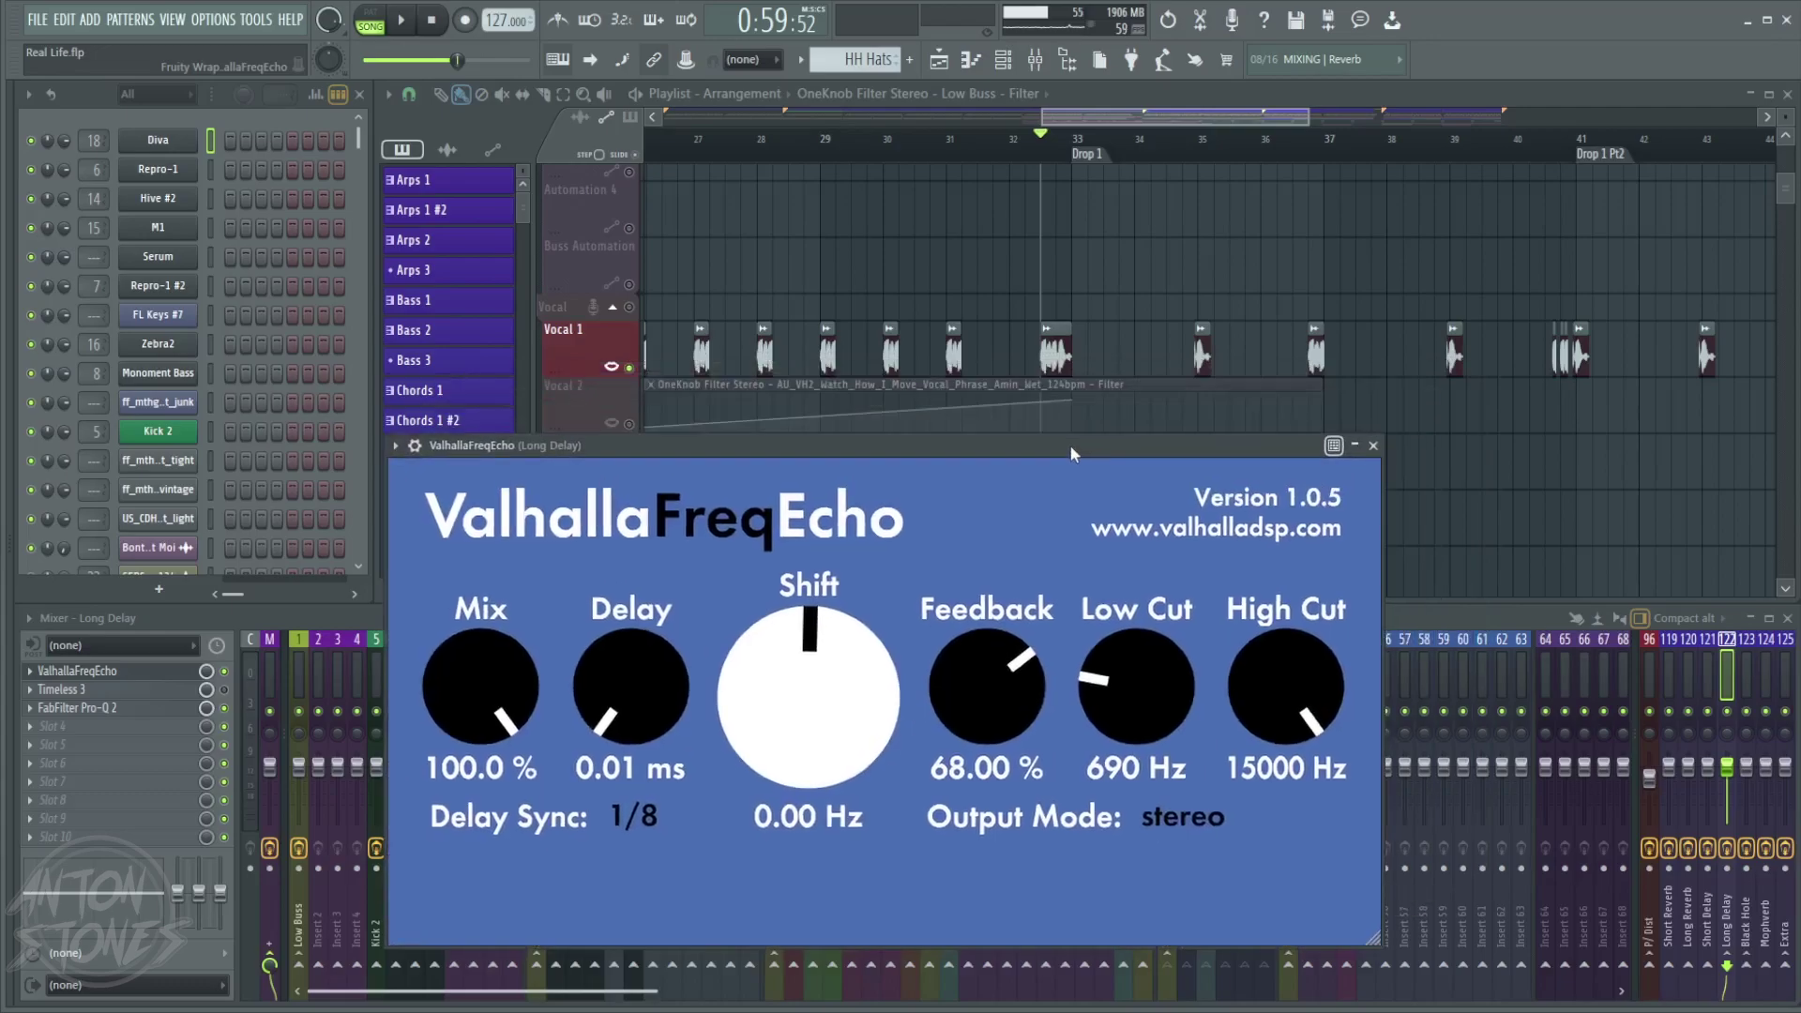
drag(803, 437, 937, 375)
key(space)
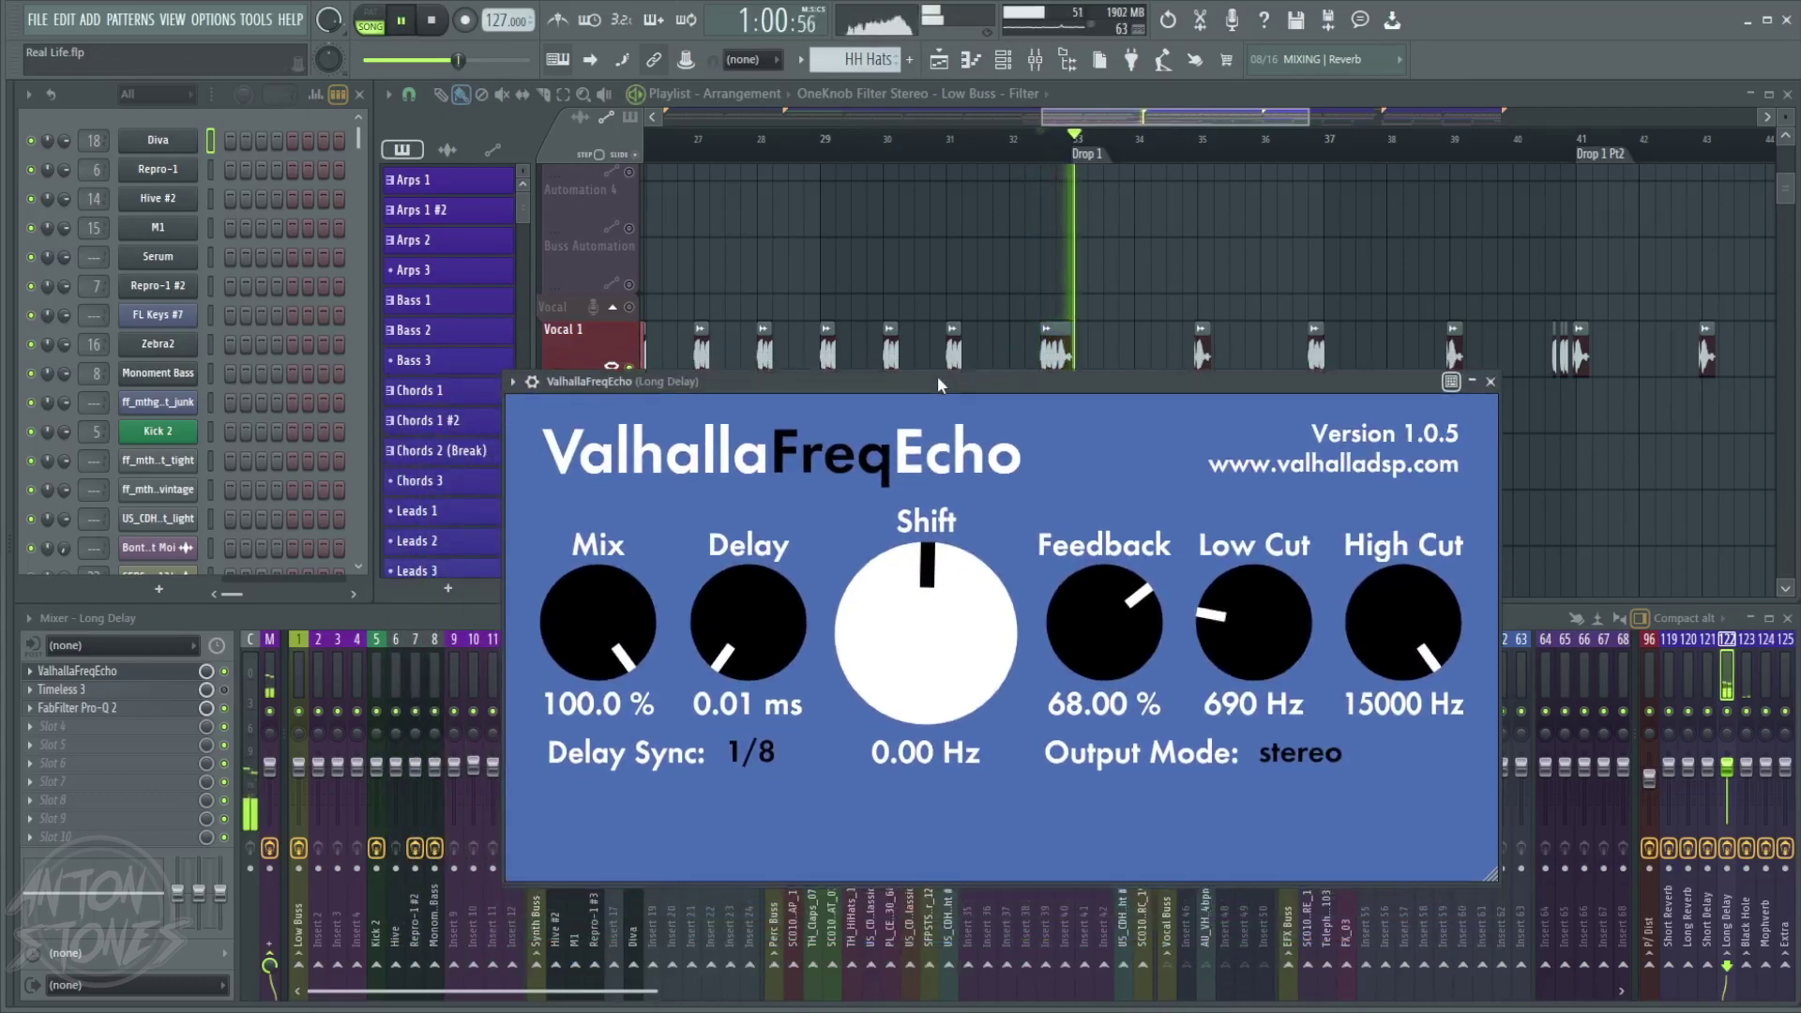
- Lower ValhallaFreqEcho's Mix to 0% on Long Delay, stop playback and close the plugin
drag(630, 638, 631, 686)
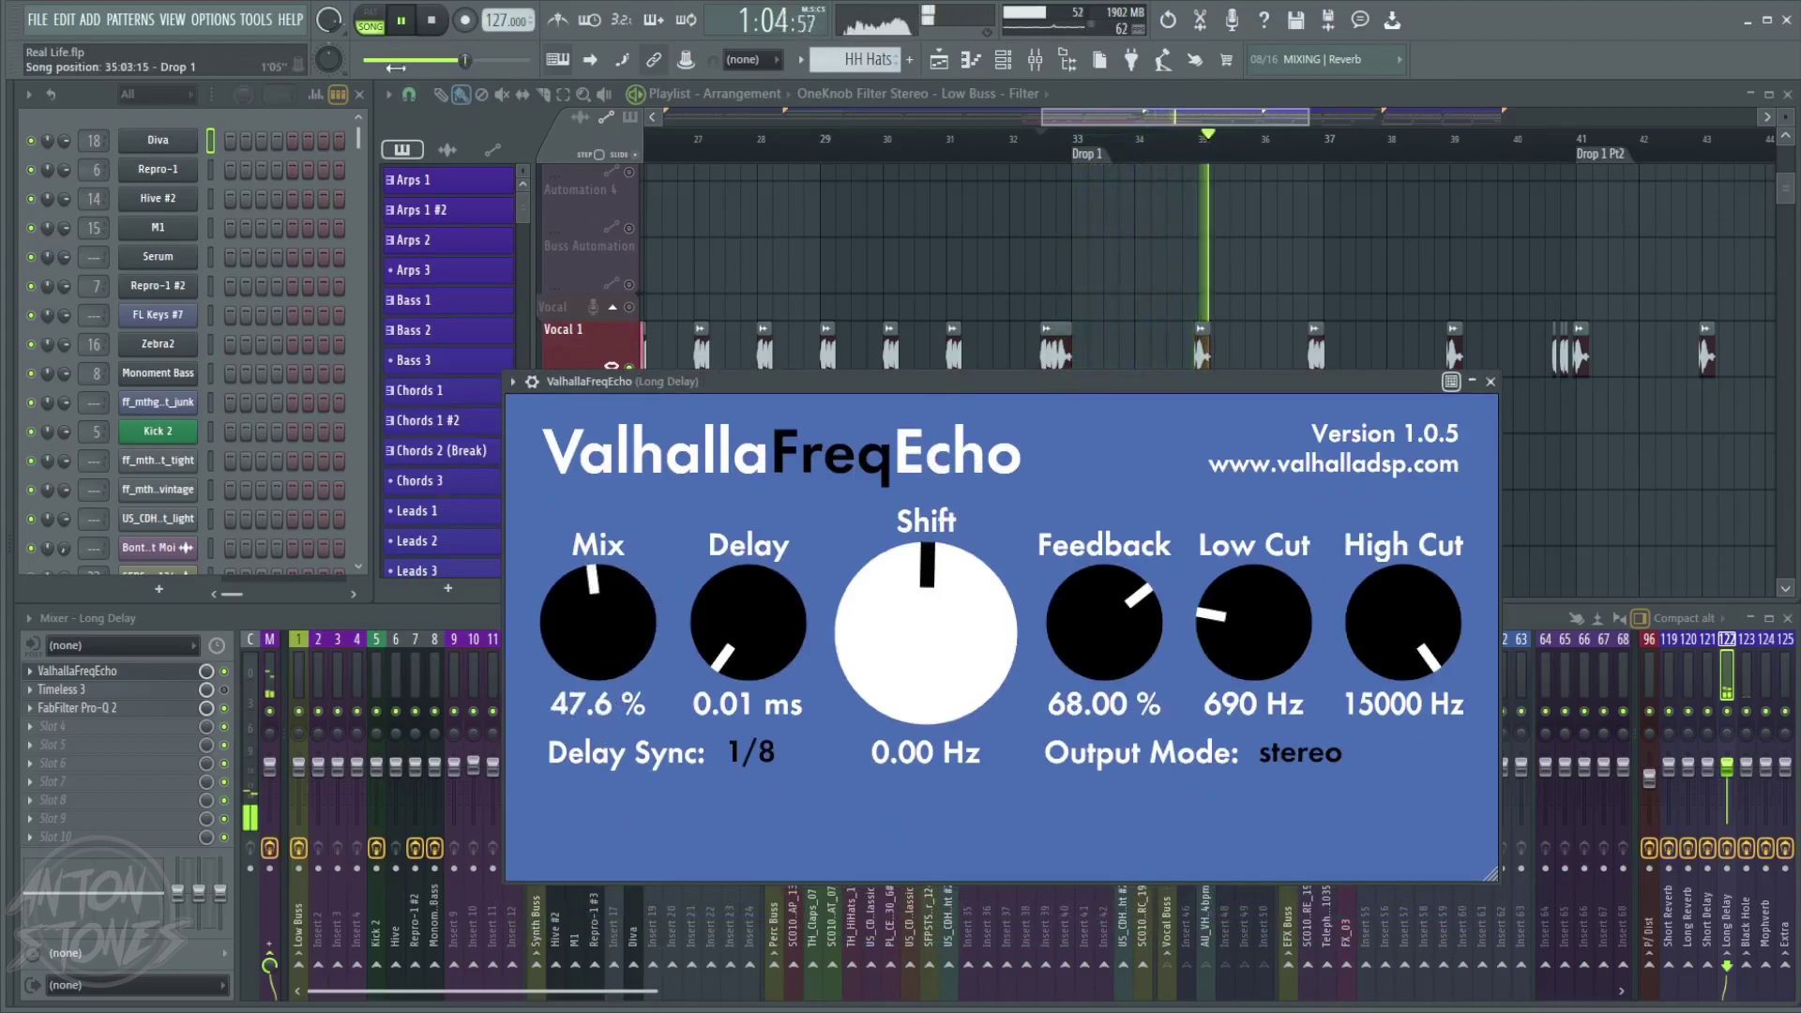
click(440, 28)
drag(599, 624, 610, 844)
drag(1104, 380, 1096, 256)
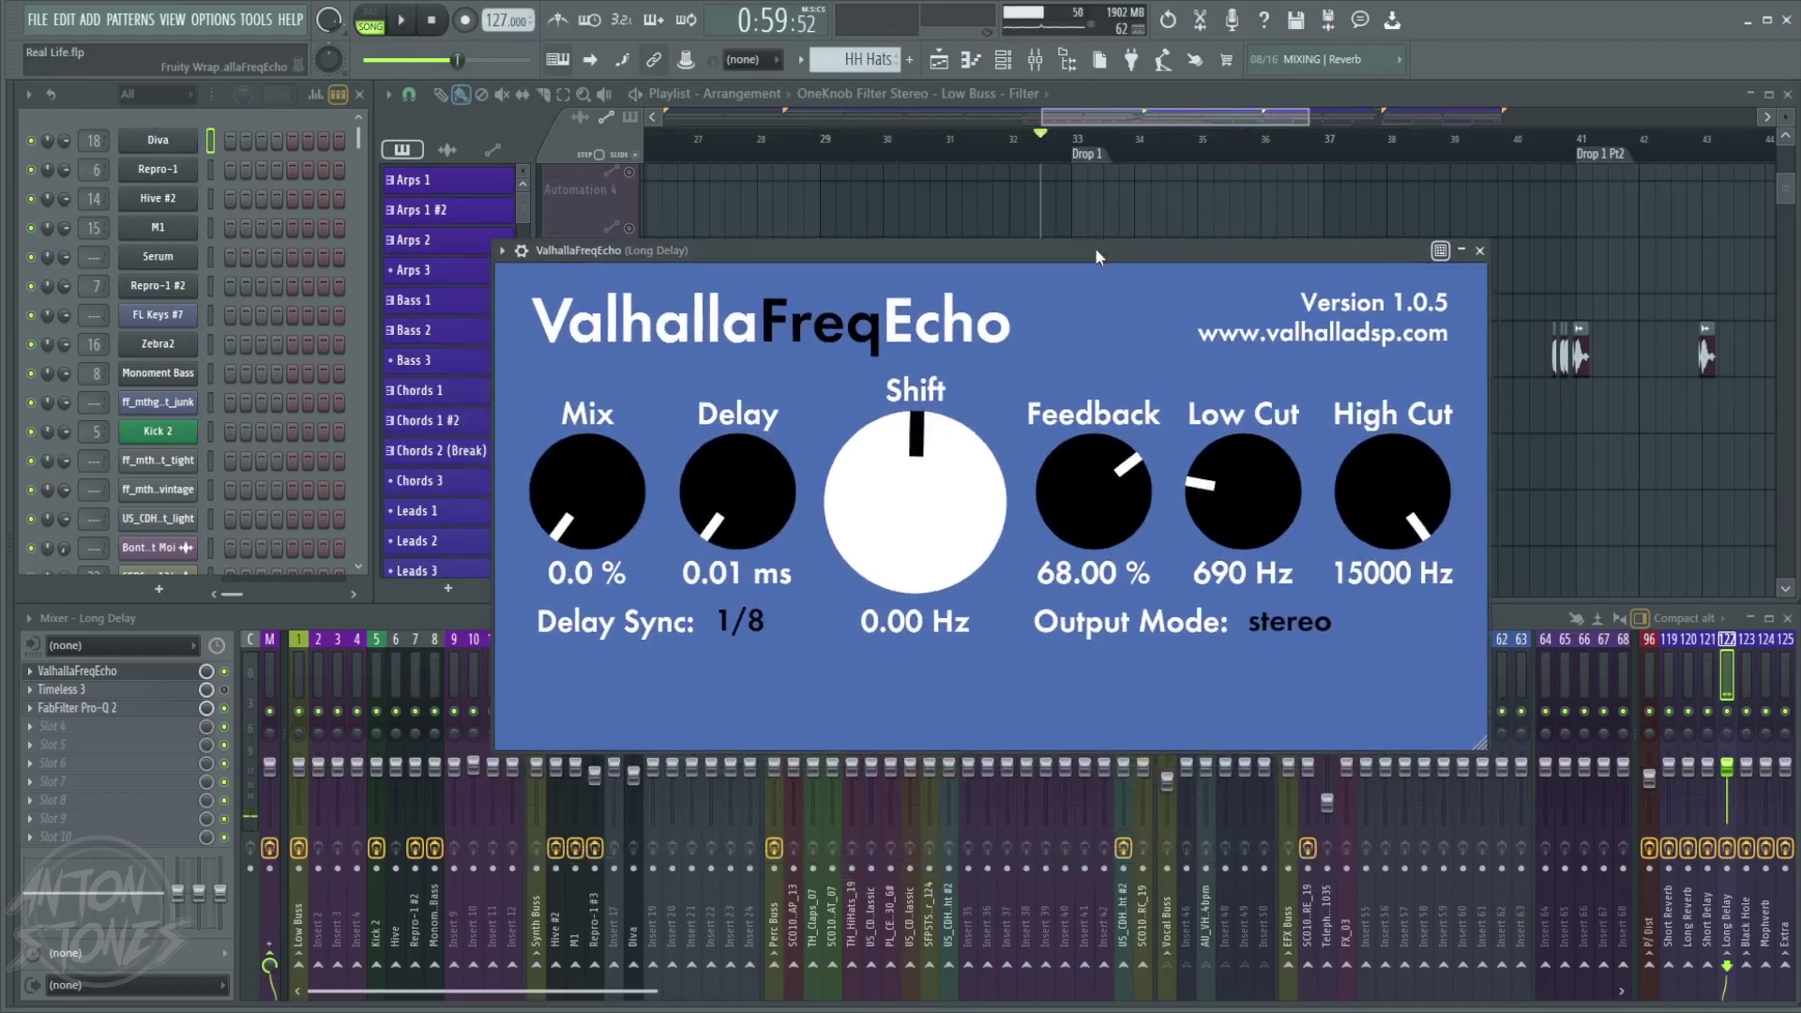
click(1479, 250)
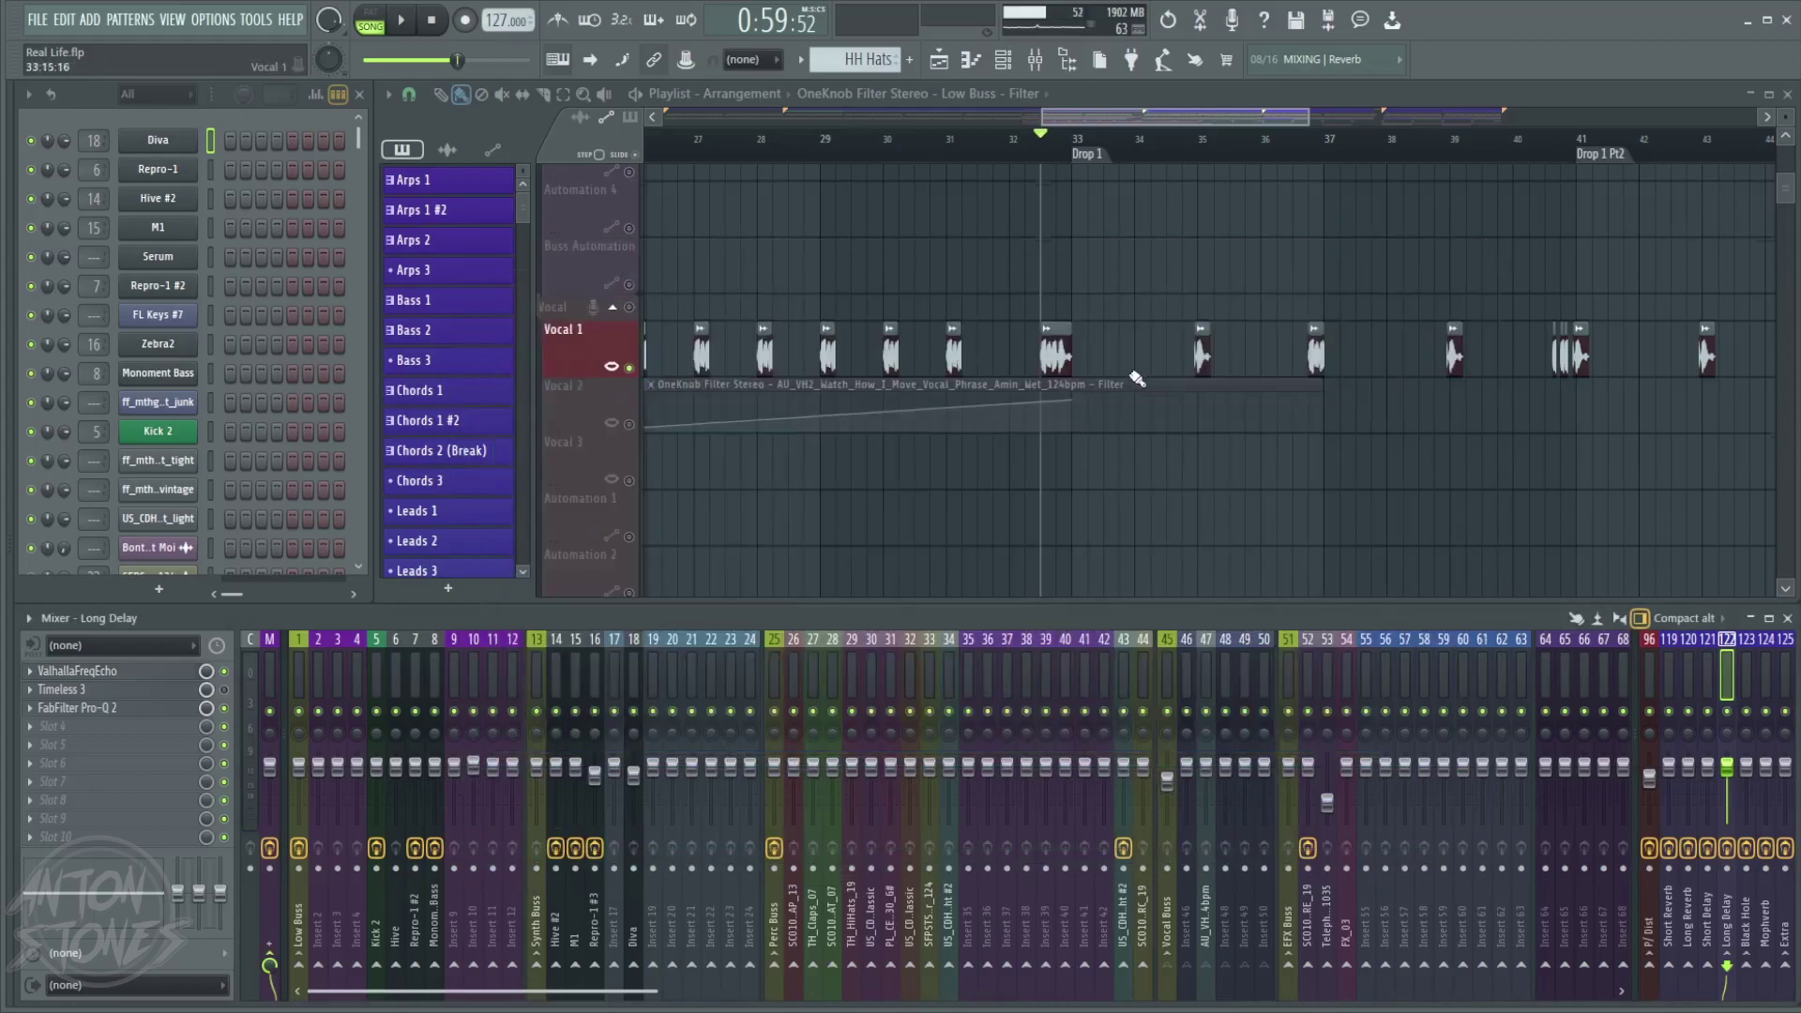
- Select the last beat before Drop 1 on the playlist timeline, over the end of the Vocal 1 phrase
scroll(1136, 379, up, 5)
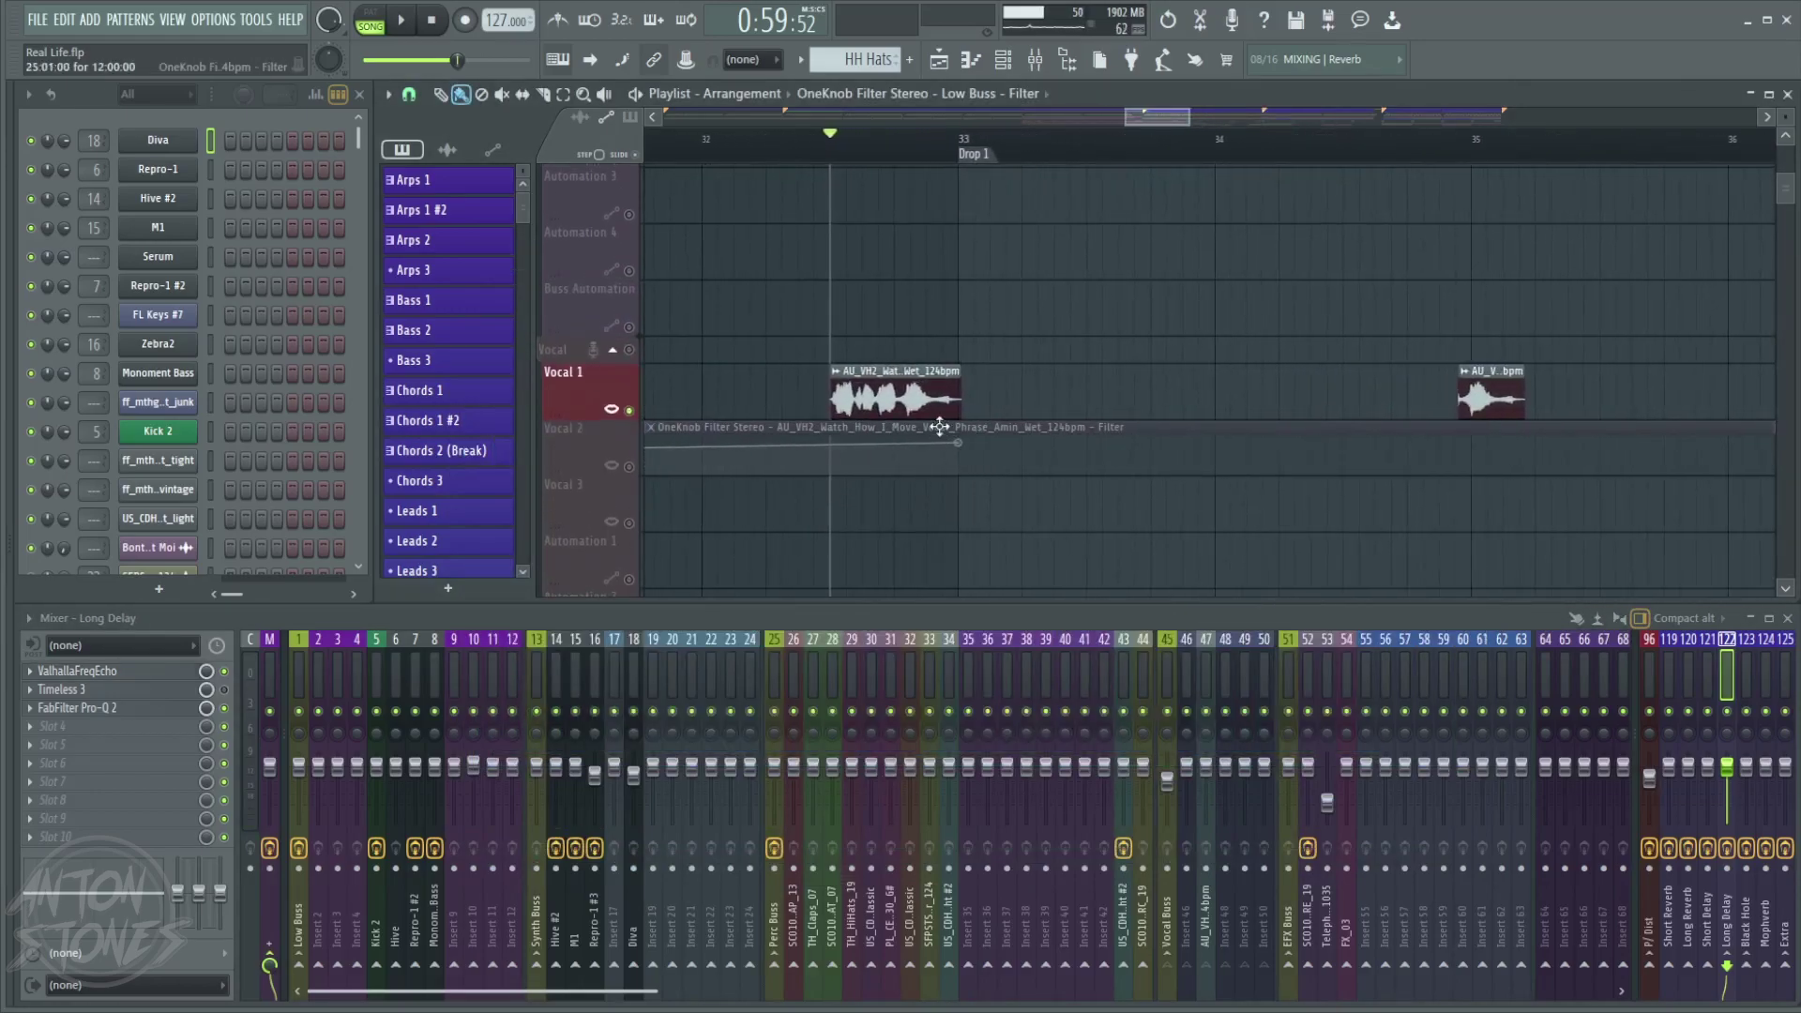
scroll(1194, 232, left, 2)
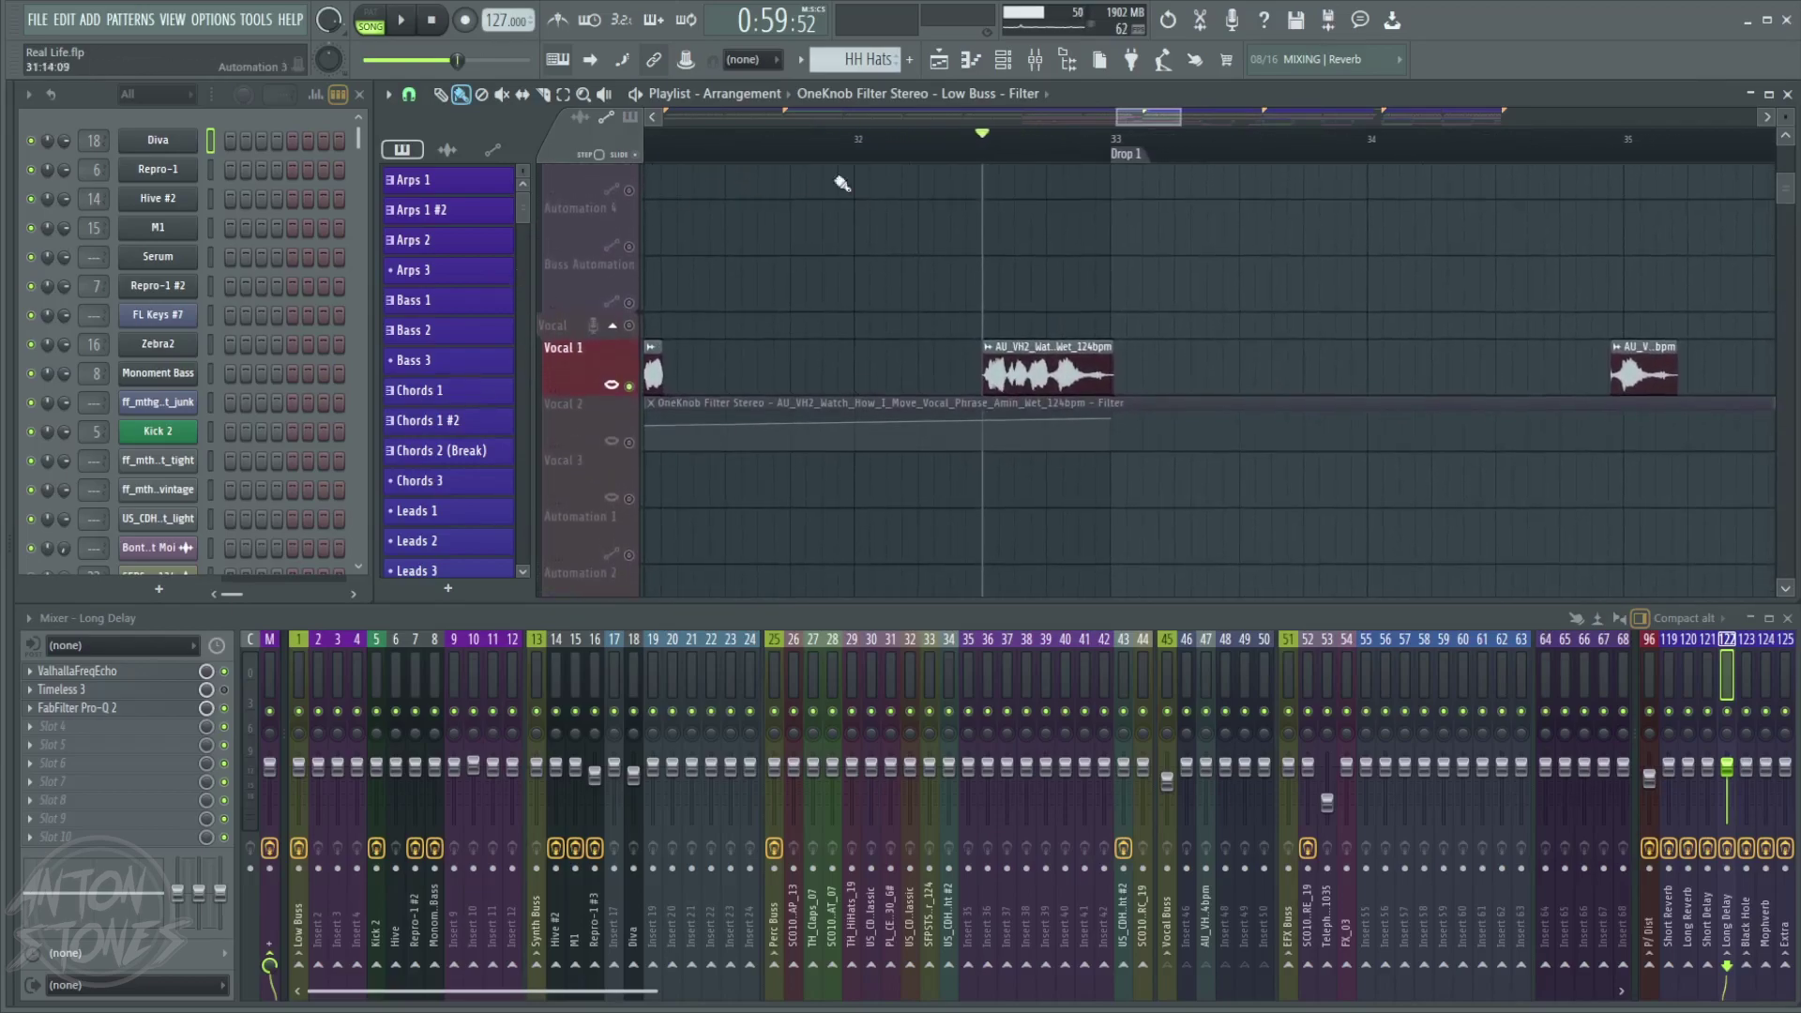
scroll(816, 273, down, 2)
scroll(1194, 188, down, 2)
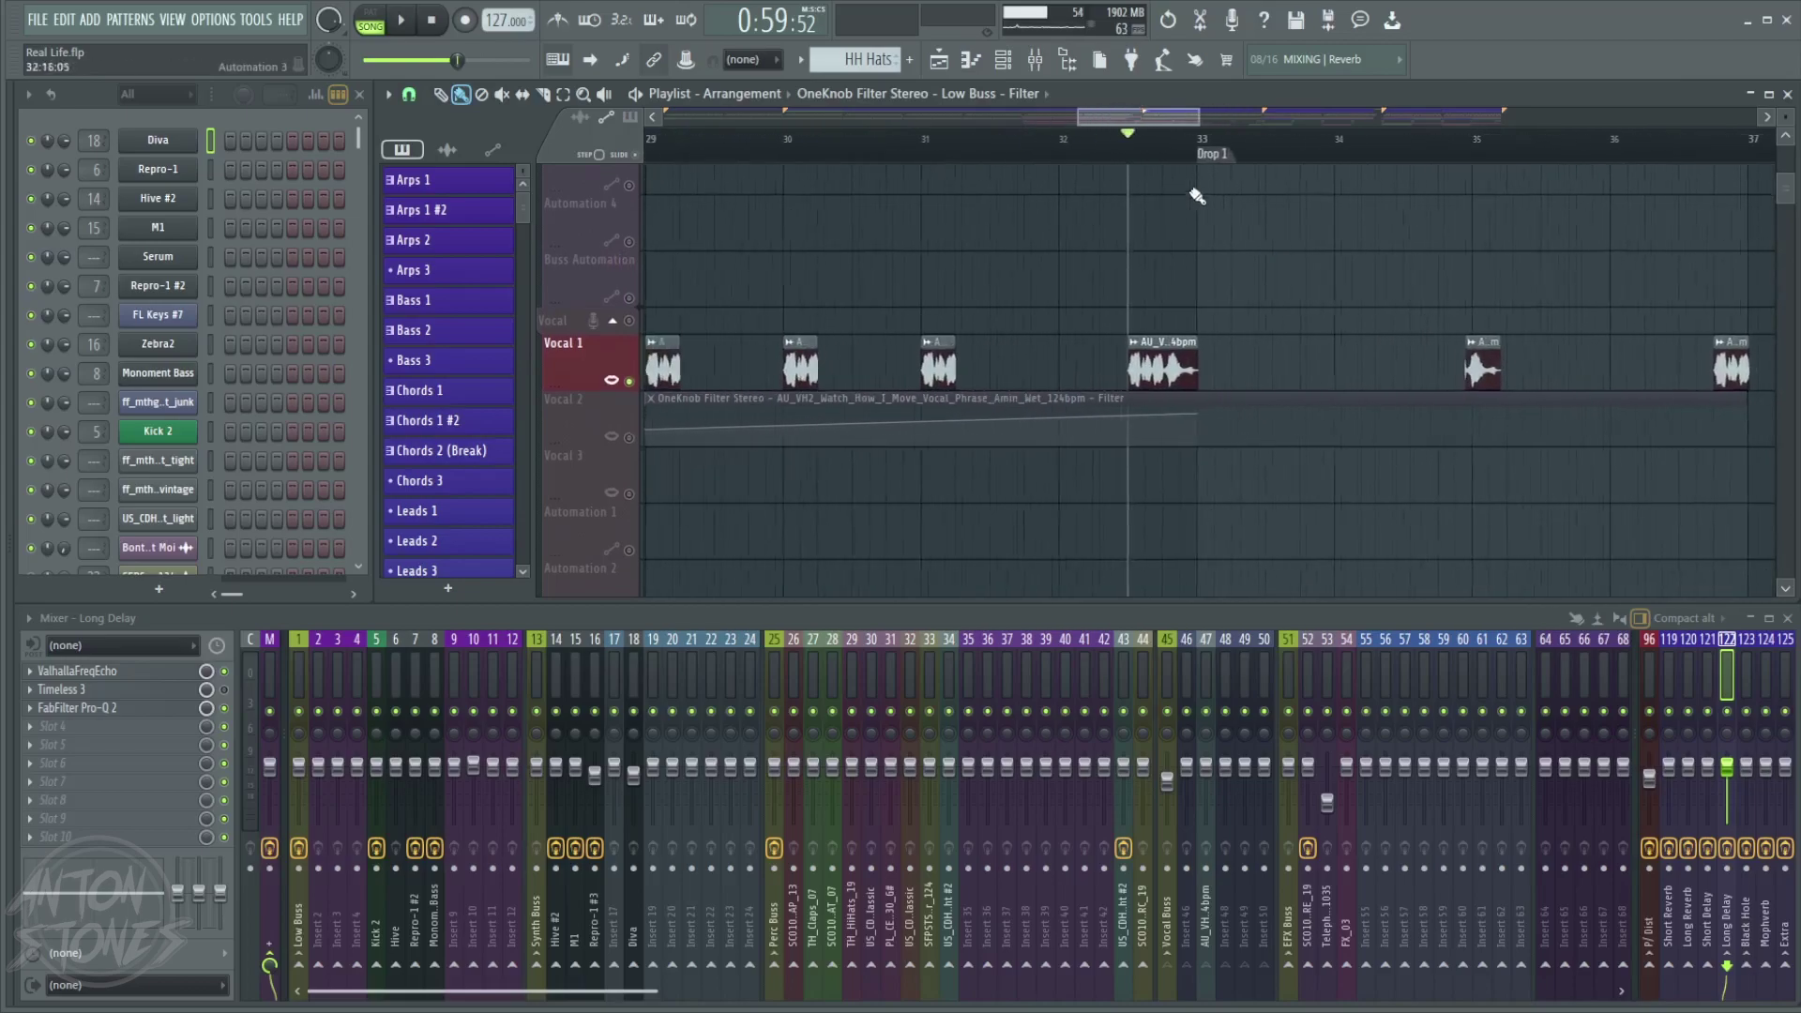
click(1214, 140)
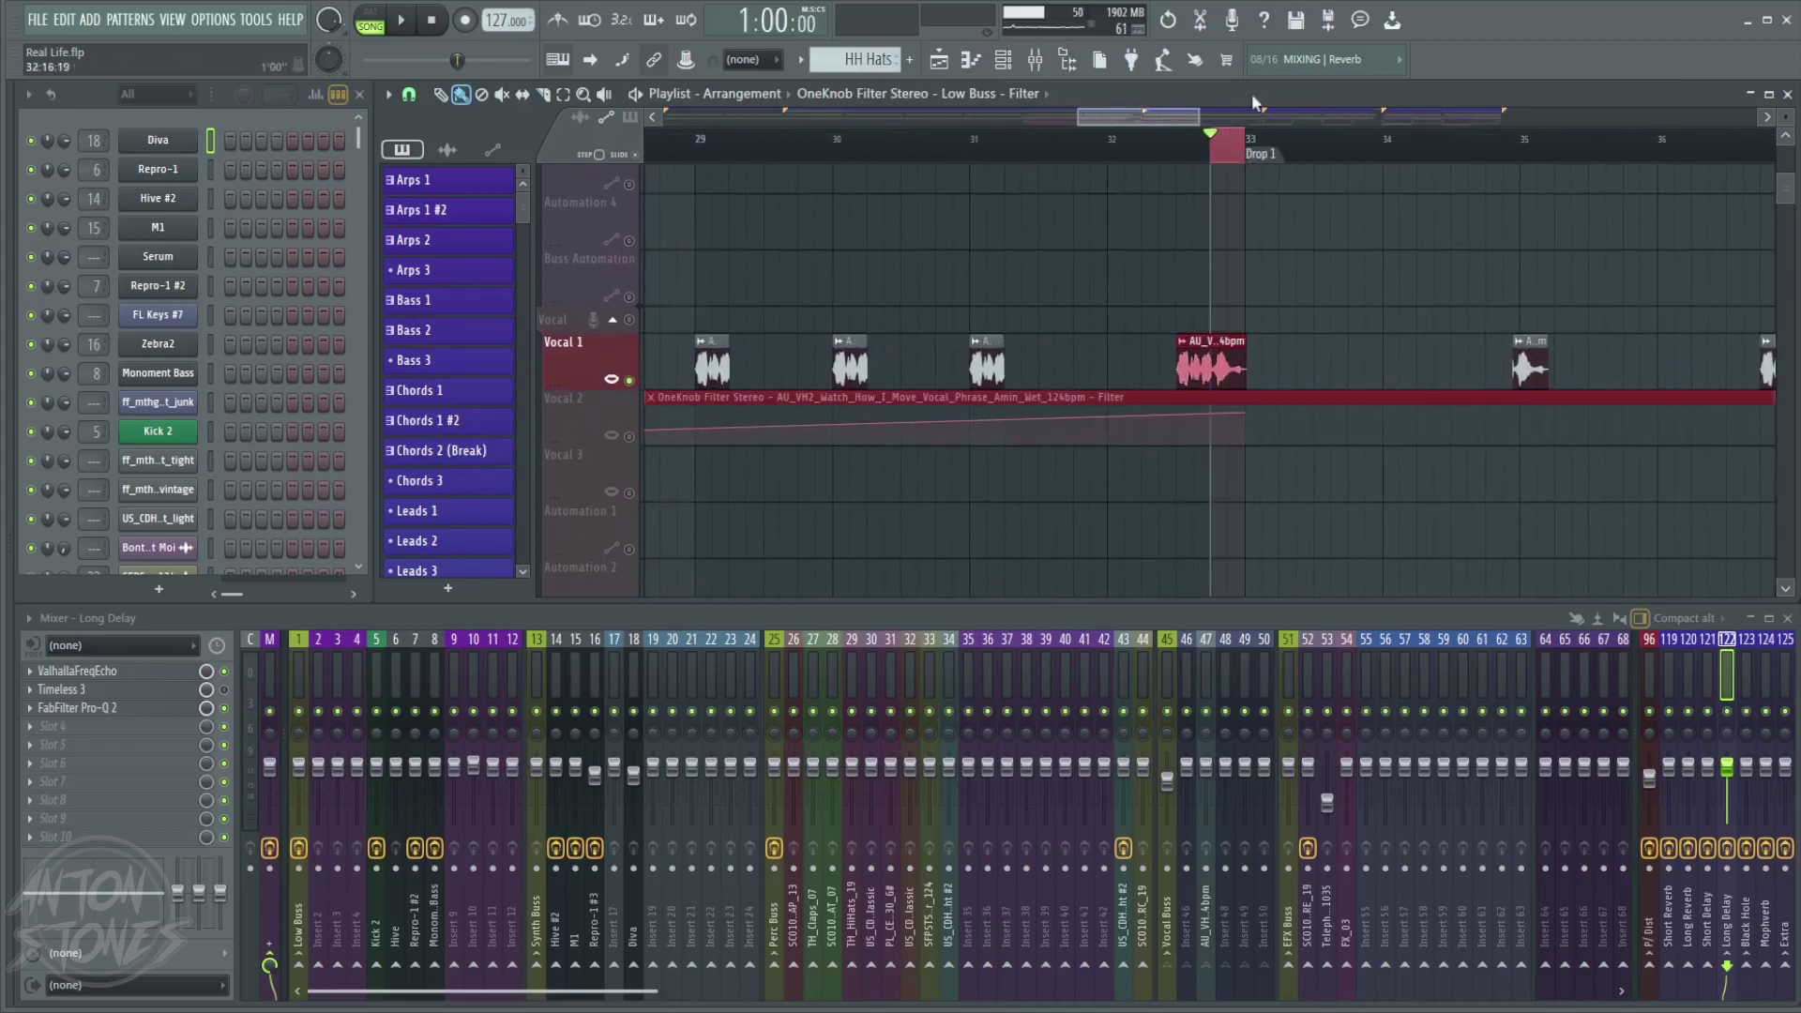
scroll(1304, 381, up, 2)
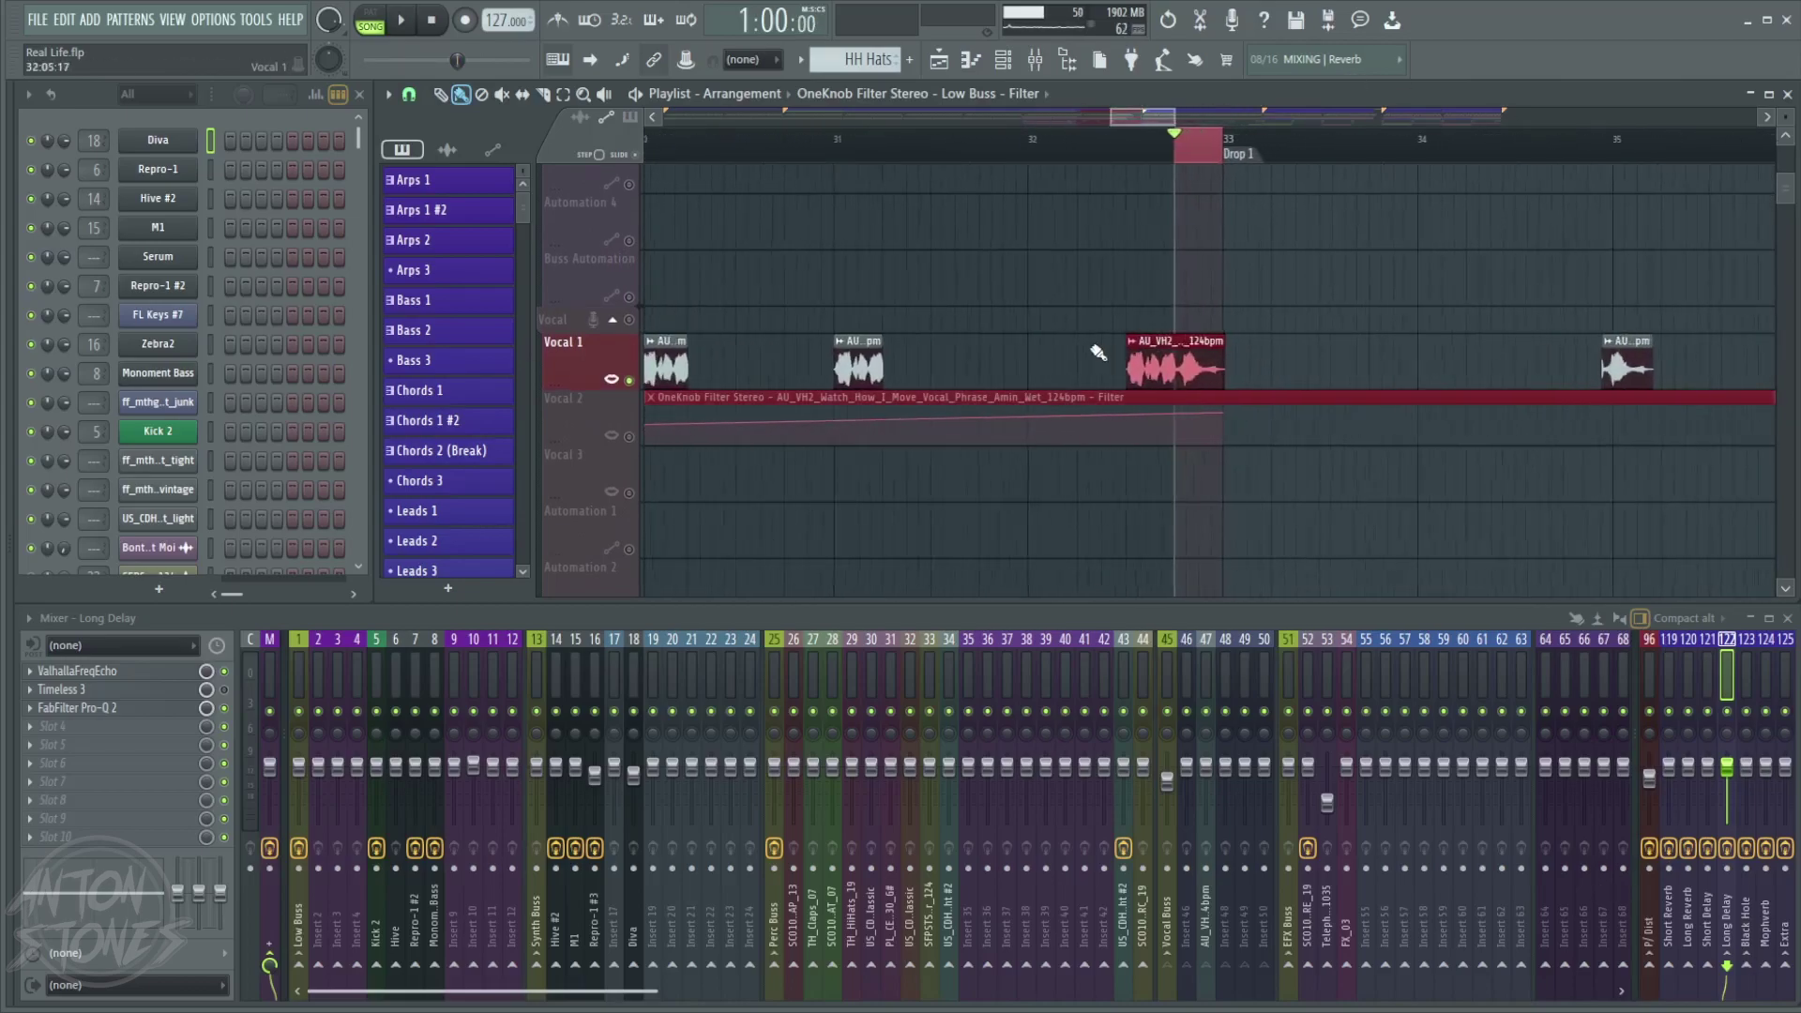
scroll(1154, 361, up, 4)
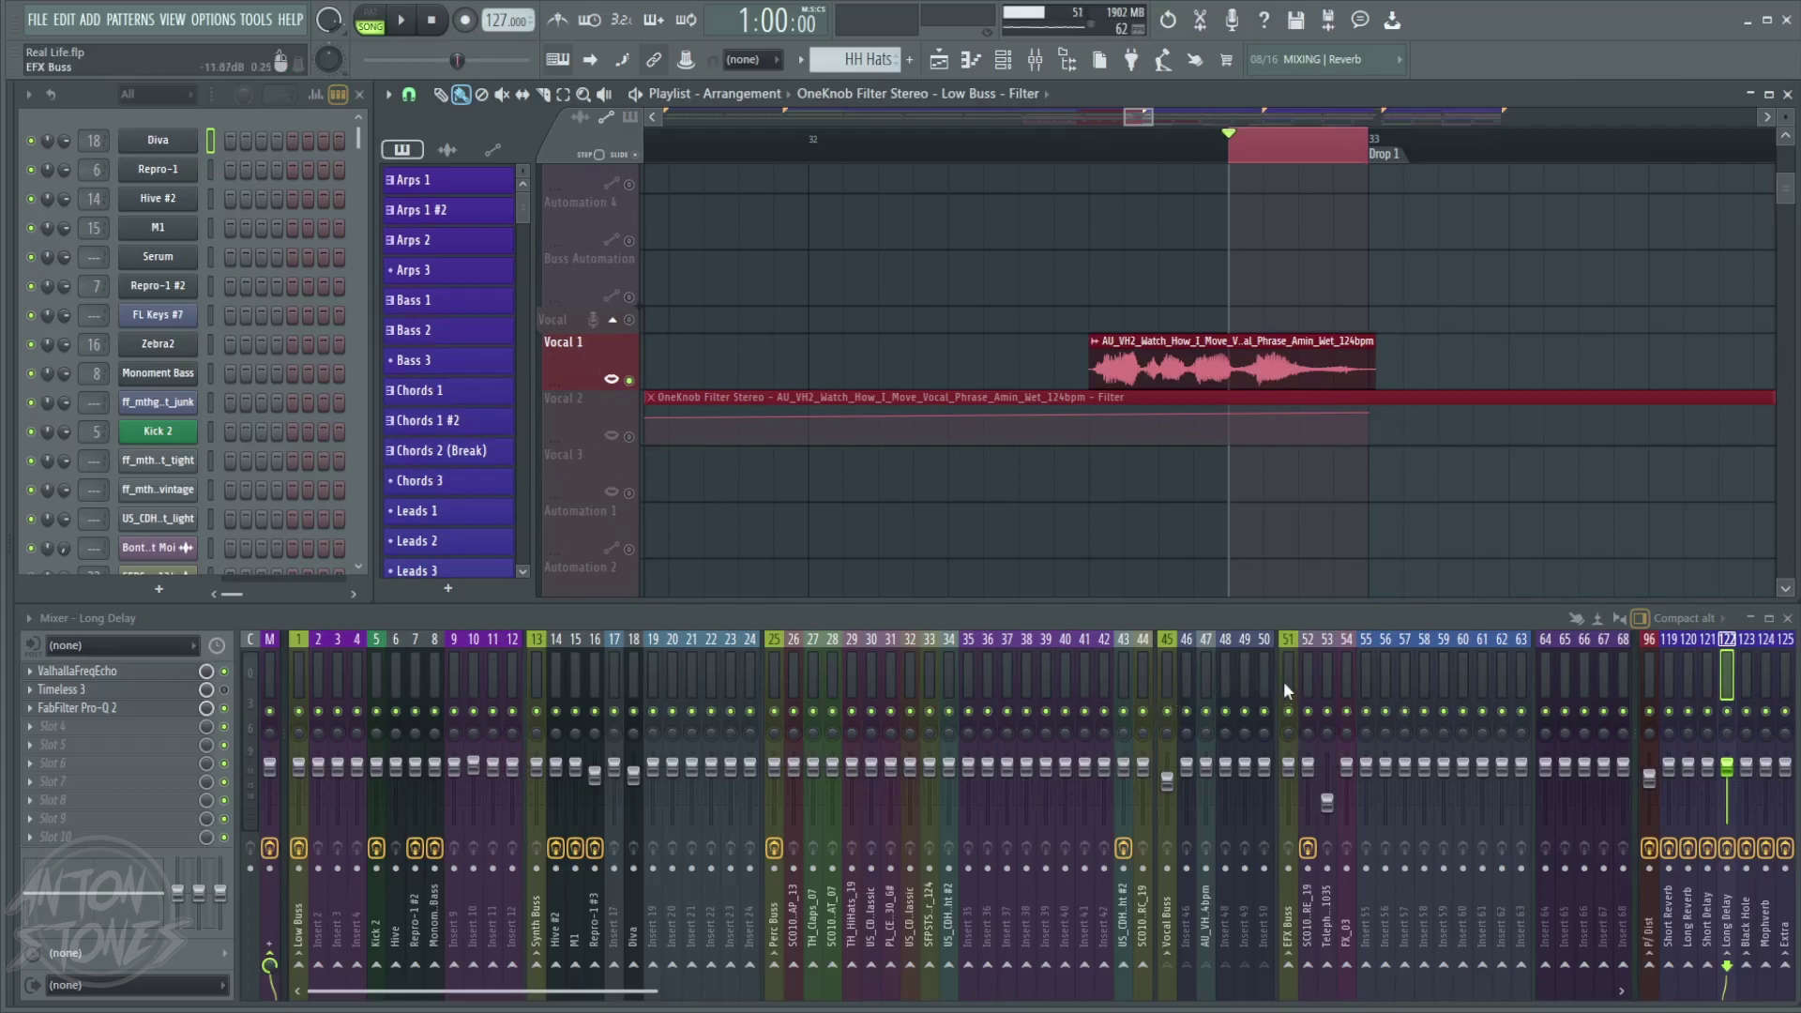
- On the Vocal Buss mixer track, initialize the song with the Long Delay send at 0%
click(1203, 675)
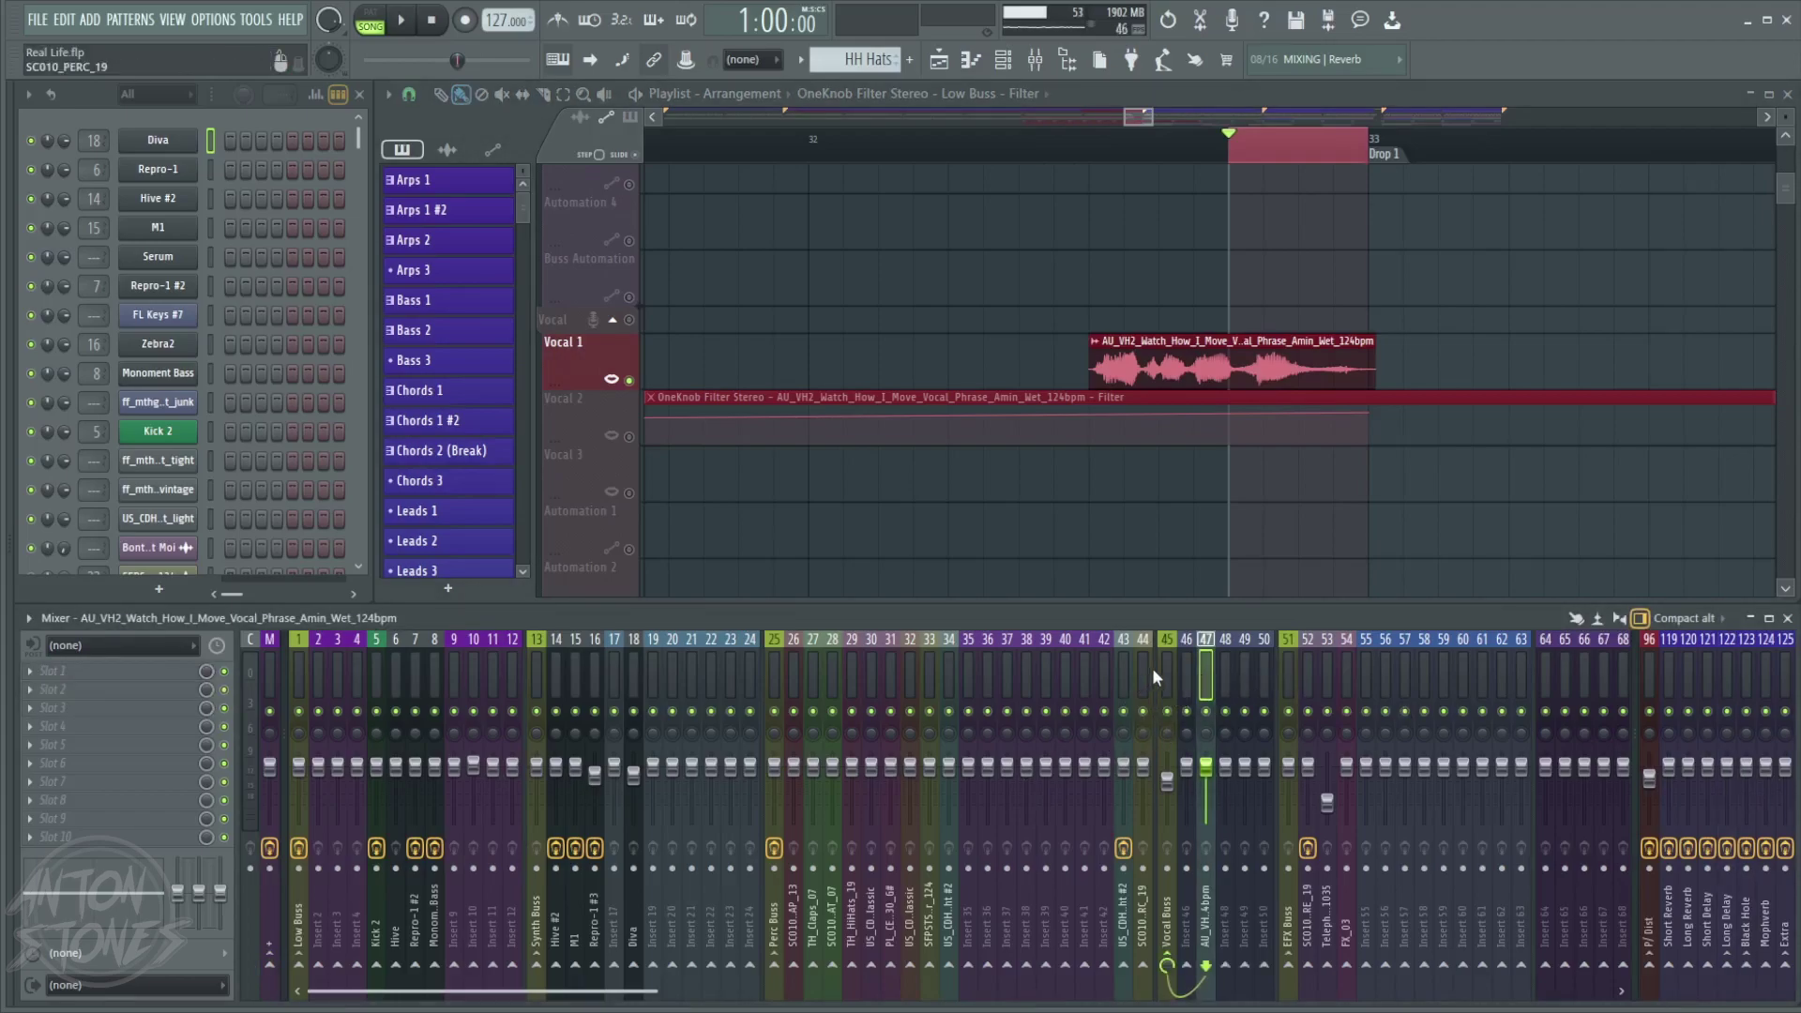
click(1167, 666)
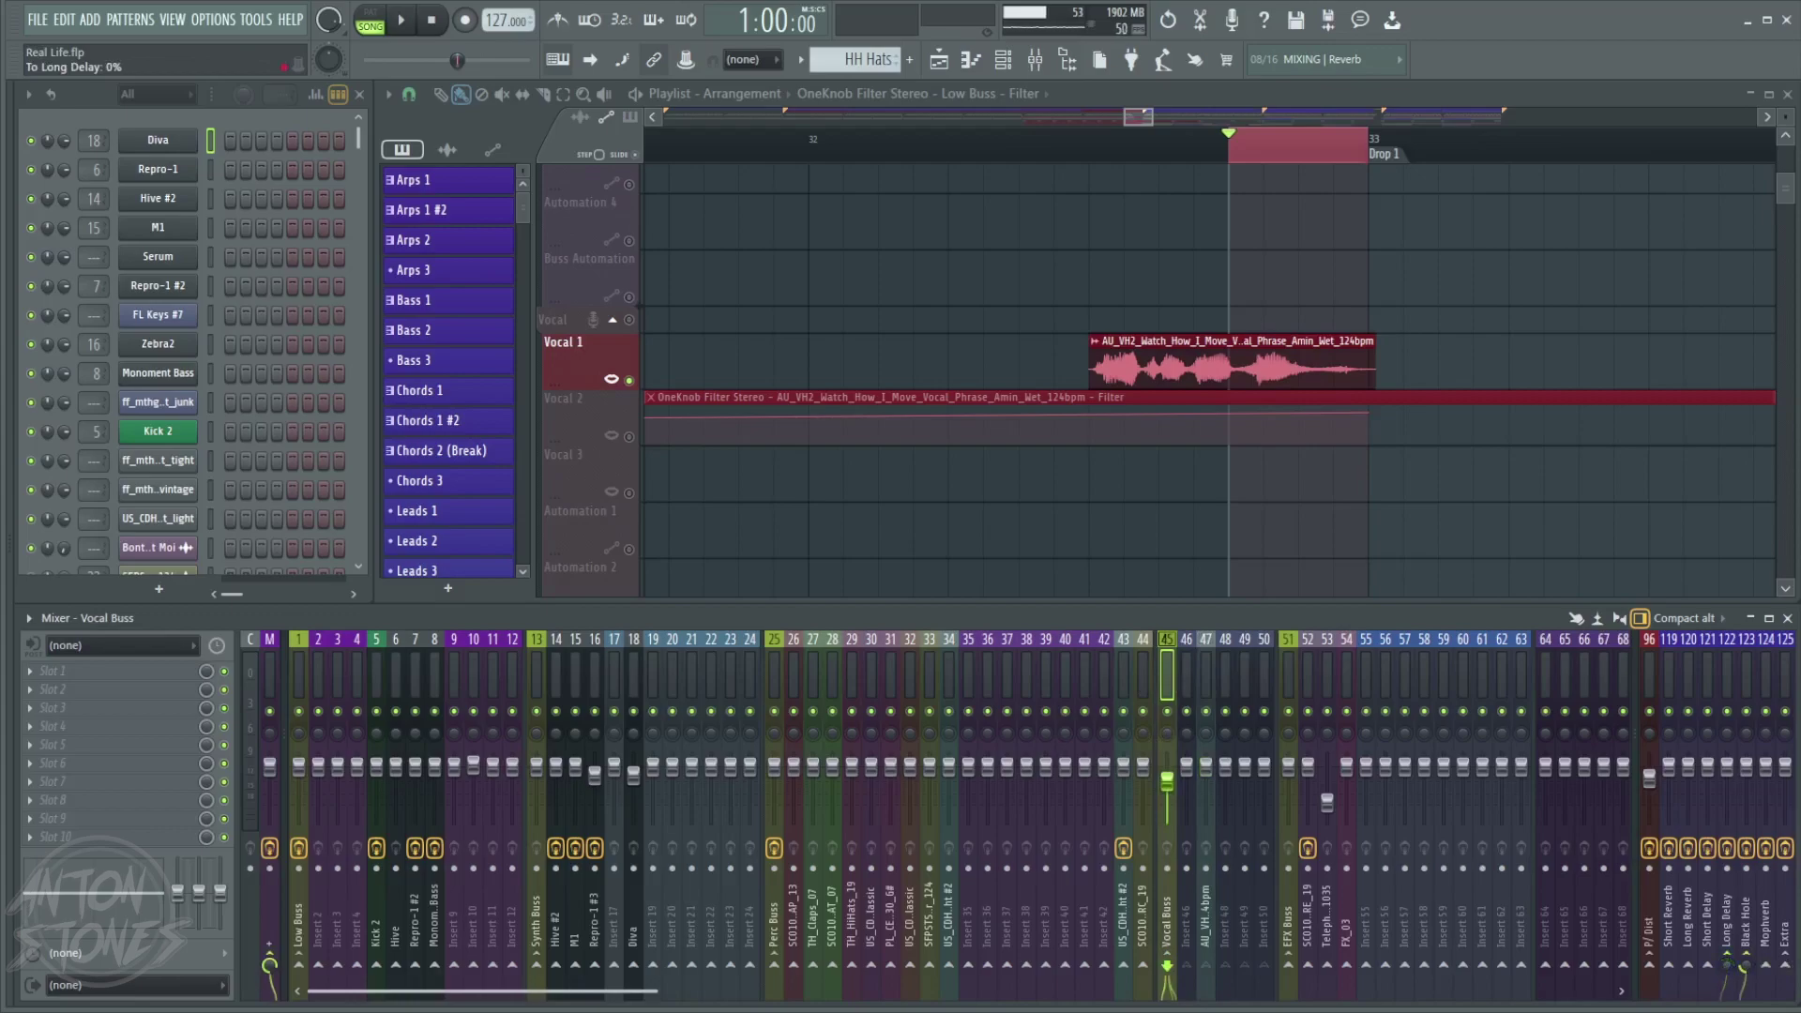
right_click(1730, 966)
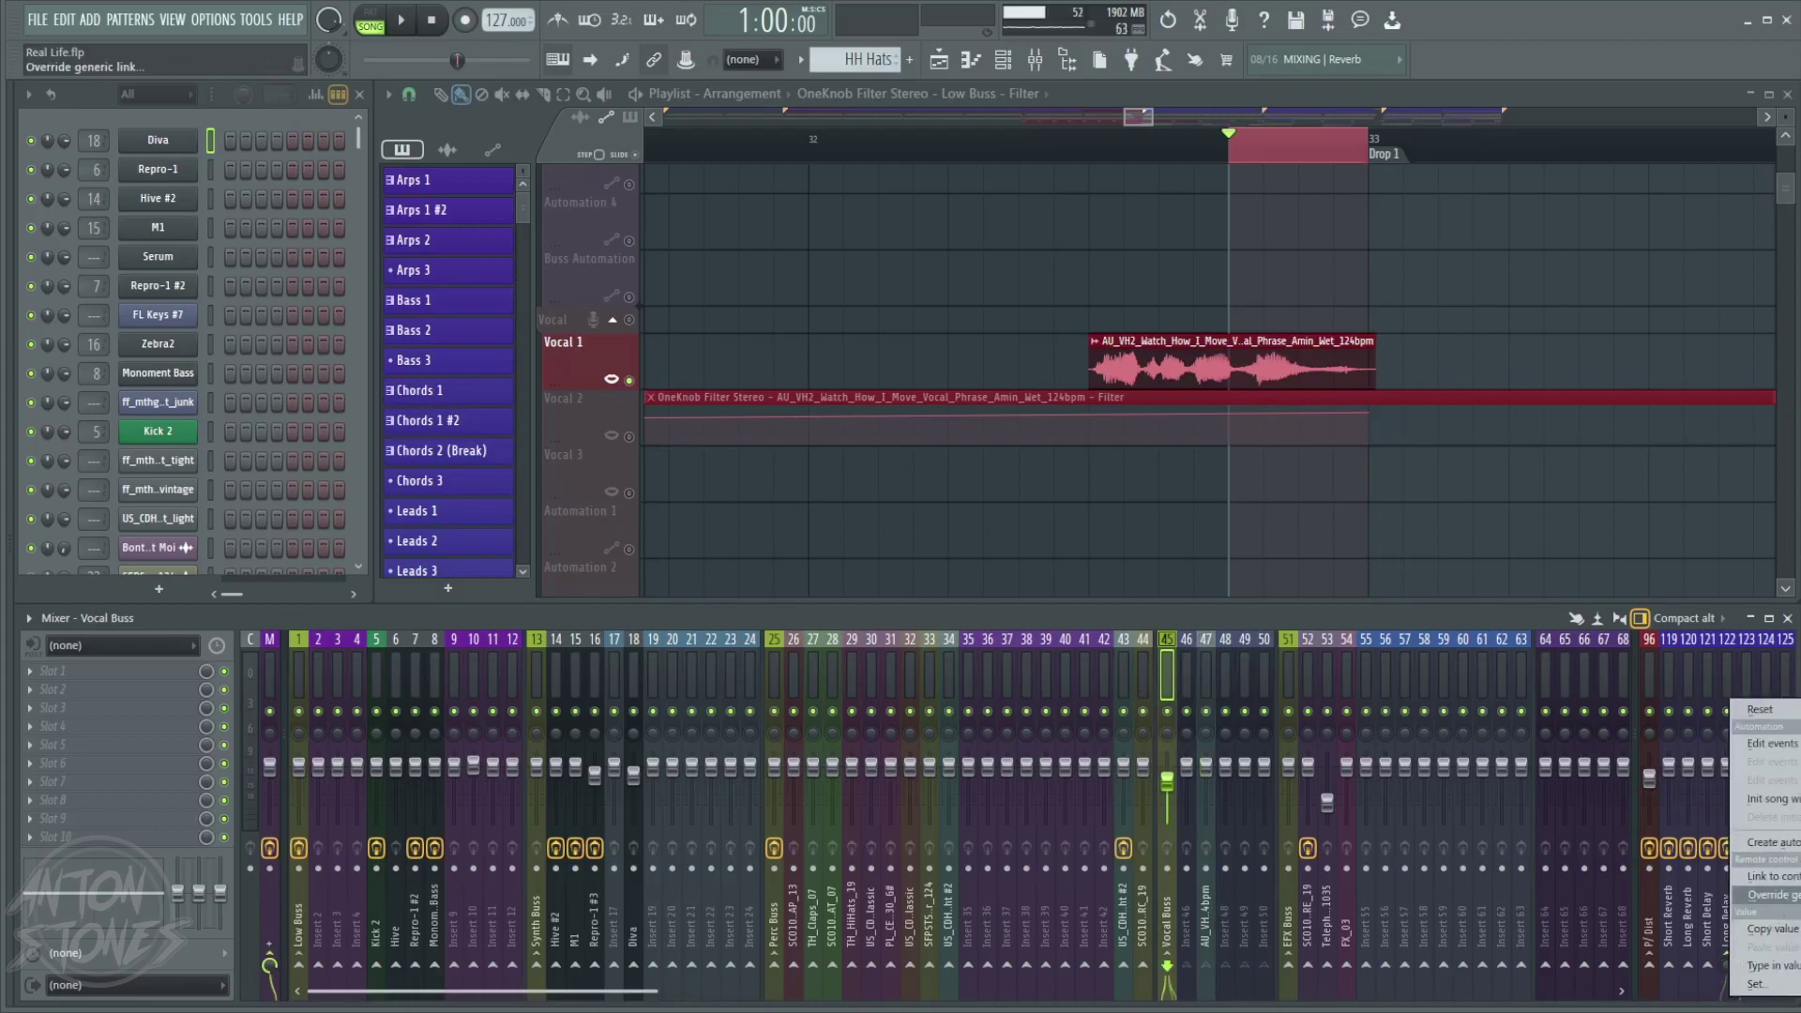
click(1763, 799)
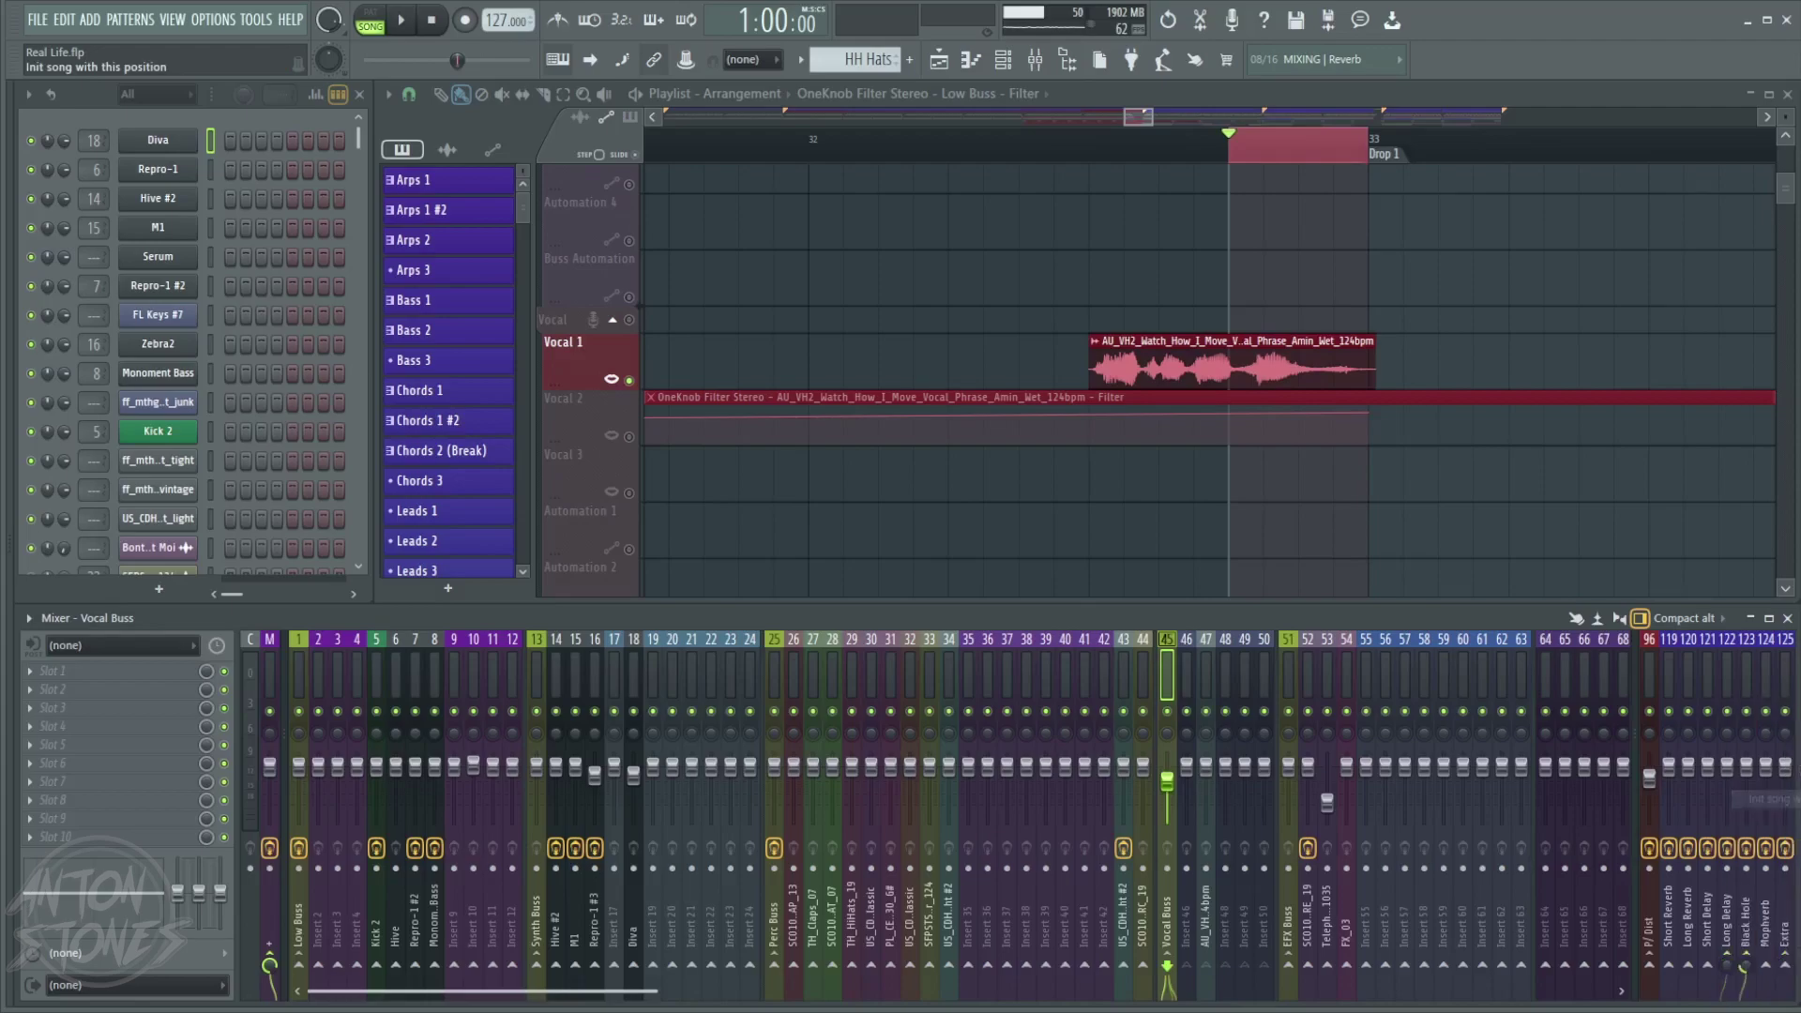
- Create an automation clip for the Vocal Buss send to Long Delay over the selected beat before Drop 1
drag(1175, 155, 1248, 185)
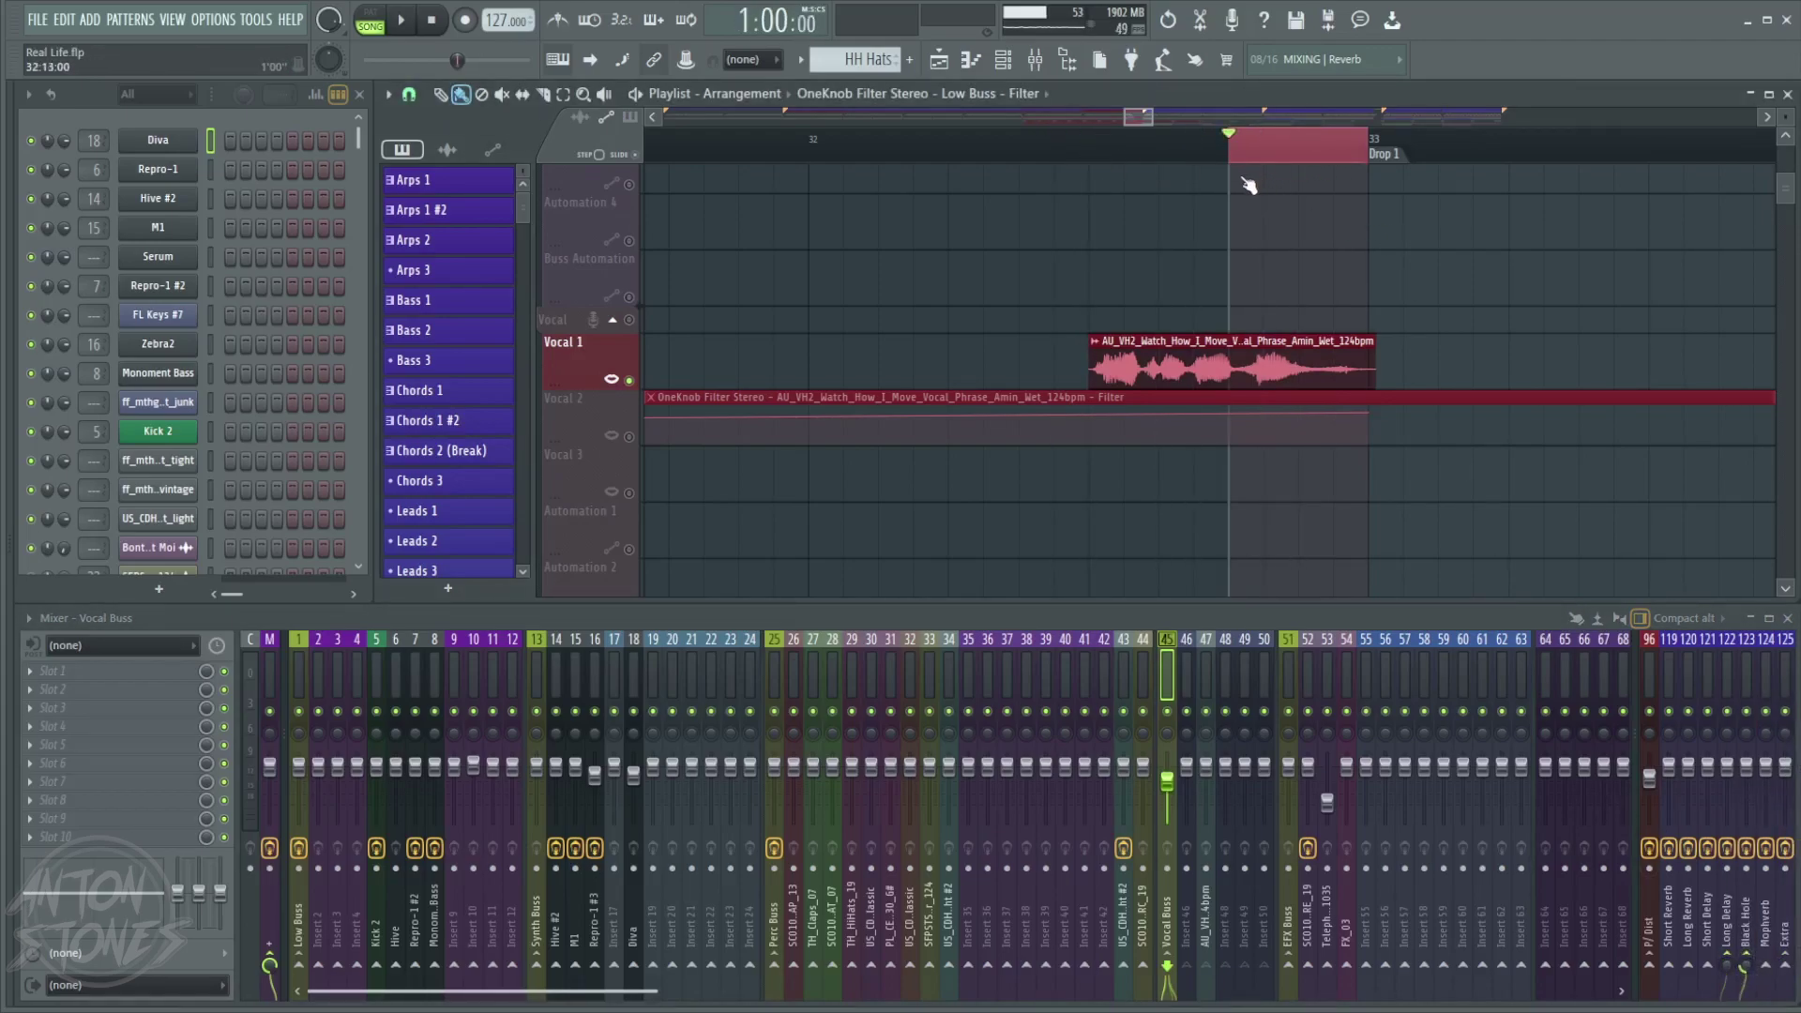
right_click(1726, 964)
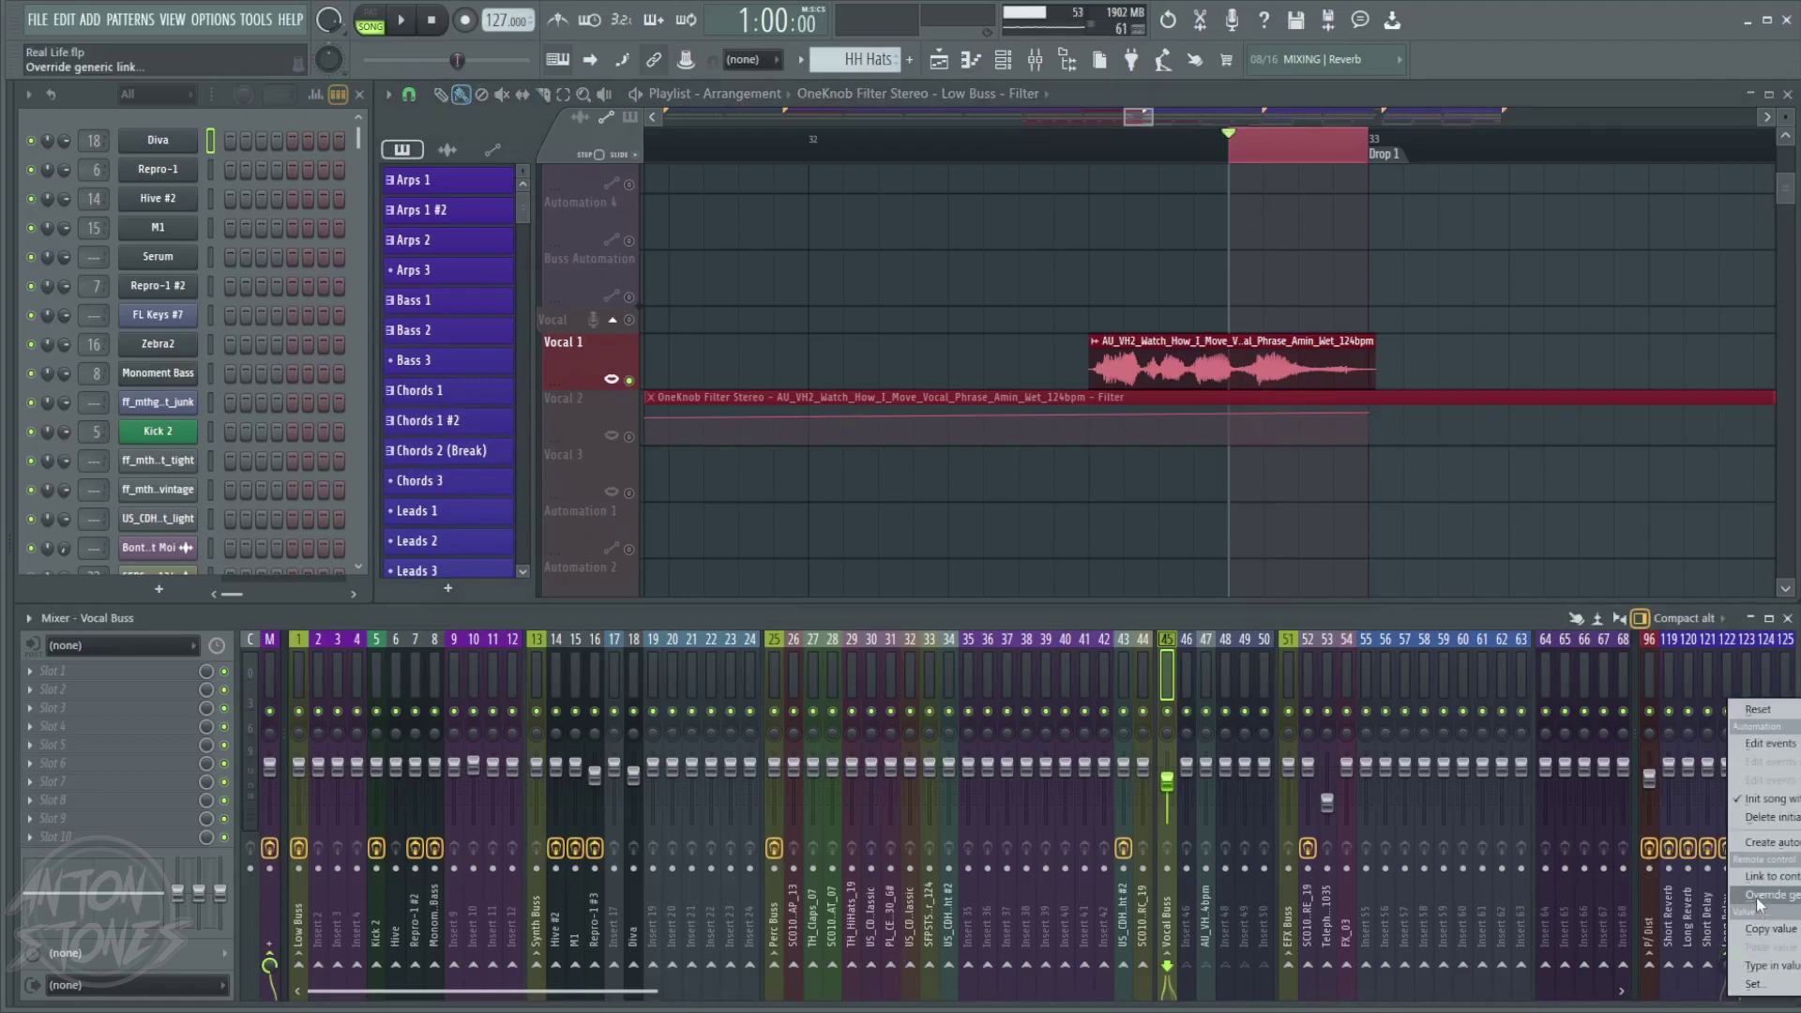
click(1774, 843)
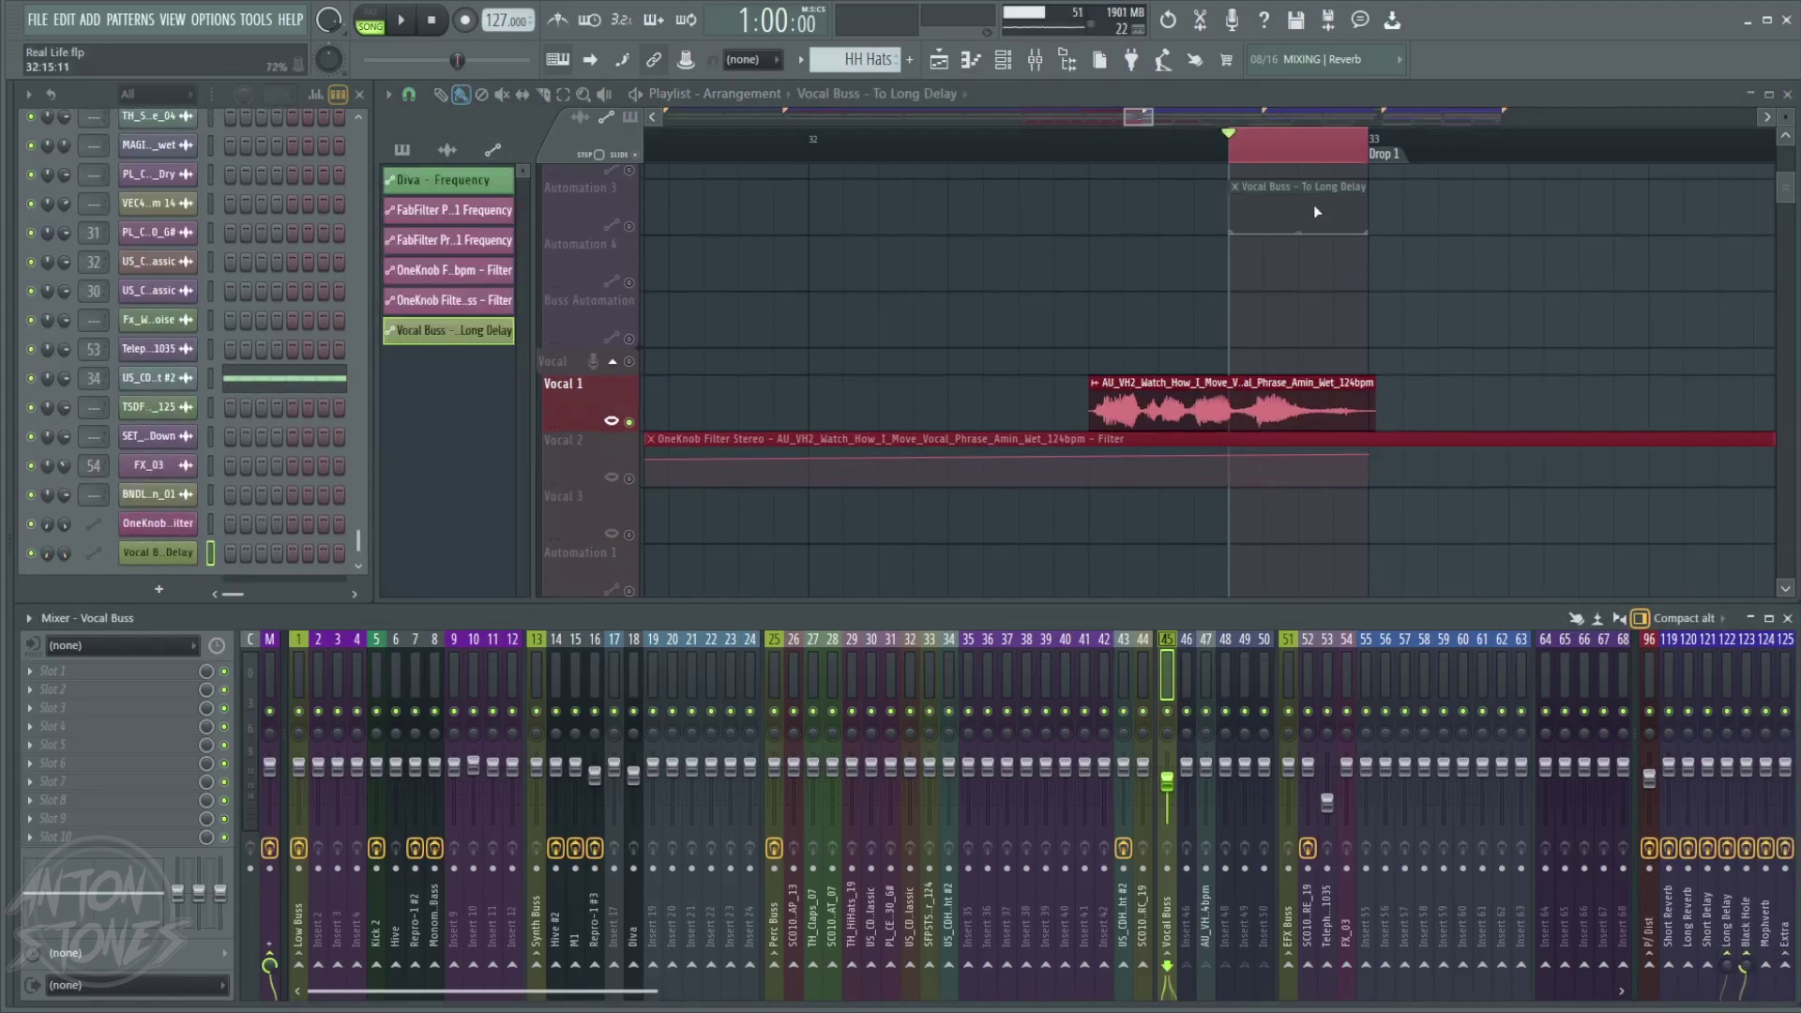
- Place the Long Delay automation clip on Vocal 3 and shape it to peak at 100% at 32:16:00, falling back to 0%
drag(1323, 211, 1374, 512)
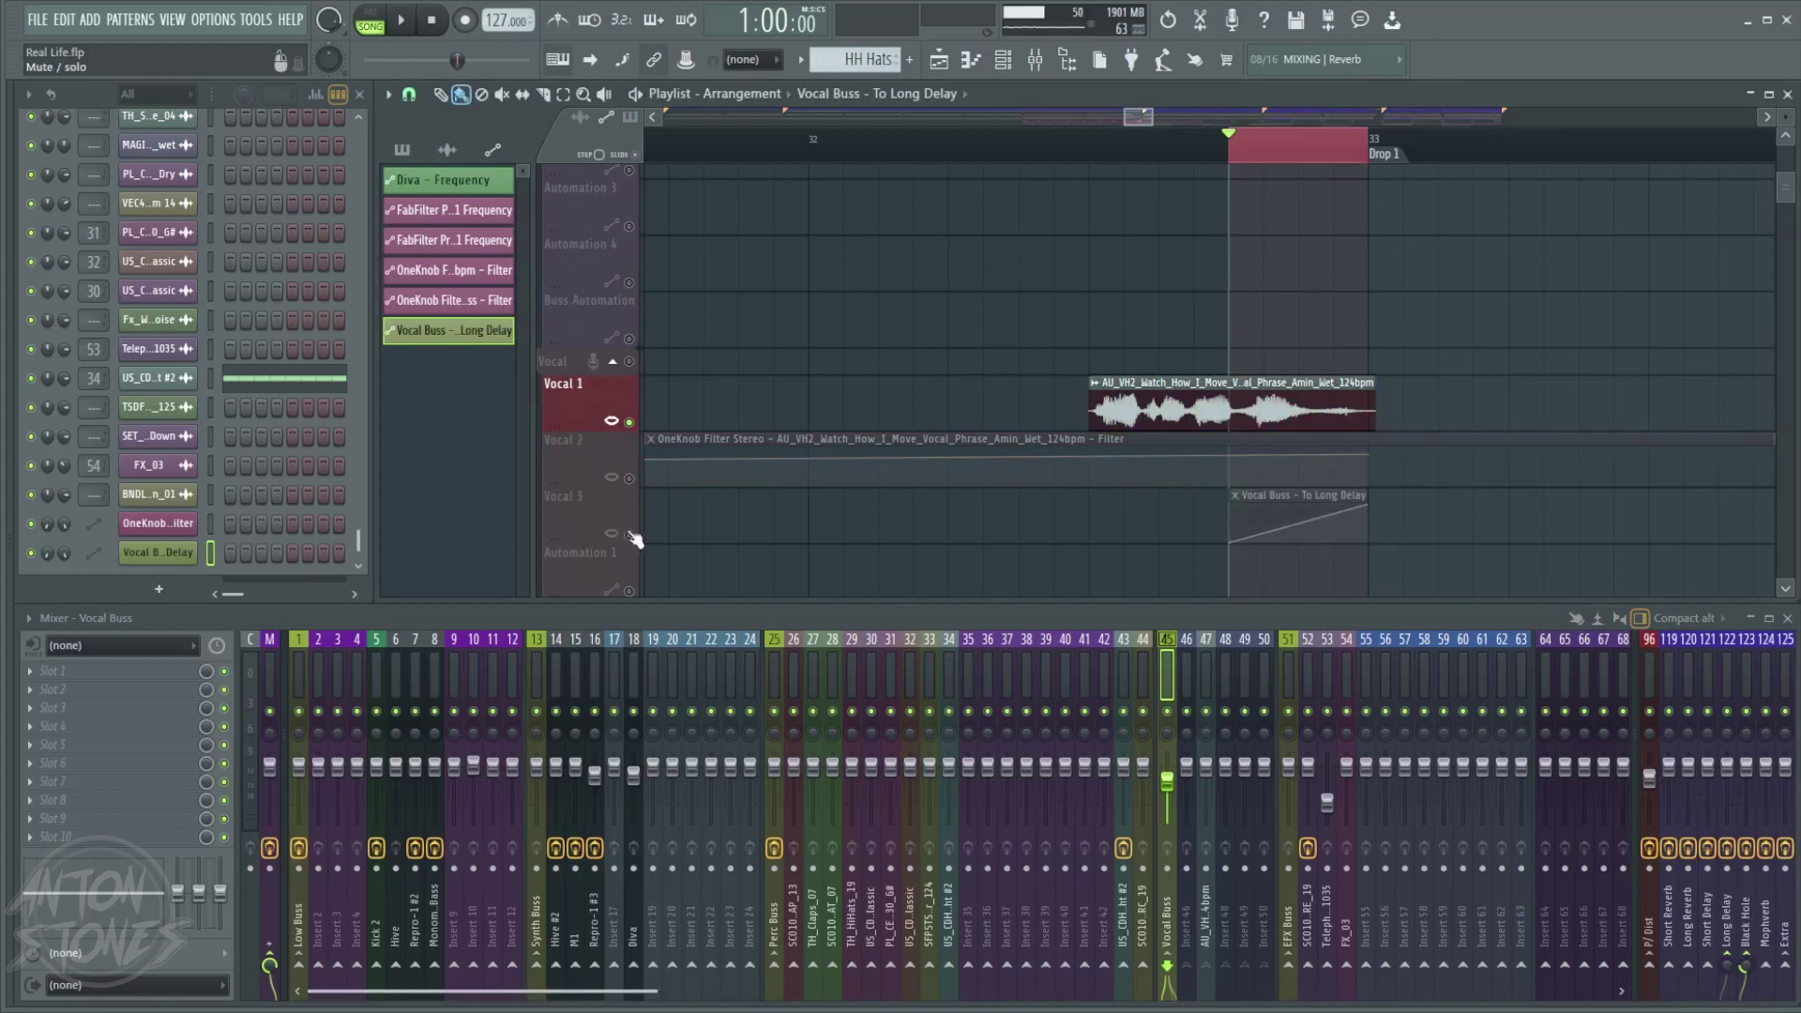
drag(1379, 506, 1406, 523)
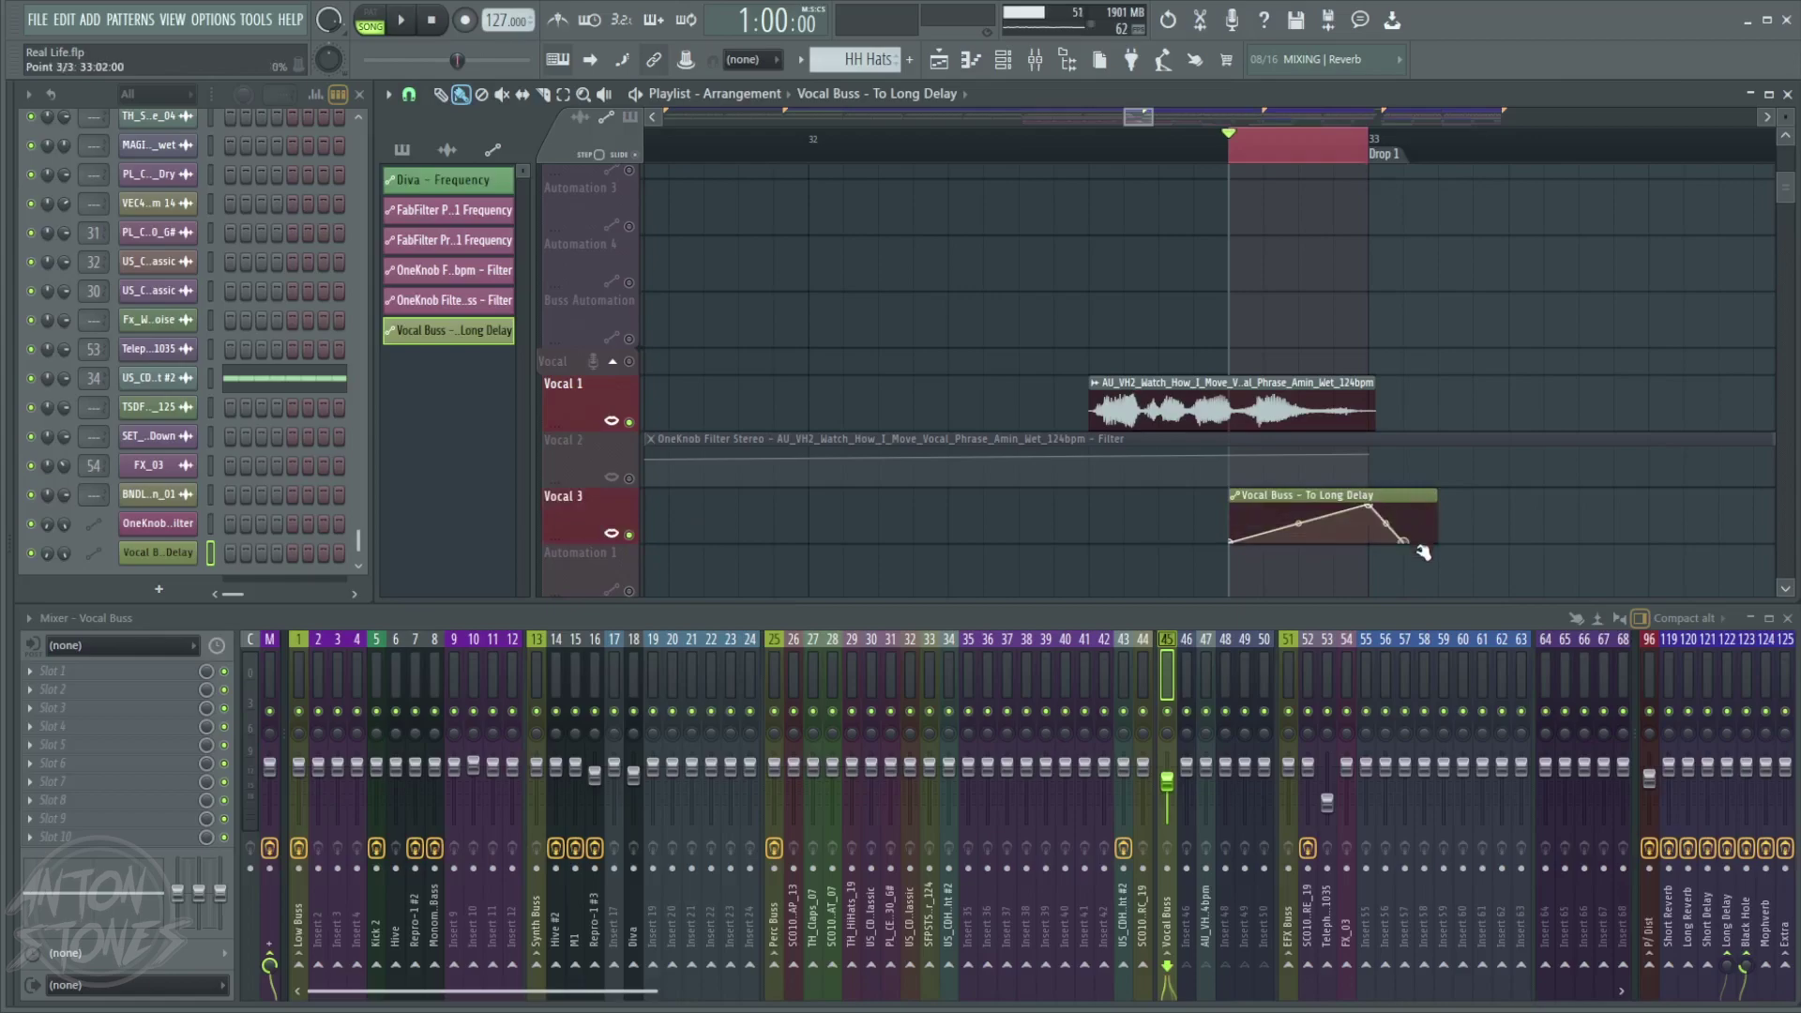
drag(1379, 509, 1370, 500)
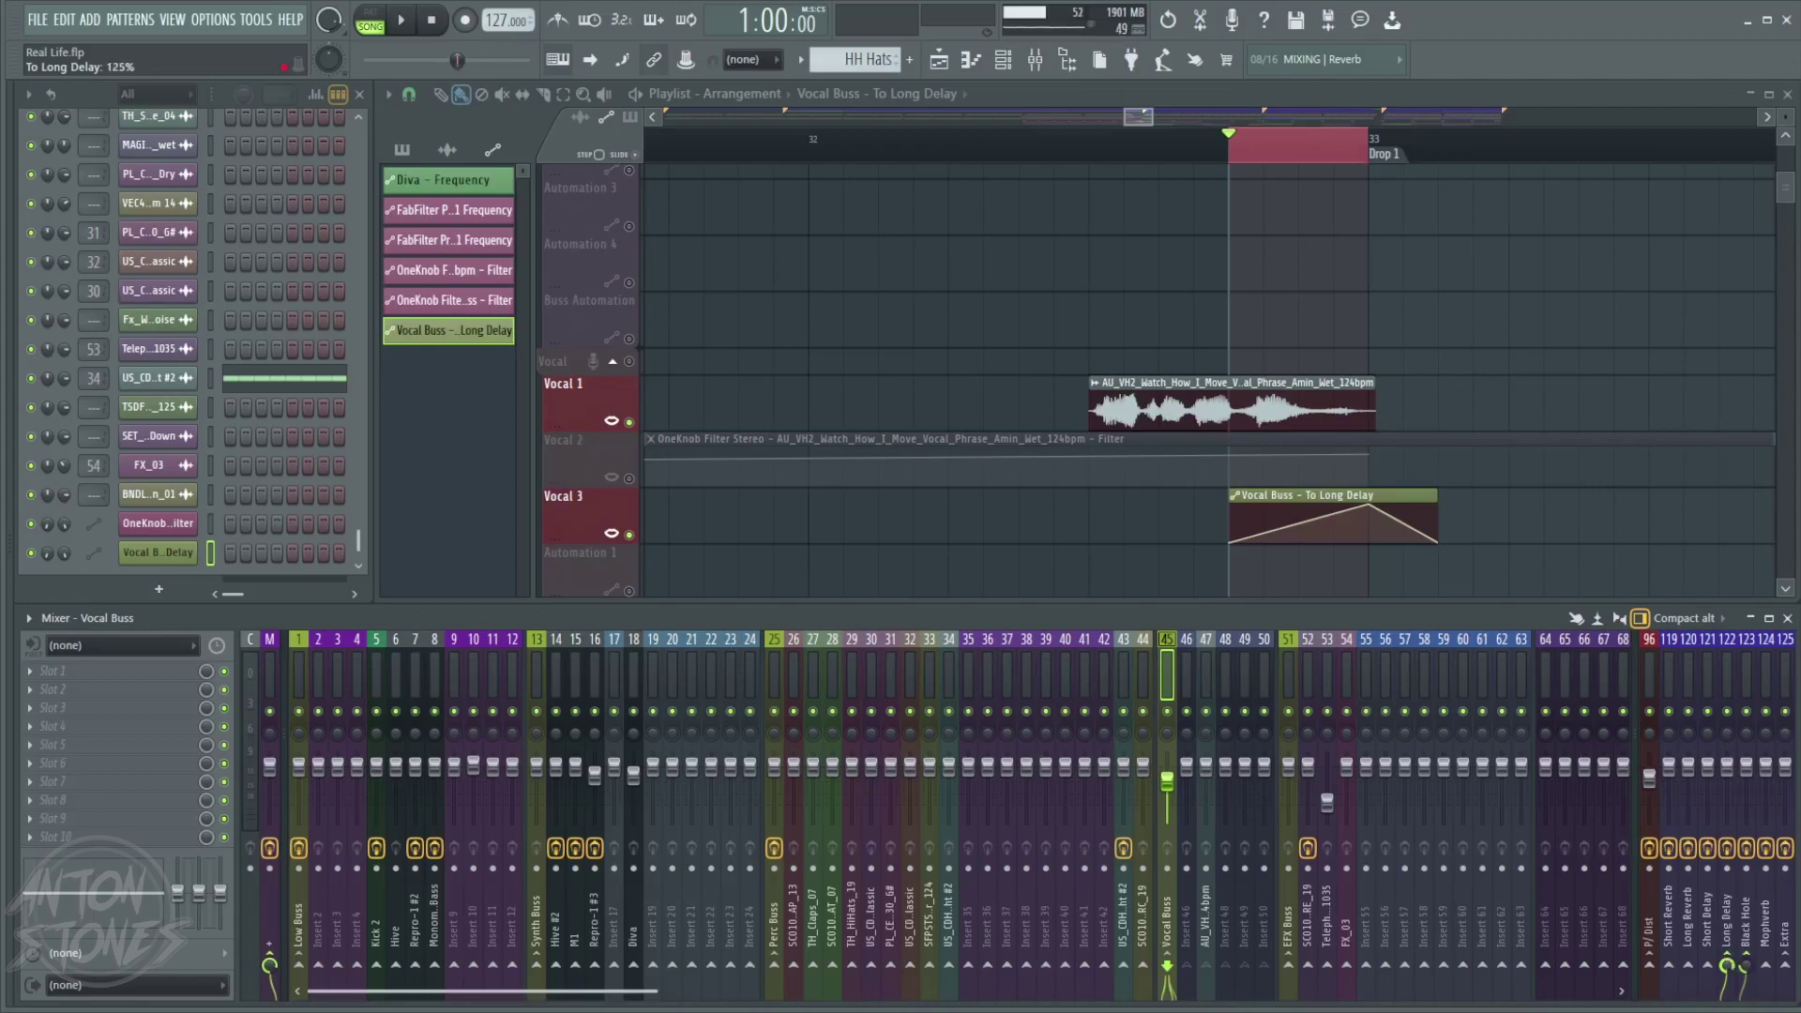
click(1332, 159)
key(ctrl+z)
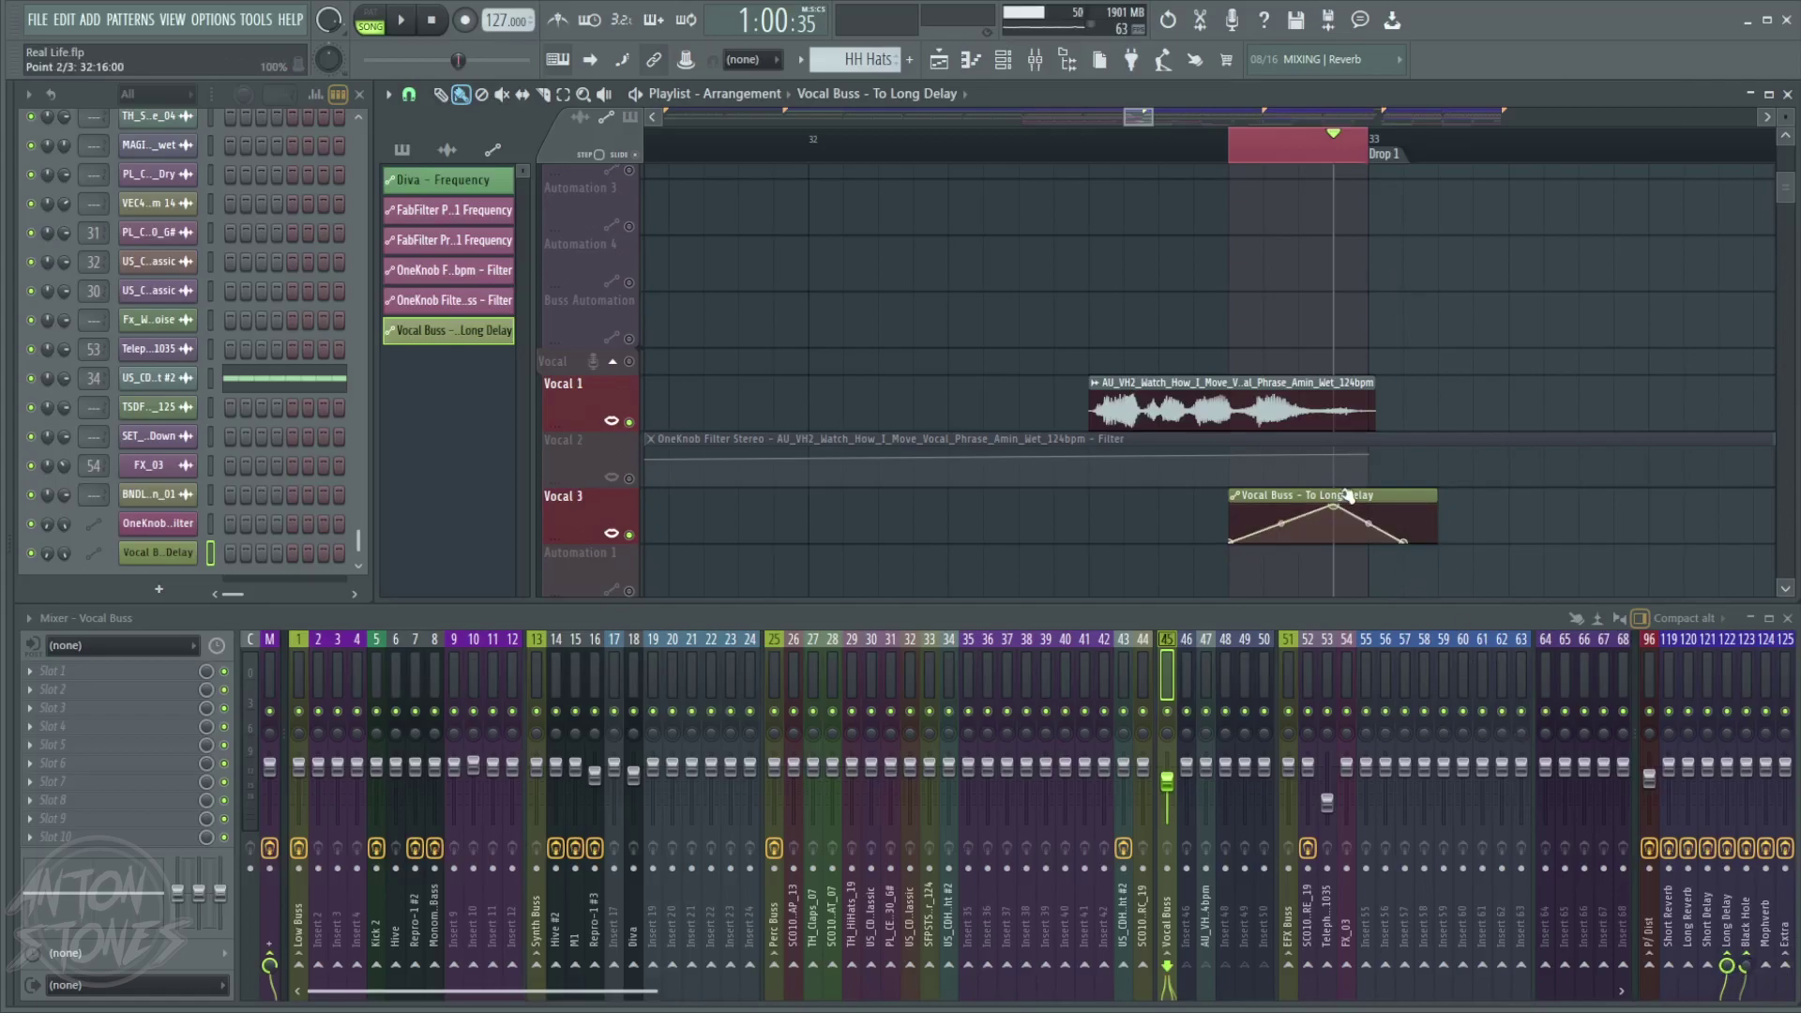
- Copy the Long Delay send's value and paste it onto the automation clip's peak point, setting it to 80%
drag(1332, 504, 1337, 518)
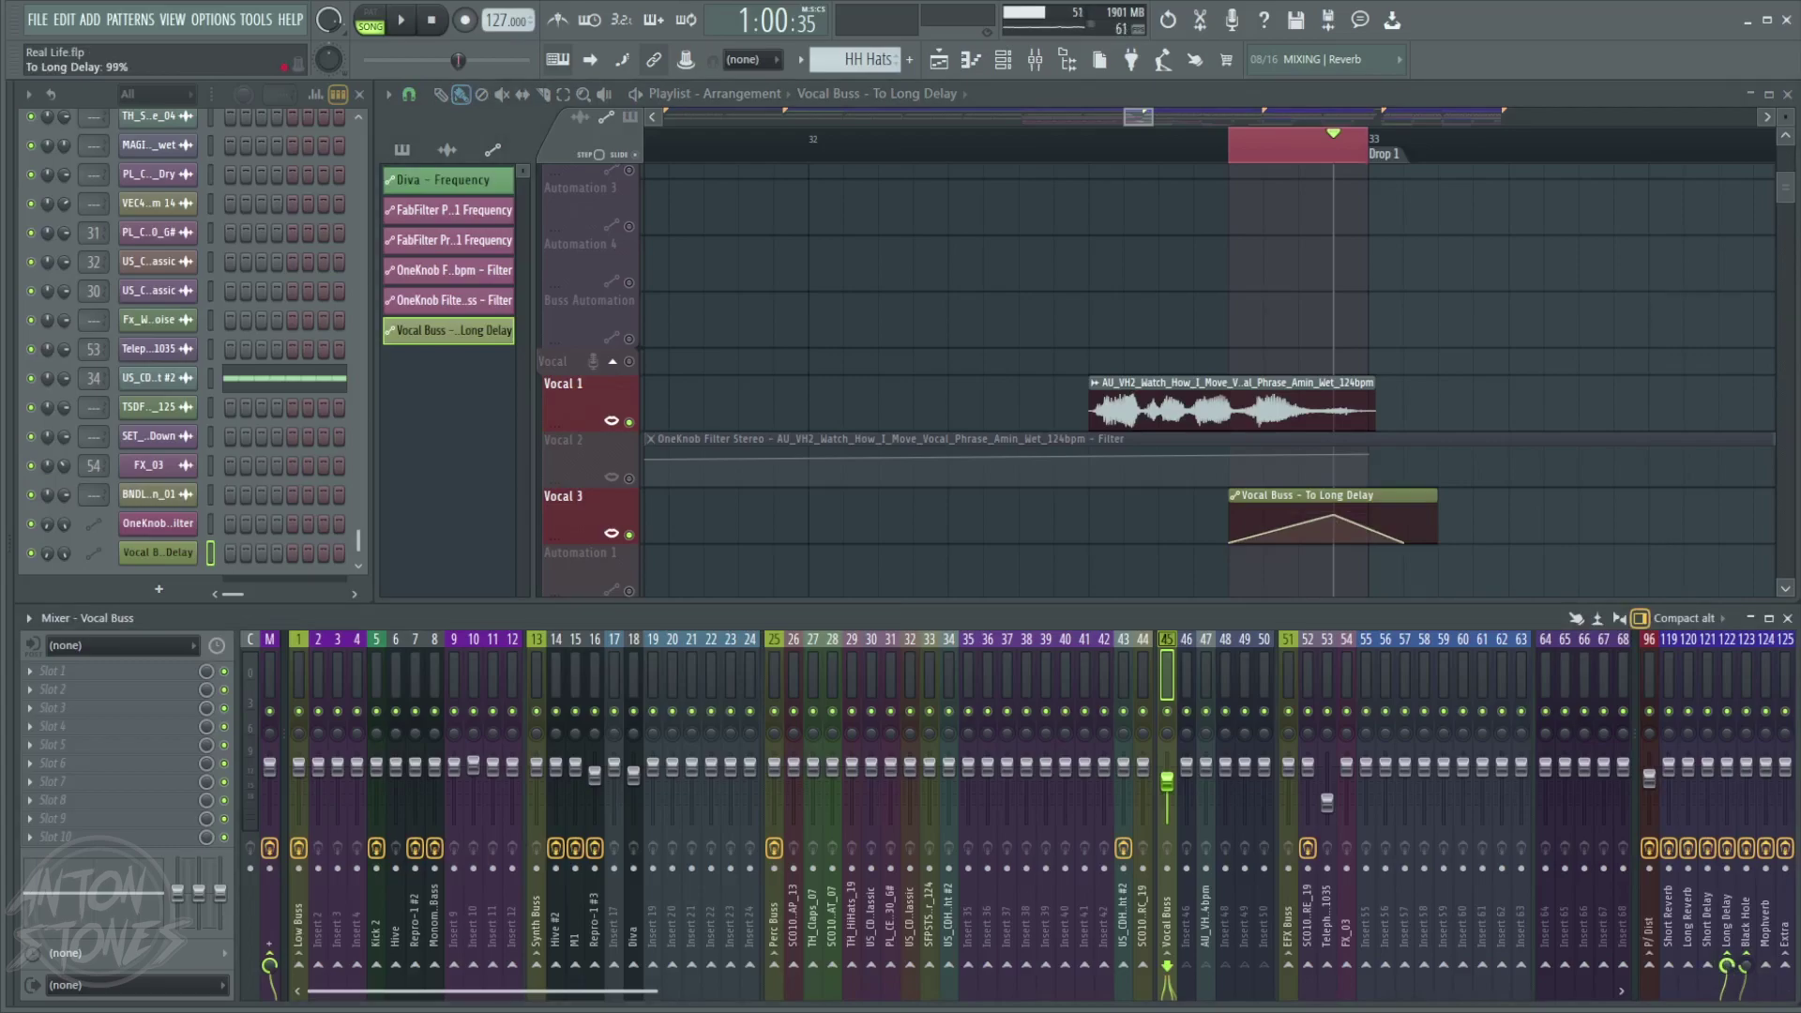
right_click(1726, 967)
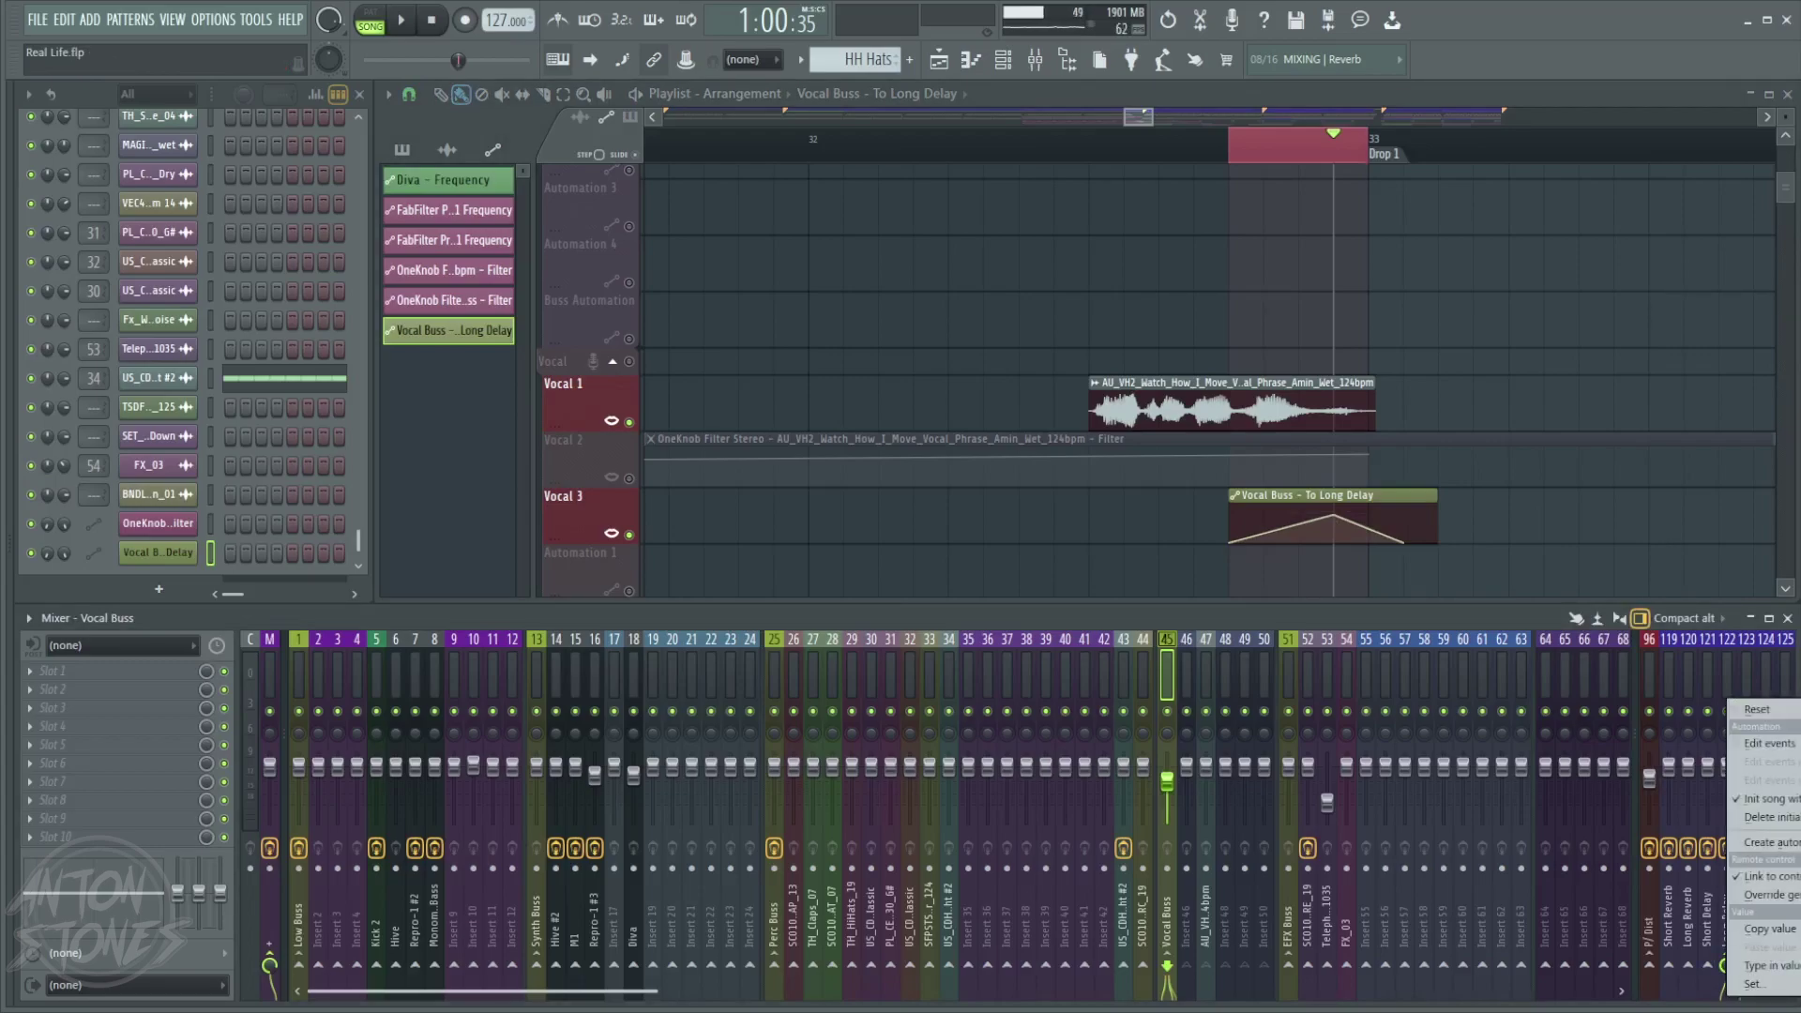
right_click(1342, 517)
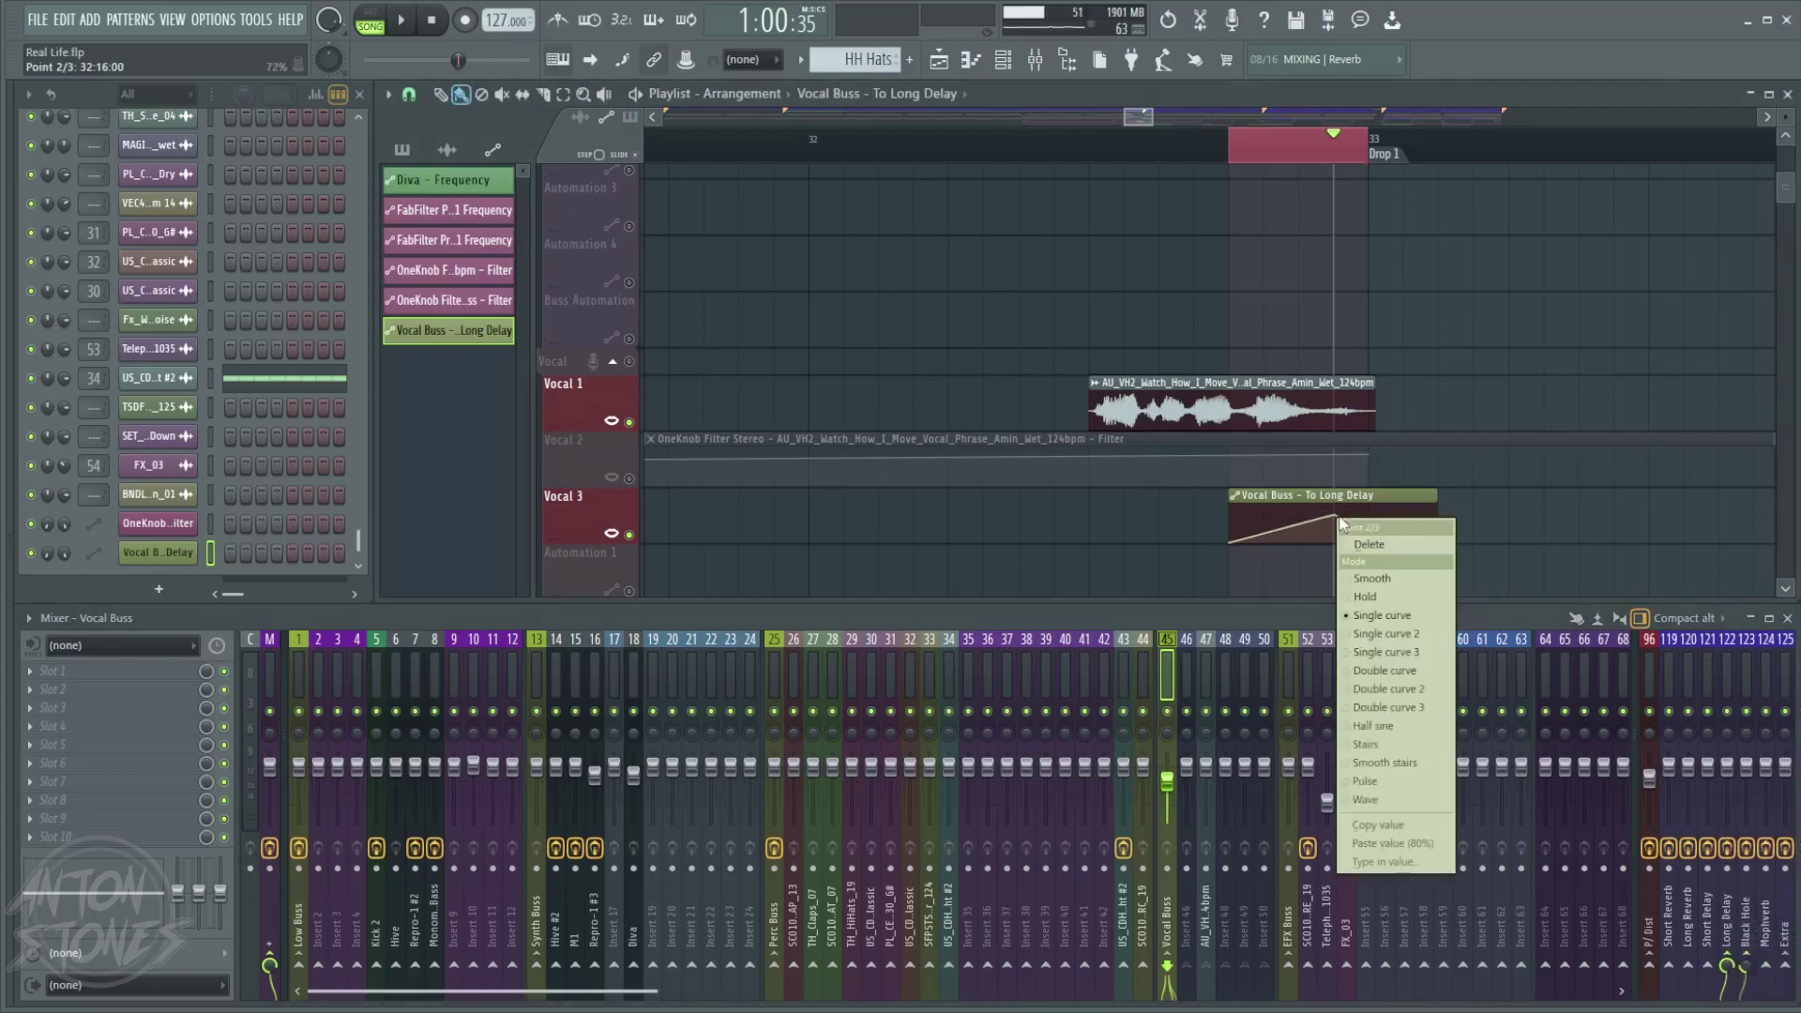
click(1432, 844)
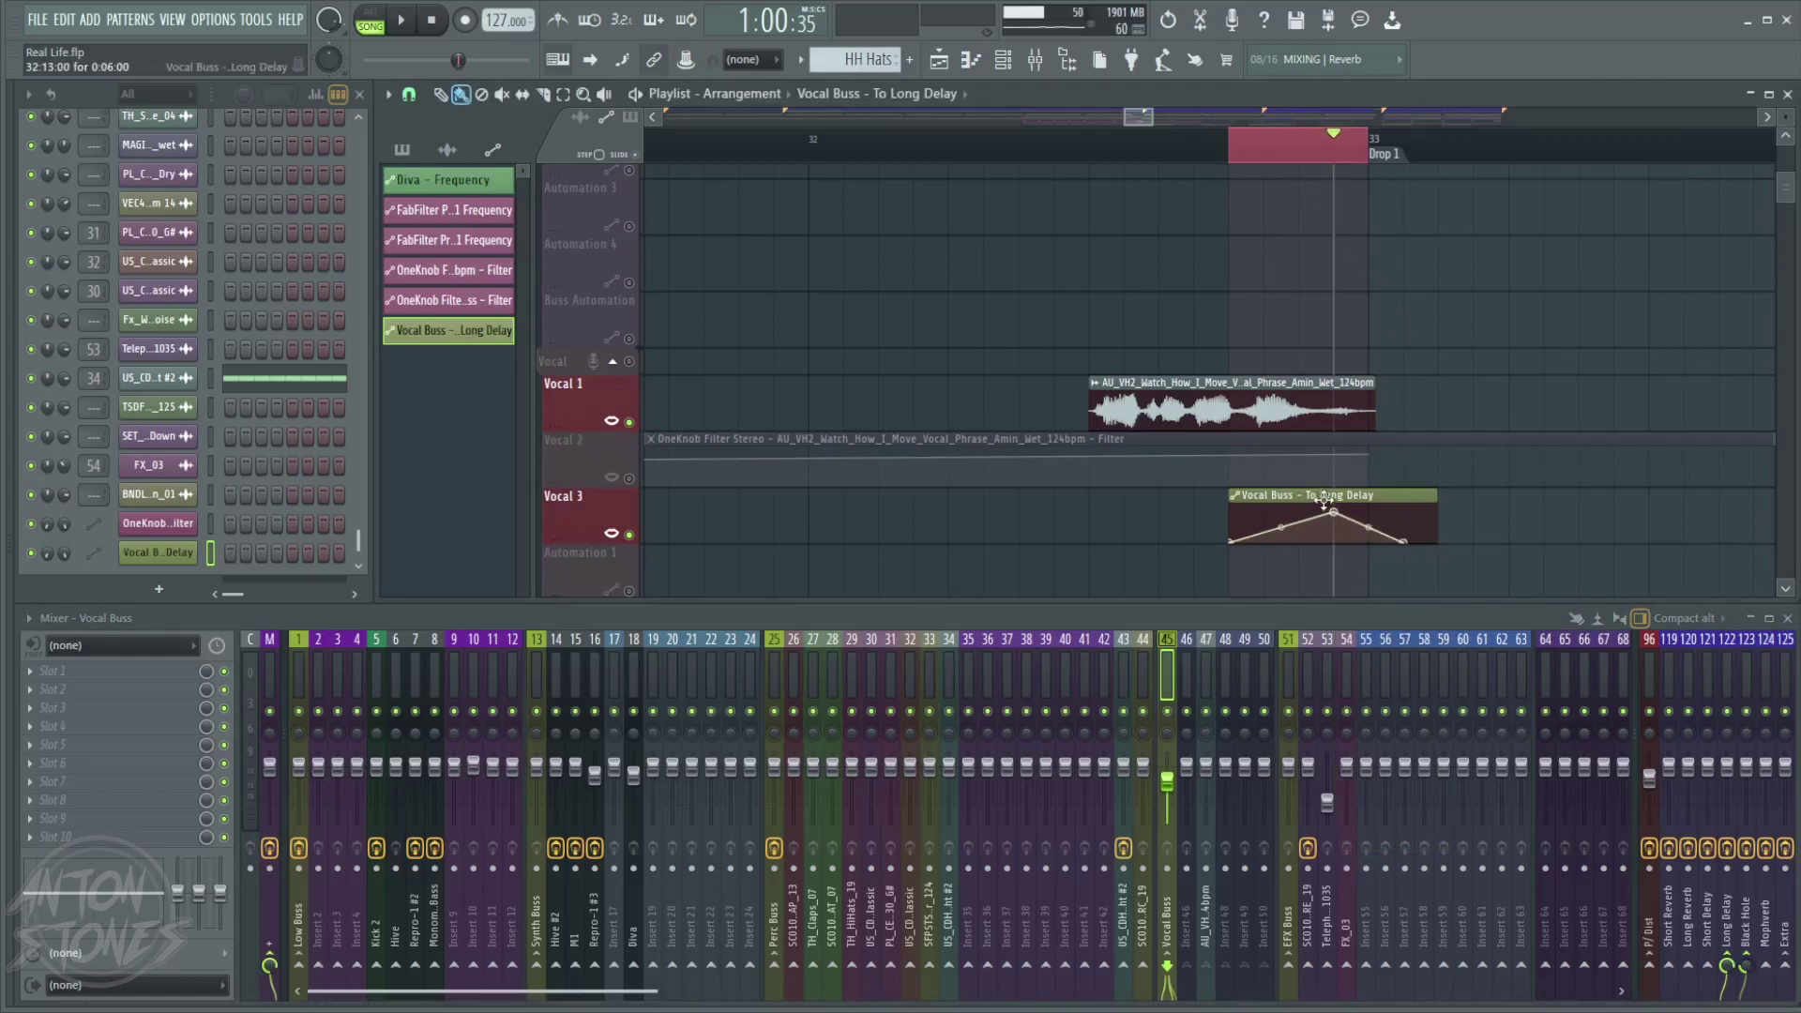
- Clear the time selection, place the playhead just before the Vocal 1 phrase and play it with the send automation
click(948, 149)
click(1022, 149)
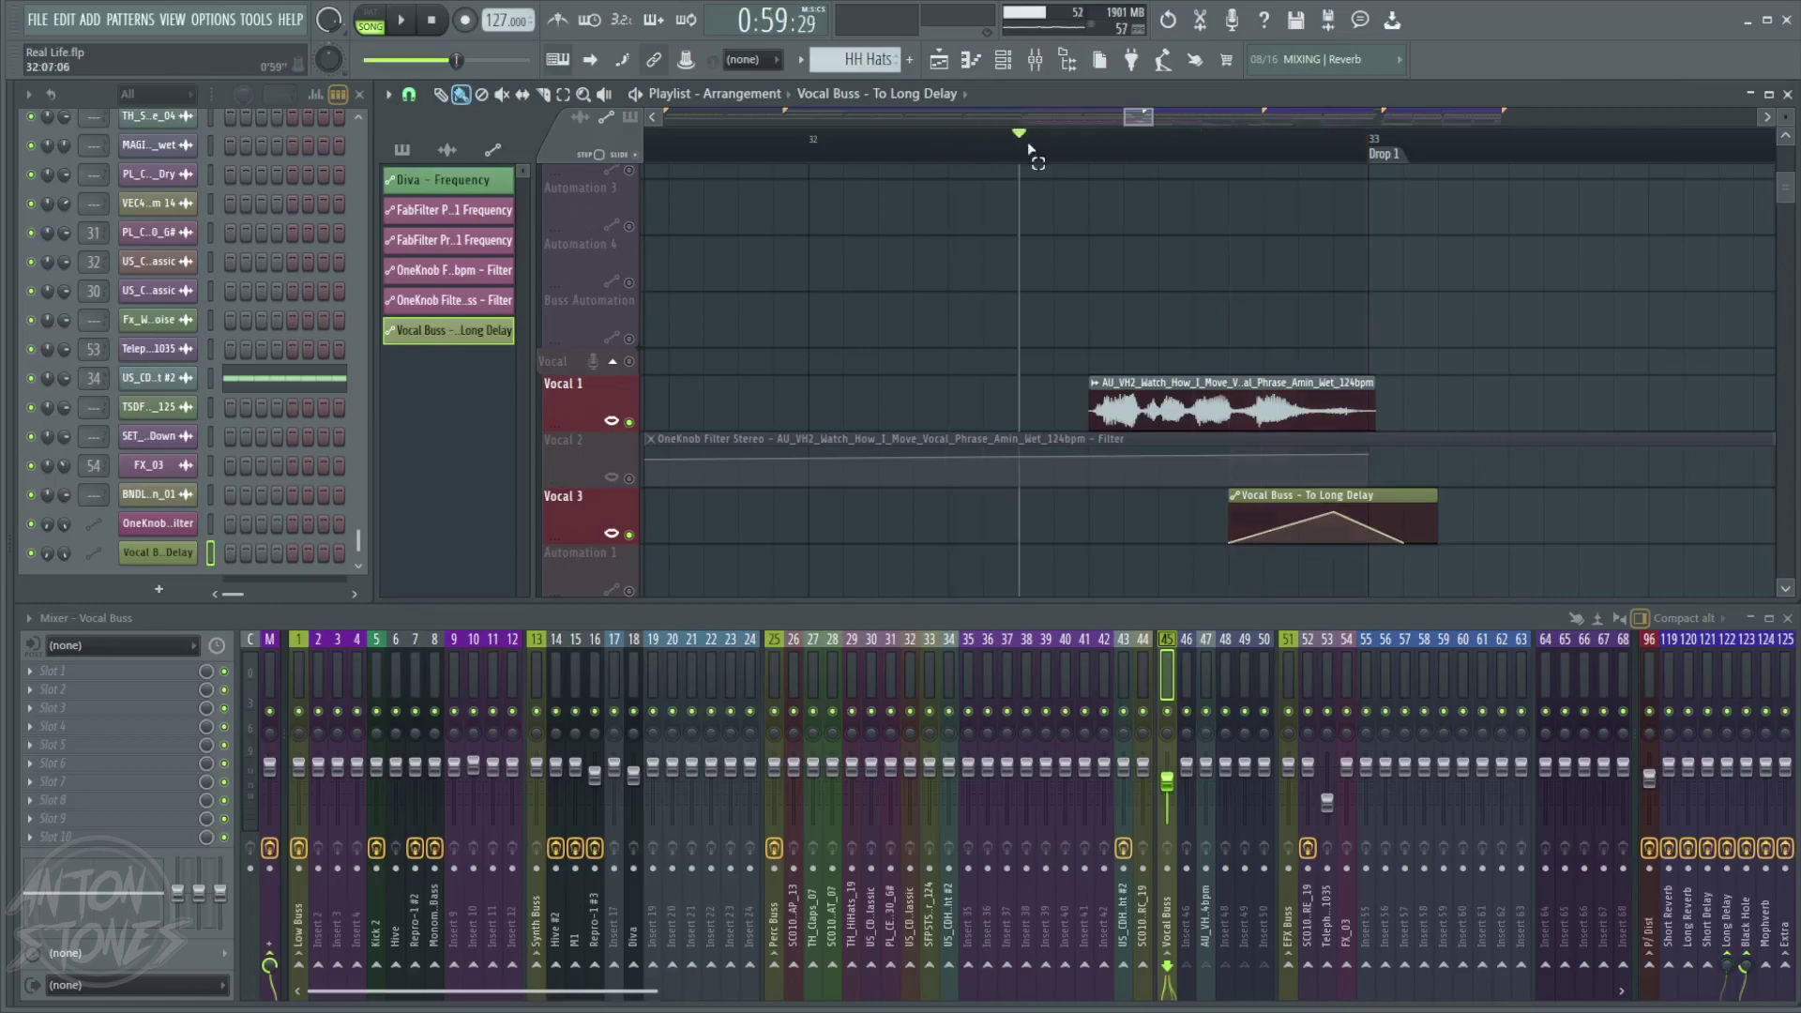
key(space)
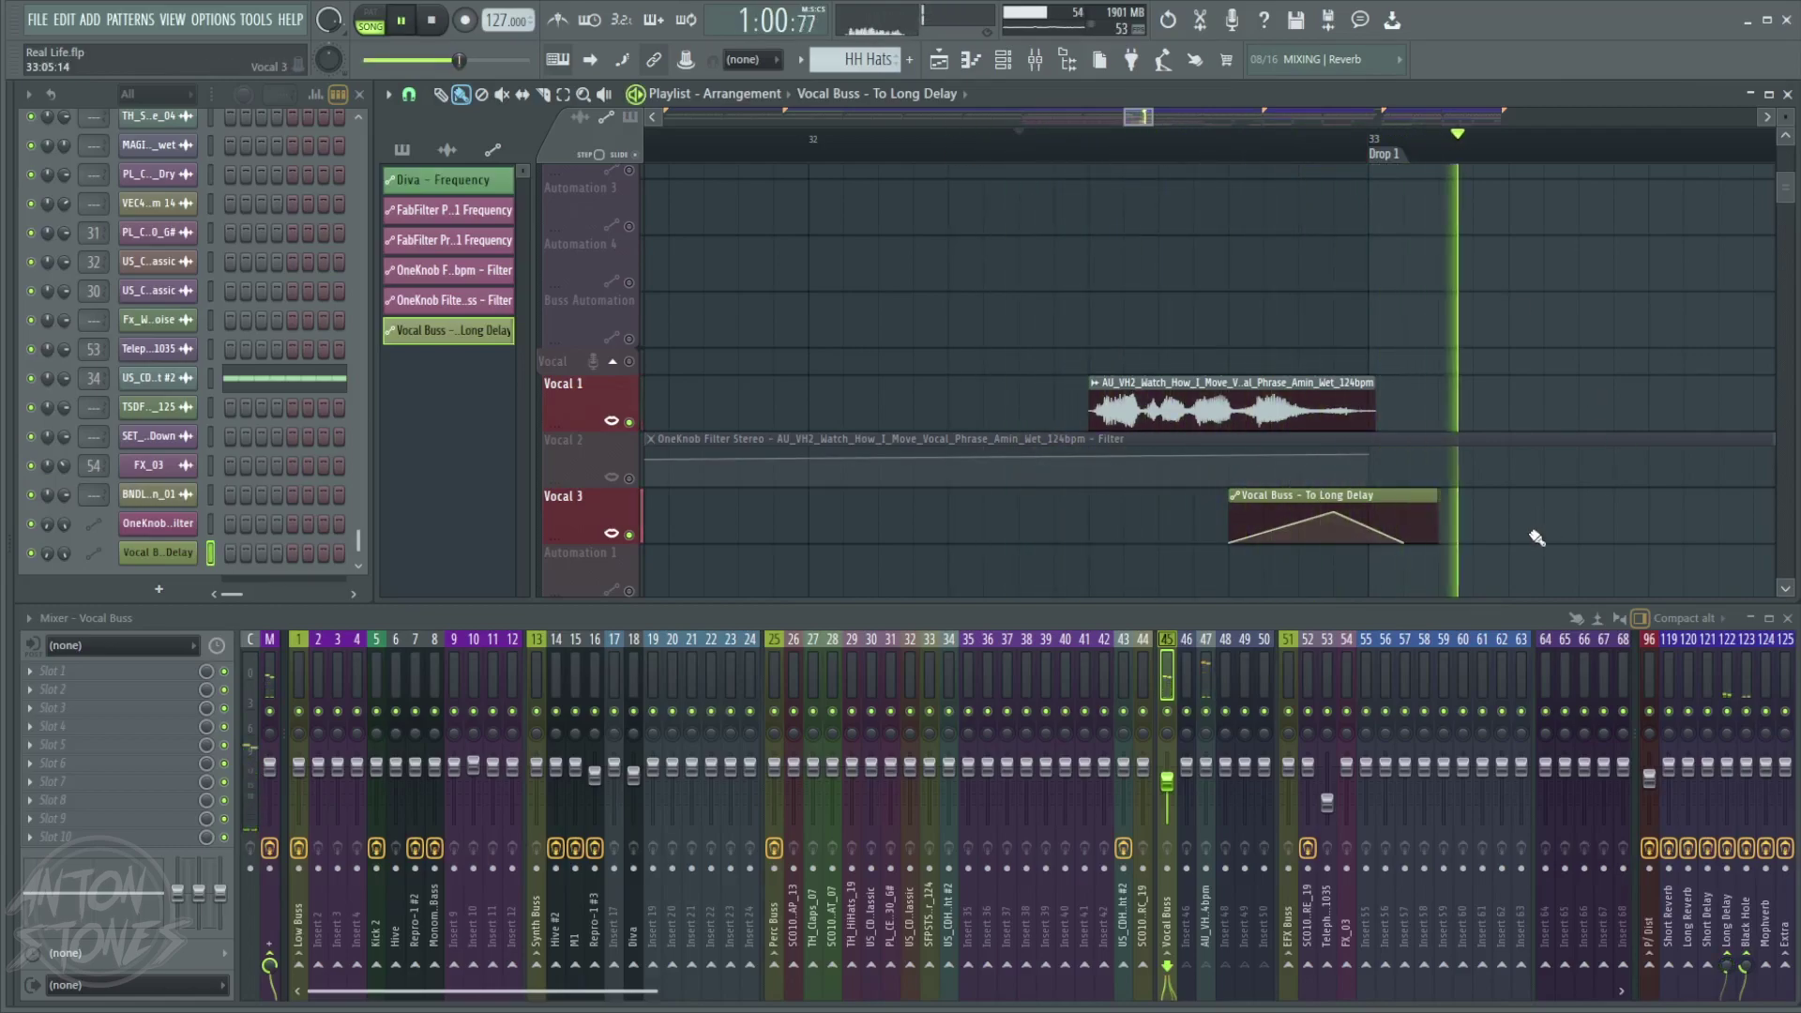
key(space)
key(space)
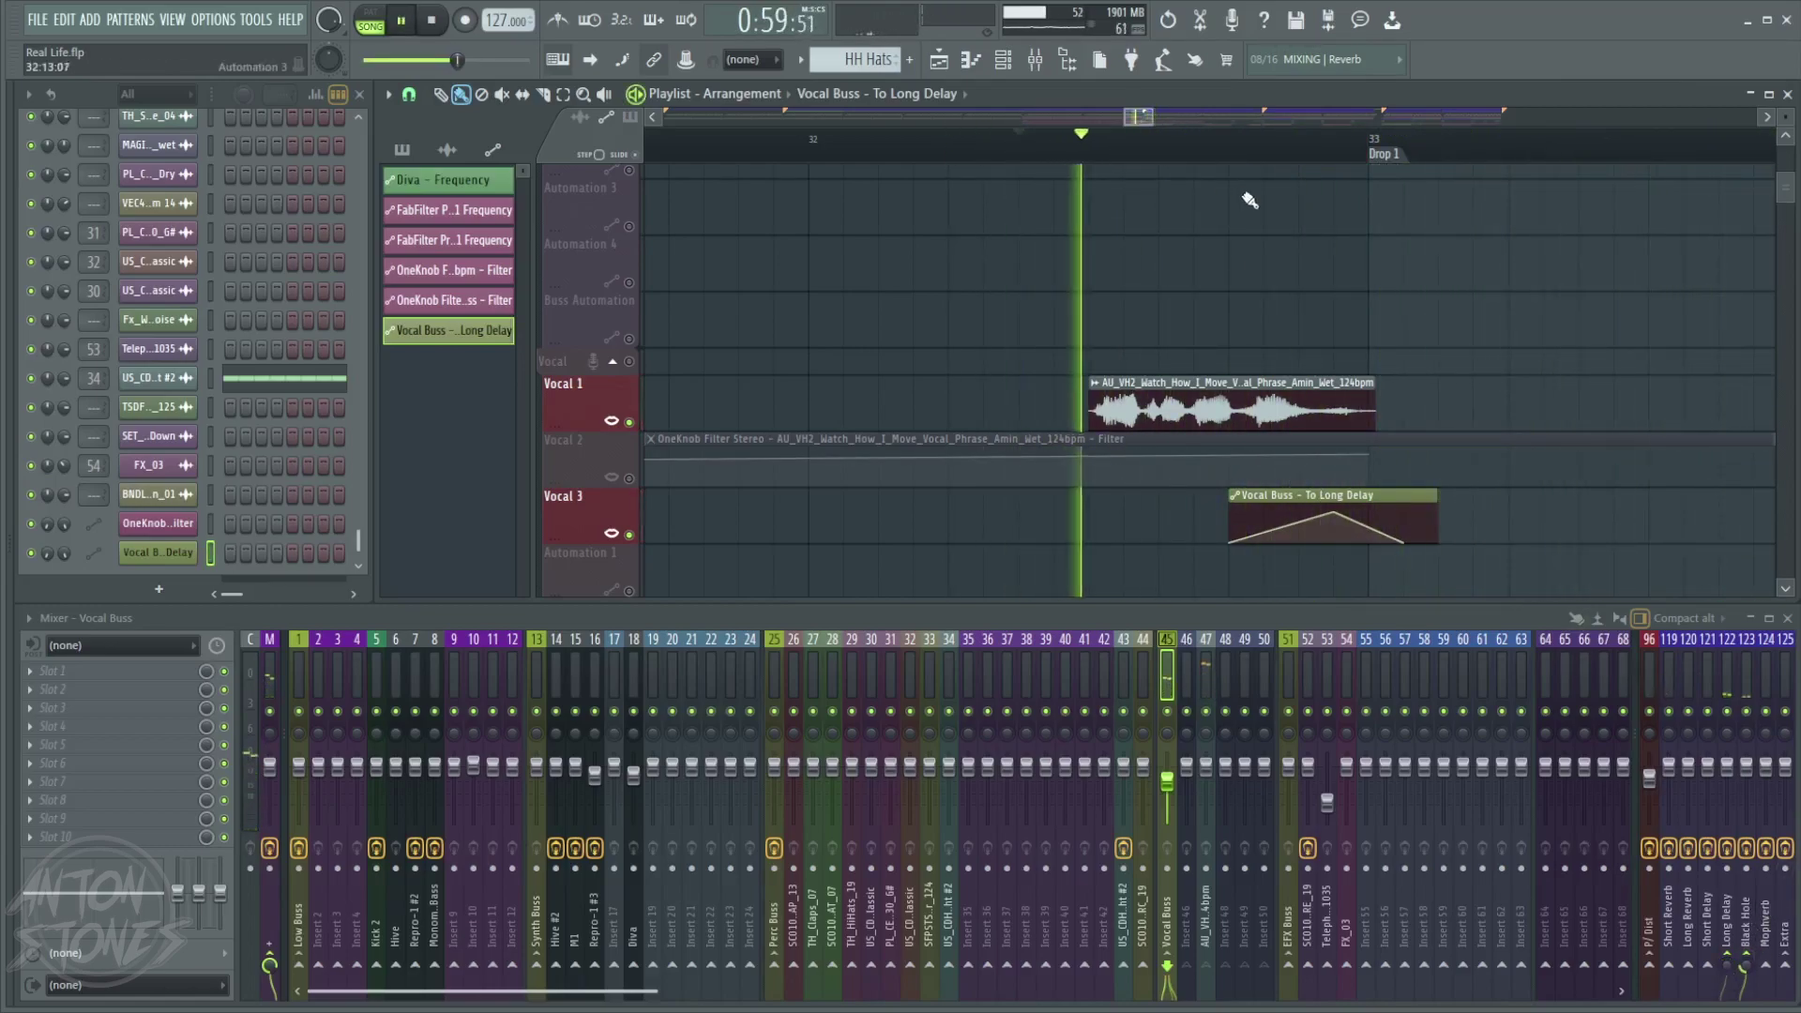
key(space)
- Move the Long Delay automation clip earlier so that it ends at Drop 1, and play the phrase
mouse_move(1335, 497)
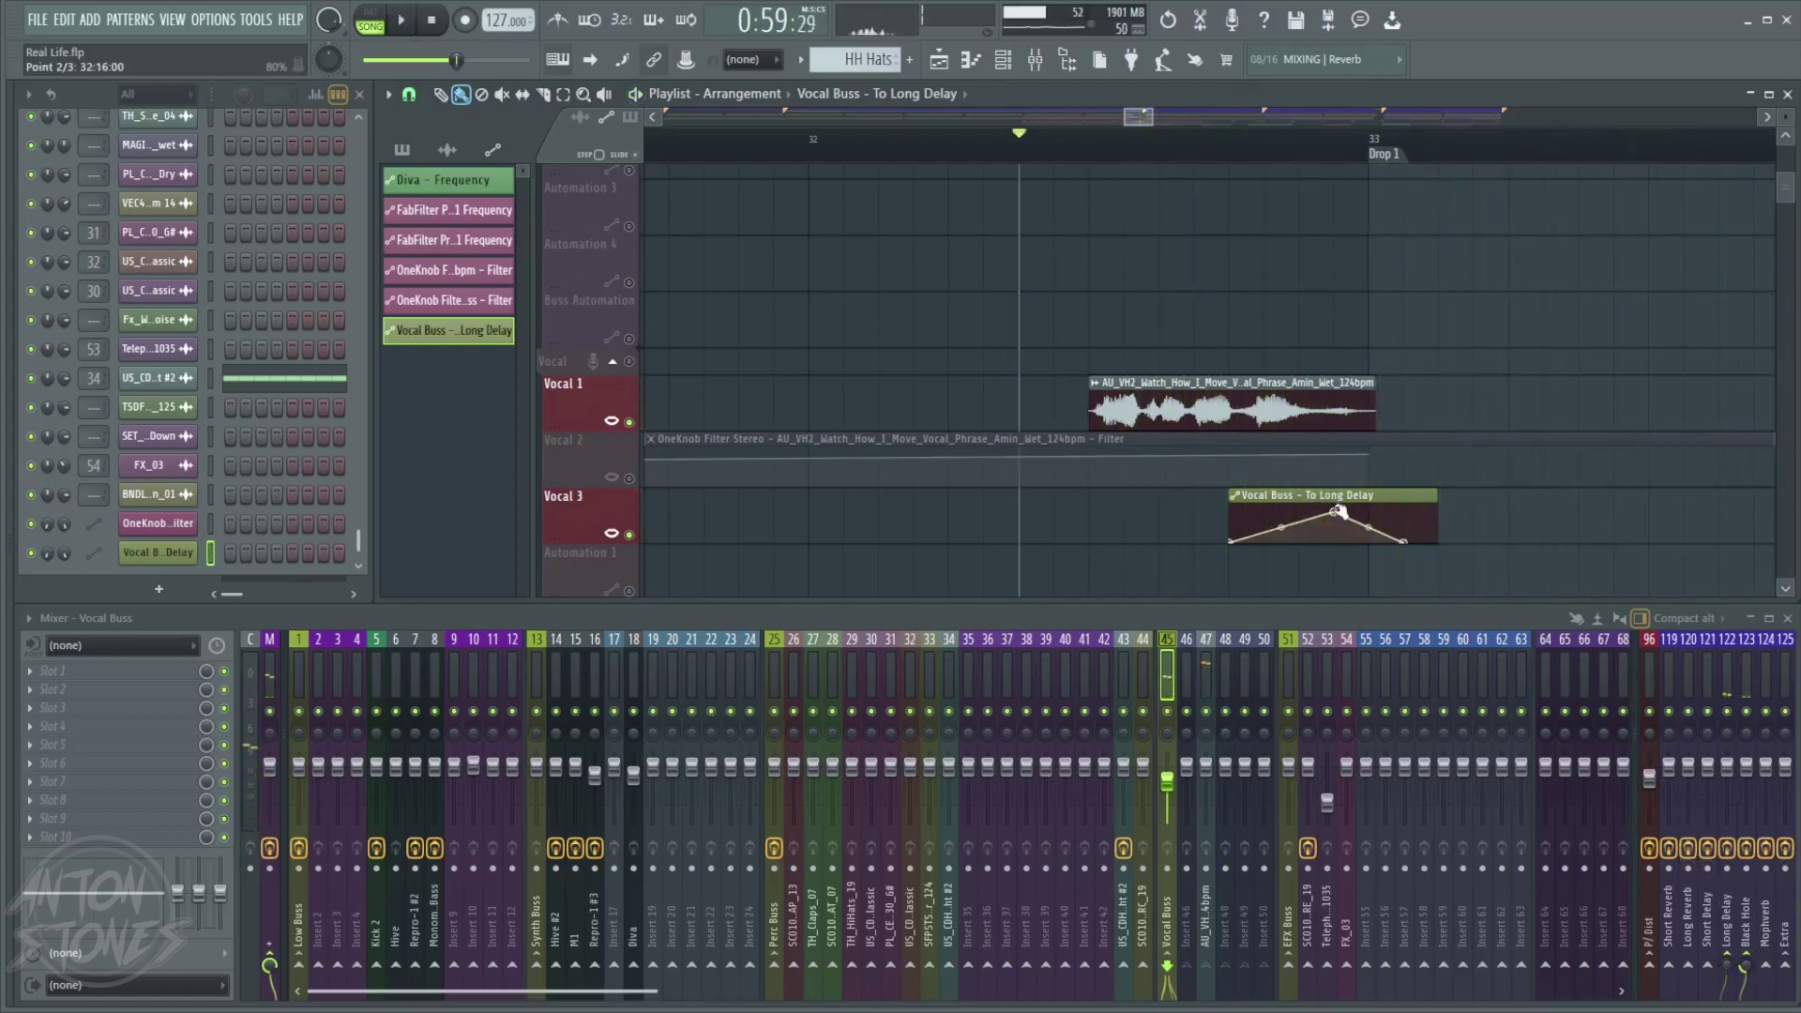
drag(1336, 497, 1265, 497)
key(space)
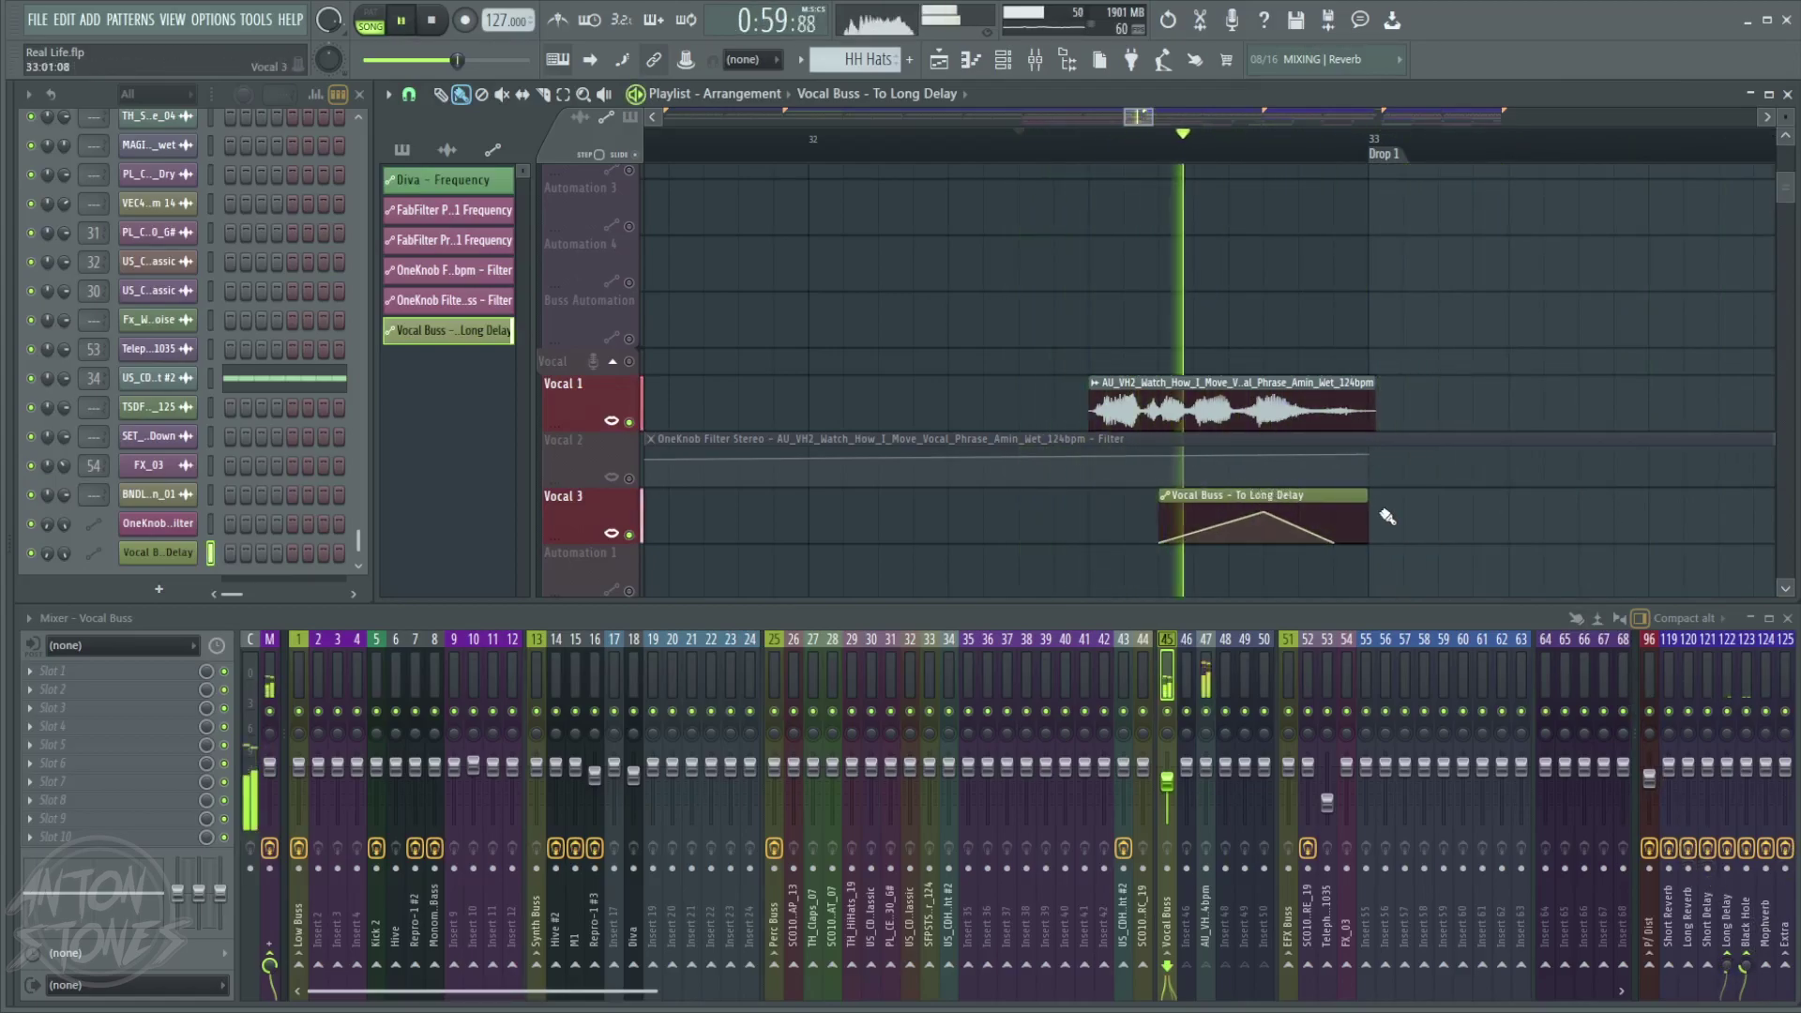
key(space)
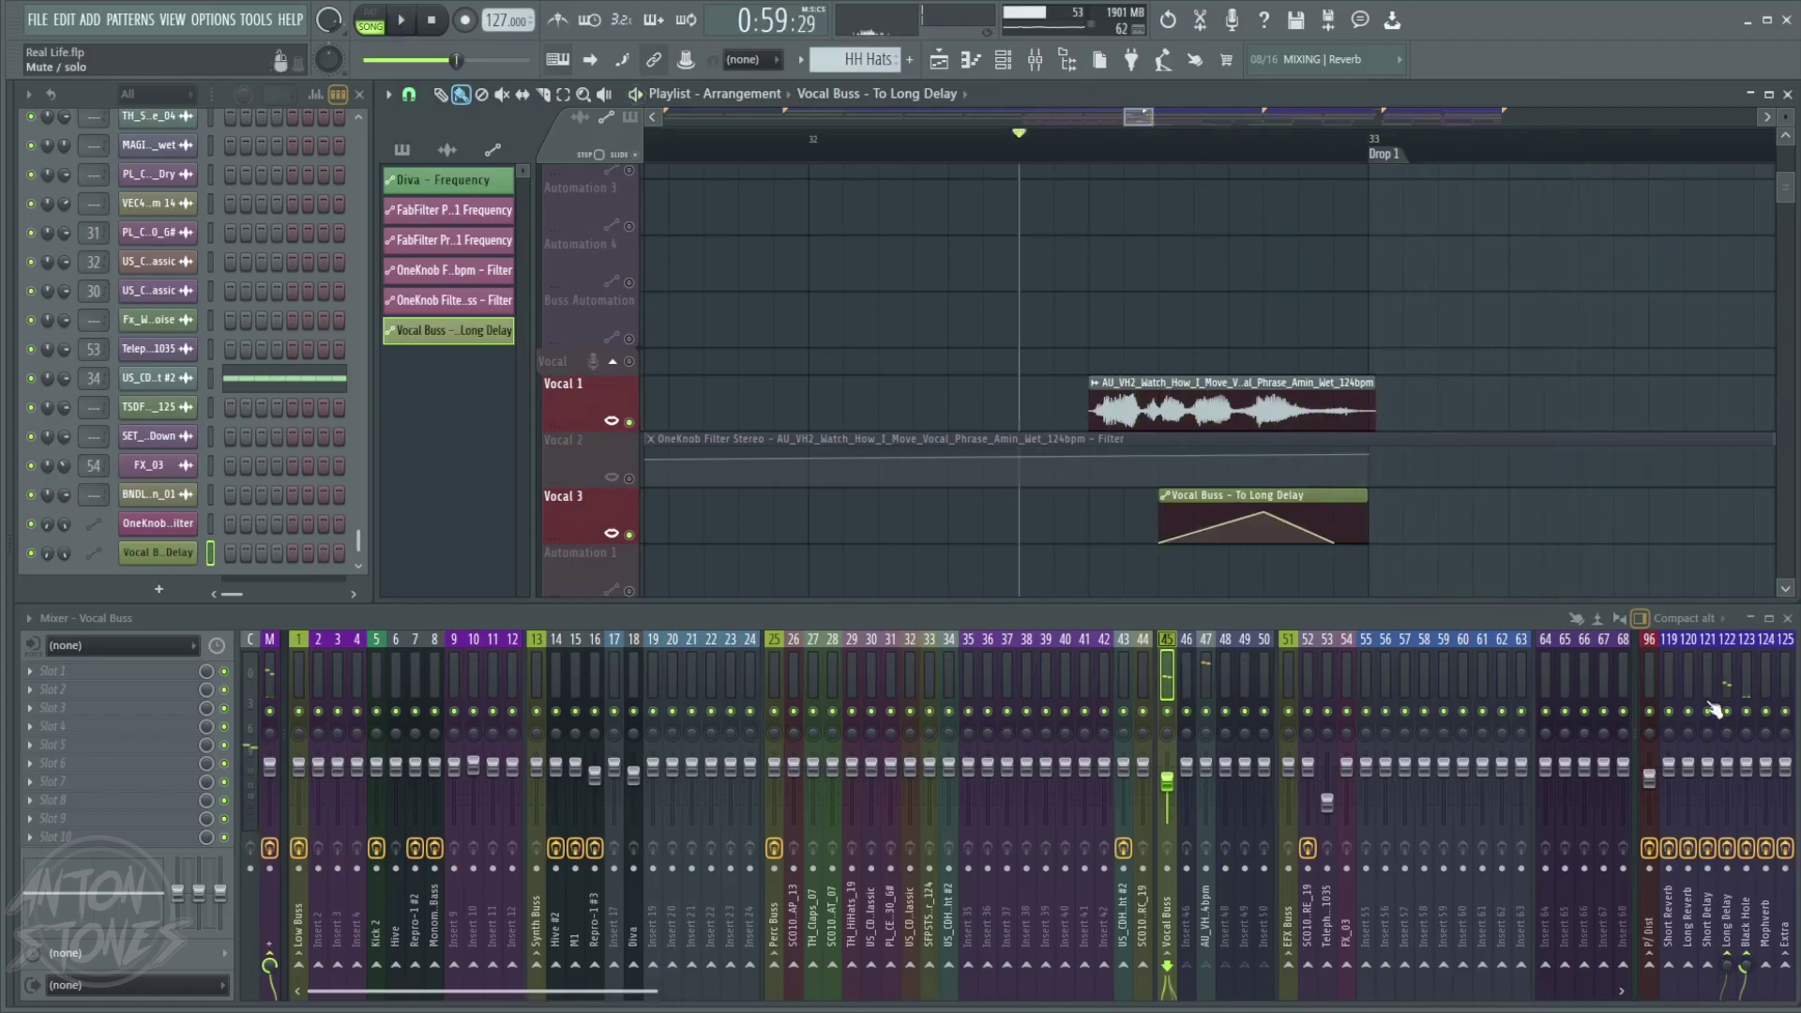
- Reopen ValhallaFreqEcho on Long Delay, raise its Mix to about 73% during playback, then close it and stop
click(1727, 690)
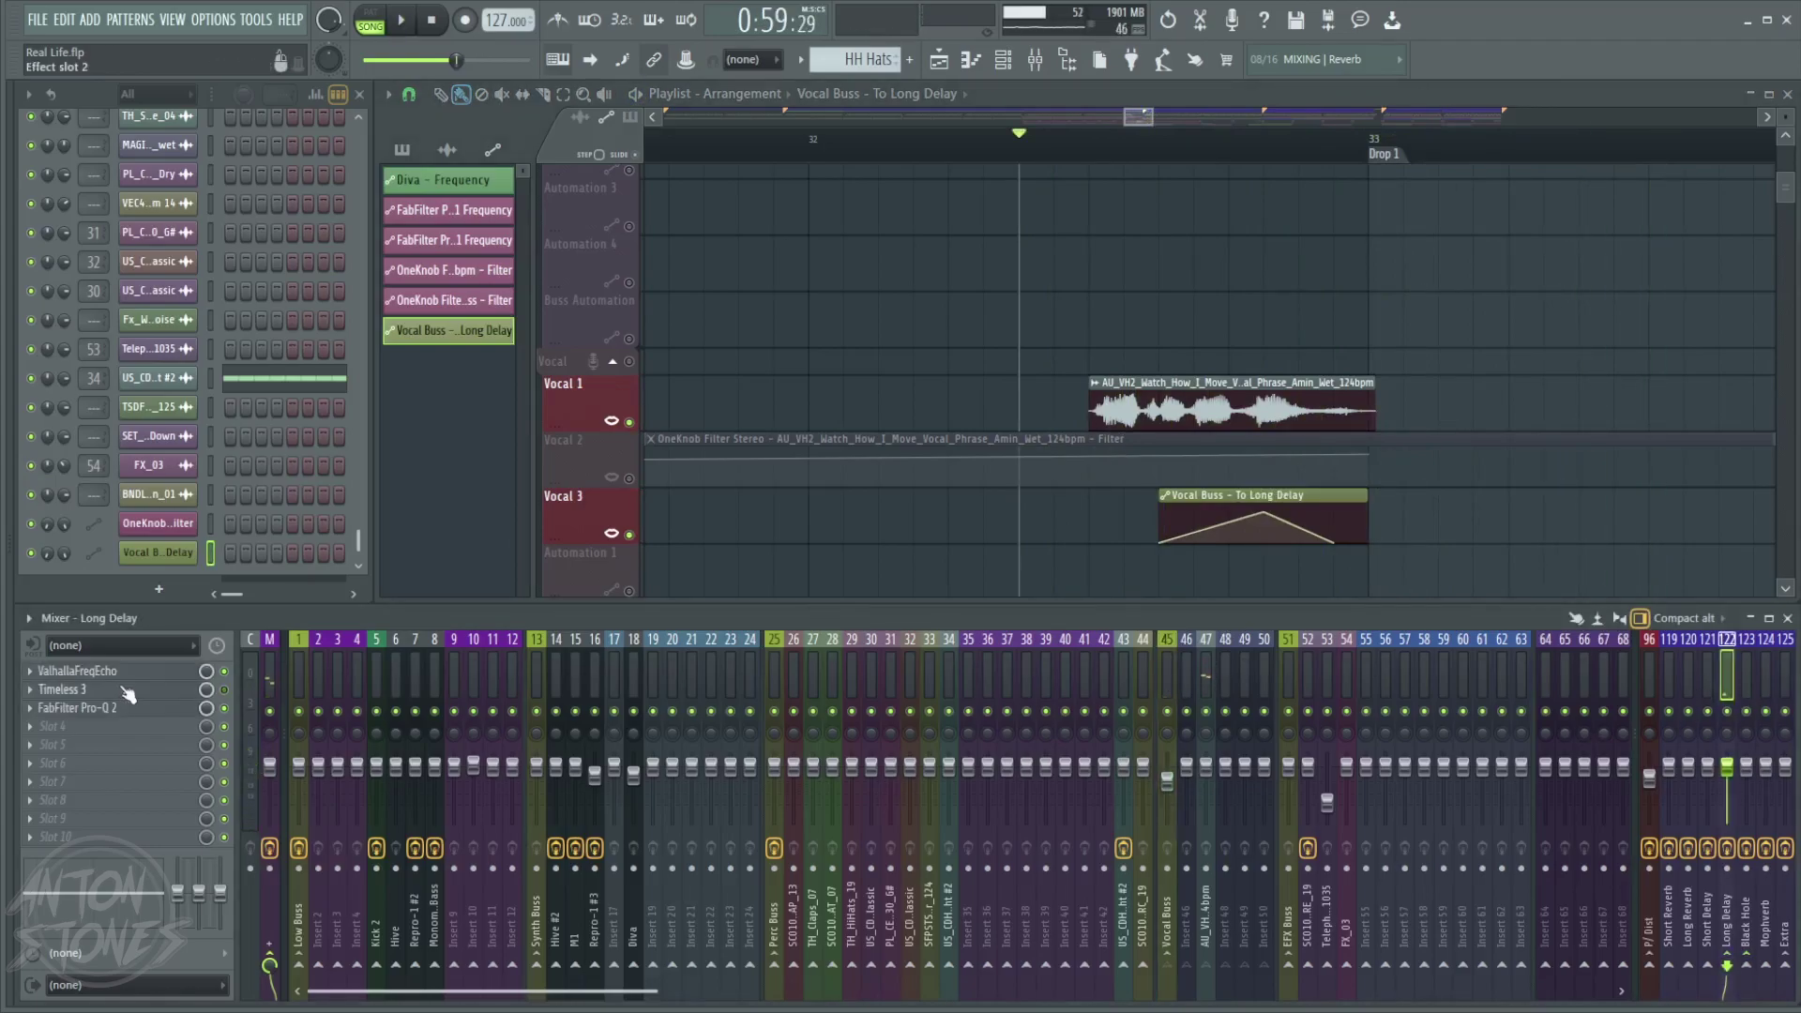
click(150, 672)
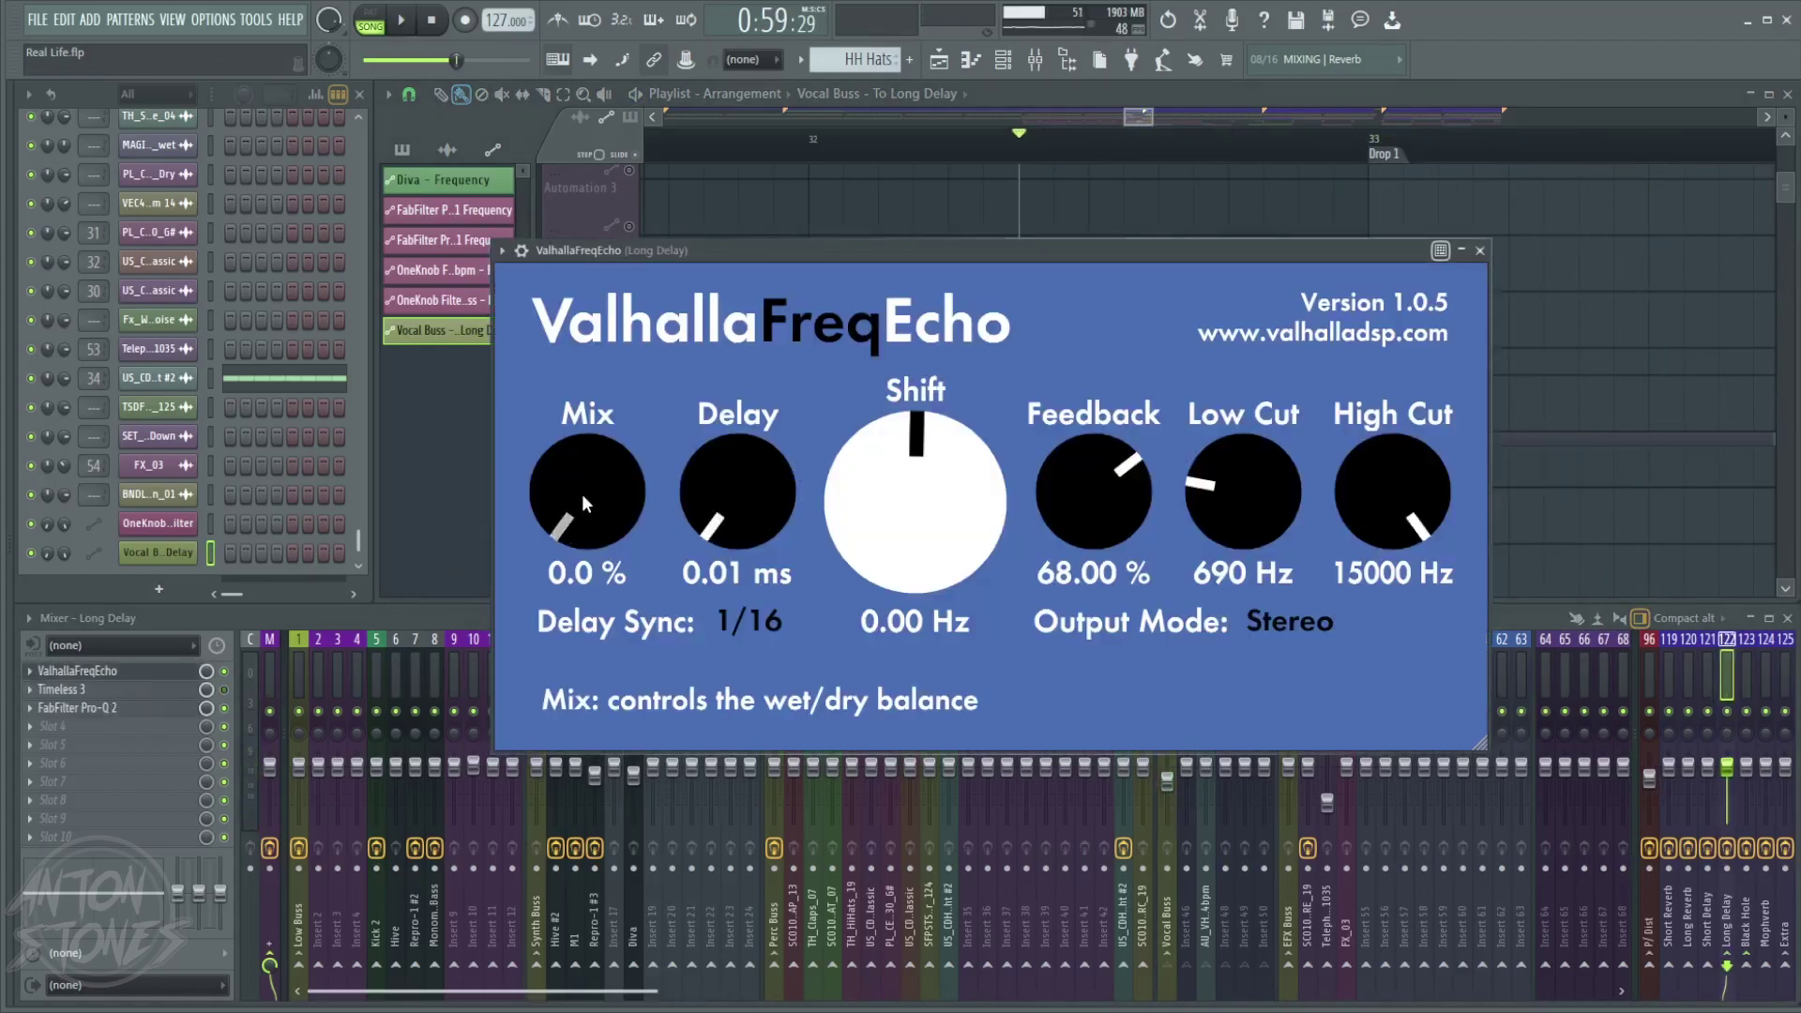
key(space)
drag(782, 250, 511, 329)
drag(355, 574, 358, 565)
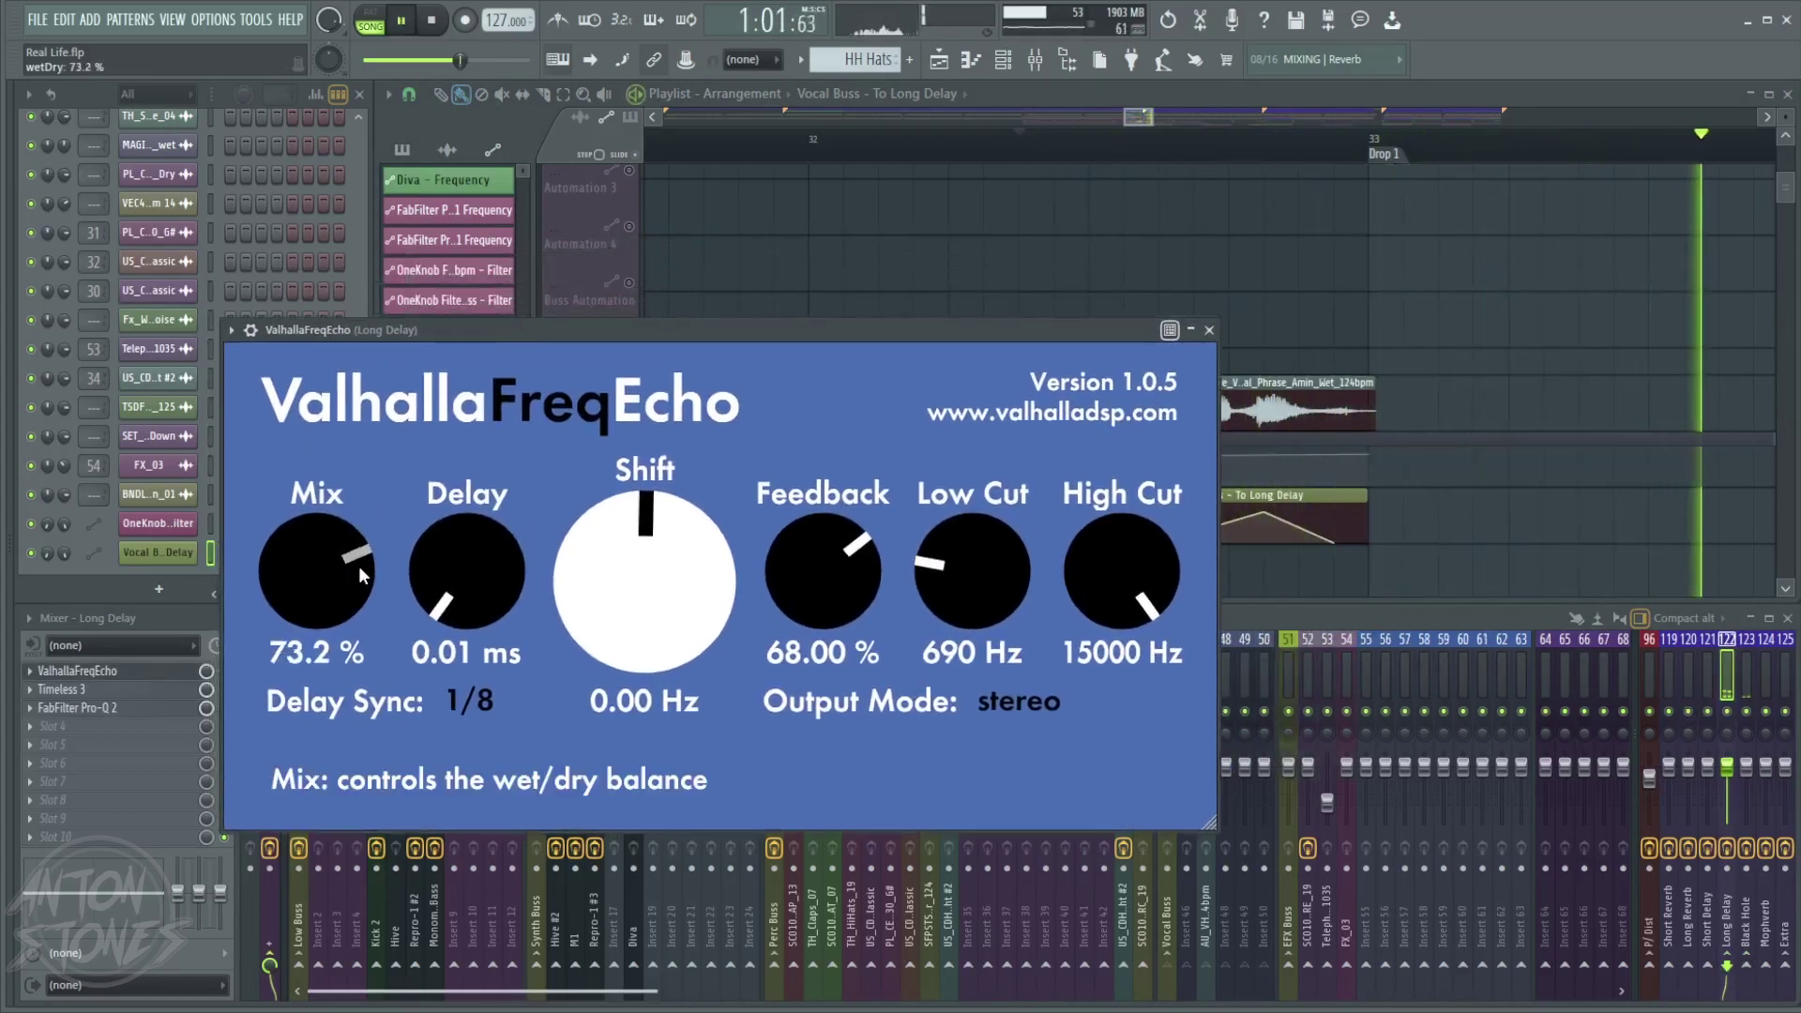
click(1209, 330)
key(space)
- Solo the Vocal 3 playlist track that holds the Long Delay automation clip
scroll(1507, 431, down, 4)
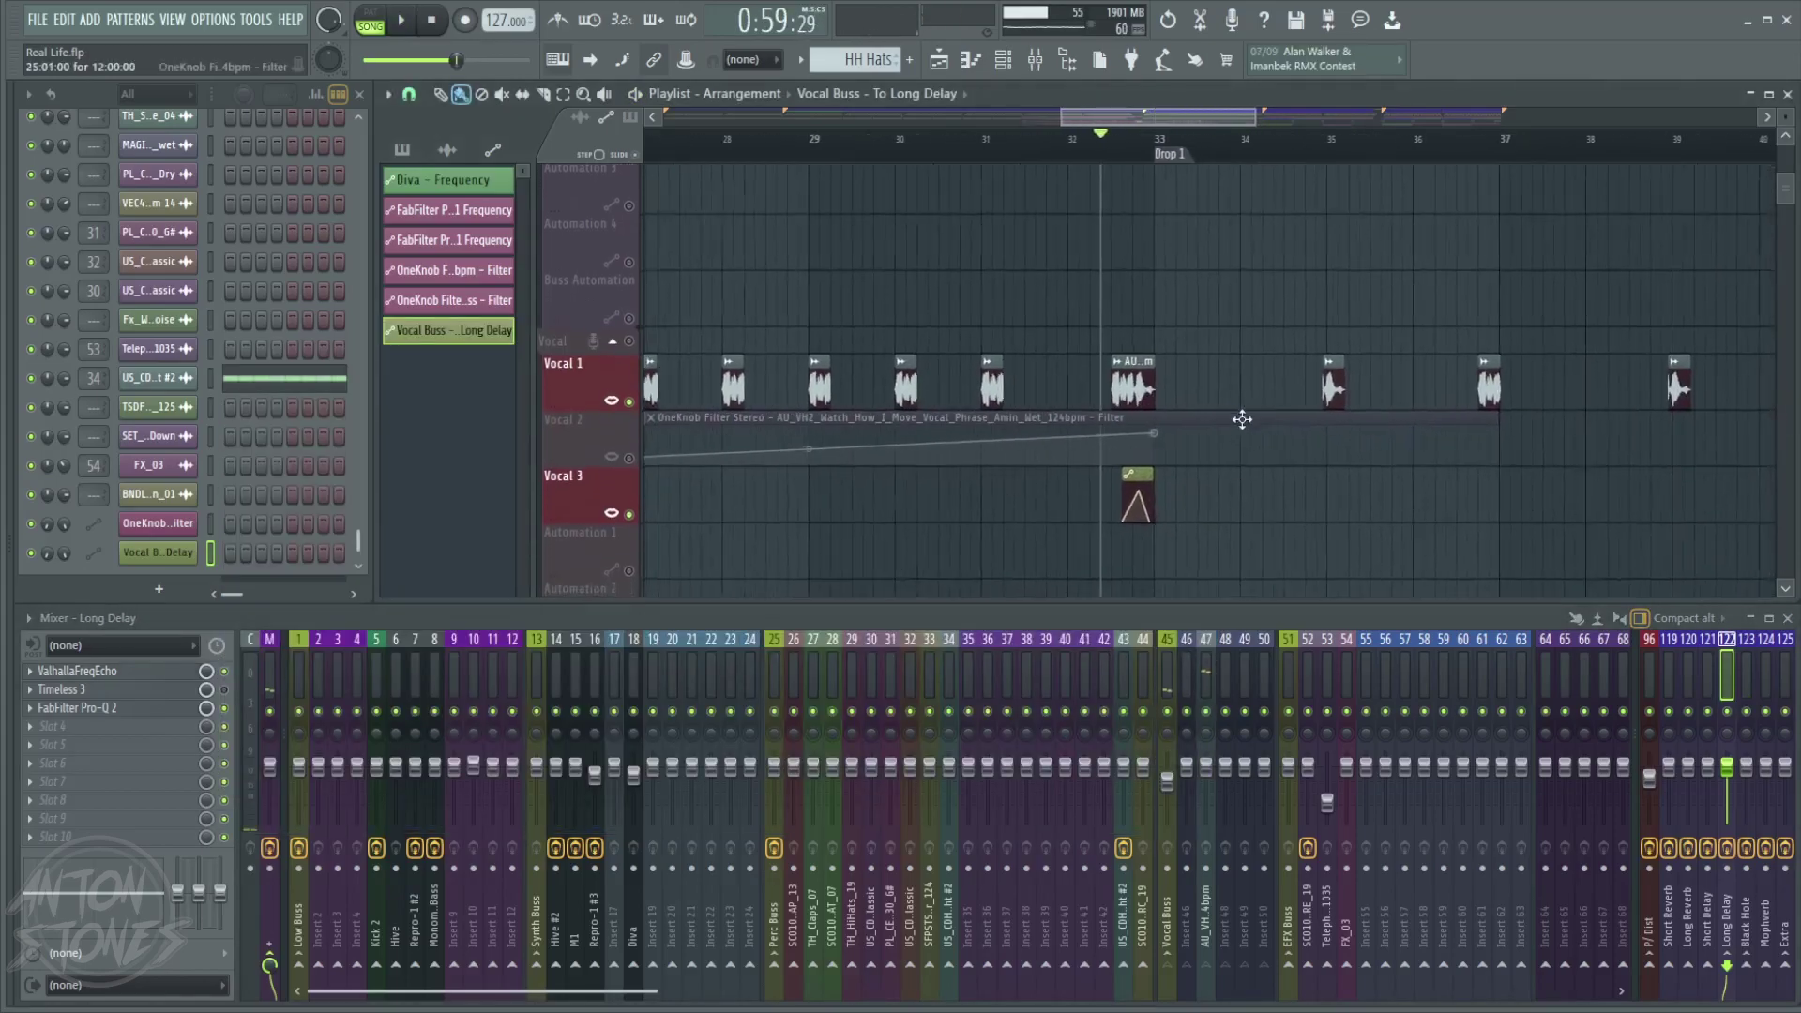
scroll(1243, 417, up, 3)
scroll(1126, 418, down, 2)
scroll(1057, 424, up, 2)
right_click(629, 452)
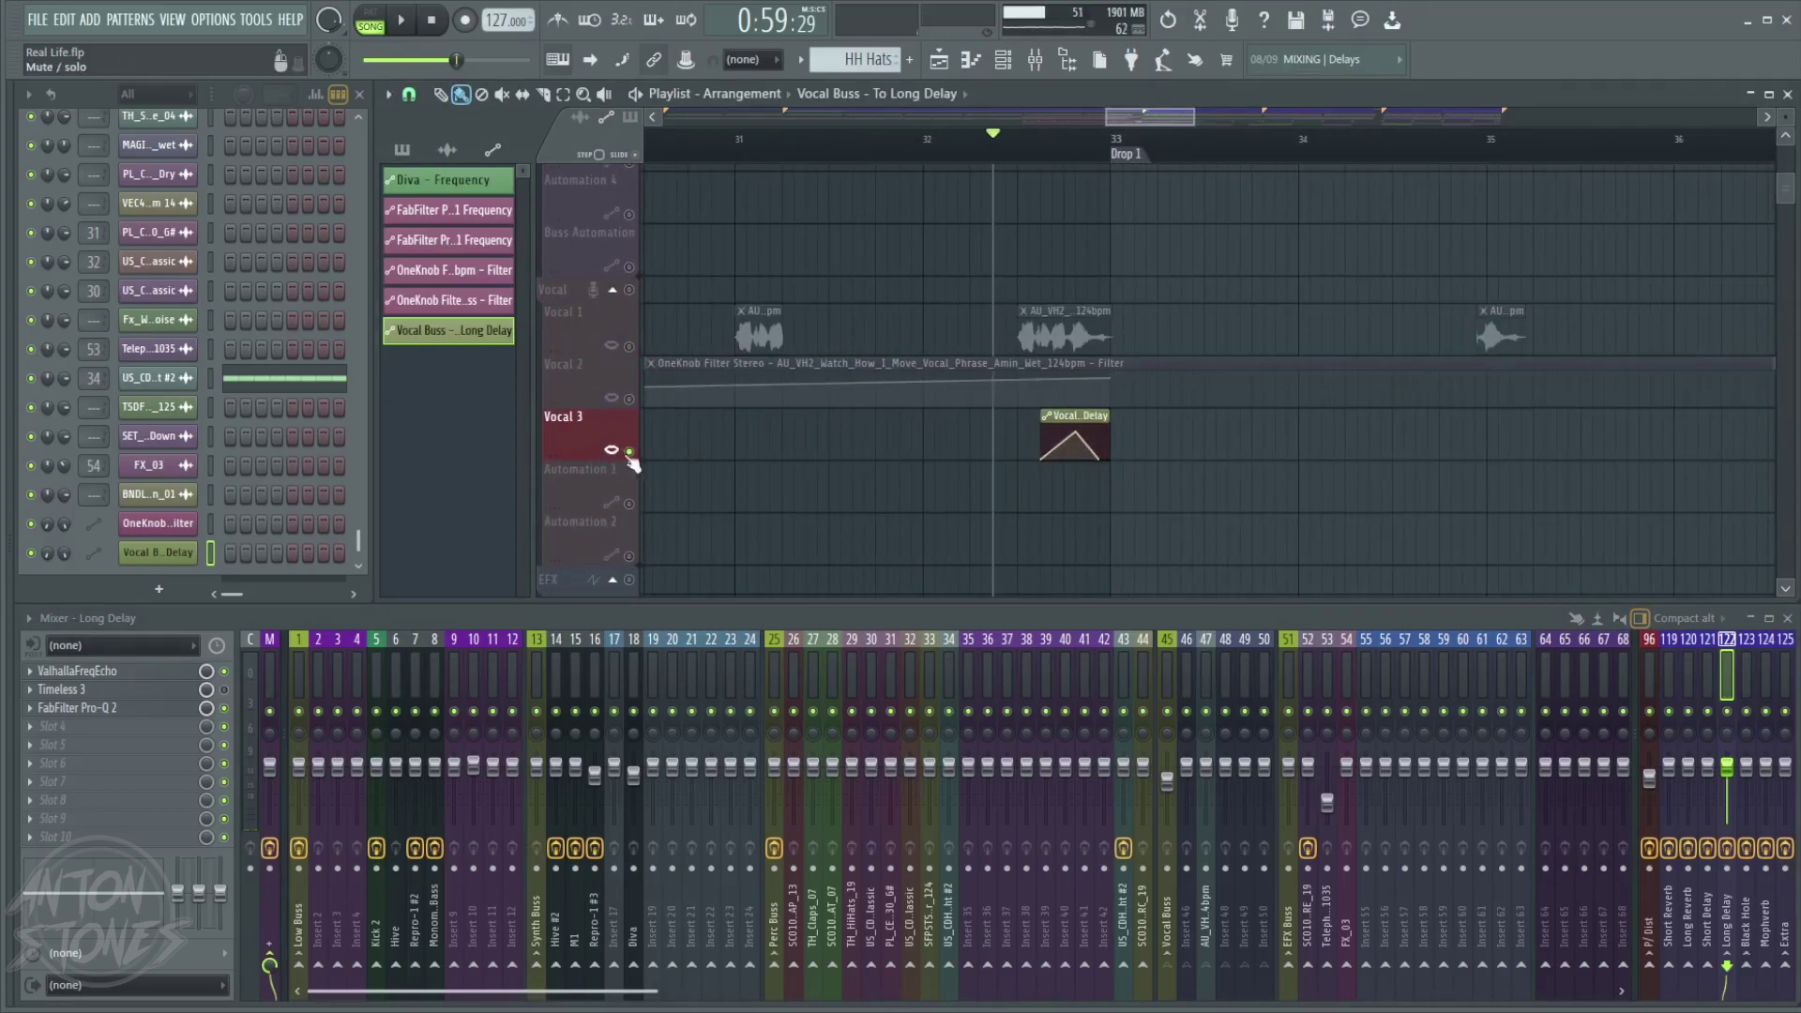
- Unsolo Vocal 3, reshape the Long Delay automation to stay high until Drop 1, extend the clip to nearly bar 36 and play it
right_click(629, 452)
mouse_move(1102, 413)
mouse_down()
mouse_move(1632, 412)
mouse_move(1034, 424)
mouse_move(1102, 399)
mouse_up()
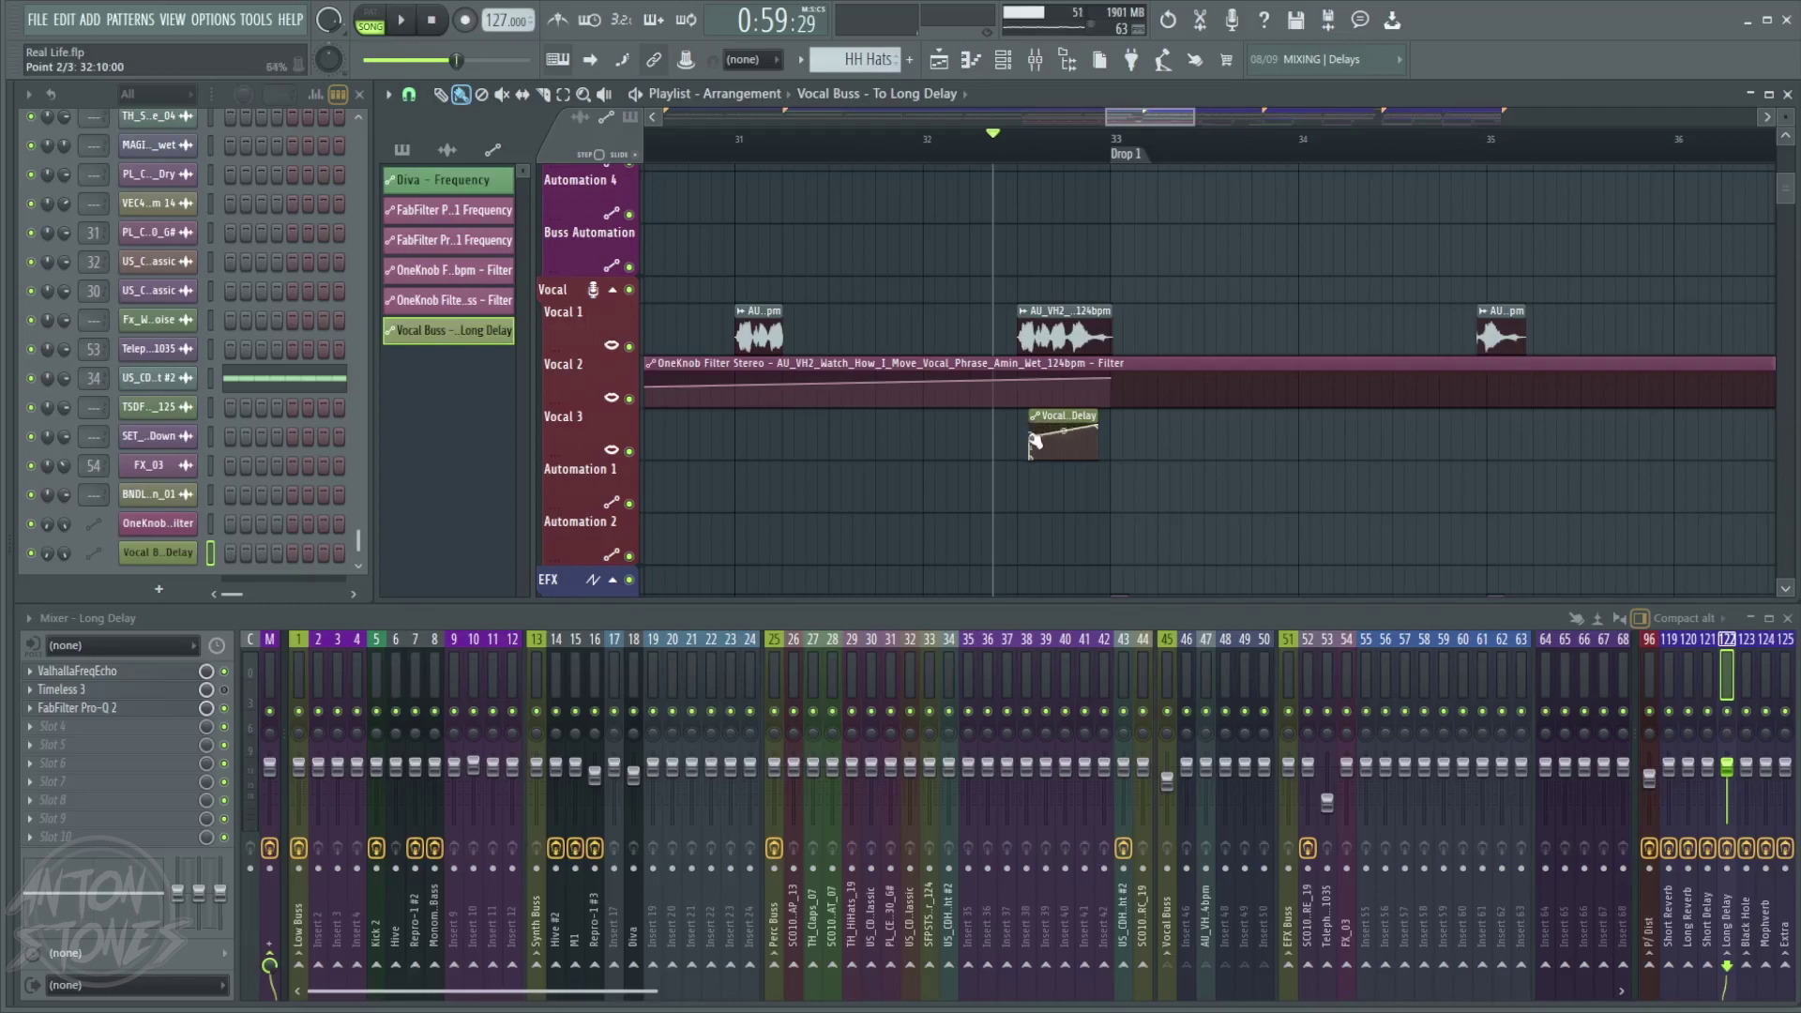
drag(1104, 433, 1632, 434)
drag(1378, 430, 1116, 443)
key(space)
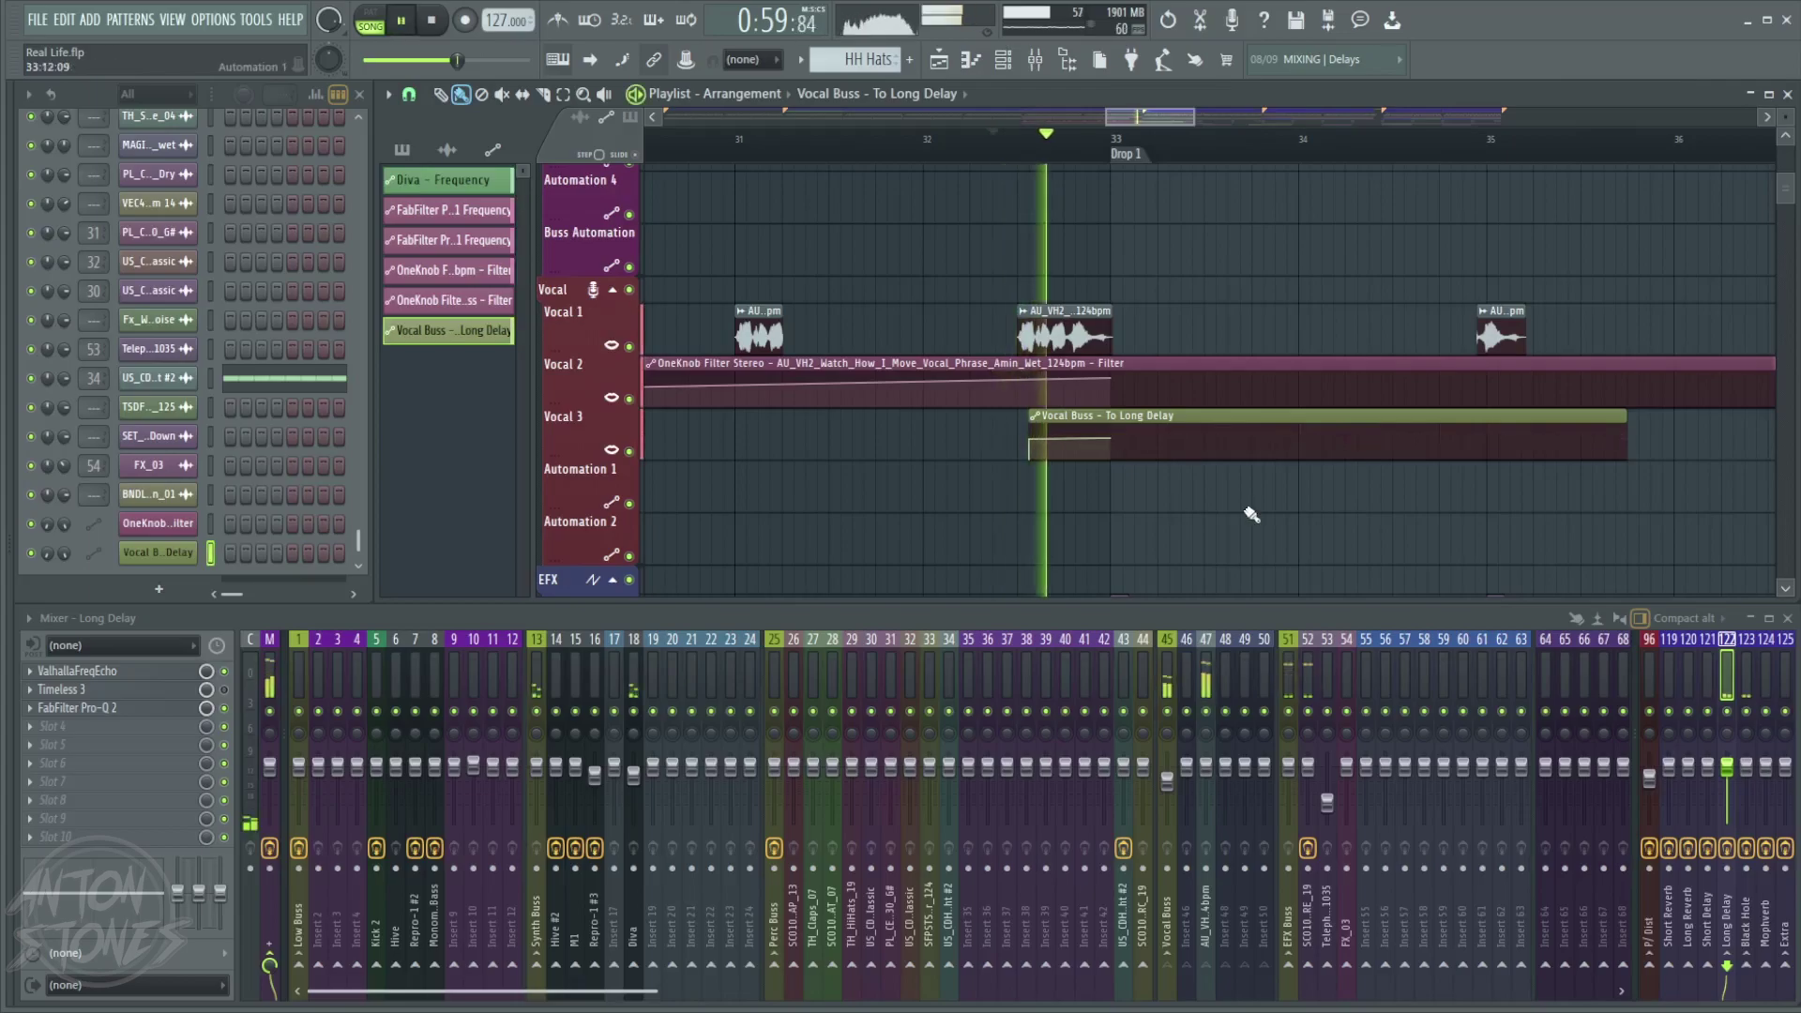
- Reopen ValhallaFreqEcho on Long Delay and set Mix to 72.4%, Delay Sync to 1/8 and Feedback to 82% during playback
click(75, 670)
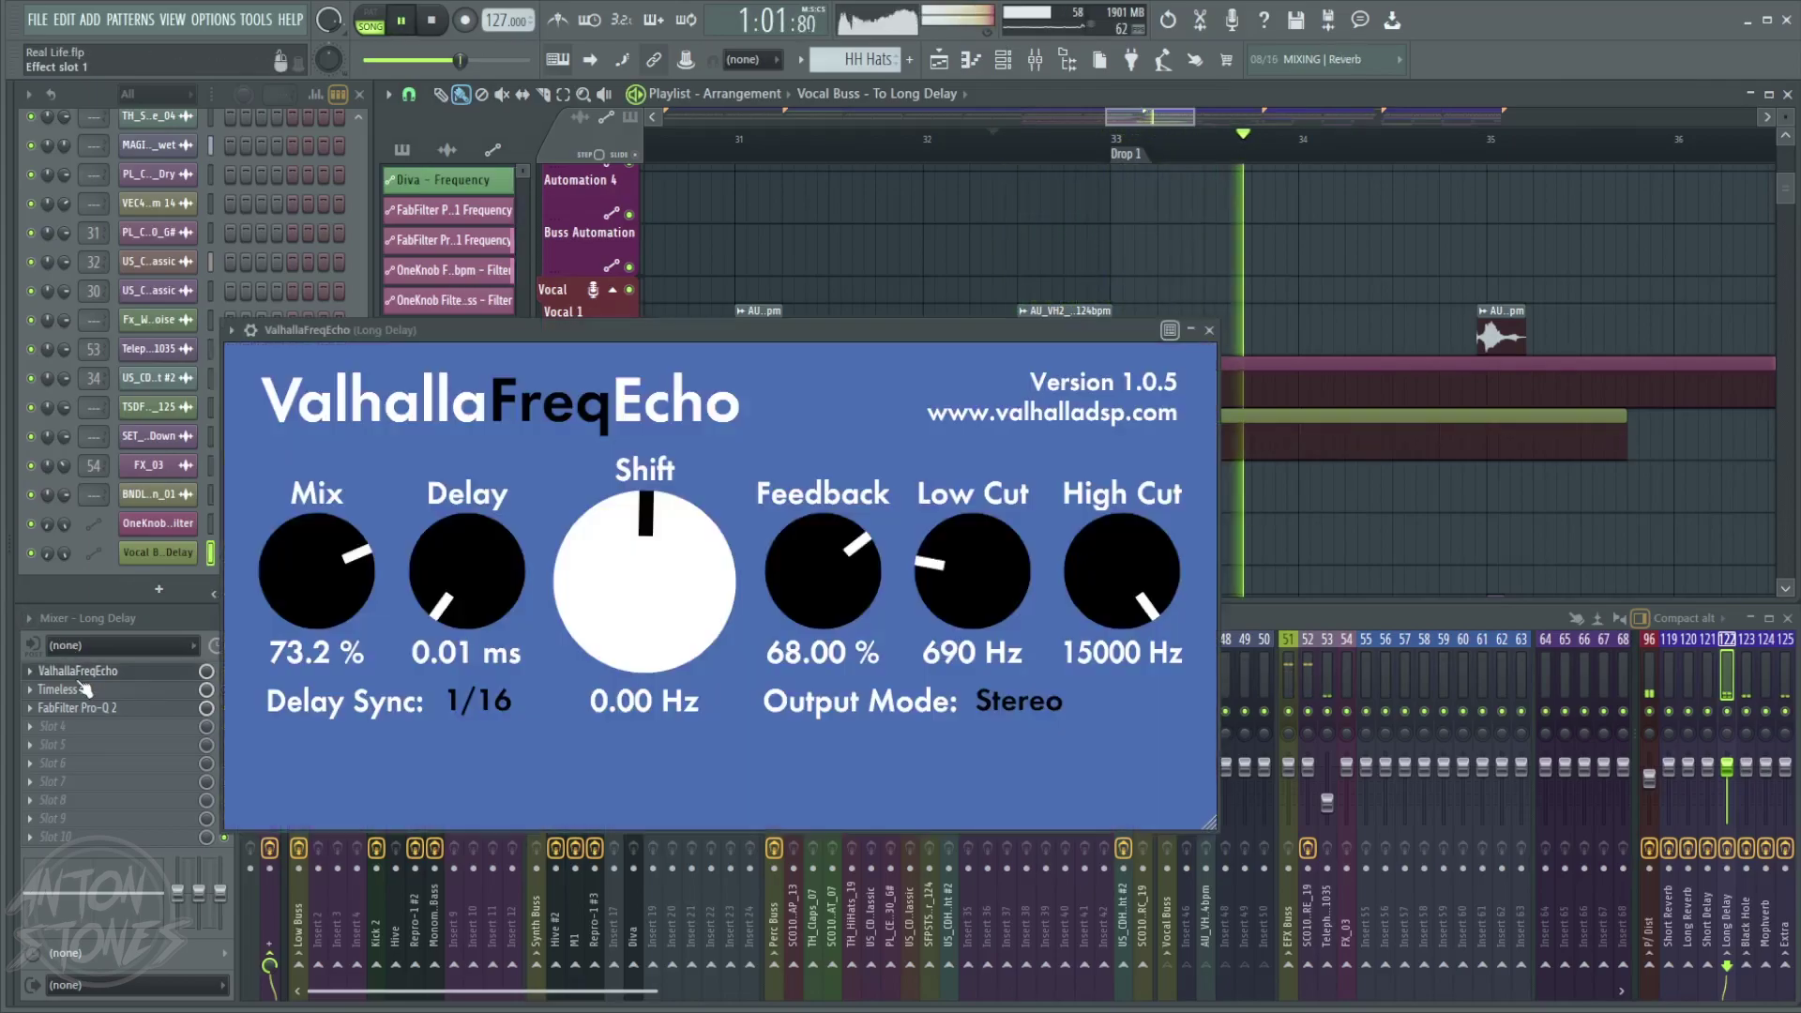
mouse_move(321, 578)
mouse_down()
mouse_move(324, 549)
mouse_move(323, 581)
mouse_up()
drag(861, 563, 871, 535)
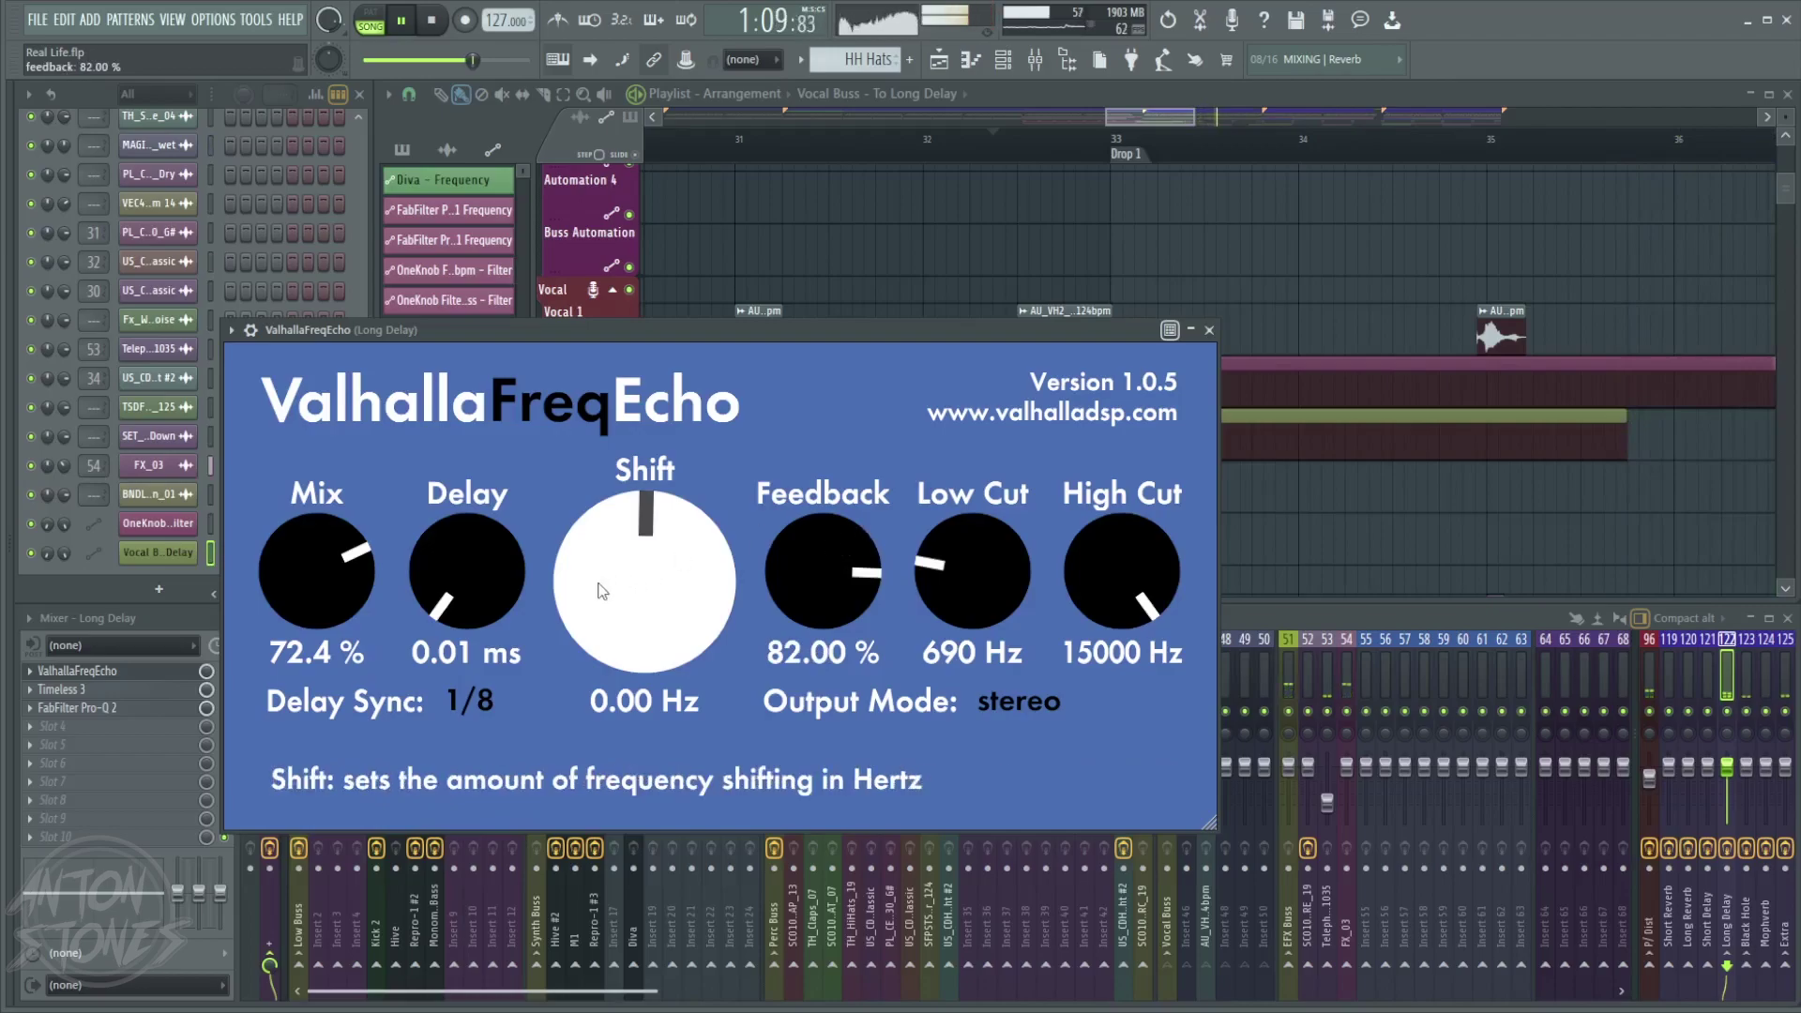
- Set the echo's Delay to 9.23 ms and sweep its Shift up and back down to audition the frequency shifting
drag(503, 601, 506, 542)
scroll(619, 510, up, 10)
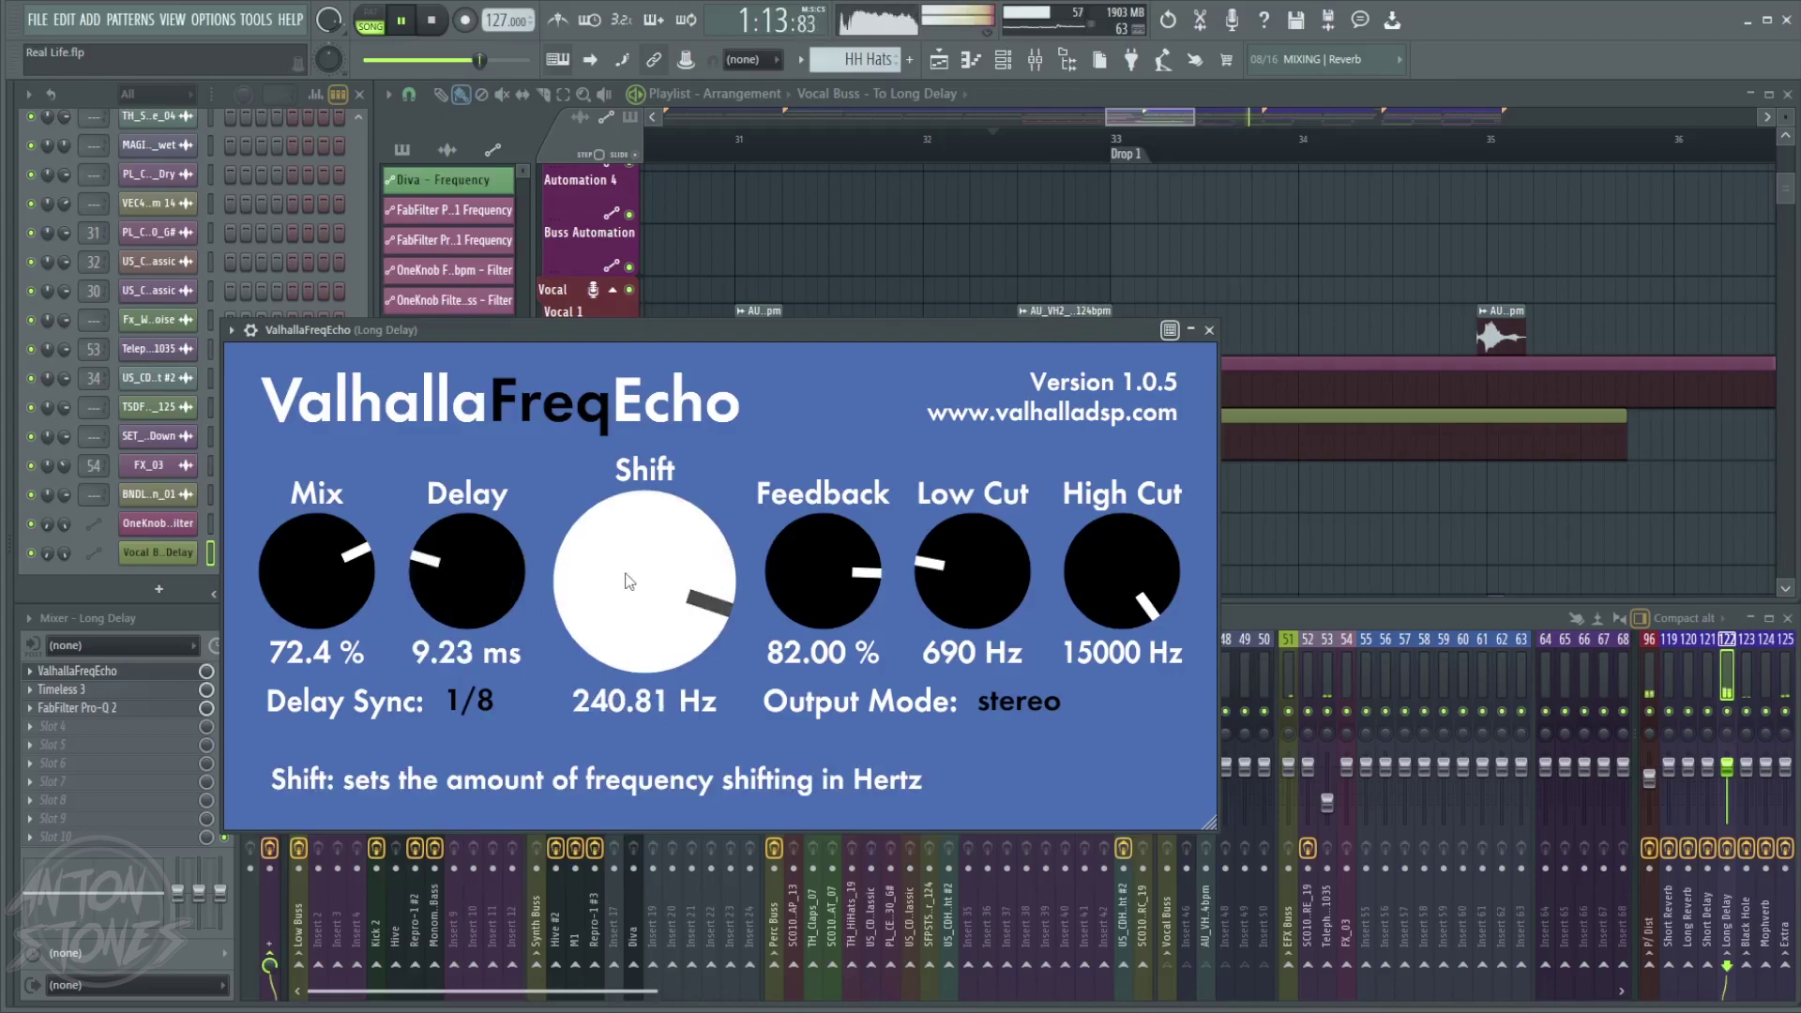
drag(659, 559, 634, 526)
- Set Feedback to 66.8%, High Cut to 5370 Hz and Shift to 0 Hz, close ValhallaFreqEcho and stop playback
drag(794, 514, 786, 554)
drag(1109, 553, 1064, 694)
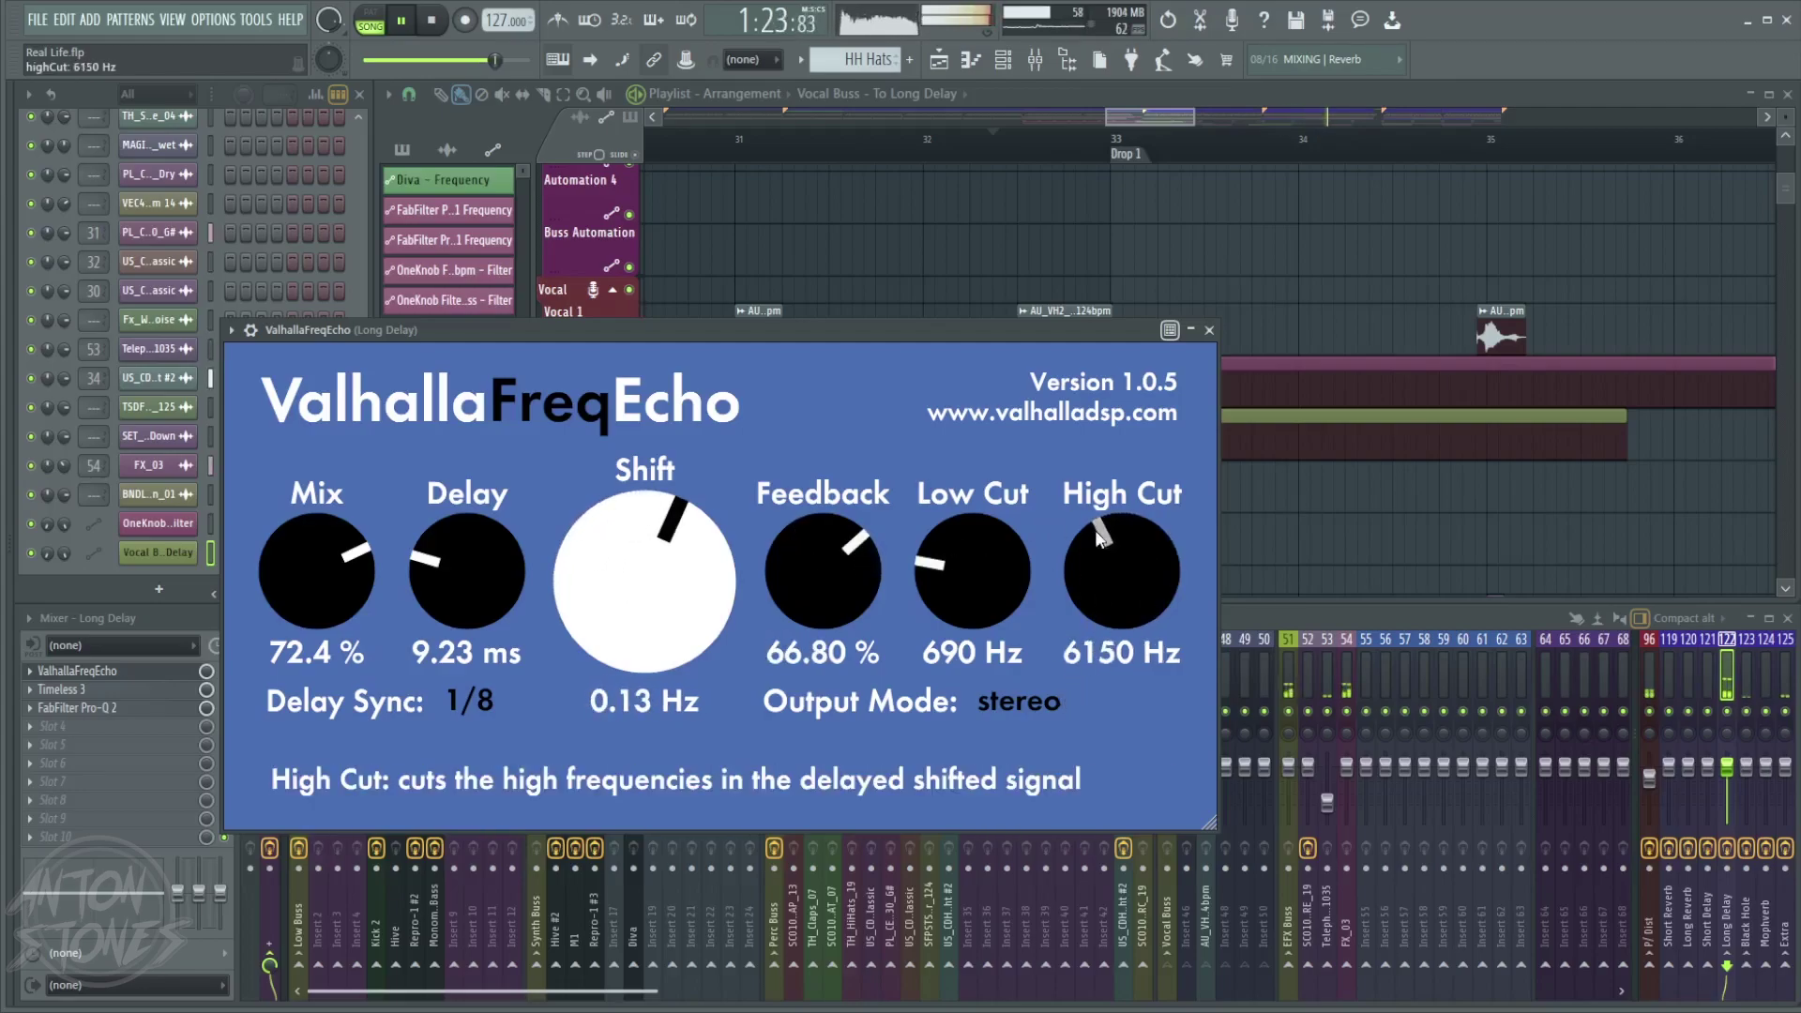
mouse_move(691, 539)
mouse_down()
mouse_move(688, 475)
mouse_move(675, 554)
mouse_up()
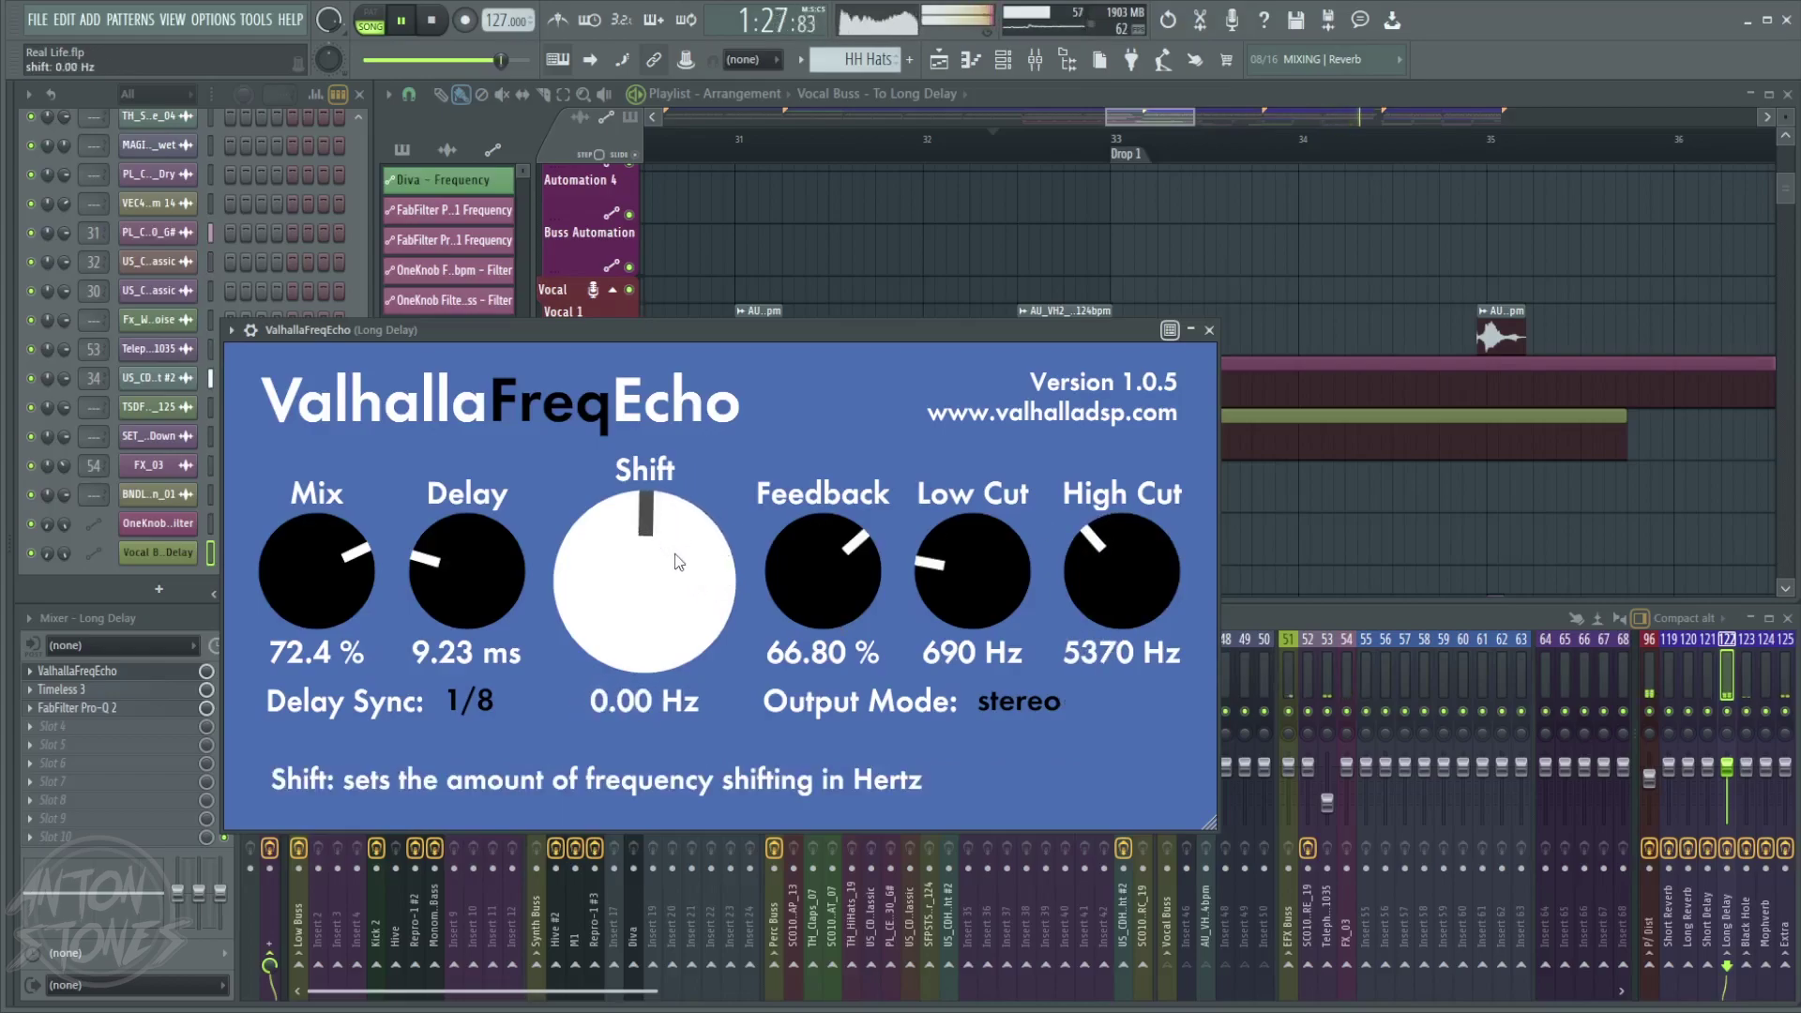
click(1209, 330)
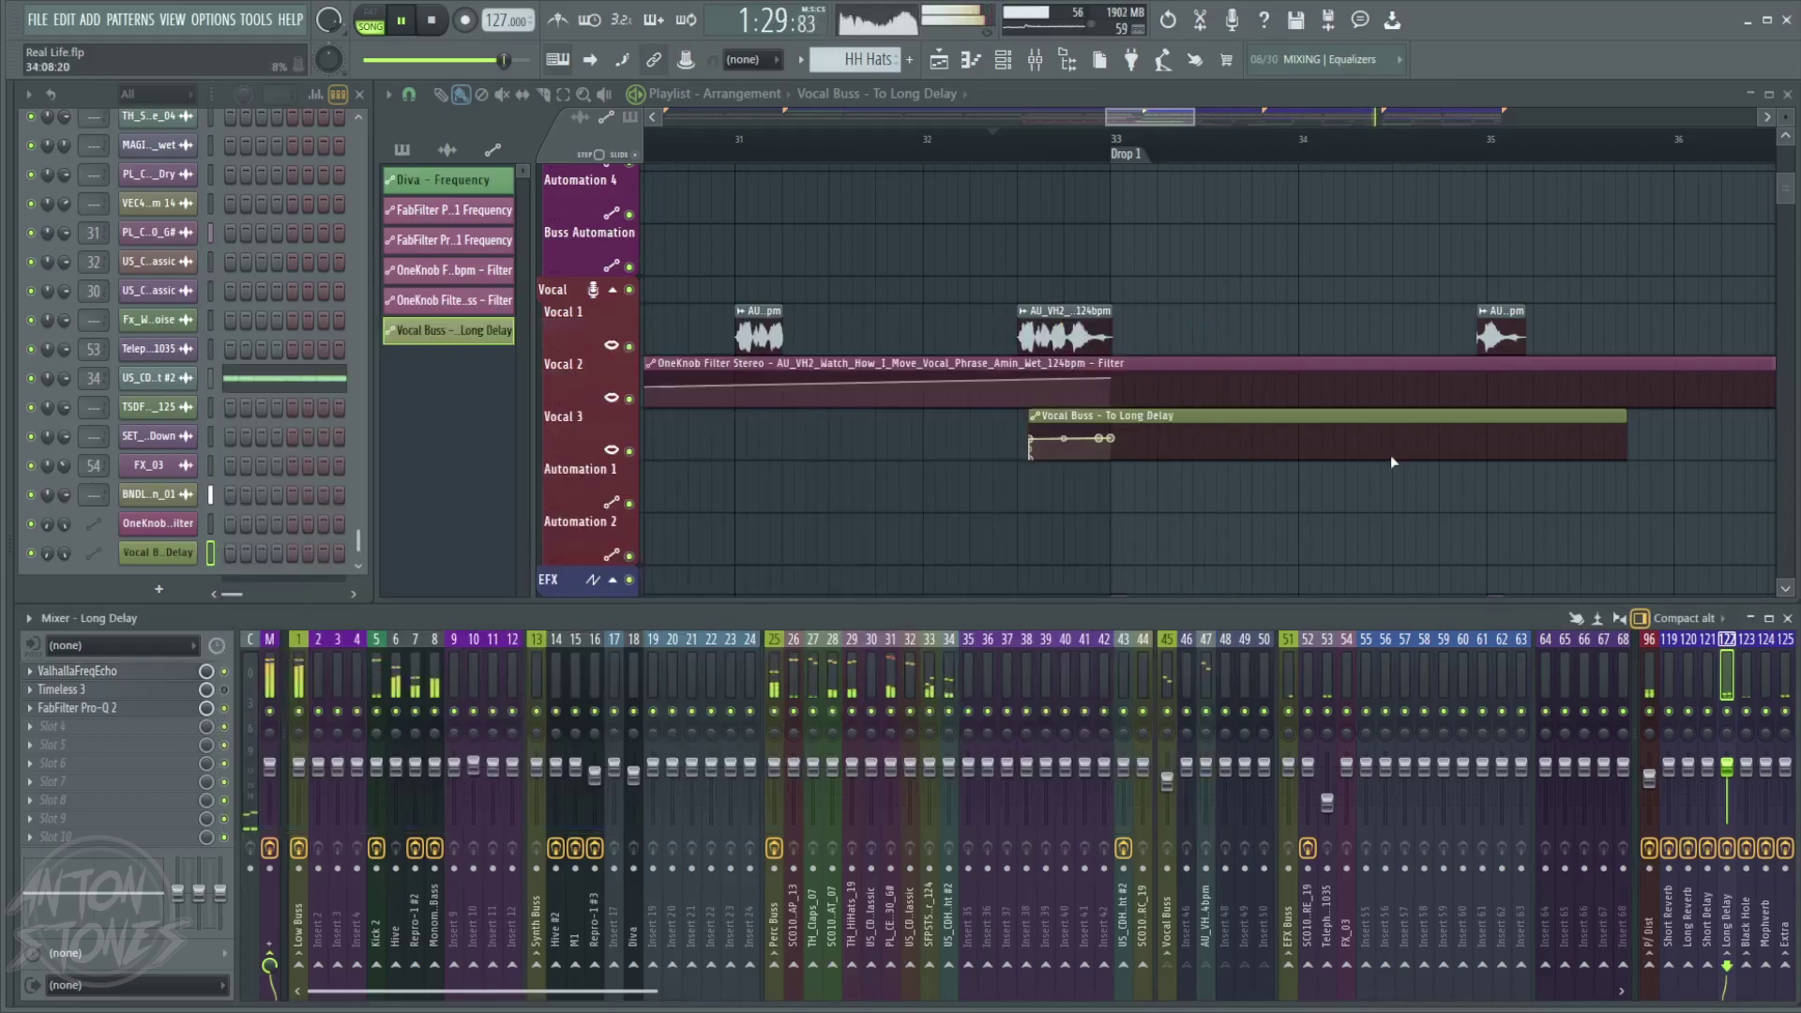
scroll(1390, 454, down, 3)
scroll(1389, 454, down, 4)
scroll(847, 430, down, 3)
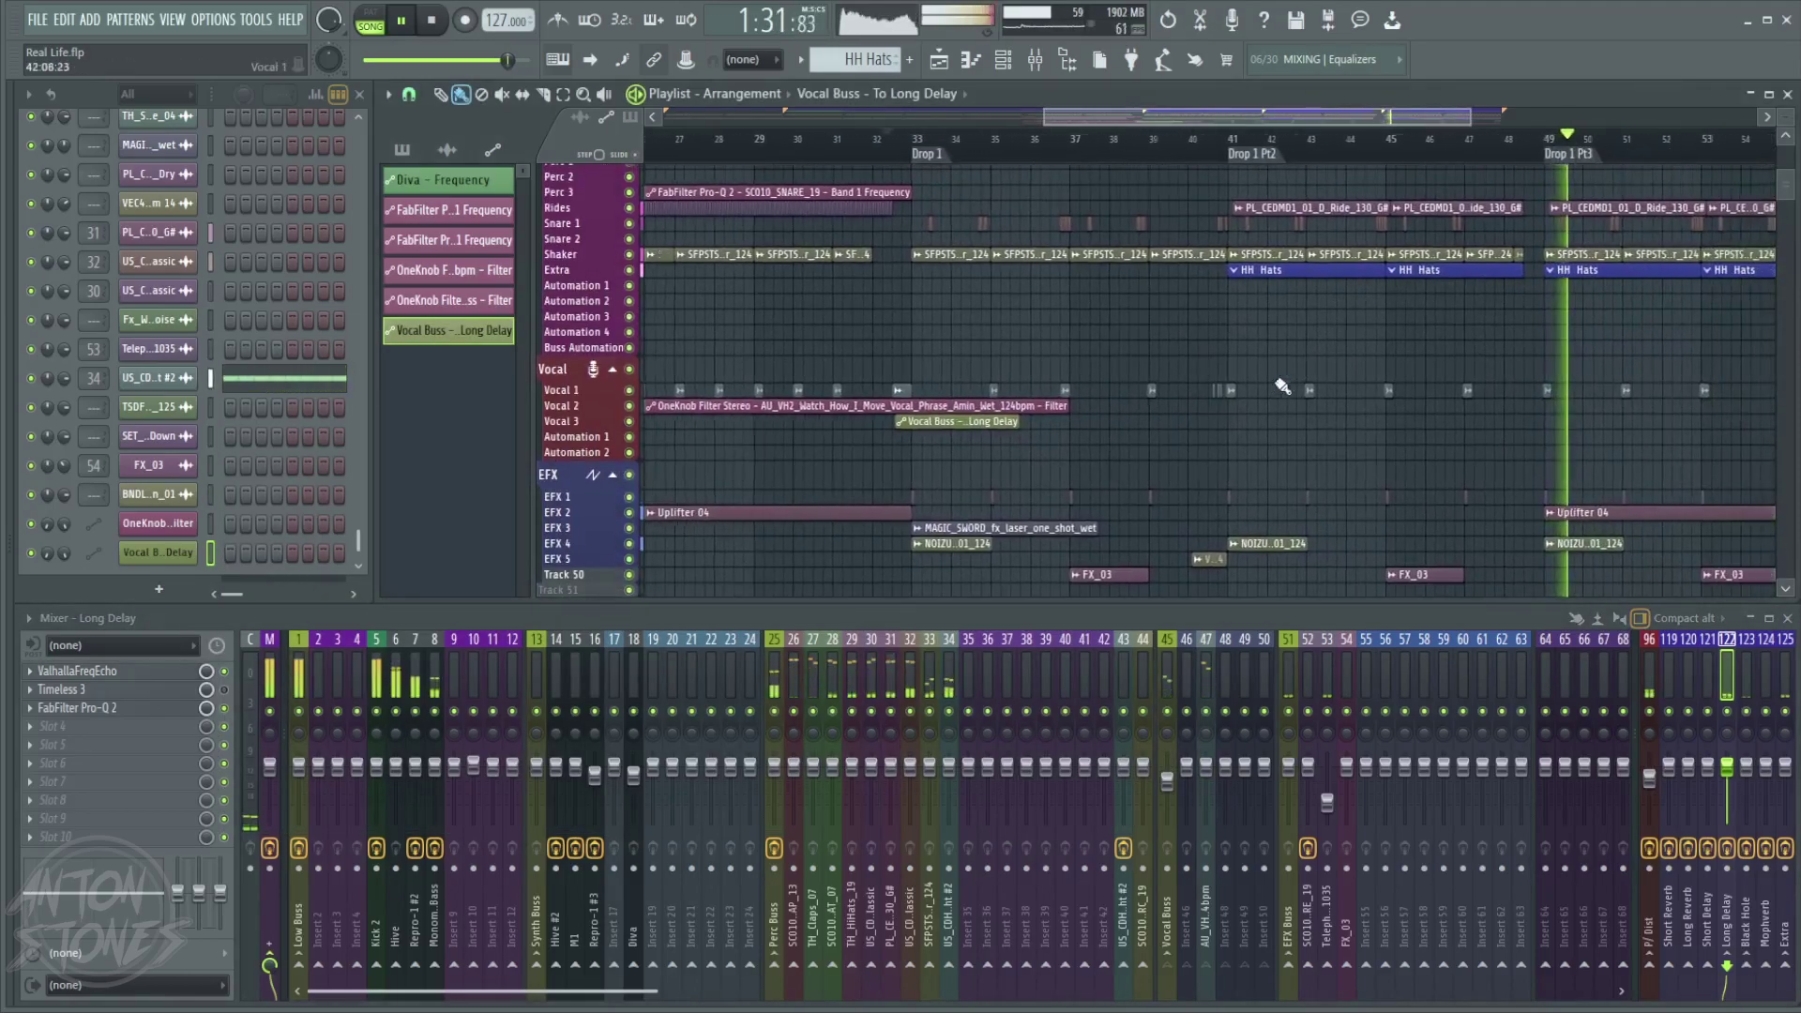
key(space)
- Select the time range from bar 25 to Drop 1 and move the Vocal Buss to Long Delay clip to bar 25
scroll(1117, 242, up, 5)
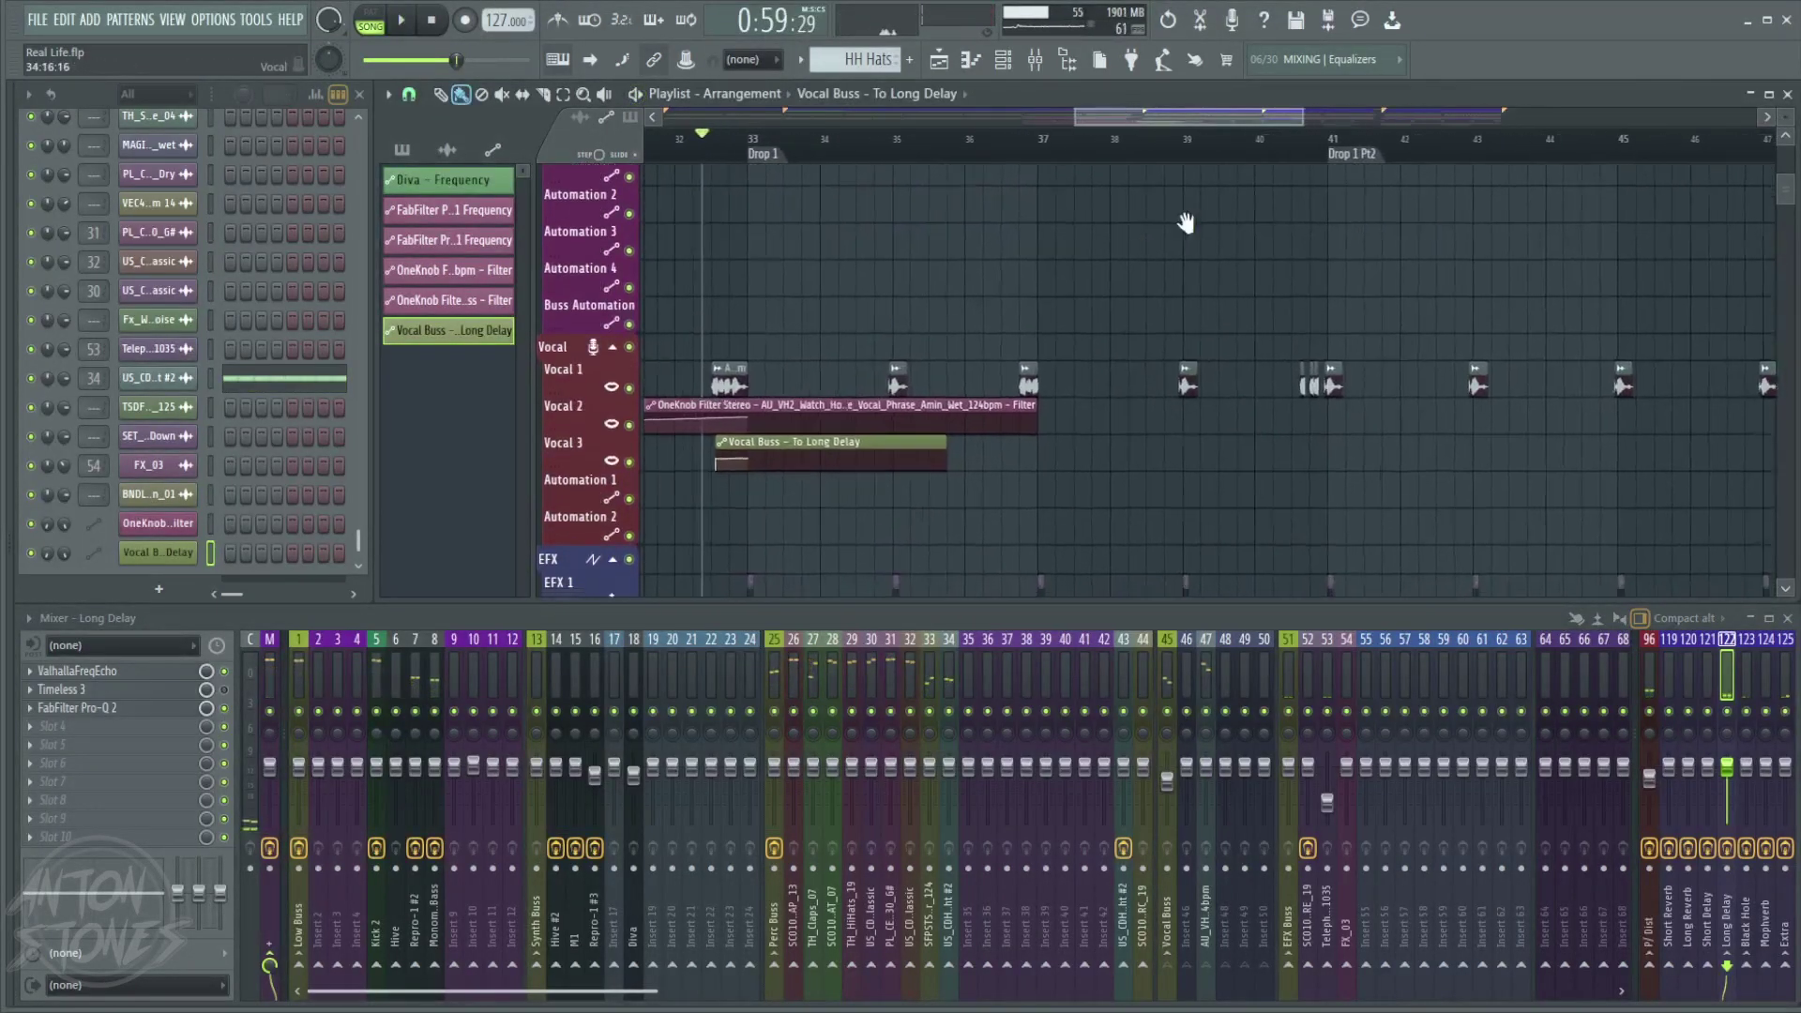
scroll(1193, 253, down, 2)
click(942, 139)
drag(946, 140, 1447, 174)
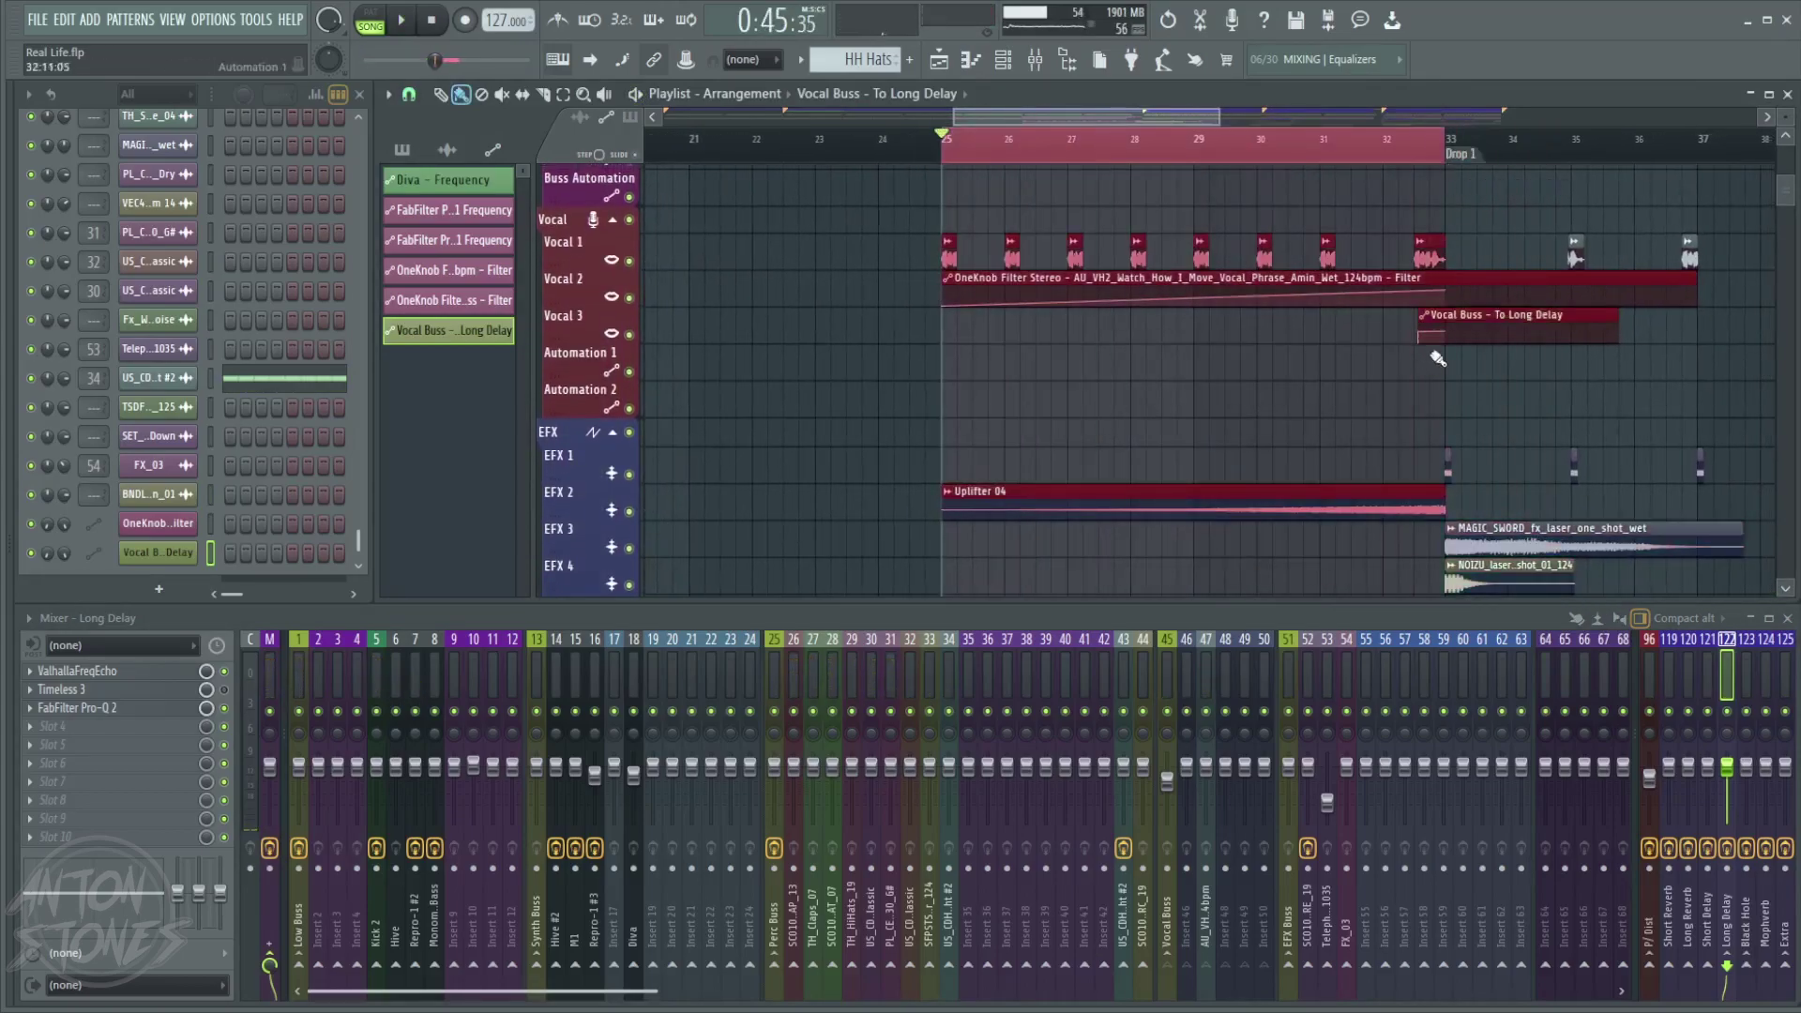
click(1552, 315)
drag(1552, 315, 993, 331)
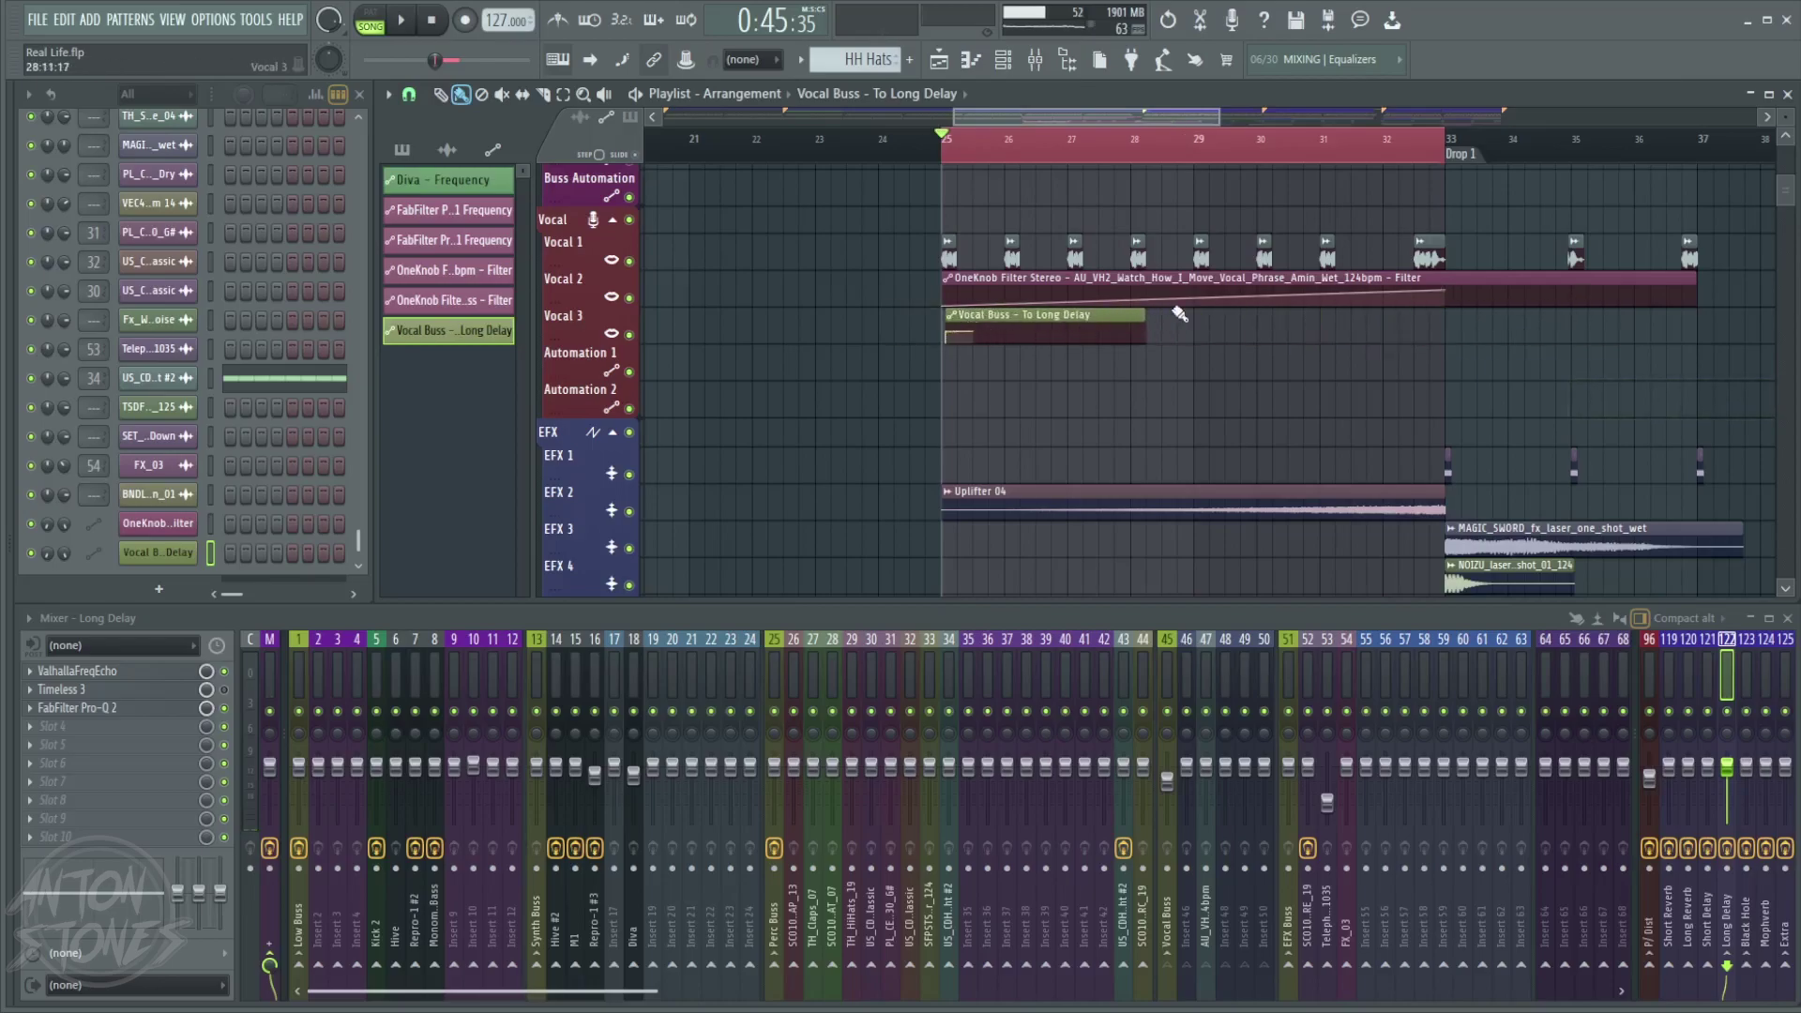
drag(1163, 319, 1388, 323)
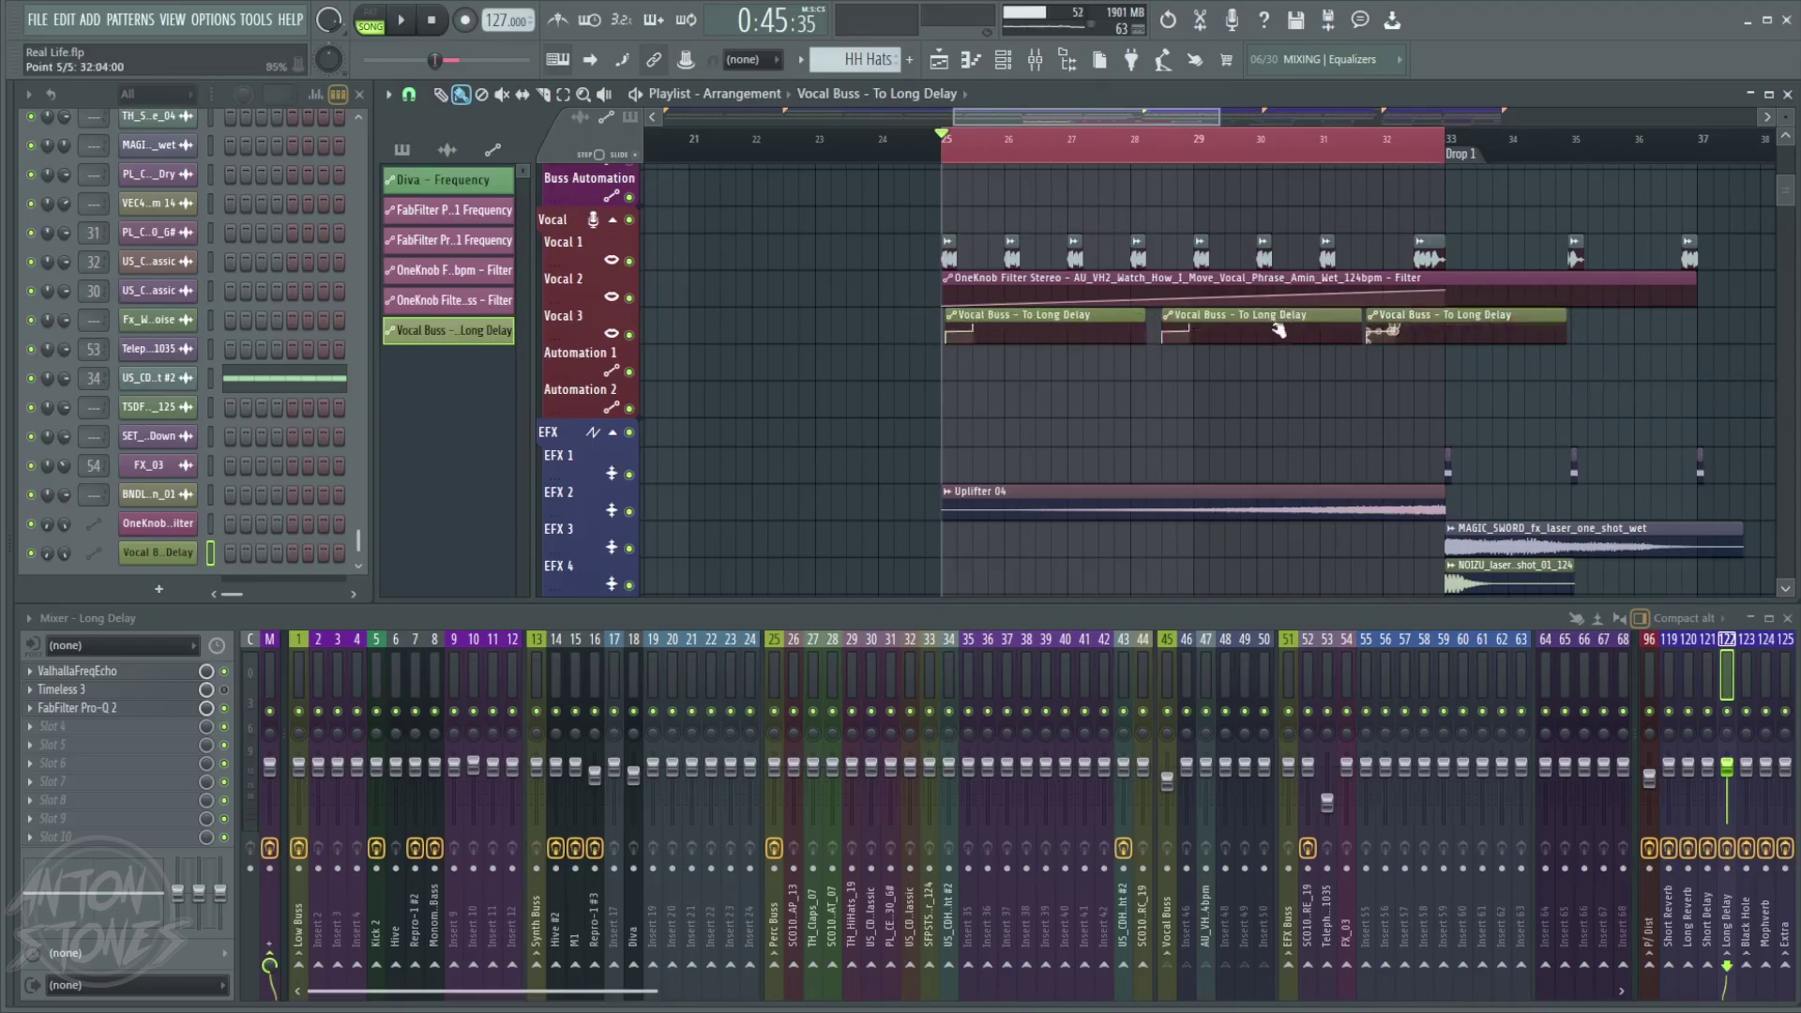
scroll(1360, 343, up, 2)
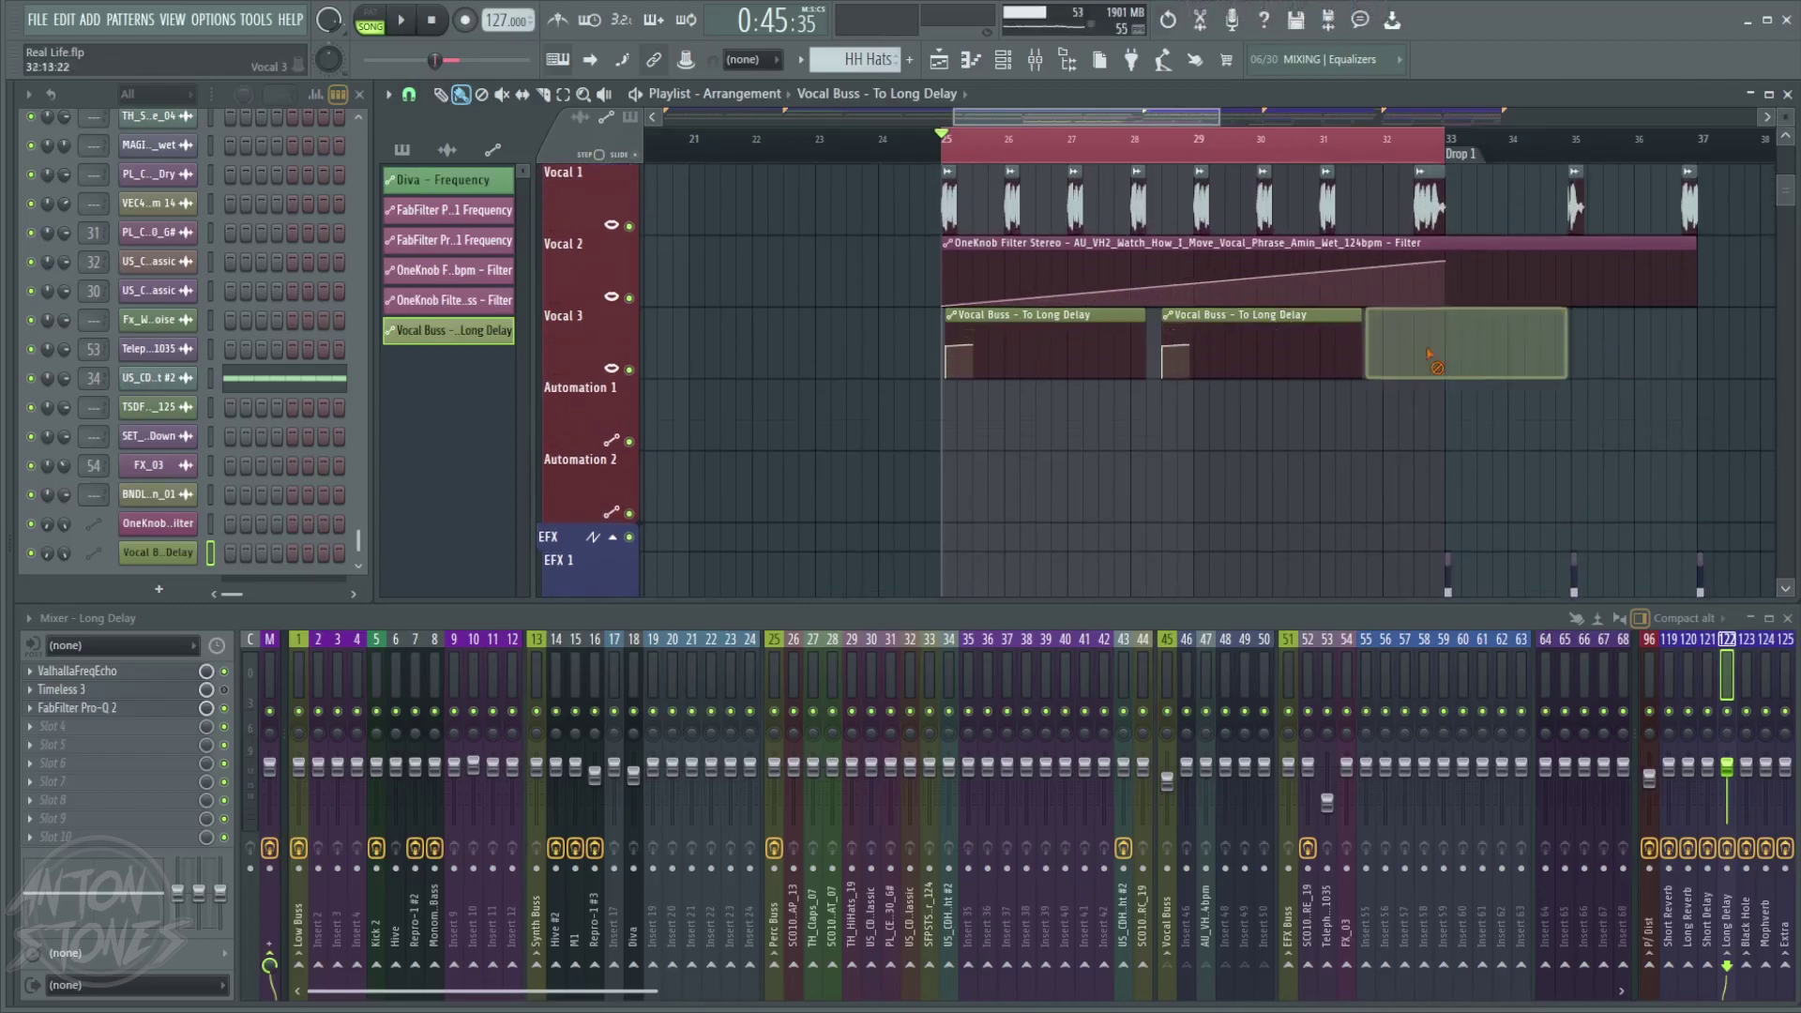
right_click(1444, 355)
right_click(1261, 343)
- Stretch the Long Delay automation clip just past Drop 1, holding the send level until the drop and fading it to zero after
drag(1146, 322, 1465, 316)
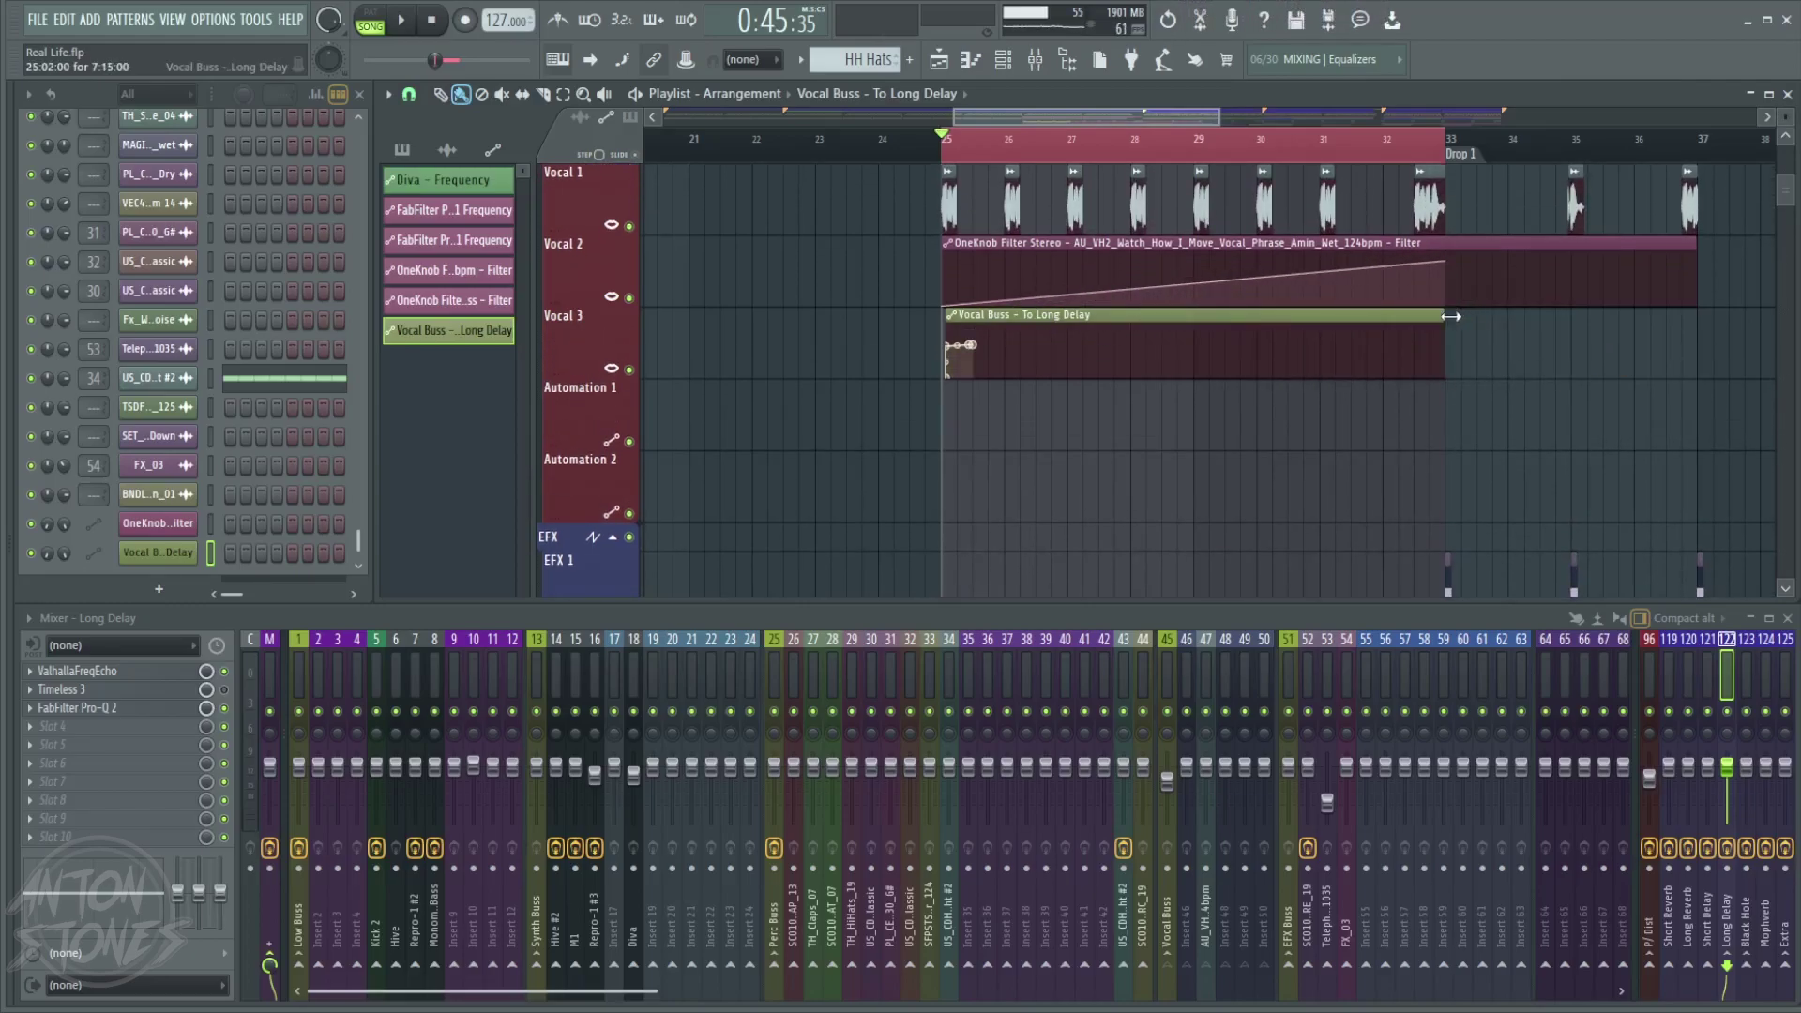
drag(970, 345, 1445, 345)
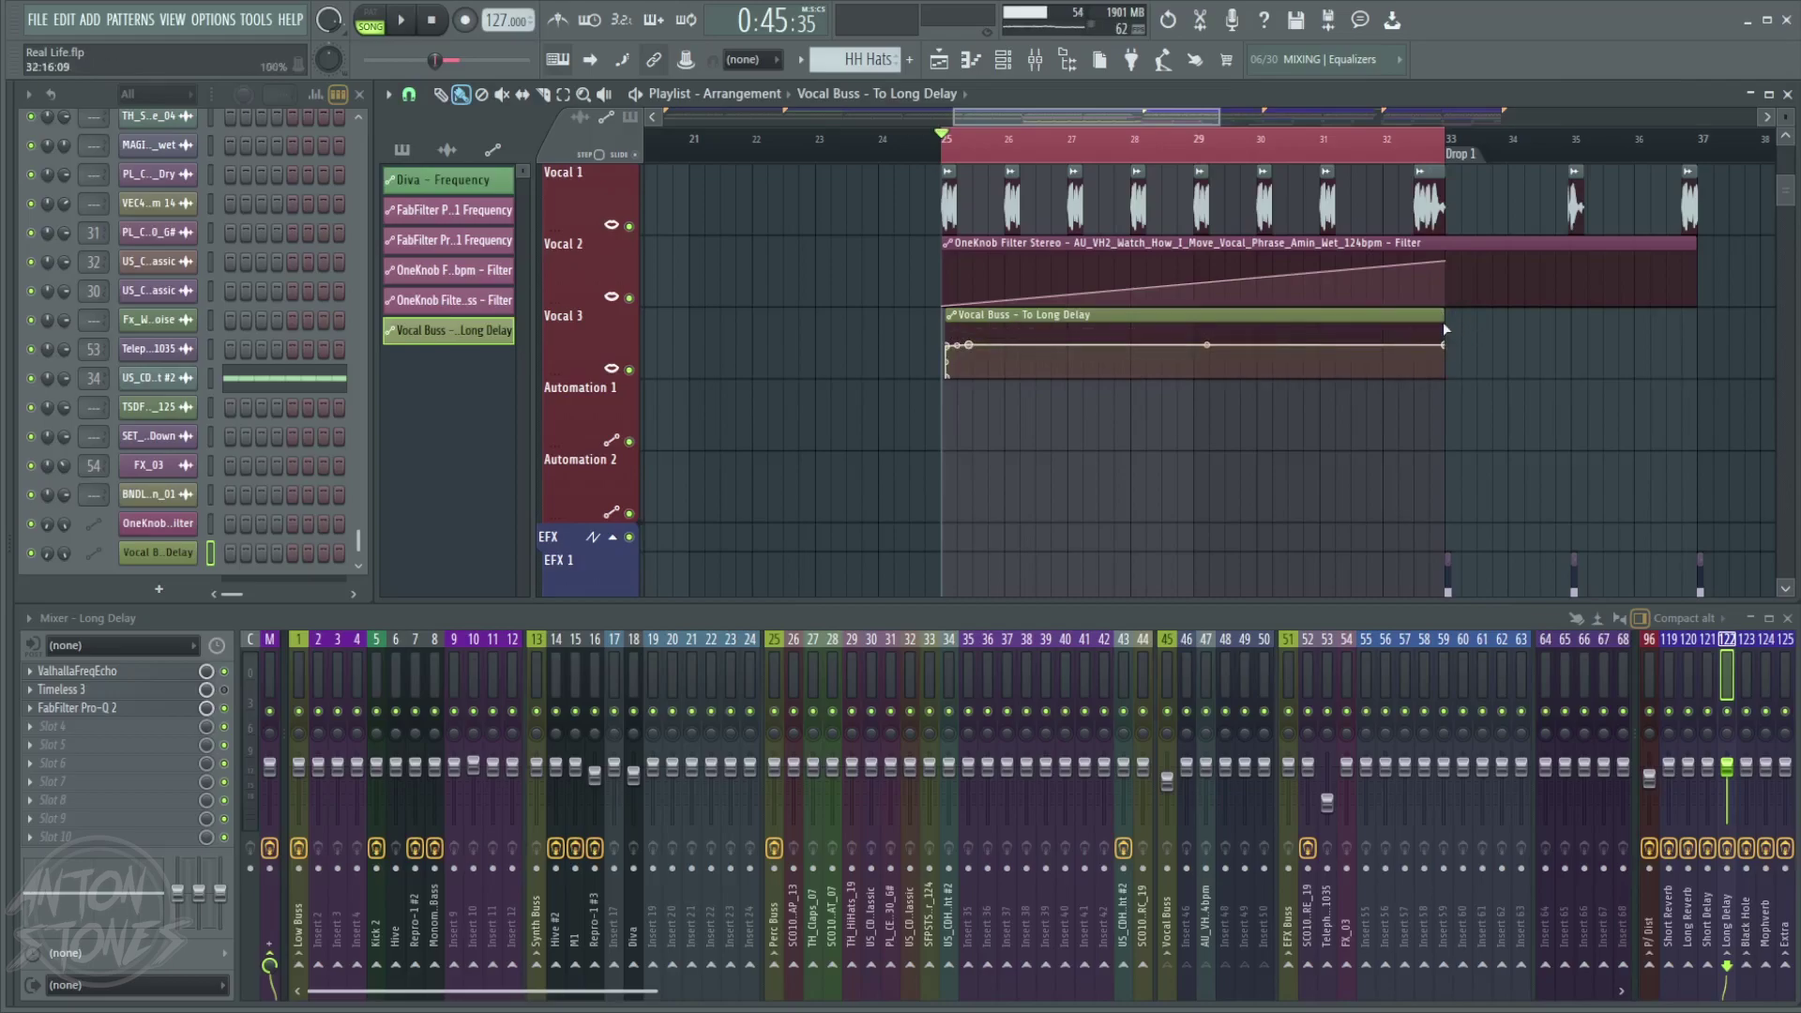
drag(1444, 317, 1497, 379)
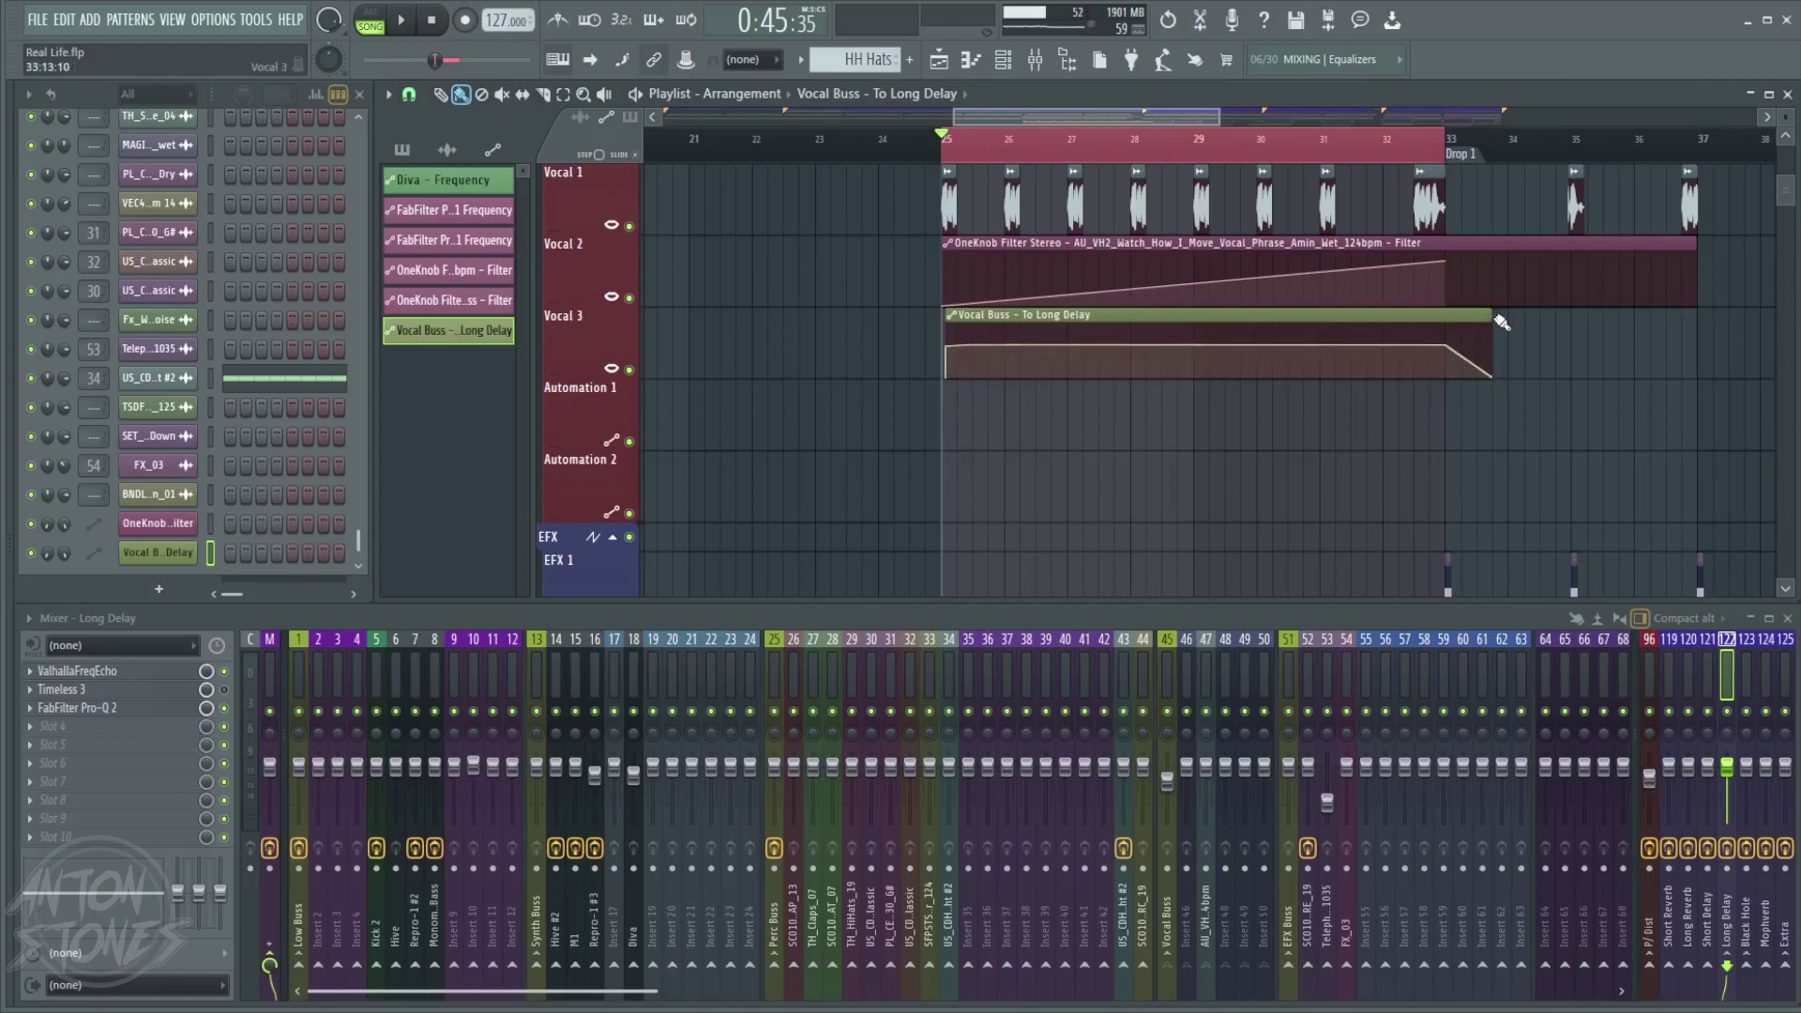
- Tweak the Shift in ValhallaFreqEcho, create an automation clip for this last tweaked parameter and close the plugin
scroll(1449, 253, right, 2)
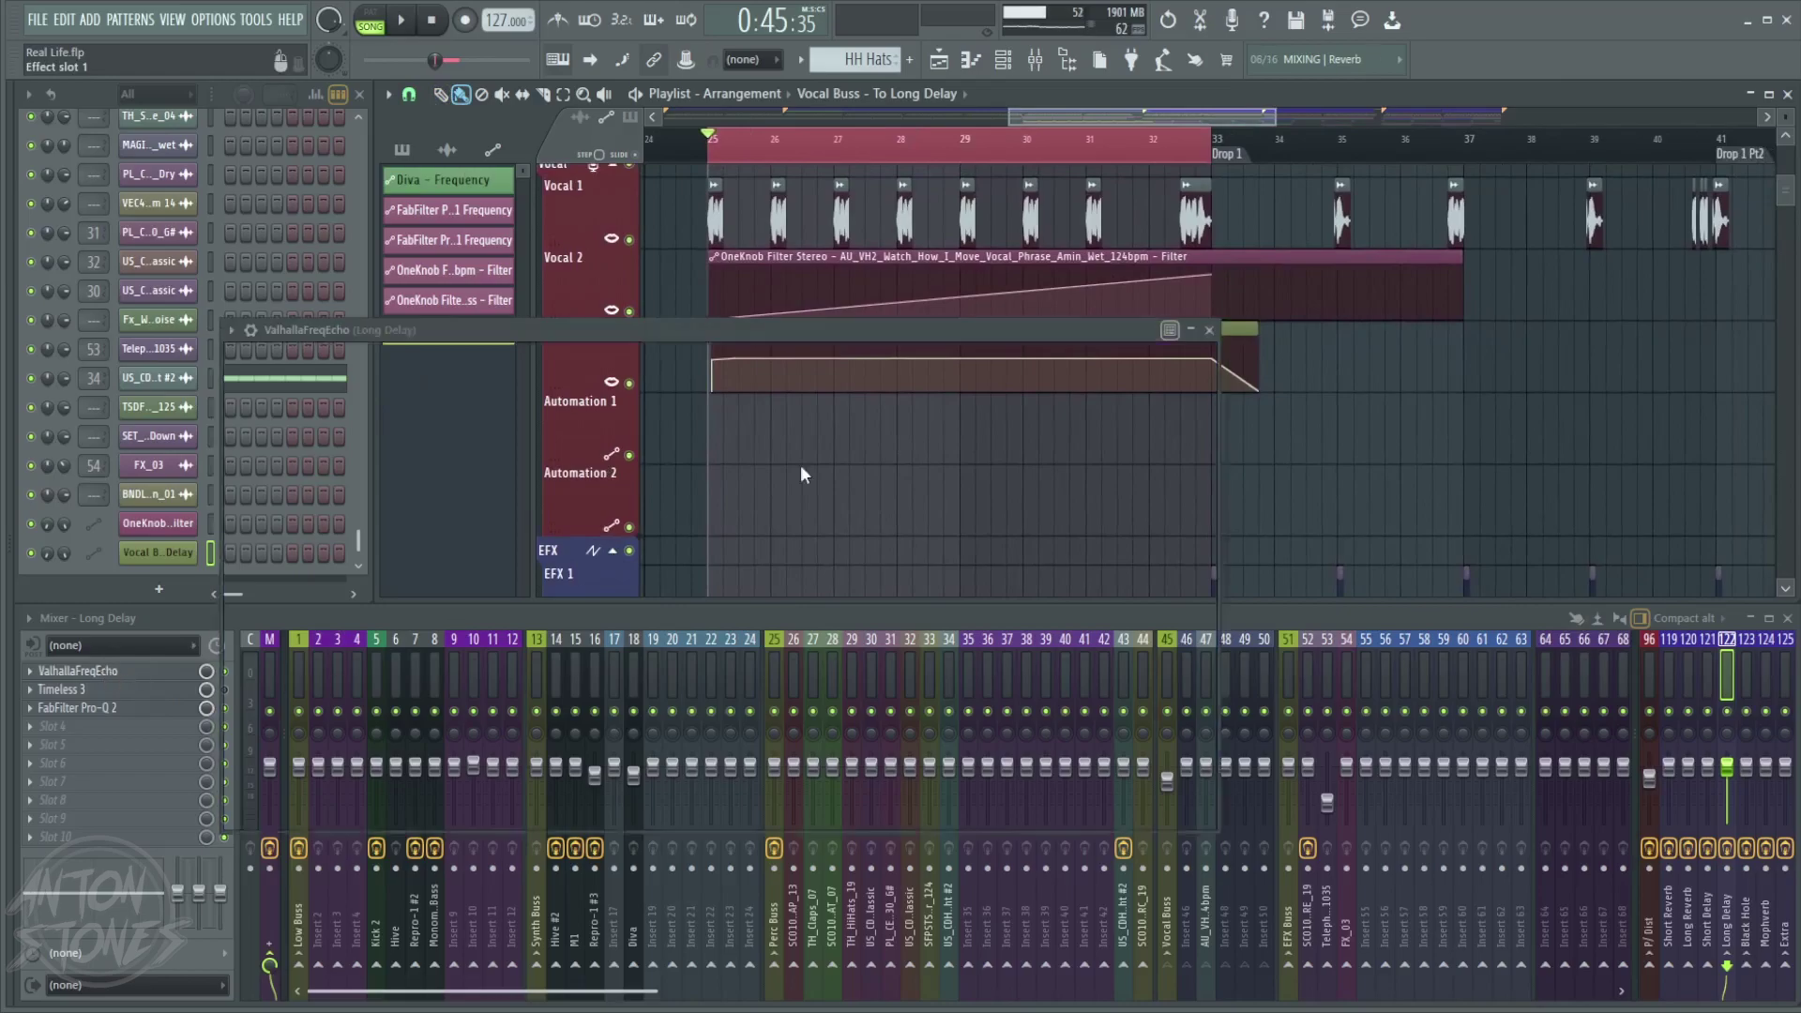
drag(611, 562, 647, 556)
click(256, 20)
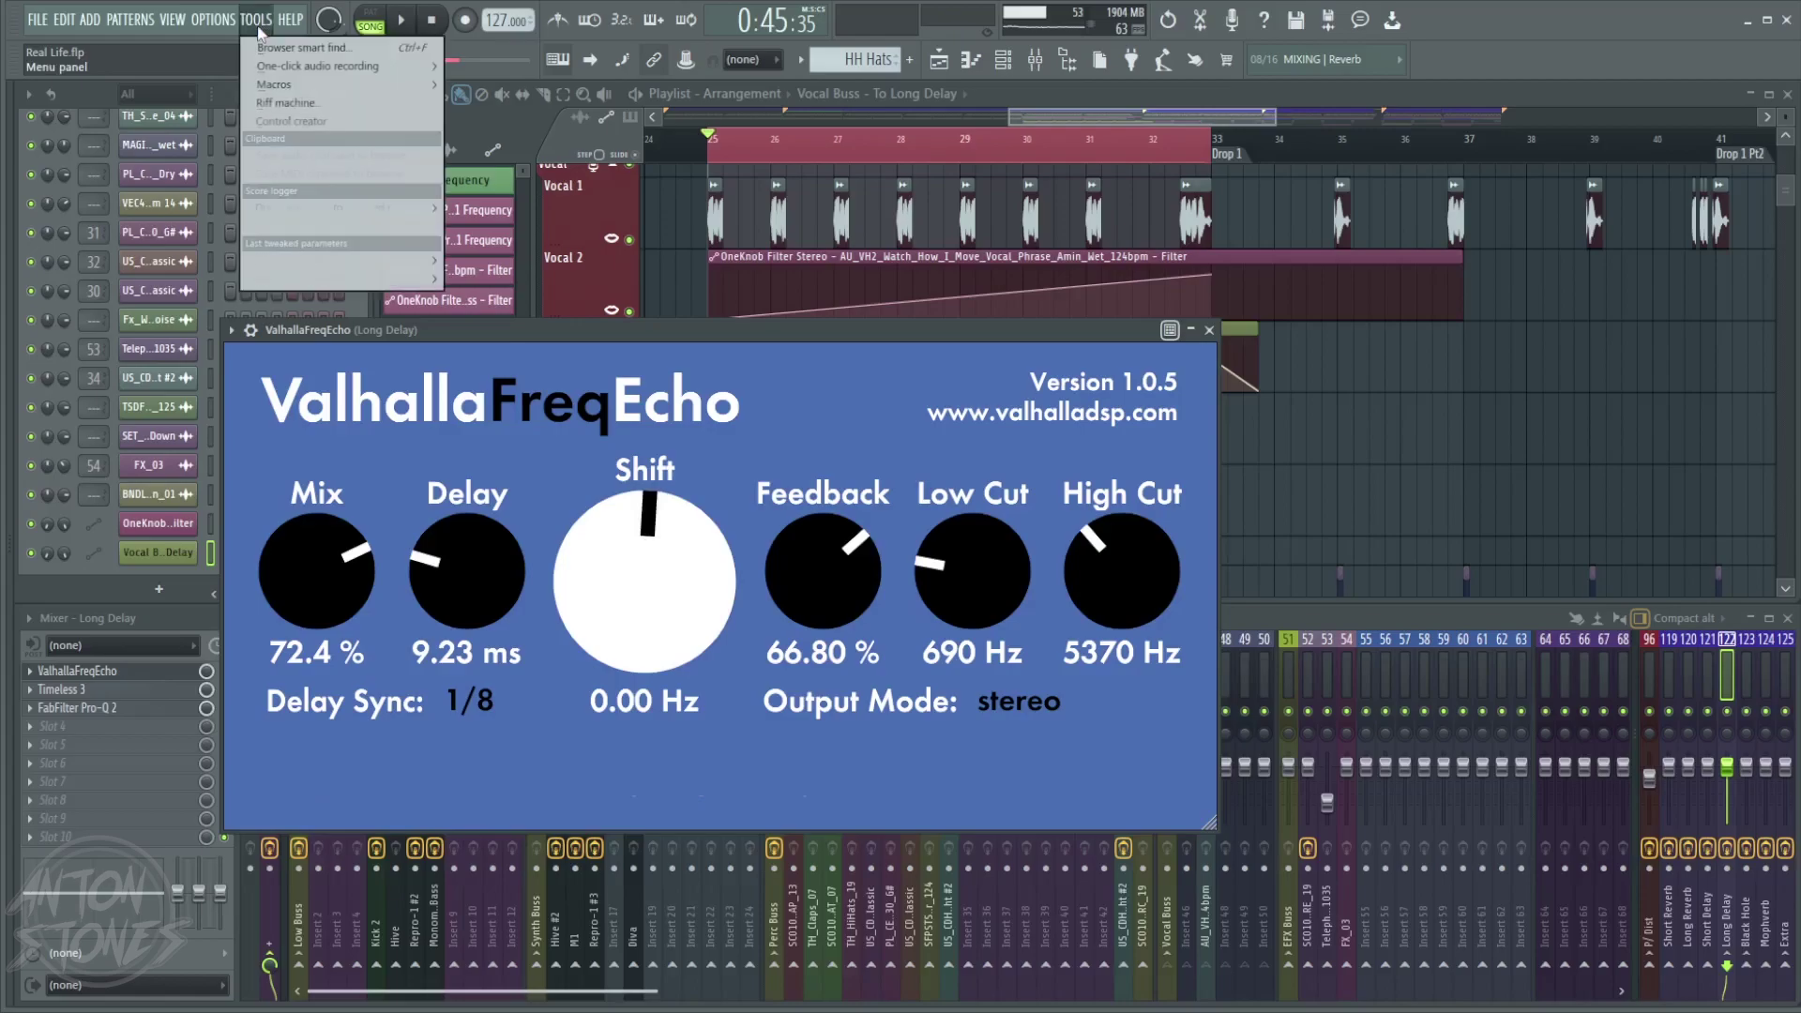
mouse_move(394, 259)
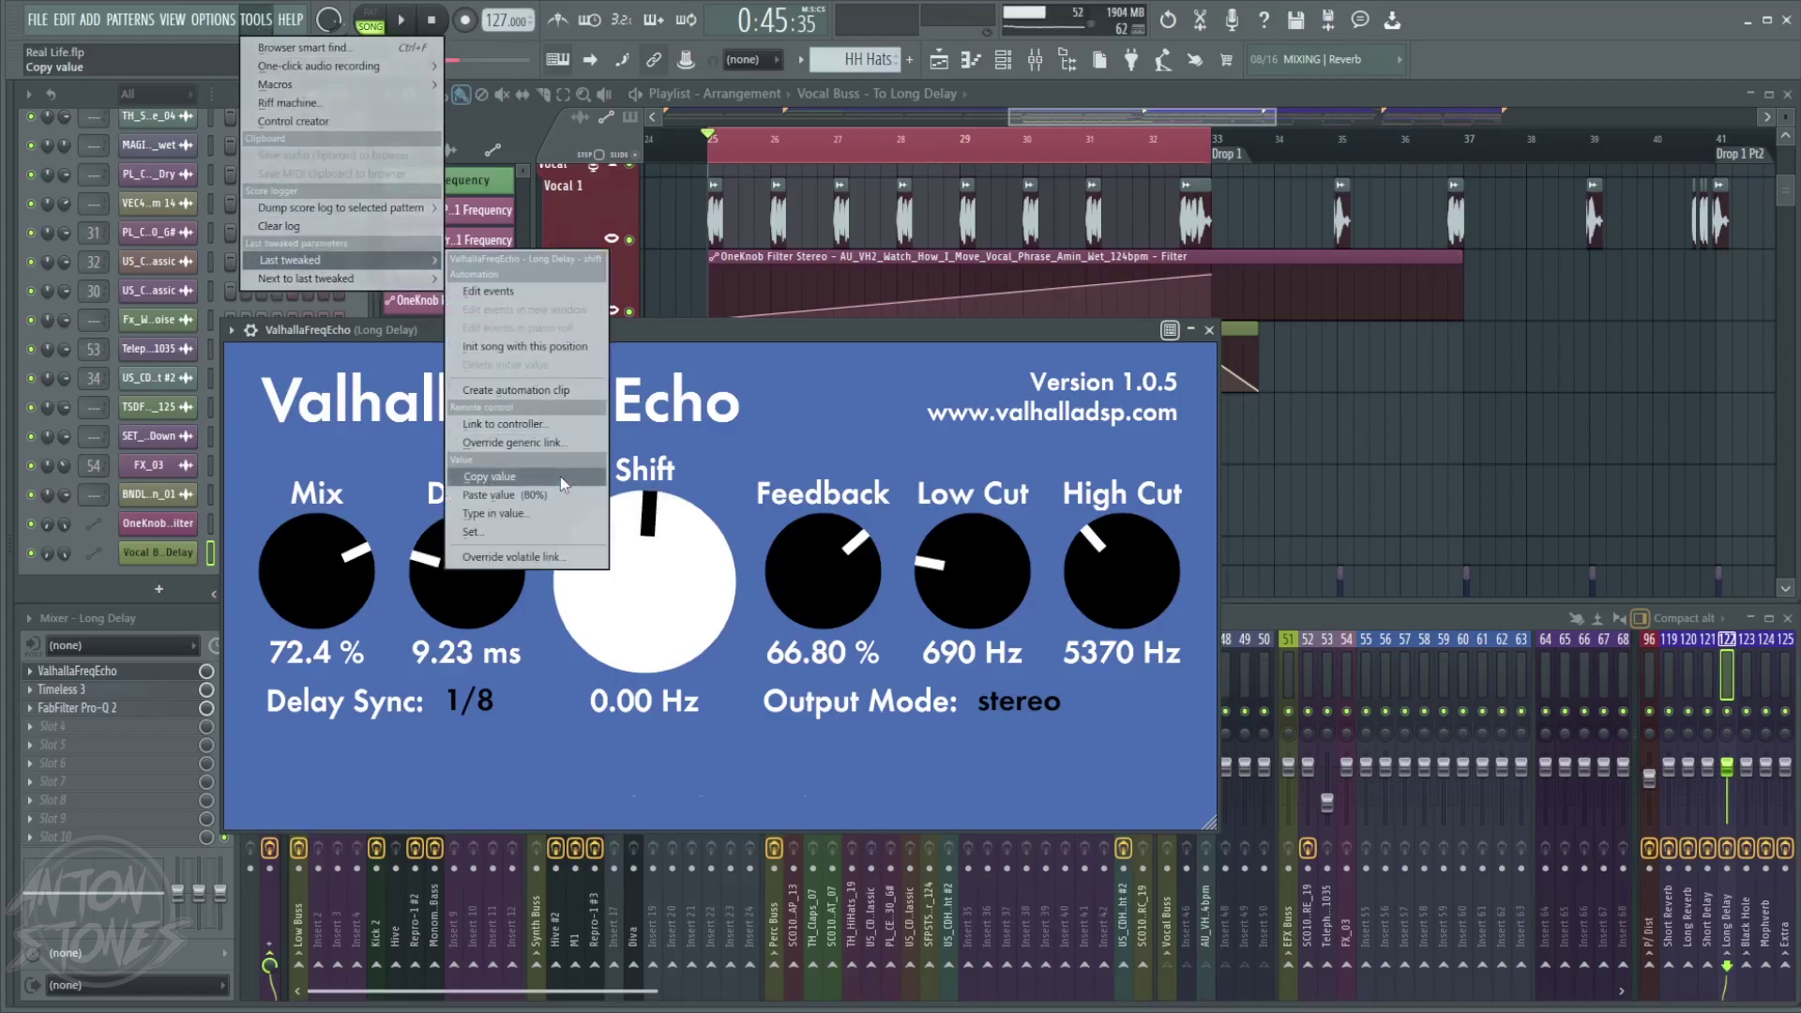
click(574, 391)
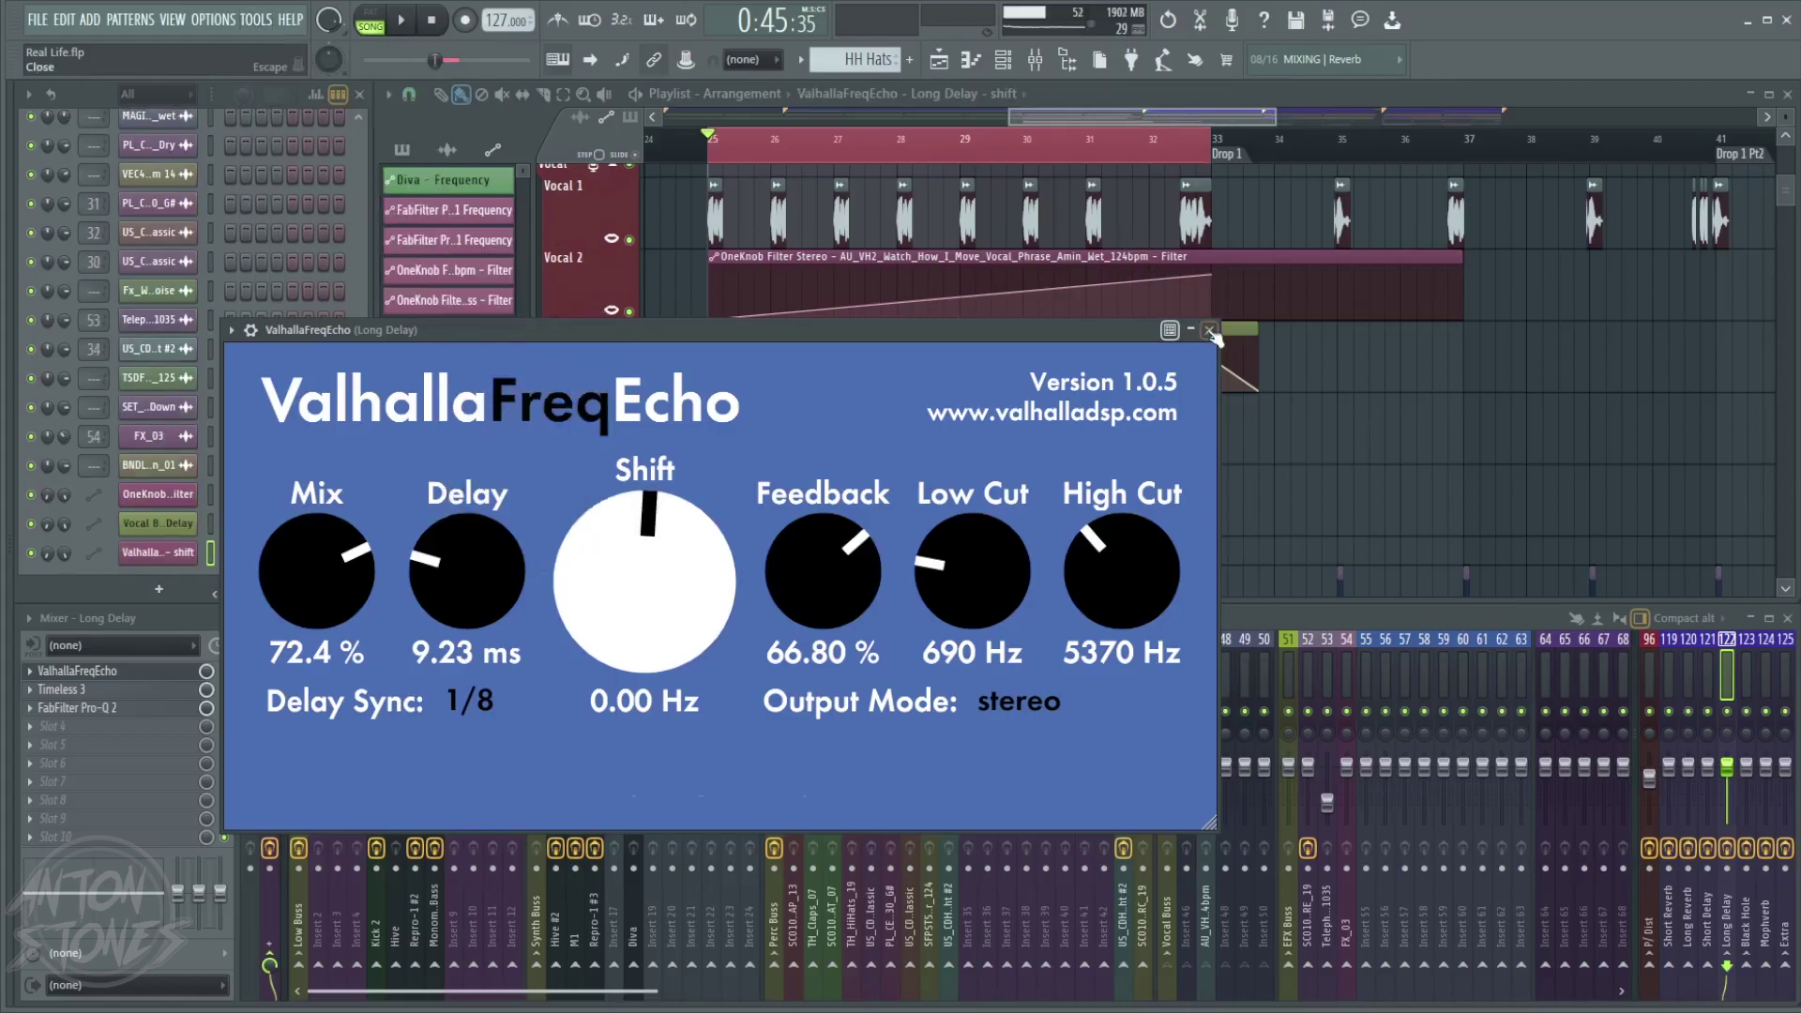
click(1210, 330)
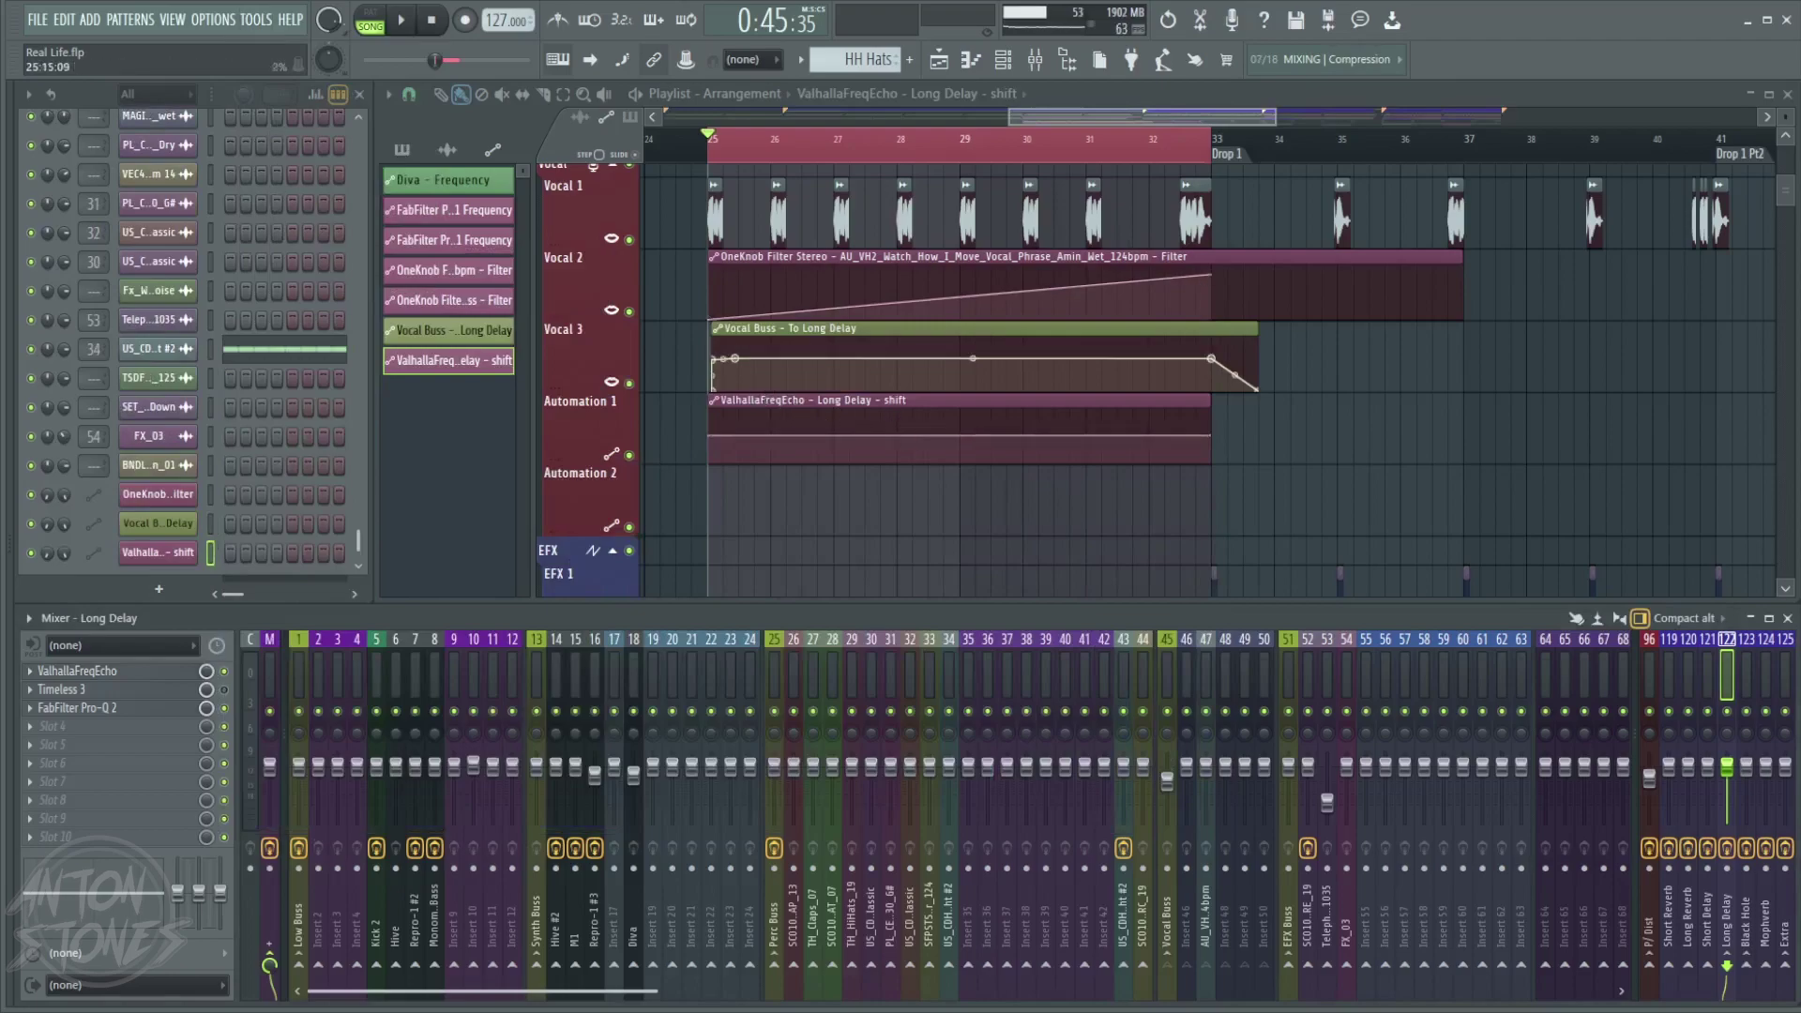
- Extend the shift automation clip past Drop 1, ramp it up to the drop, and copy the first point's value to the end point
scroll(788, 419, up, 1)
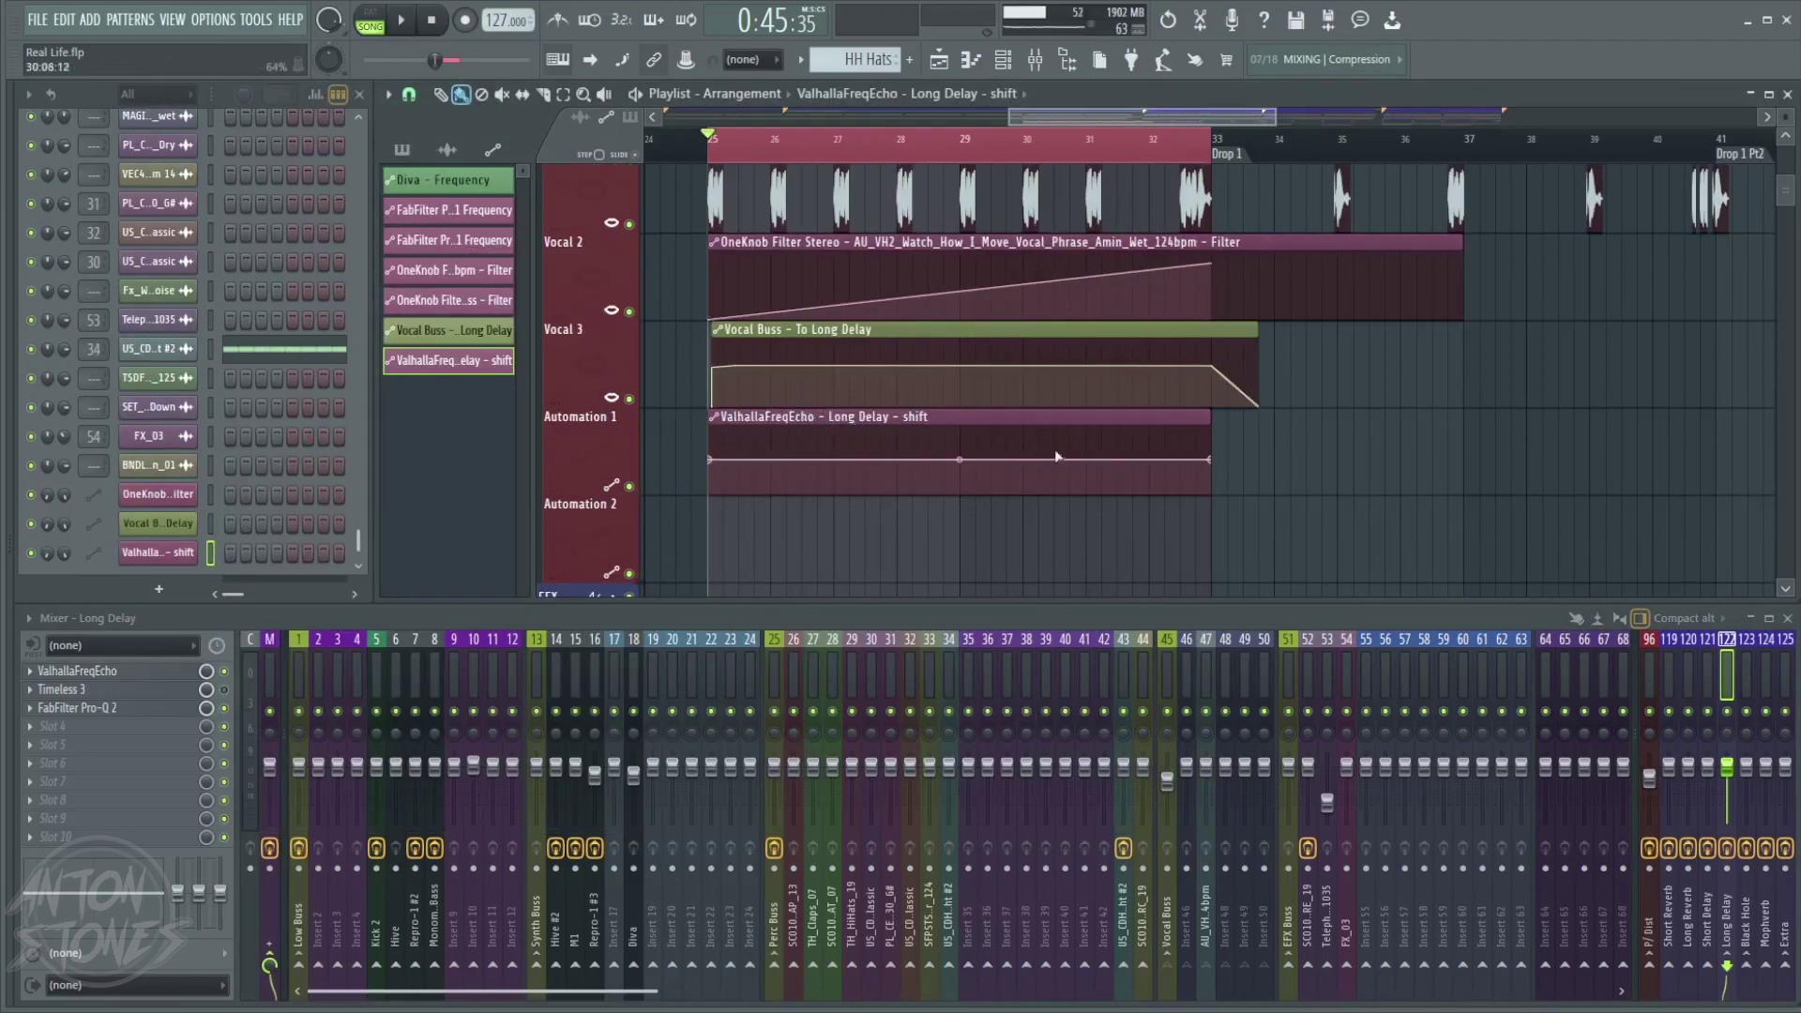
drag(1196, 456, 1243, 451)
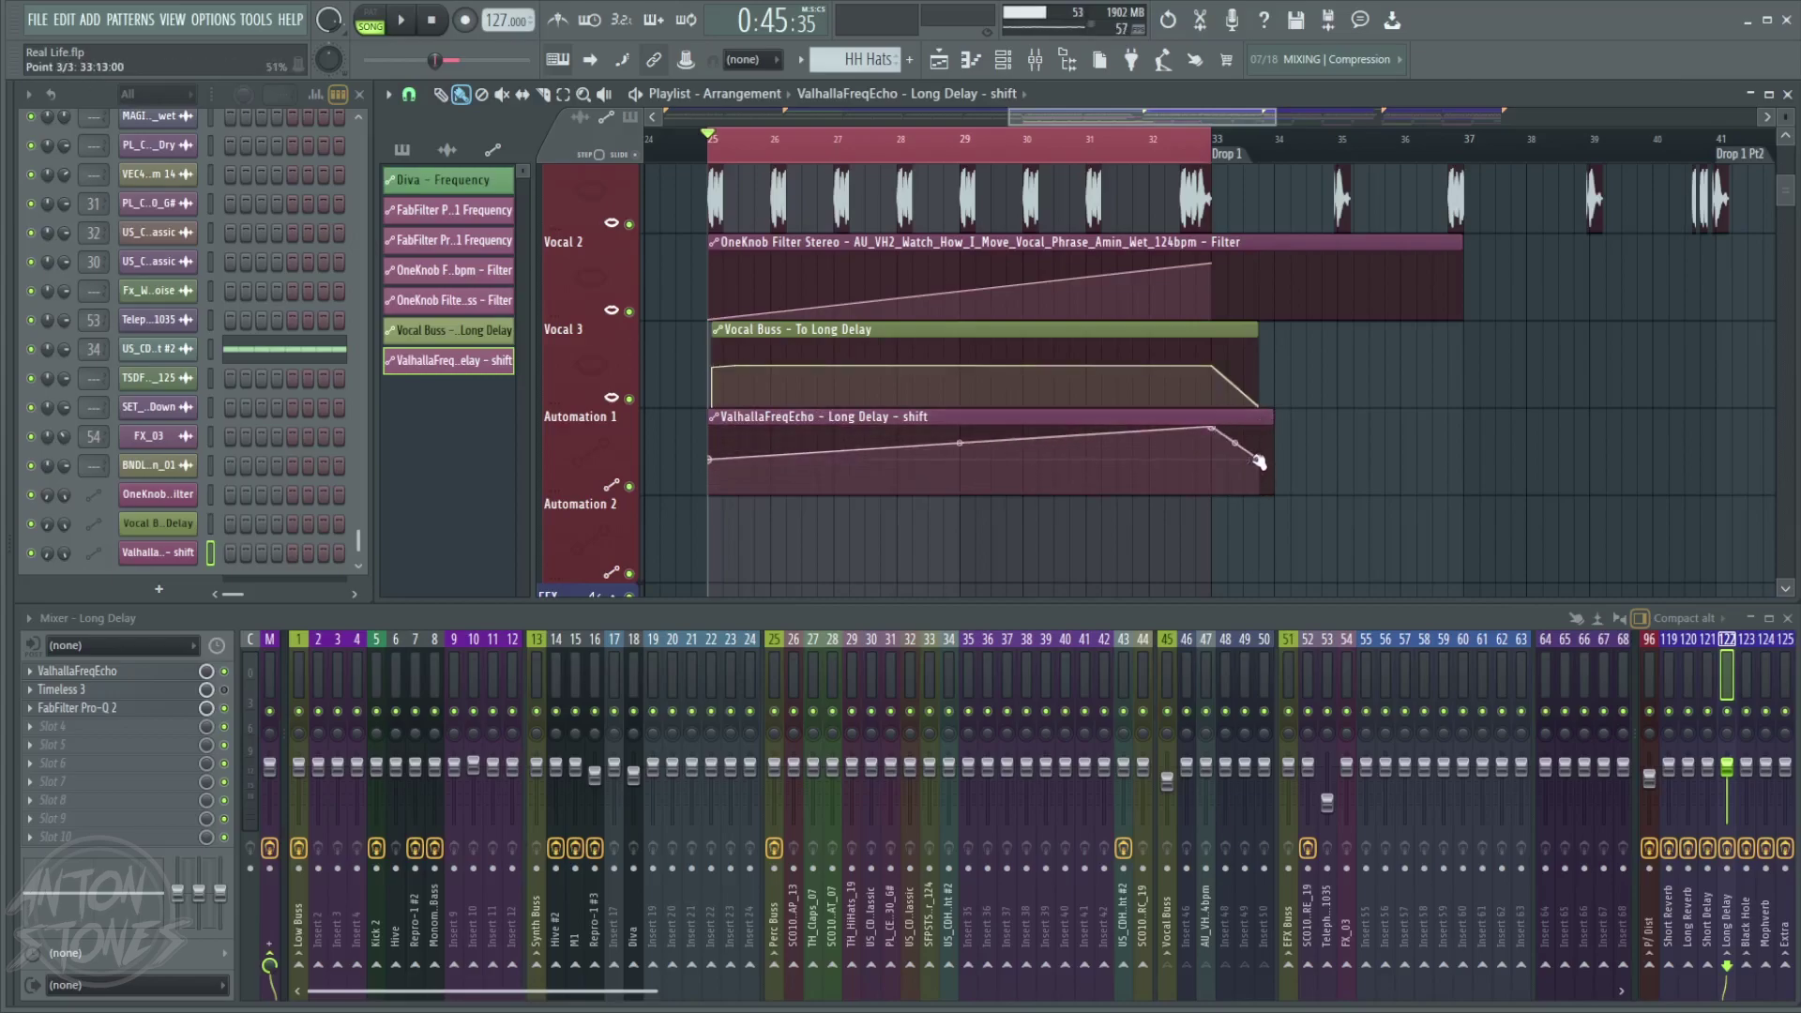
right_click(715, 461)
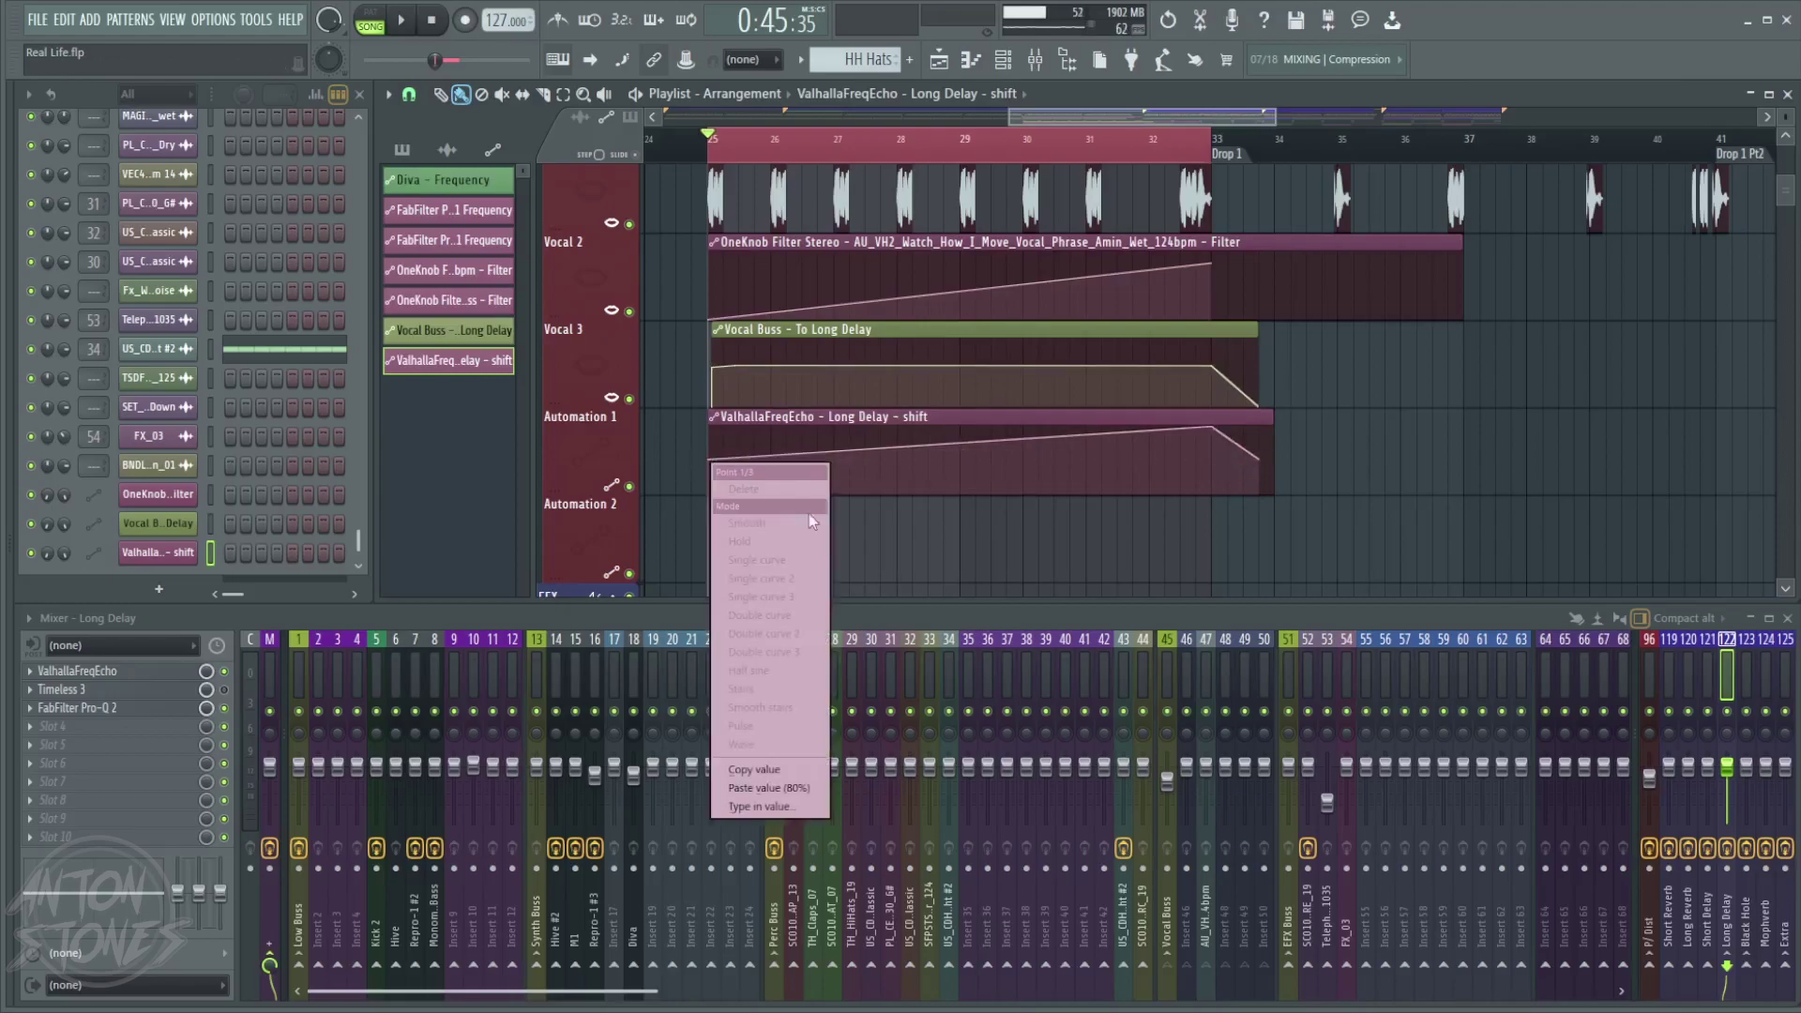
click(771, 770)
right_click(1259, 459)
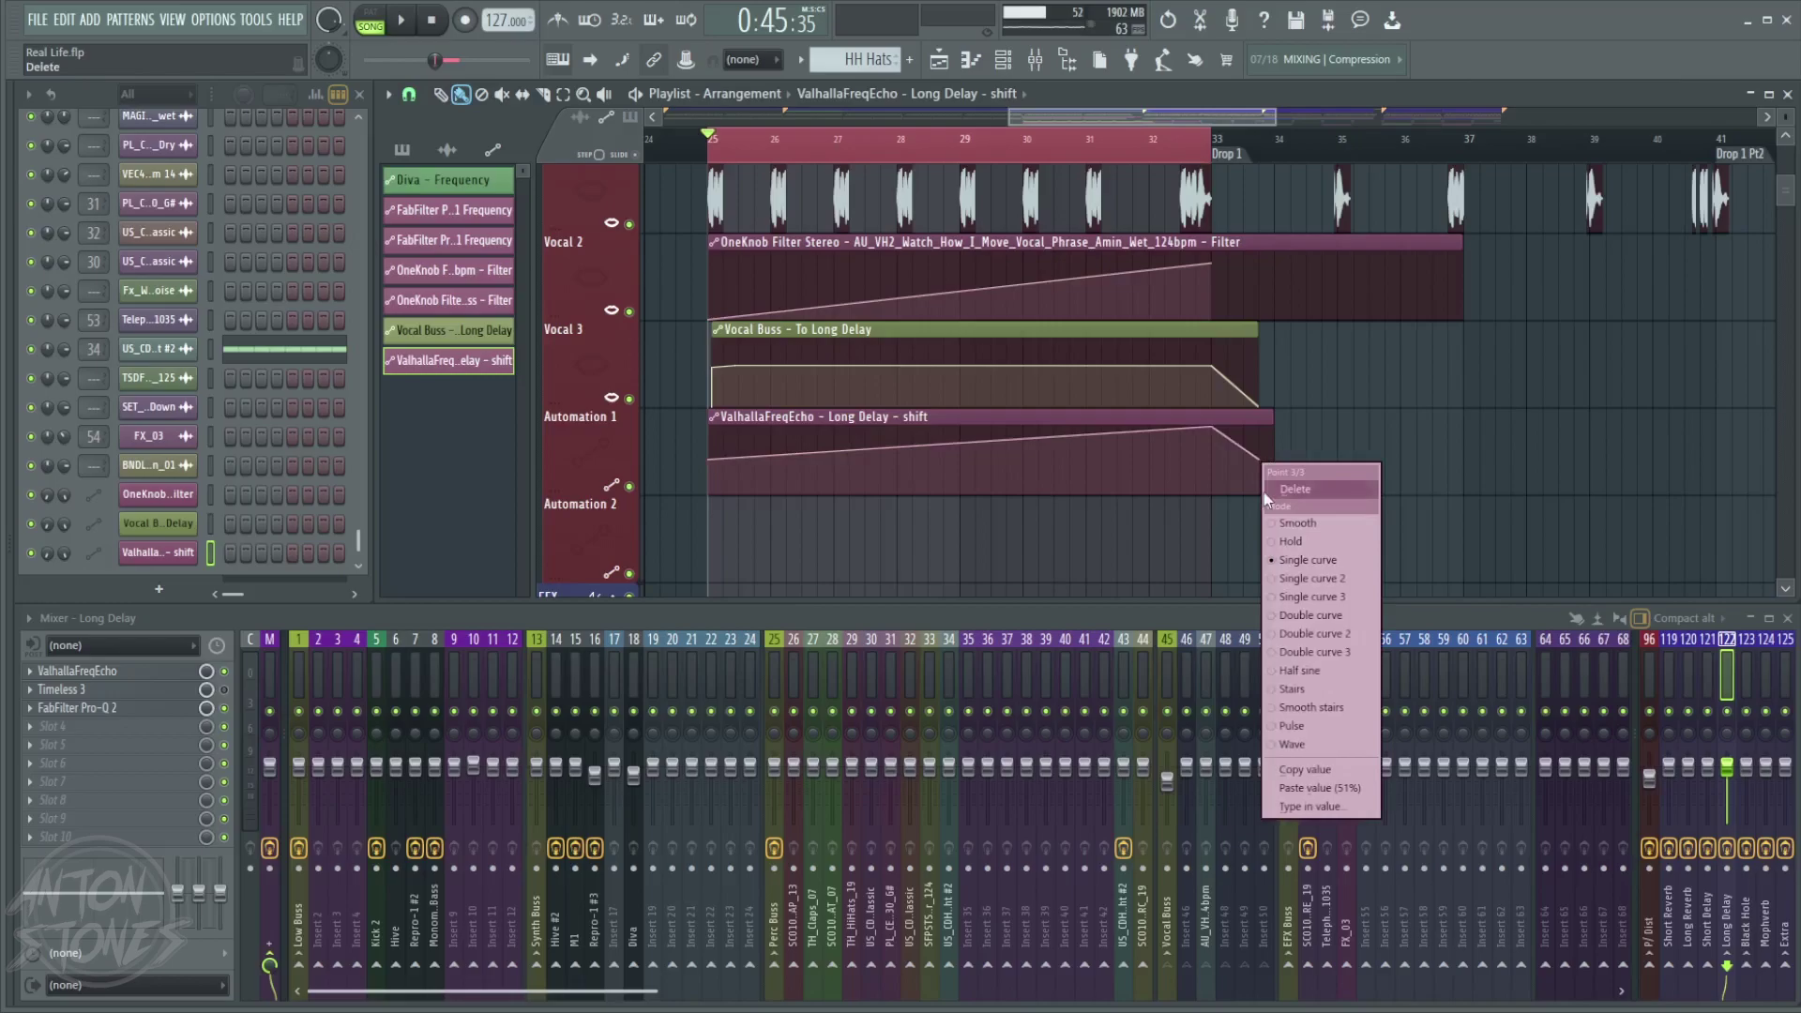
click(1313, 788)
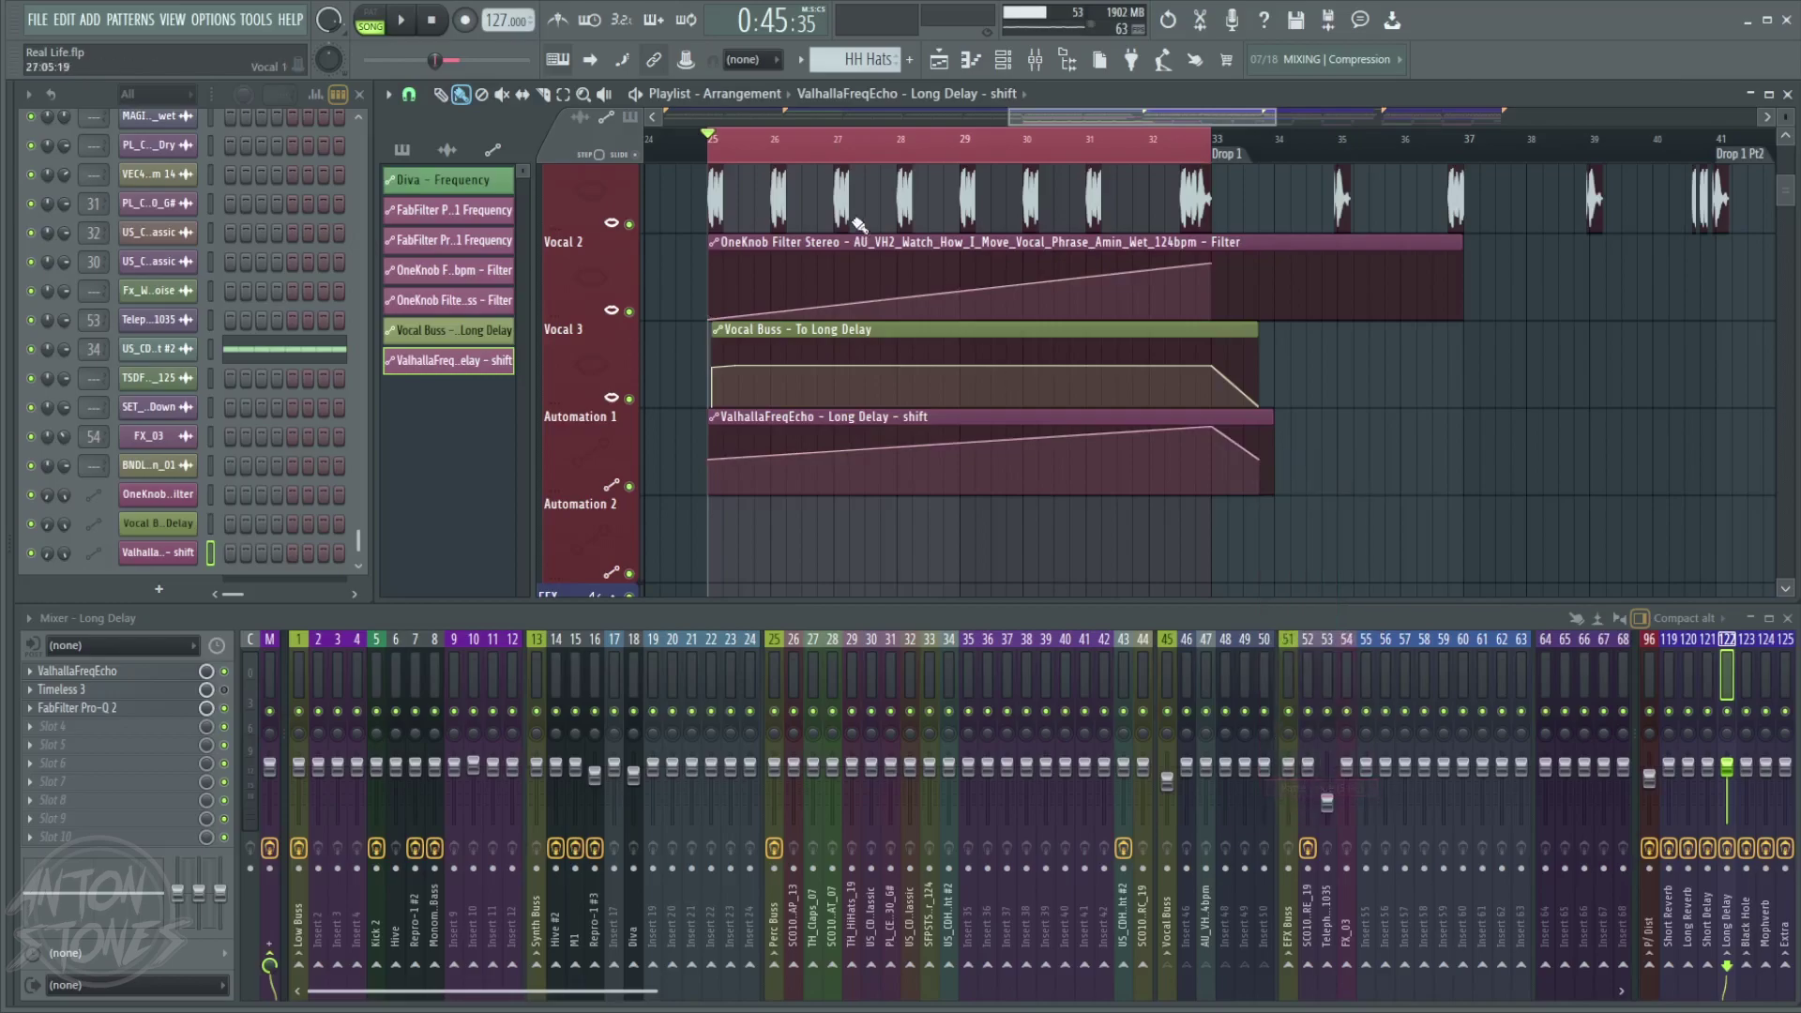
- Clear the time selection, play from just before bar 25, and raise the Feedback in ValhallaFreqEcho to 76.4%
click(683, 154)
key(space)
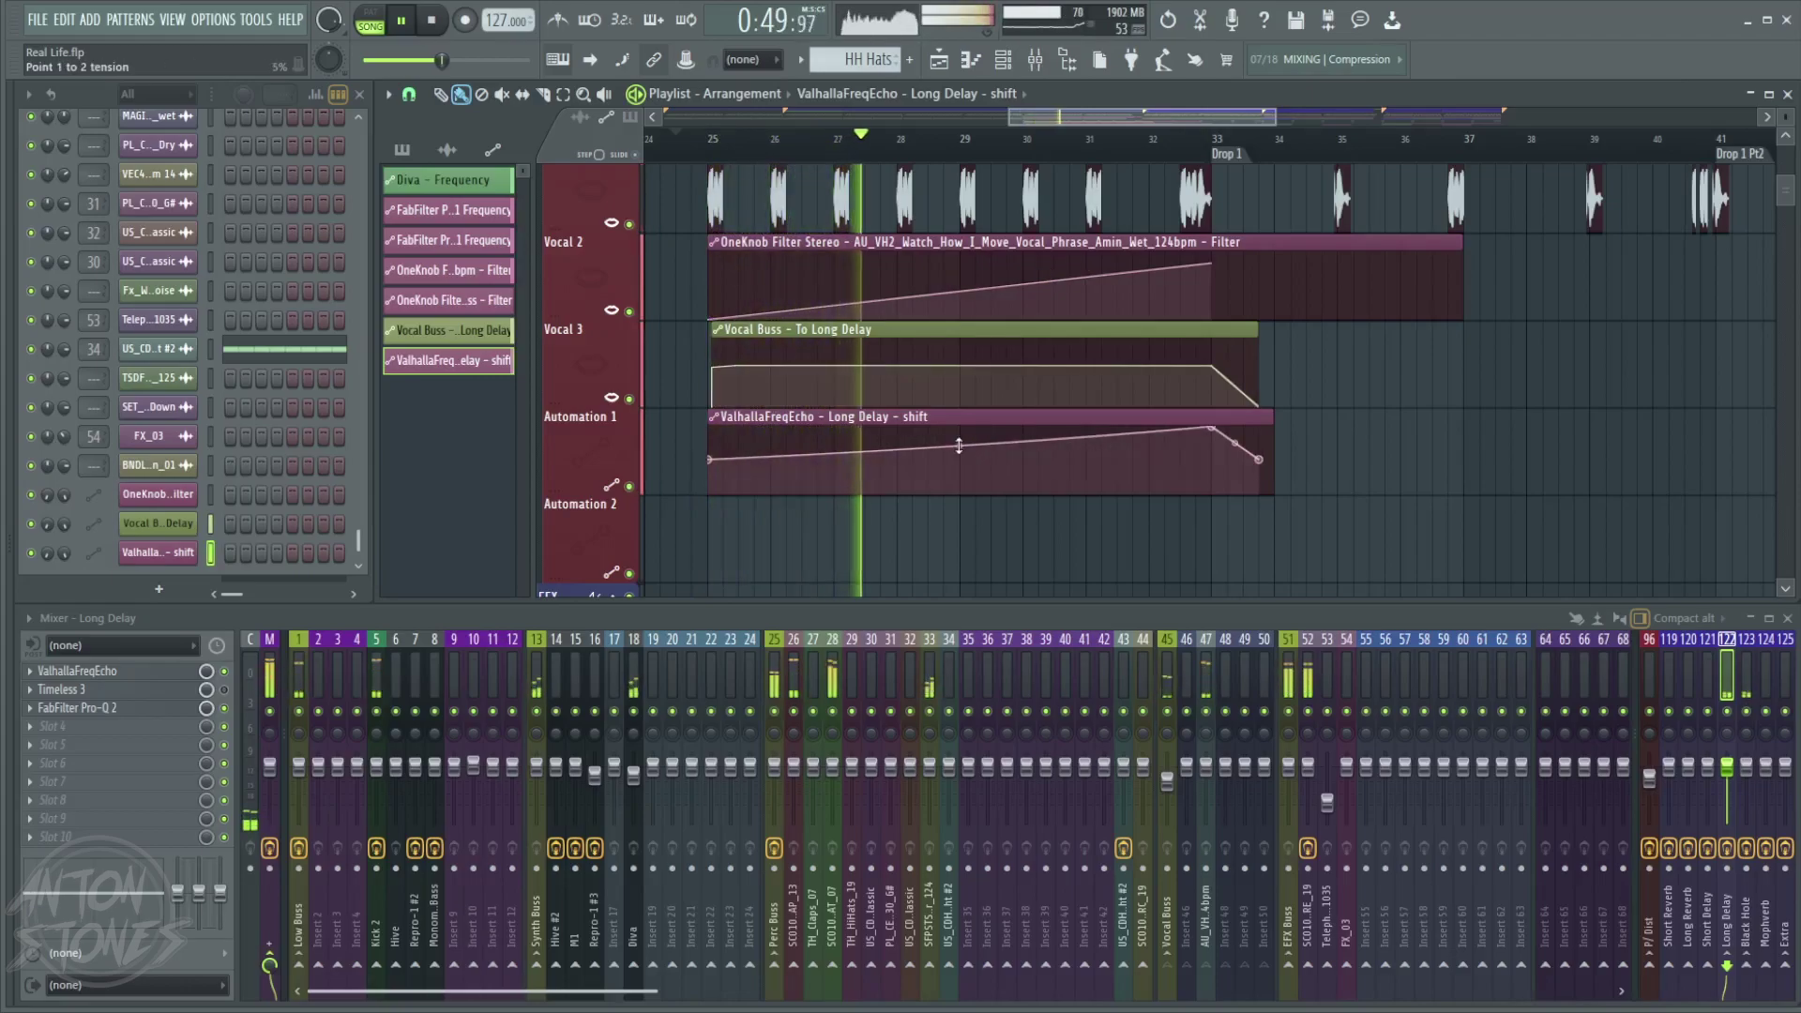
click(141, 670)
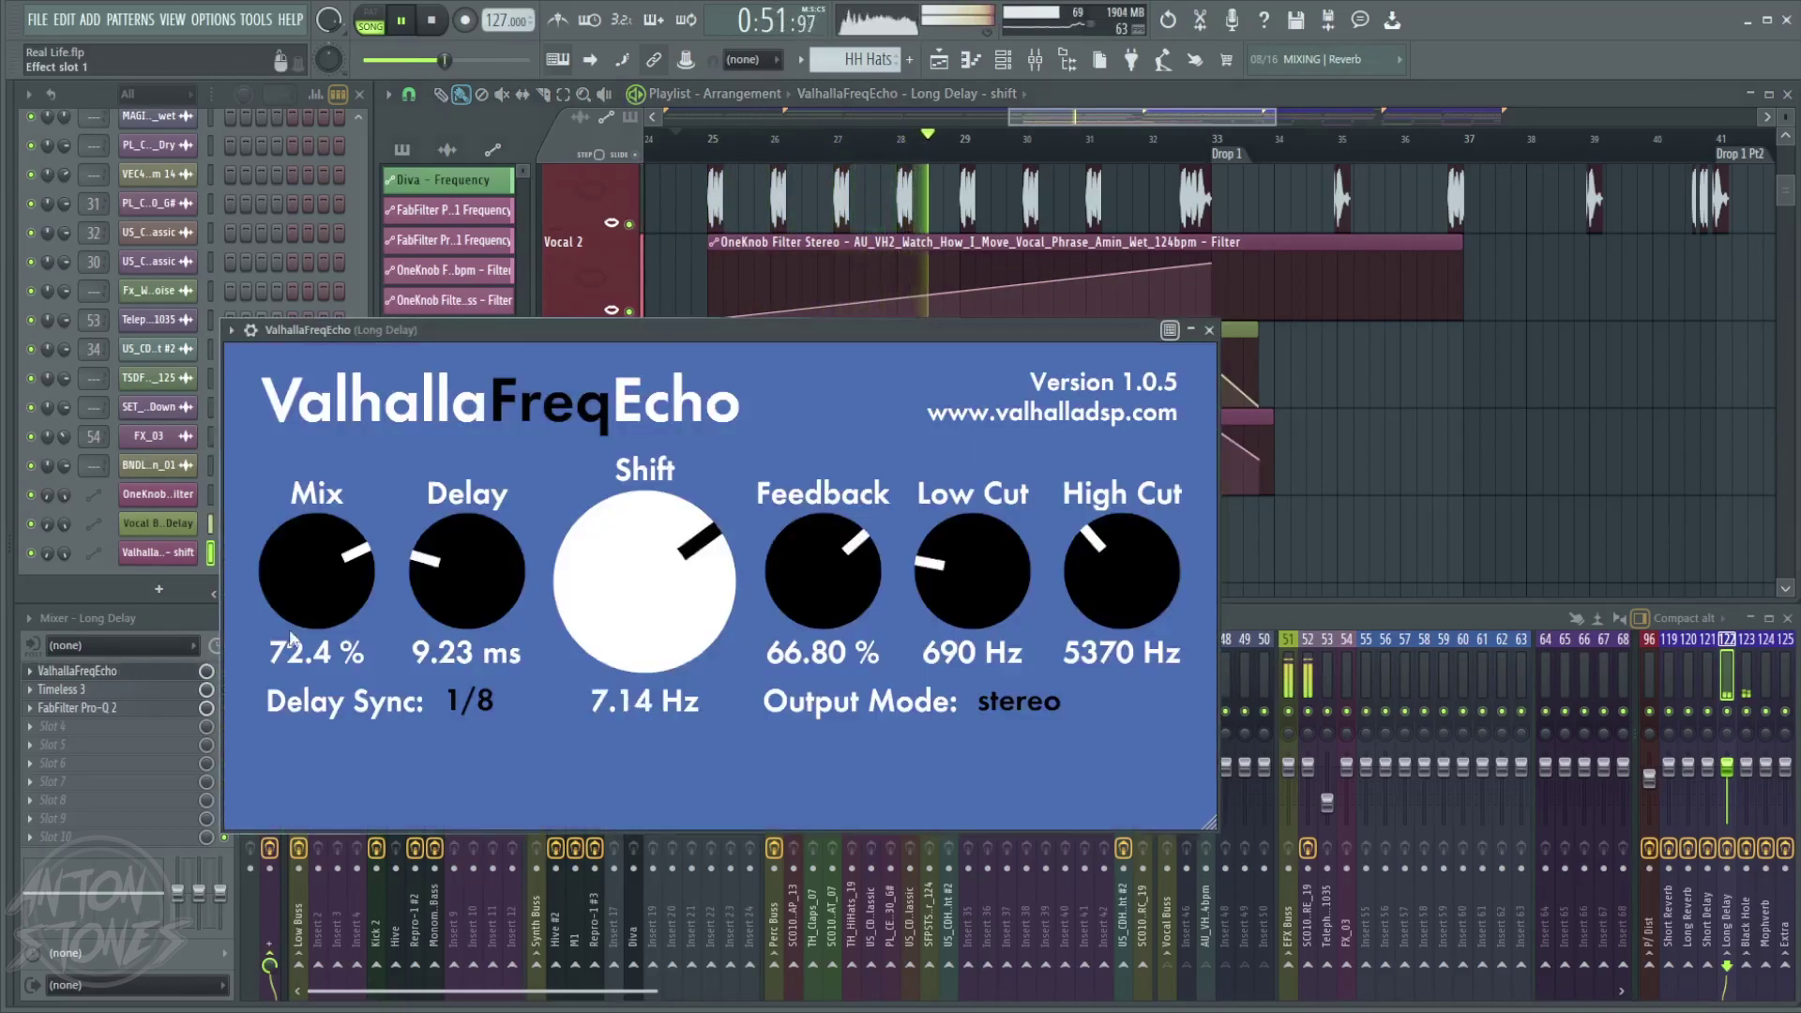
scroll(796, 598, up, 1)
drag(796, 598, 802, 576)
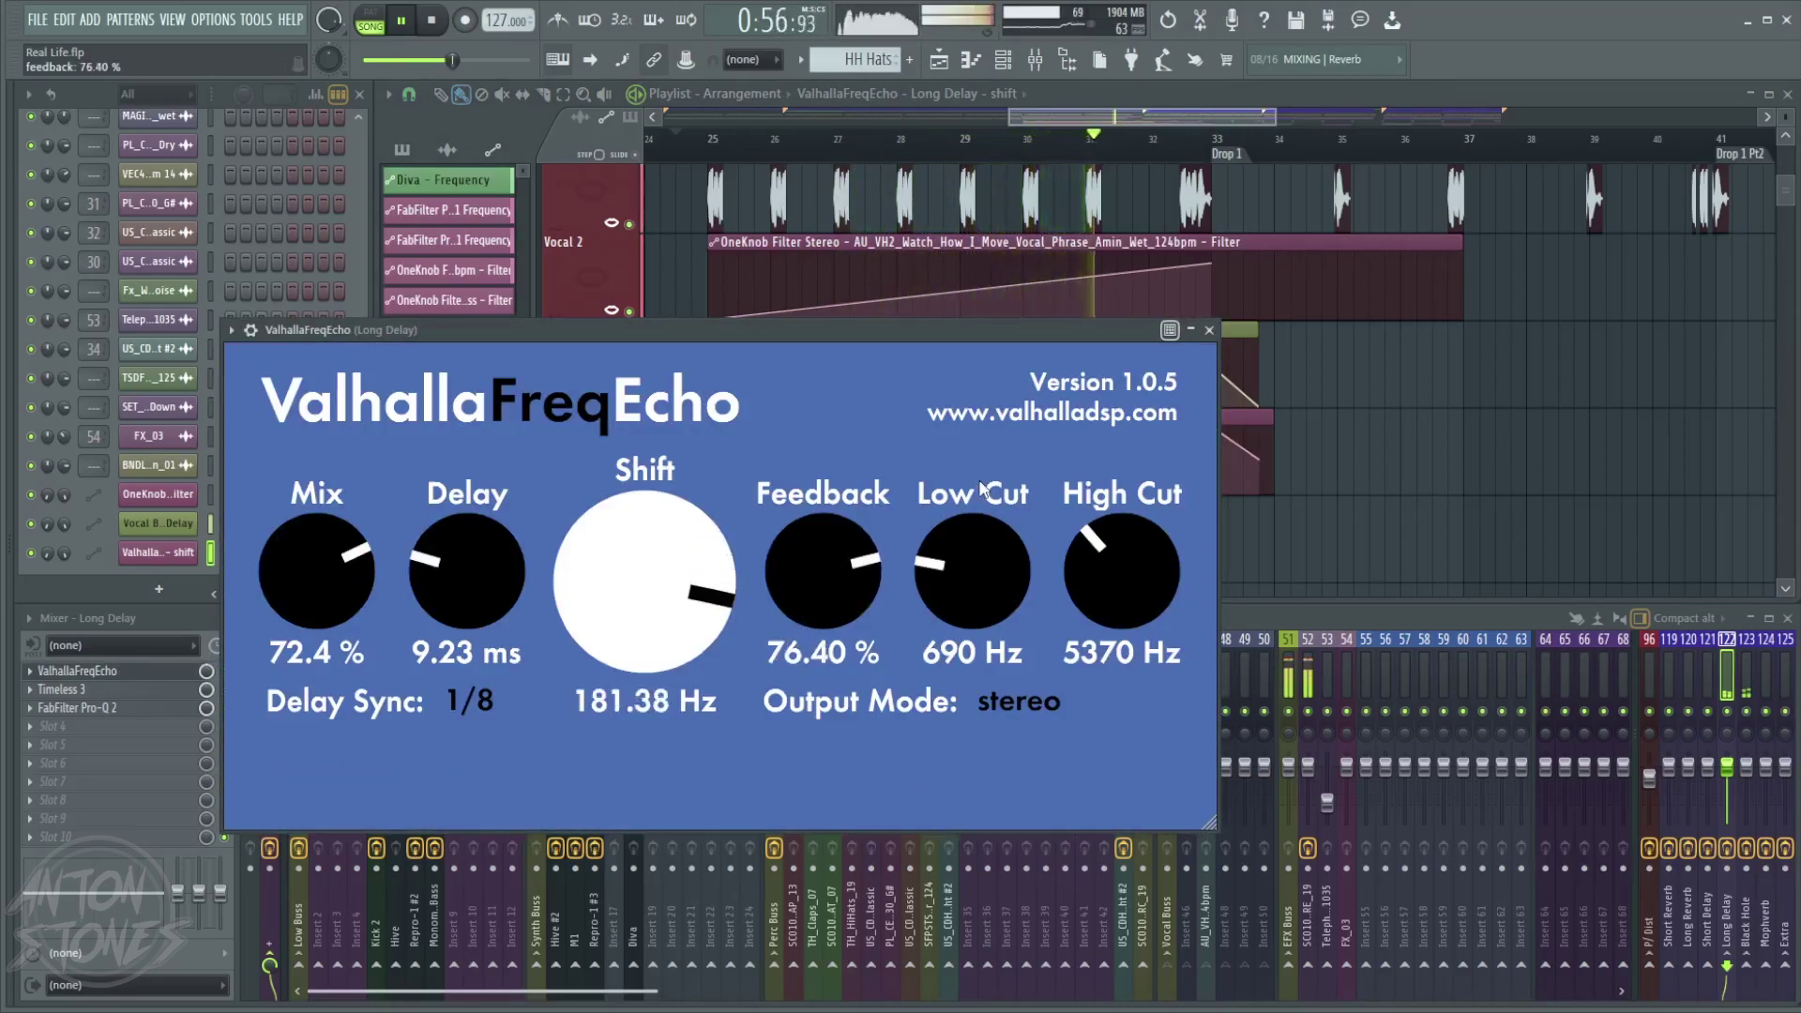
- Lengthen the fade-out of the Vocal Buss to Long Delay automation so that it ends at about bar 35
click(1260, 368)
drag(1257, 405, 1350, 407)
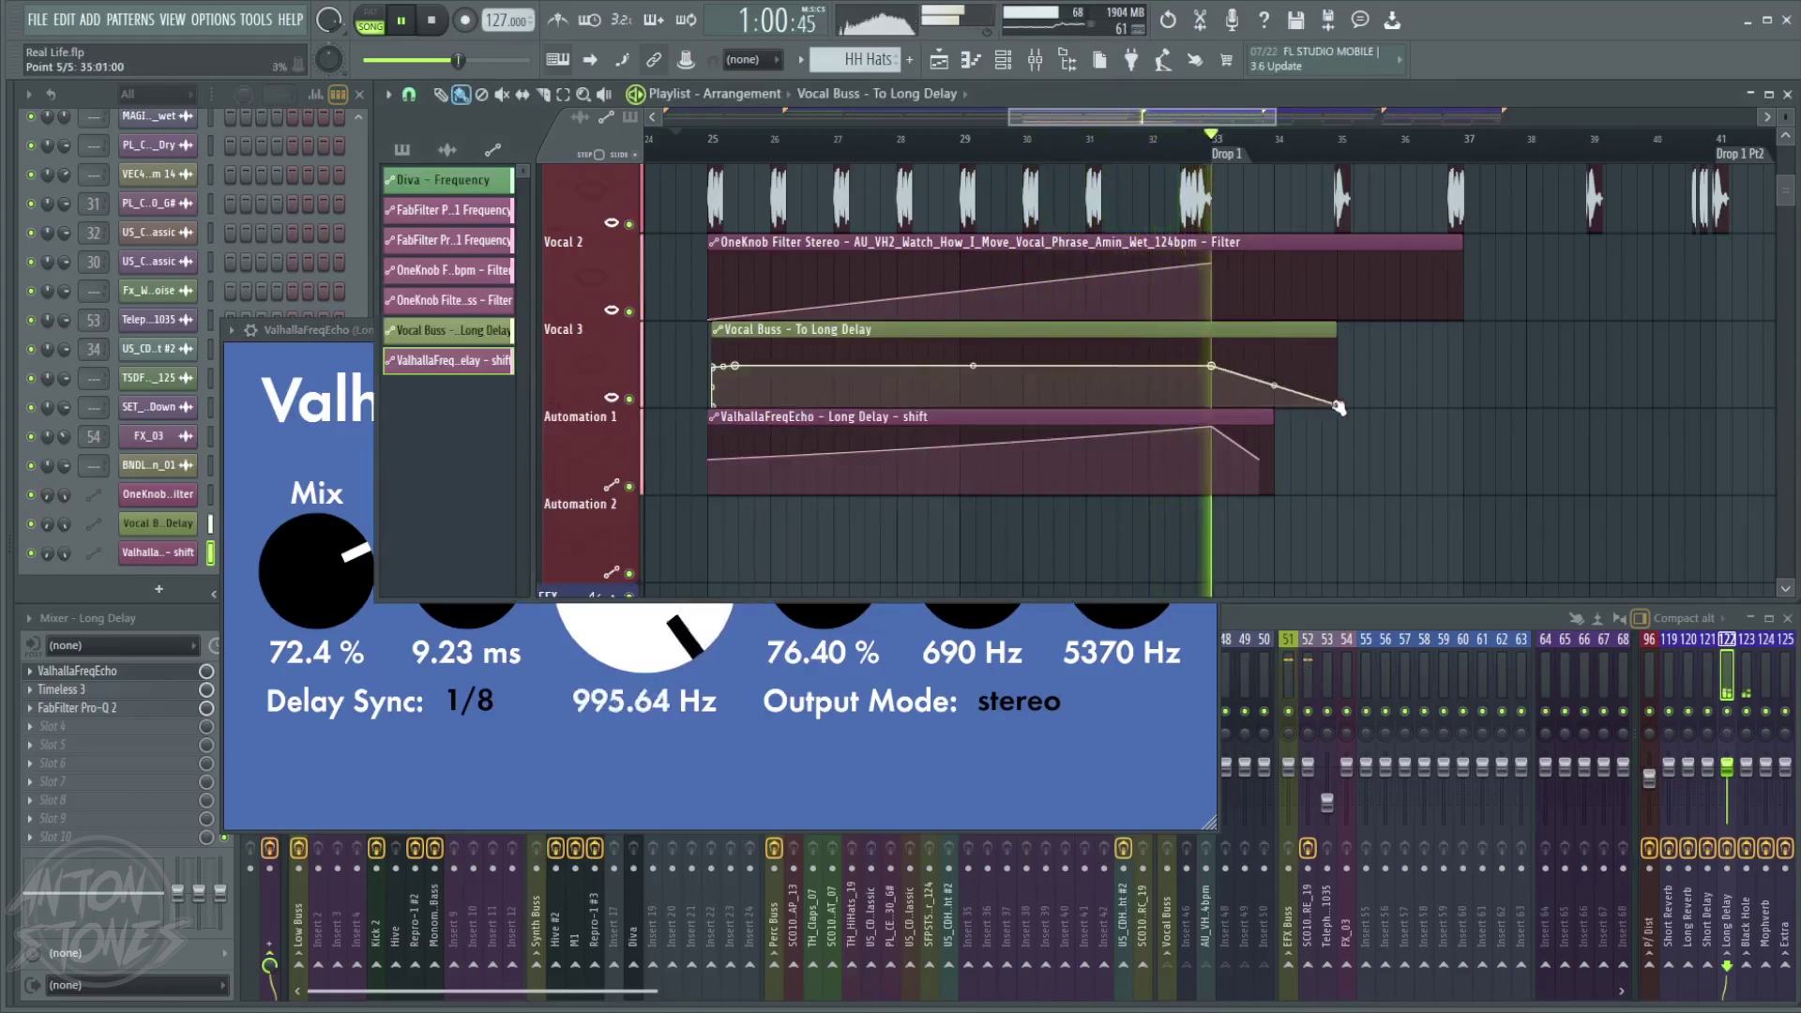
- Set ValhallaFreqEcho's Feedback to 66.4% and High Cut to 4360 Hz, stop playback, close the plugin and select the shift clip
click(332, 330)
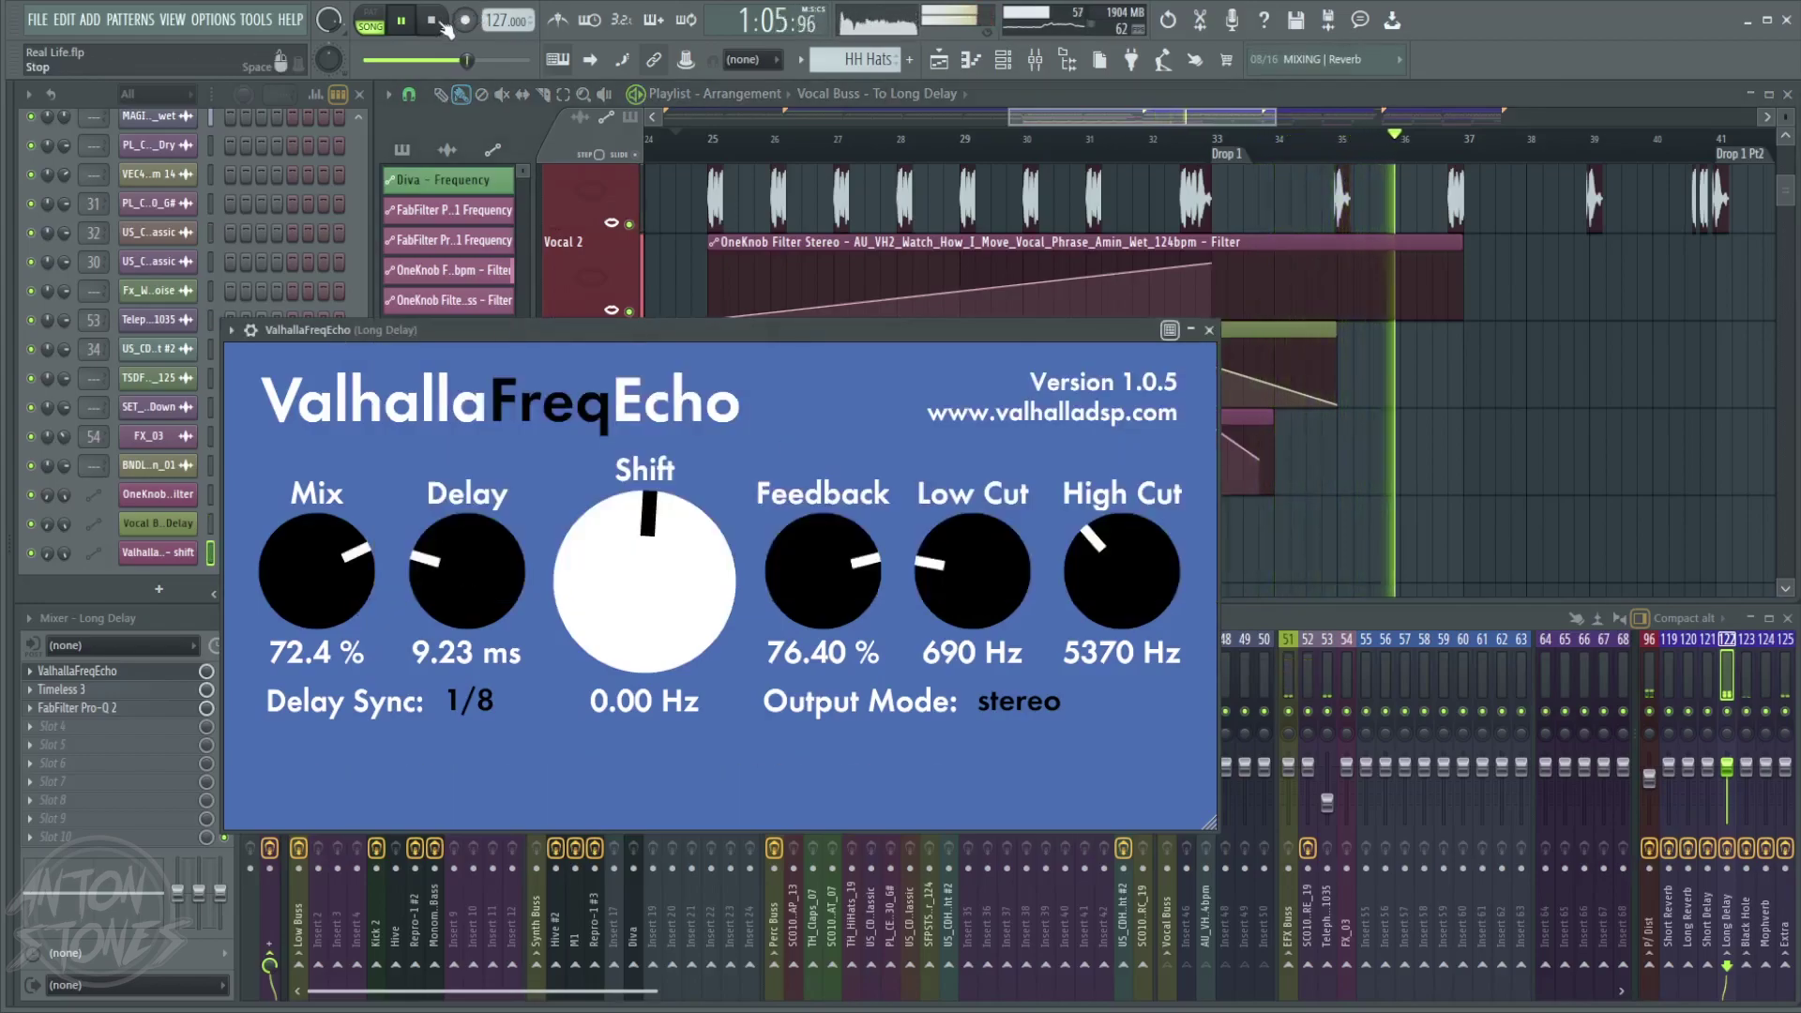
drag(824, 571, 829, 586)
drag(1130, 572, 1135, 593)
key(space)
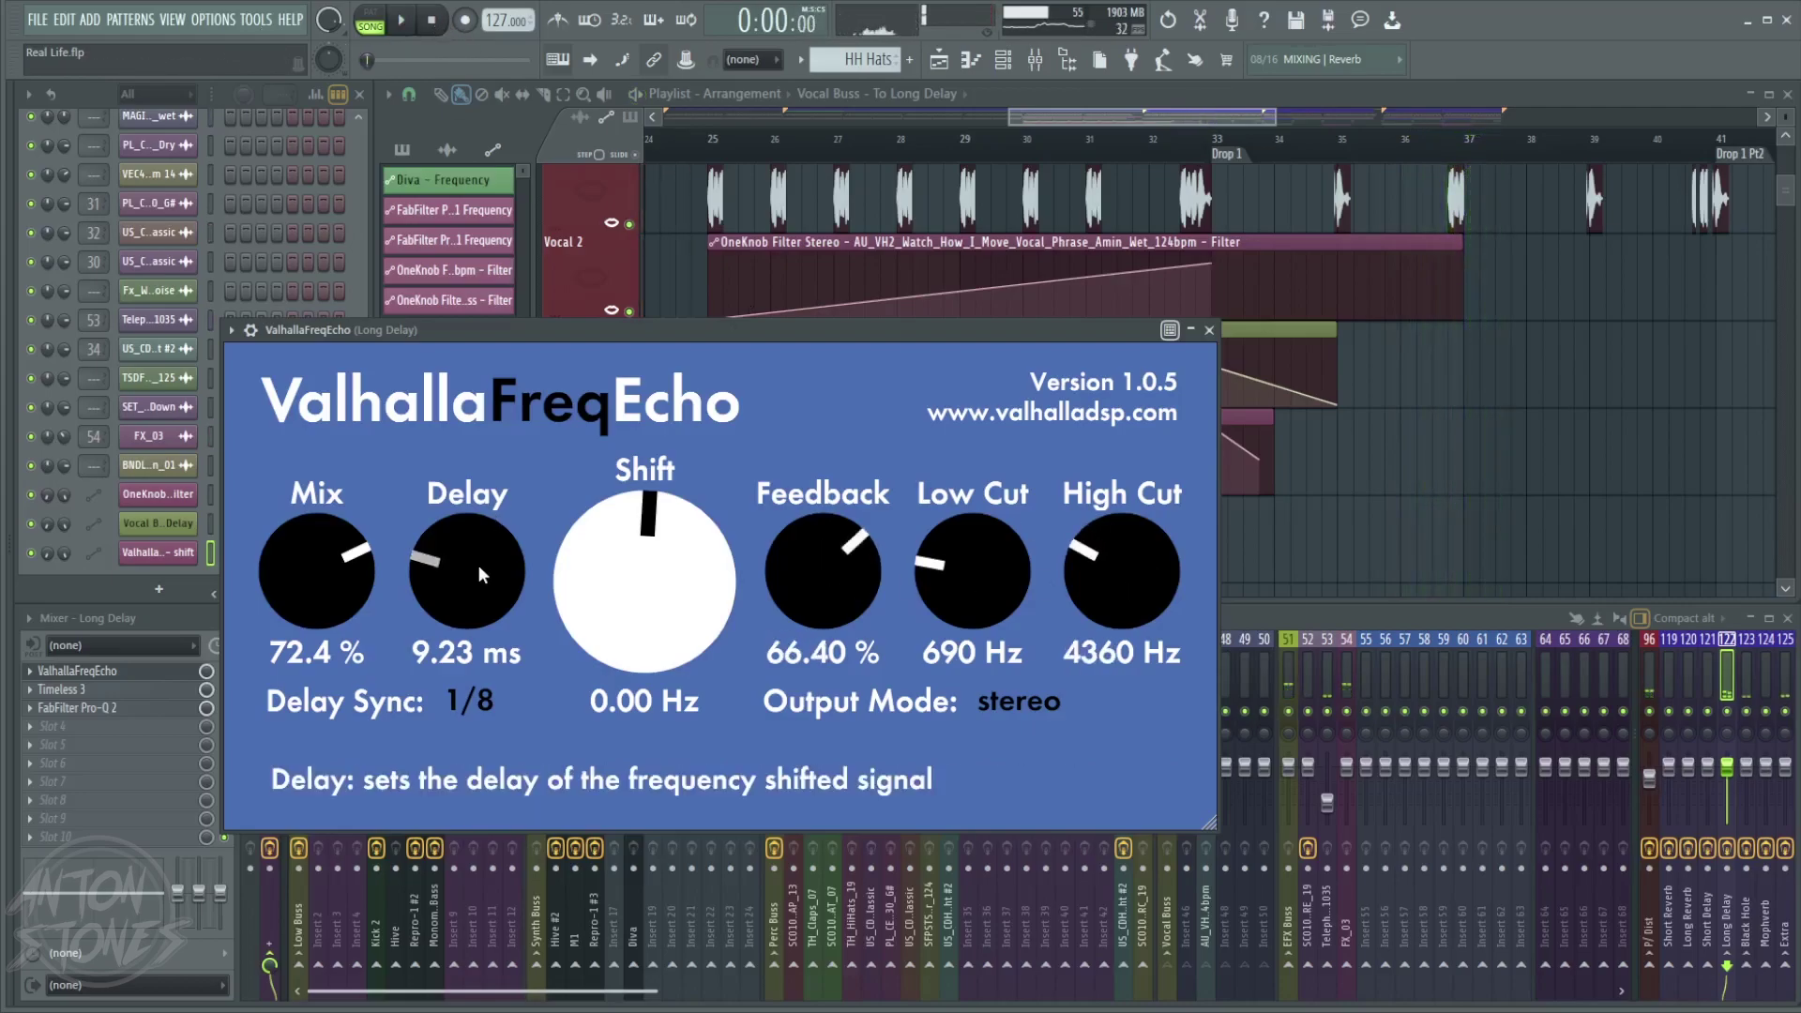
drag(1109, 326, 1193, 317)
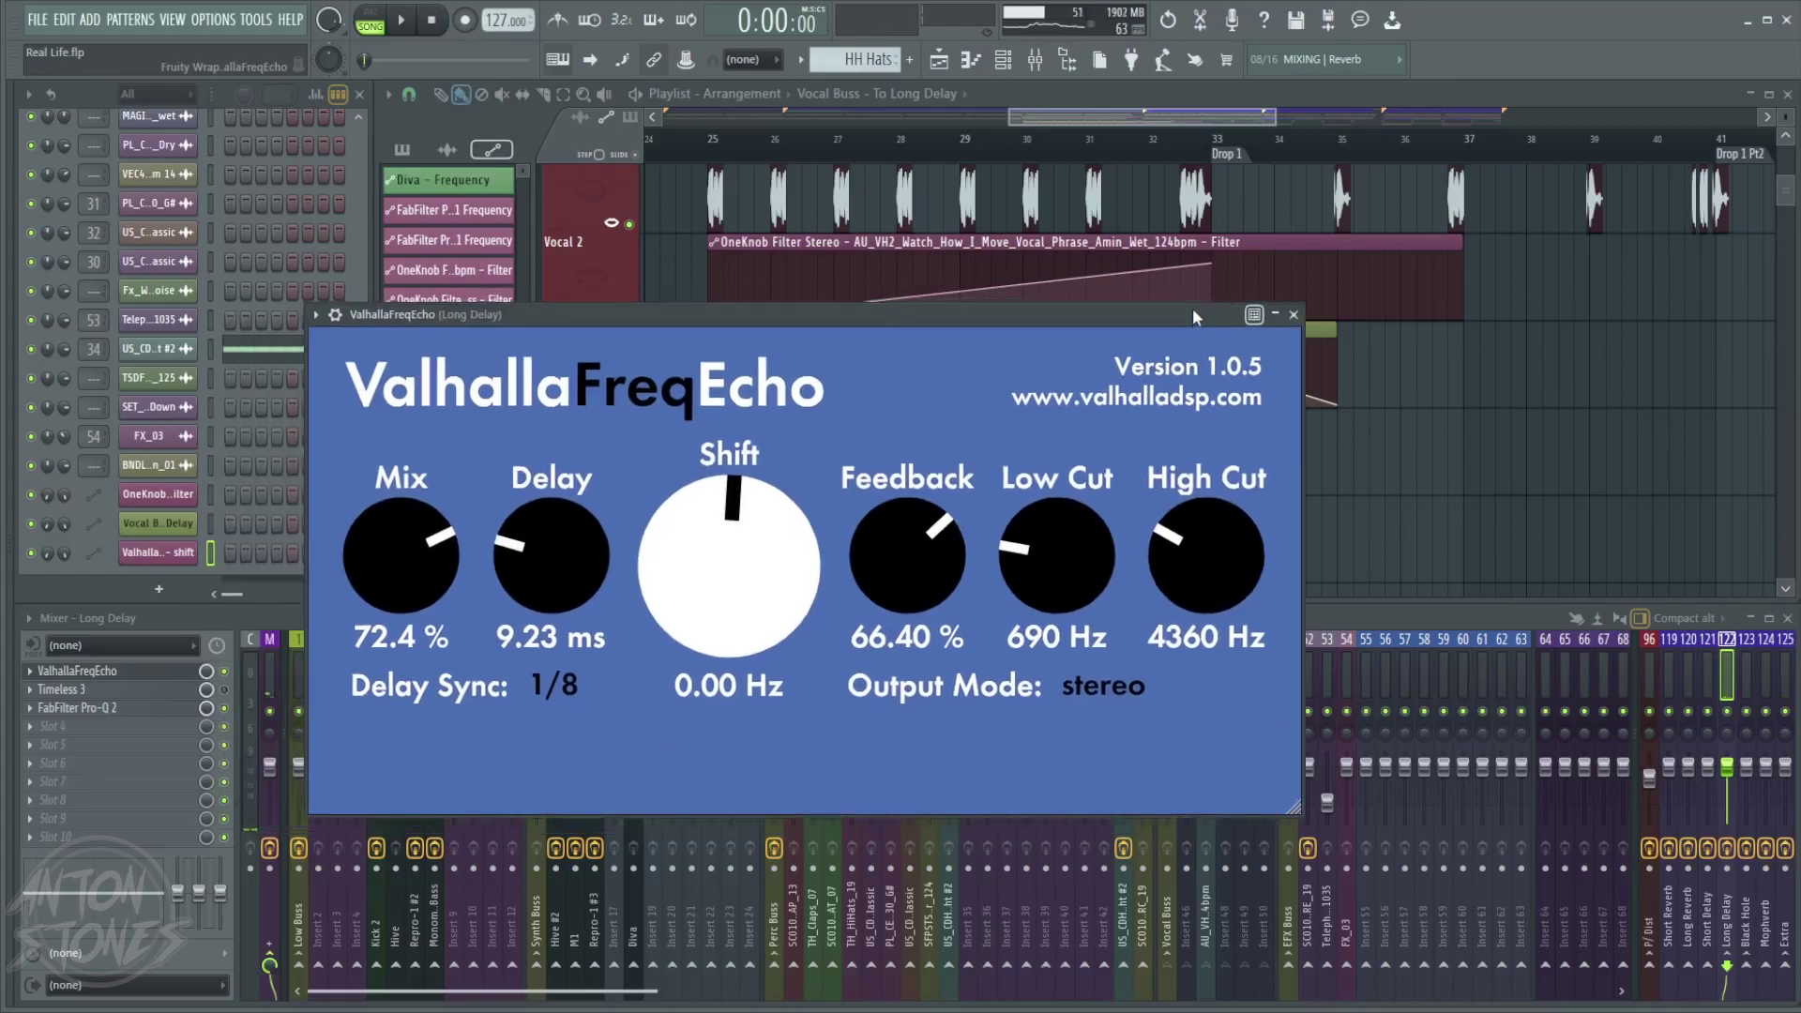
click(1292, 315)
click(1221, 434)
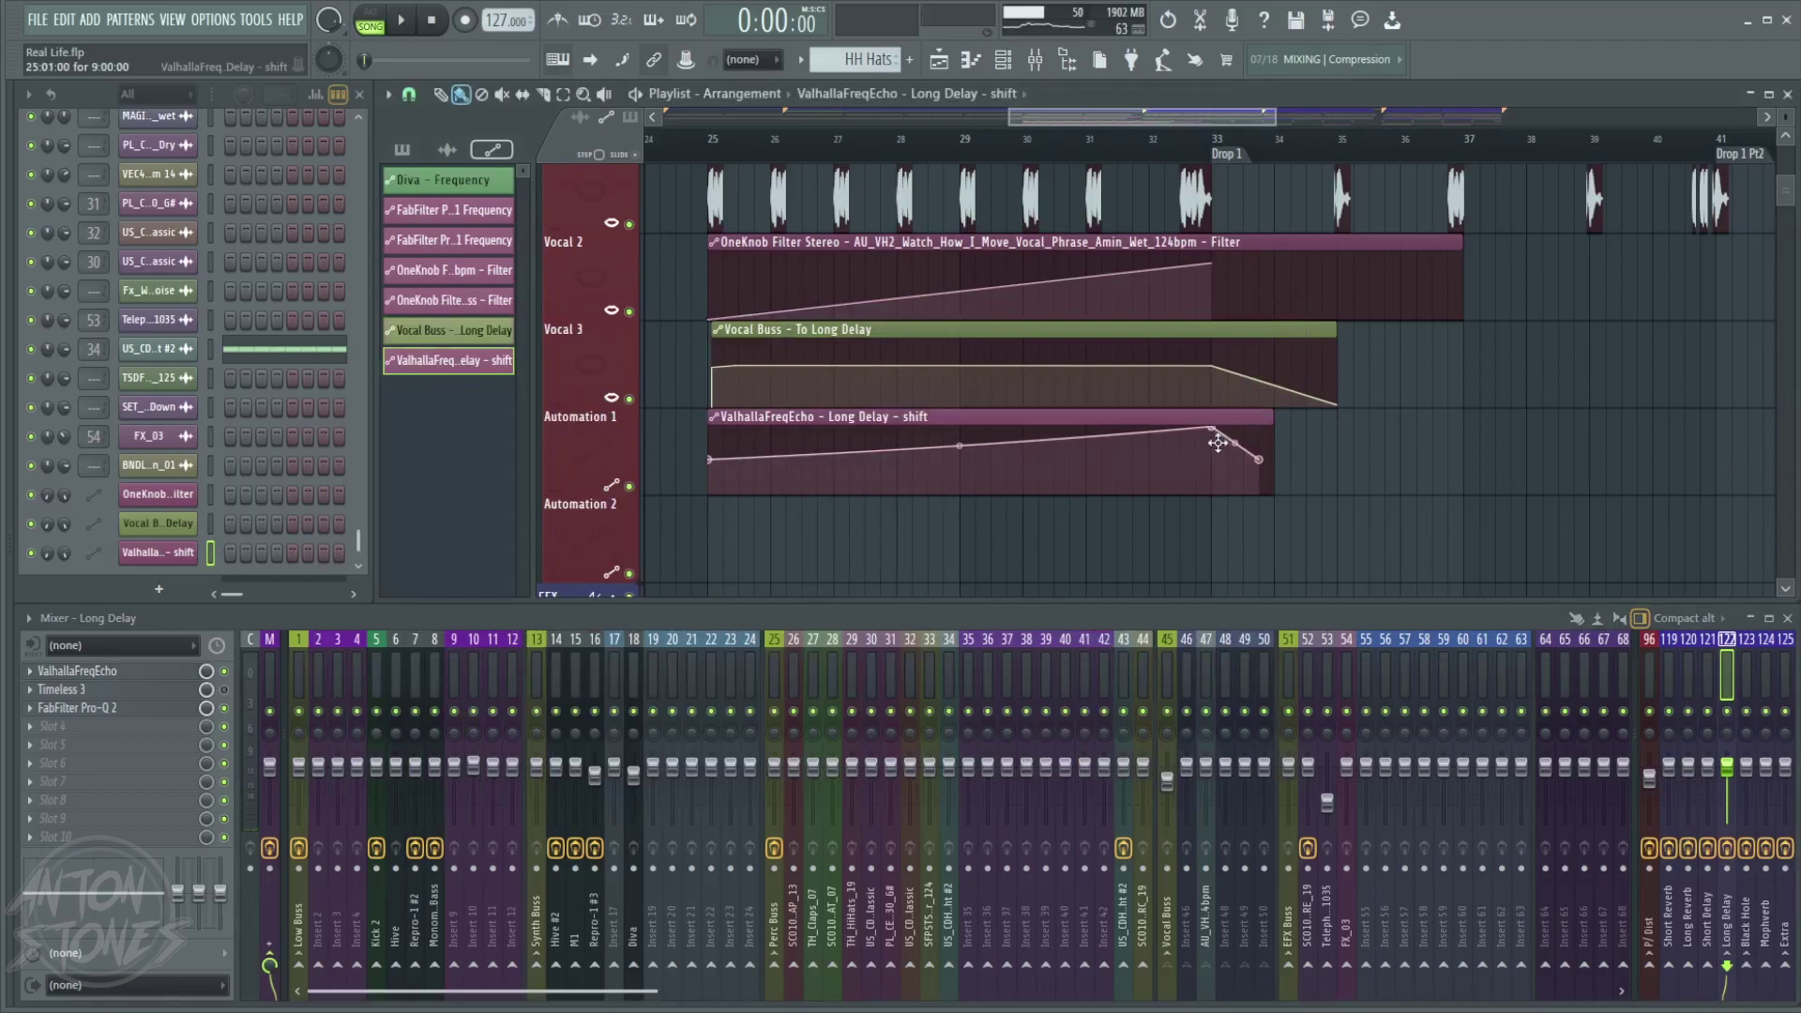
- Flatten the shift and Vocal Buss send automations around Drop 1, and open ValhallaFreqEcho on the Long Delay channel
drag(1217, 430, 1218, 455)
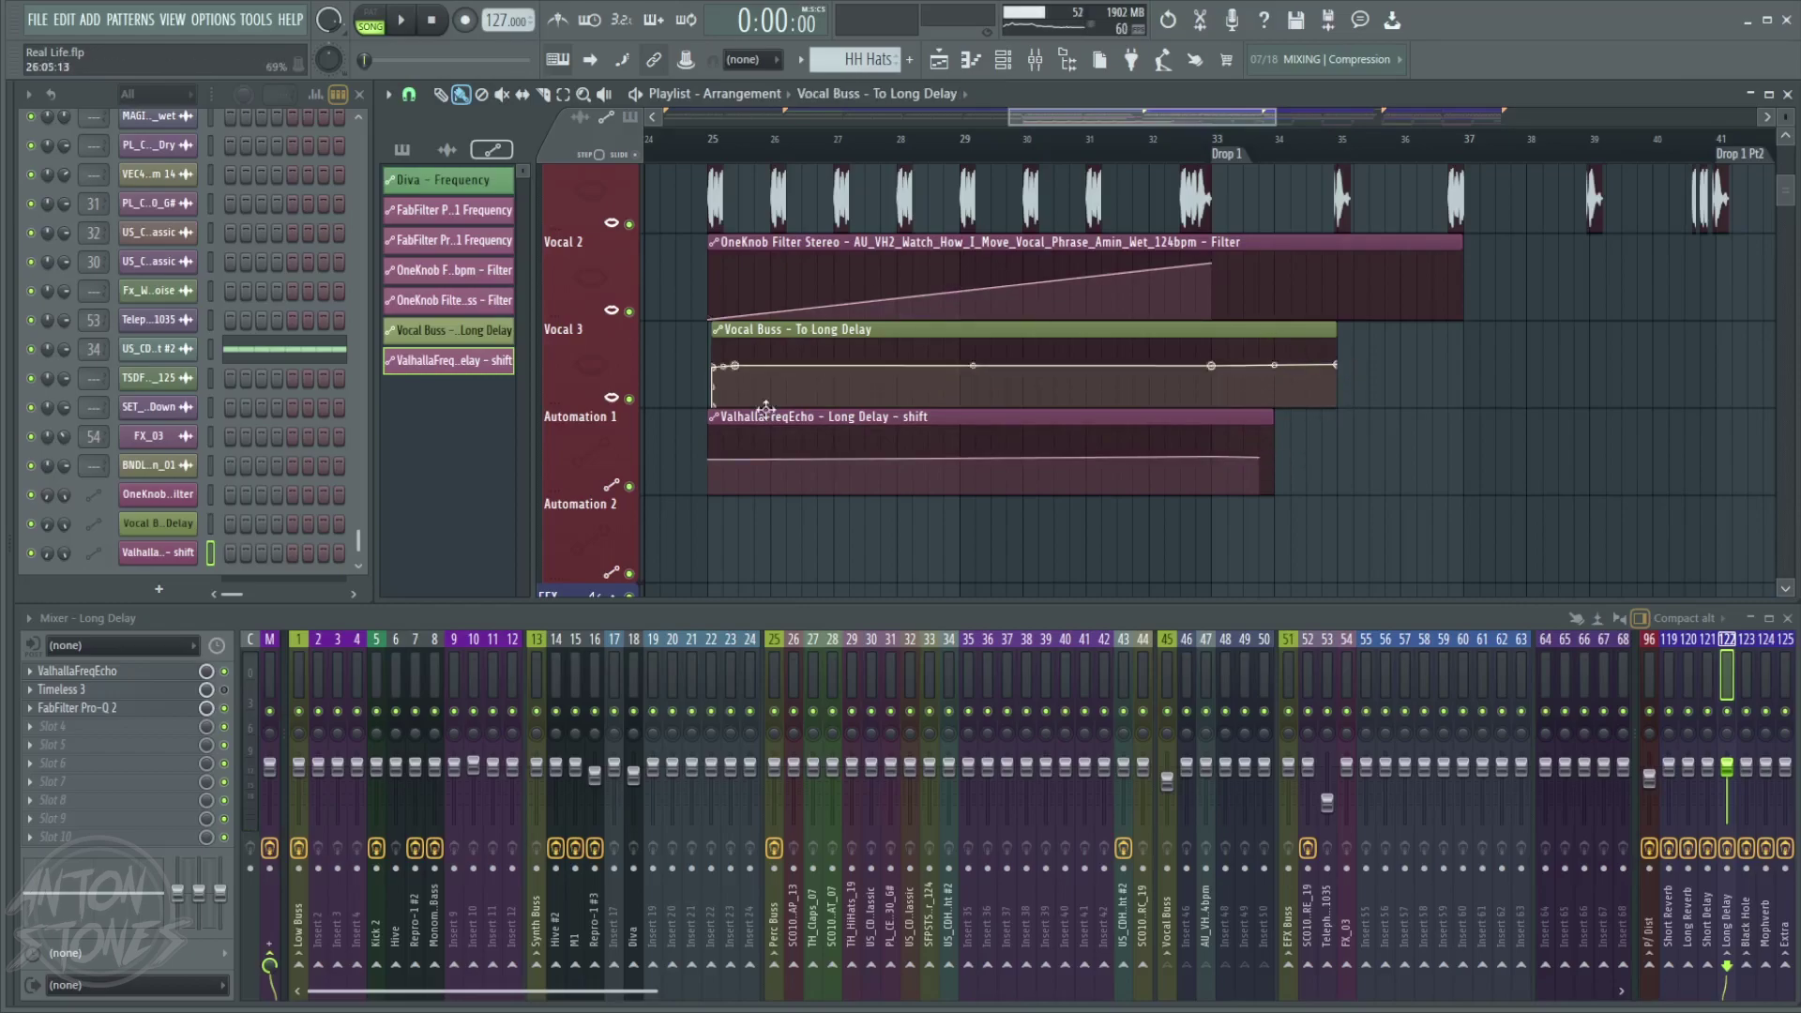
click(171, 674)
scroll(557, 554, up, 1)
- Switch ValhallaFreqEcho's Delay Sync to Free and set the Delay to 40.19 ms
drag(526, 583, 553, 525)
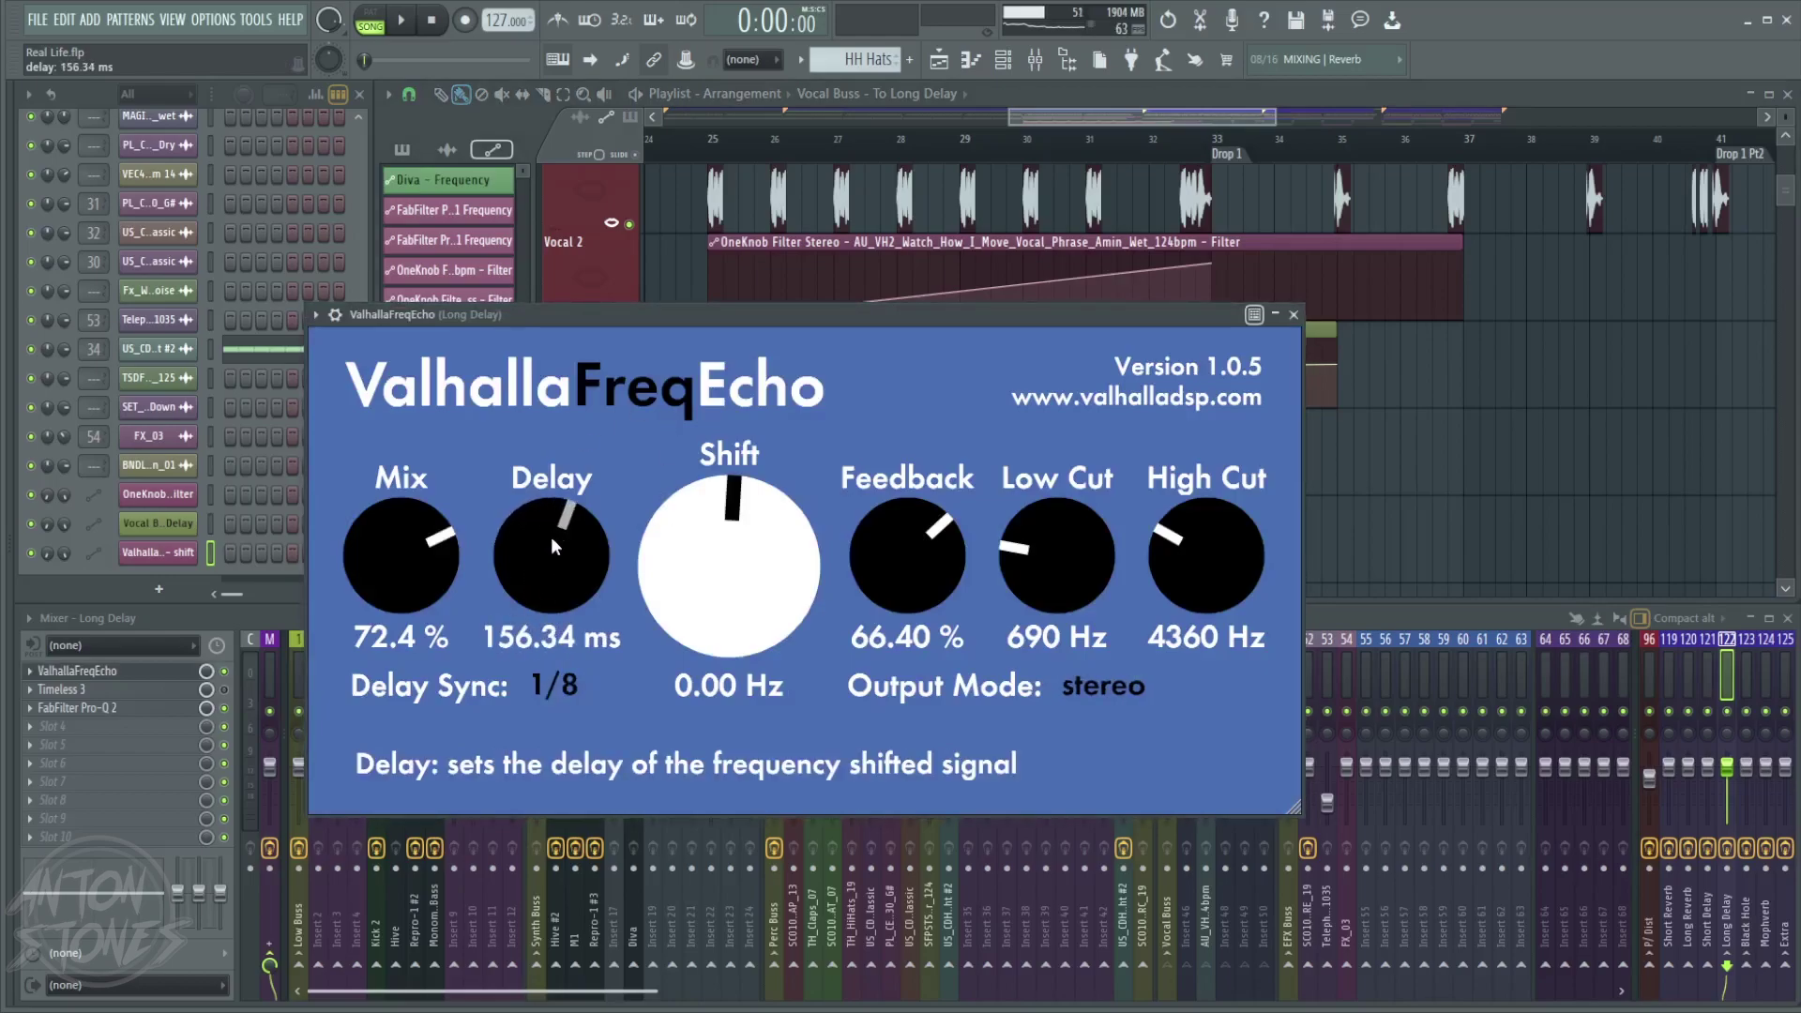
click(558, 688)
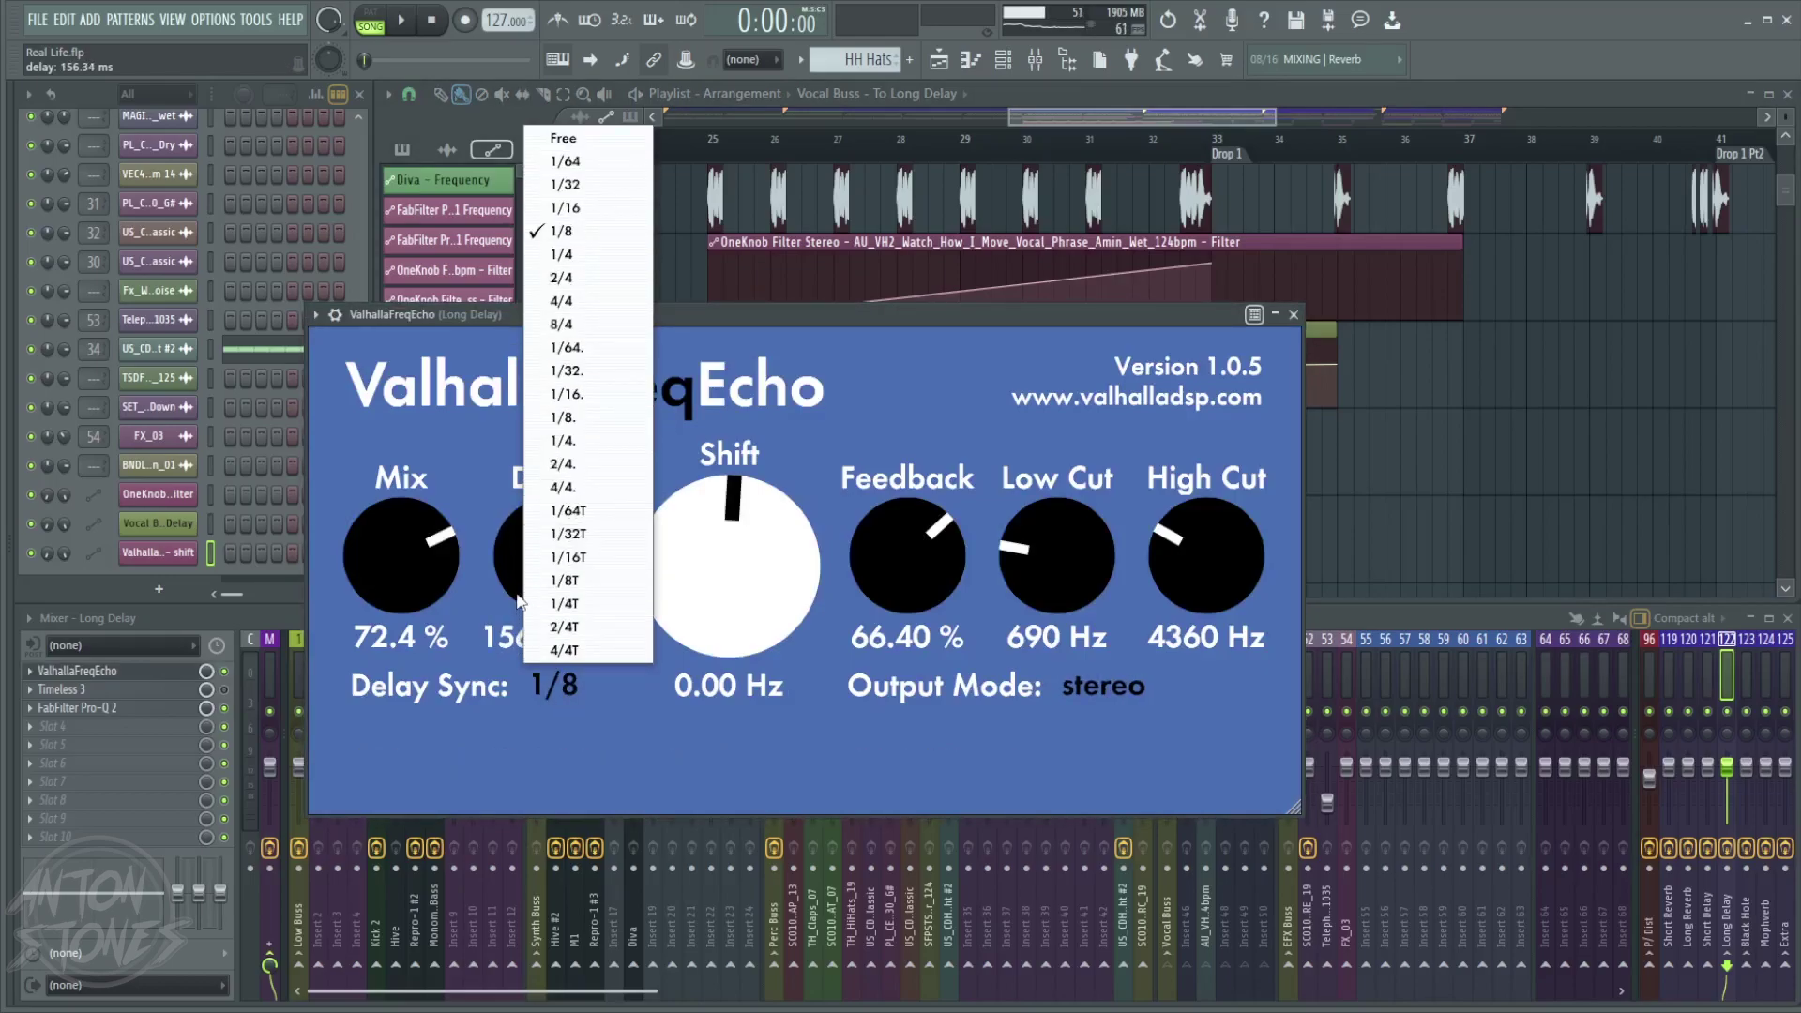
click(580, 140)
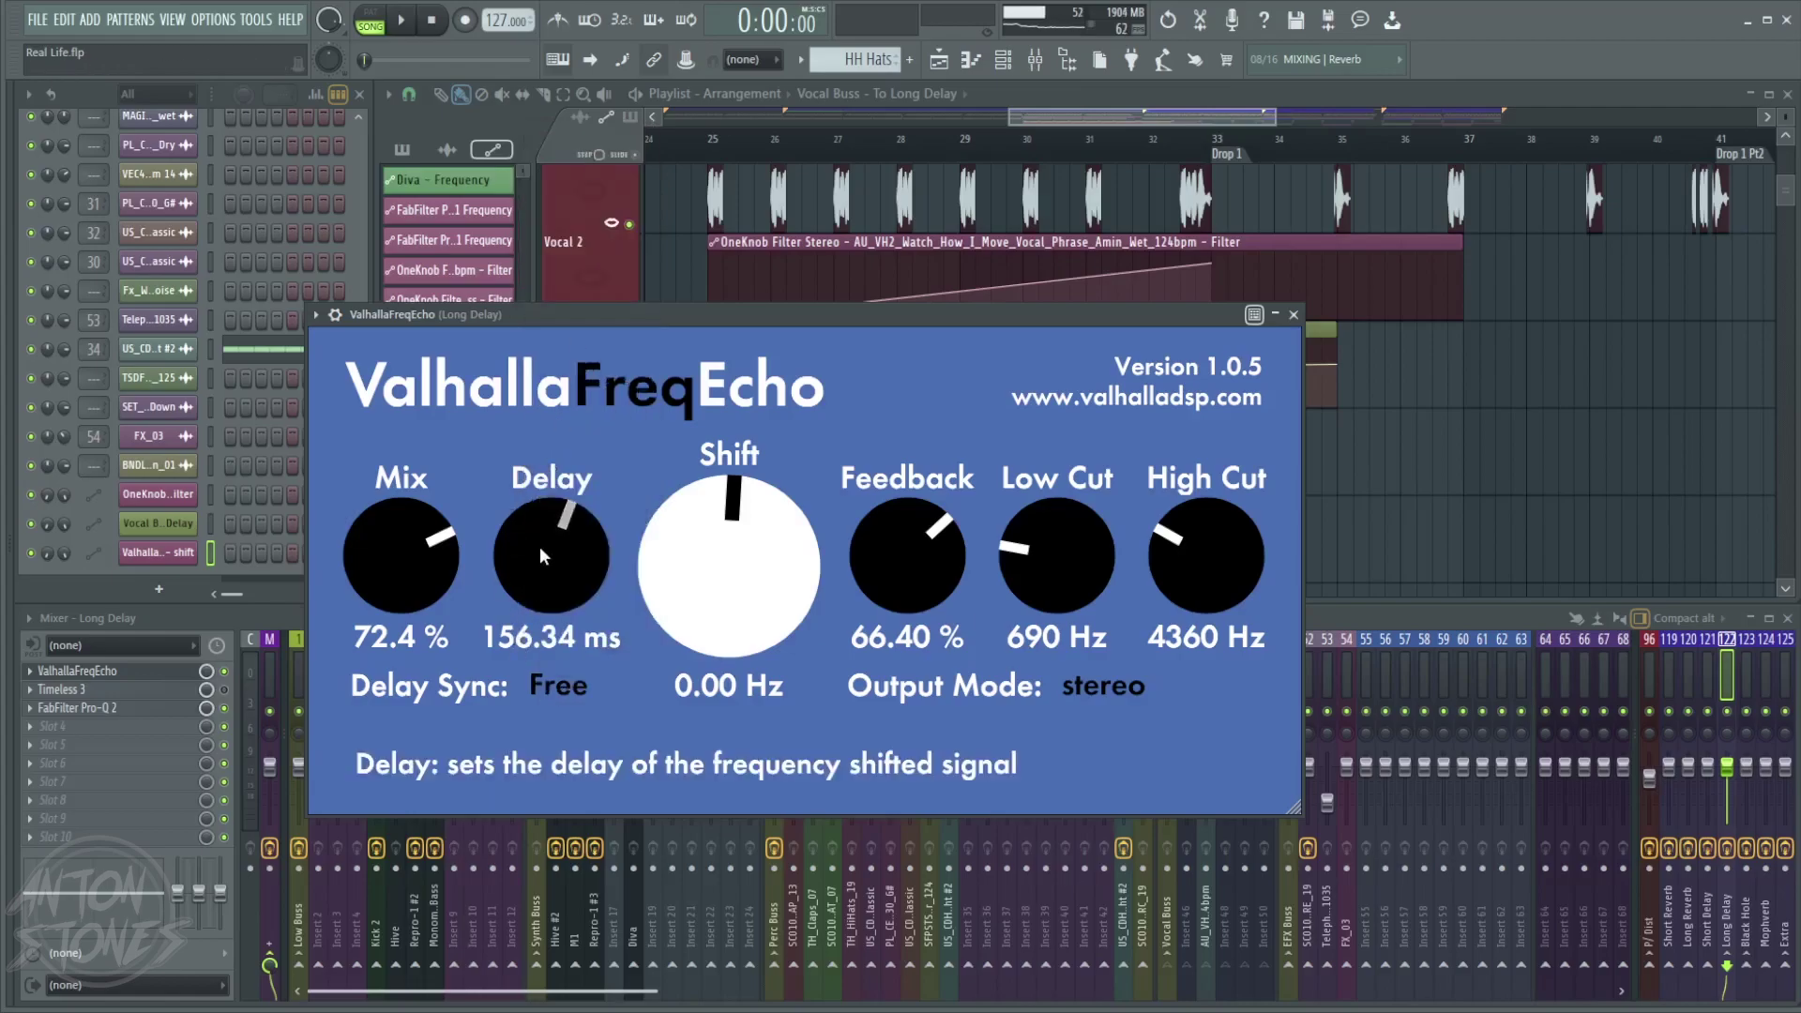
mouse_move(563, 572)
mouse_down()
mouse_move(540, 523)
mouse_move(560, 591)
mouse_up()
- Try the dotted 1/8. Delay Sync in ValhallaFreqEcho and return it to plain 1/8
click(558, 684)
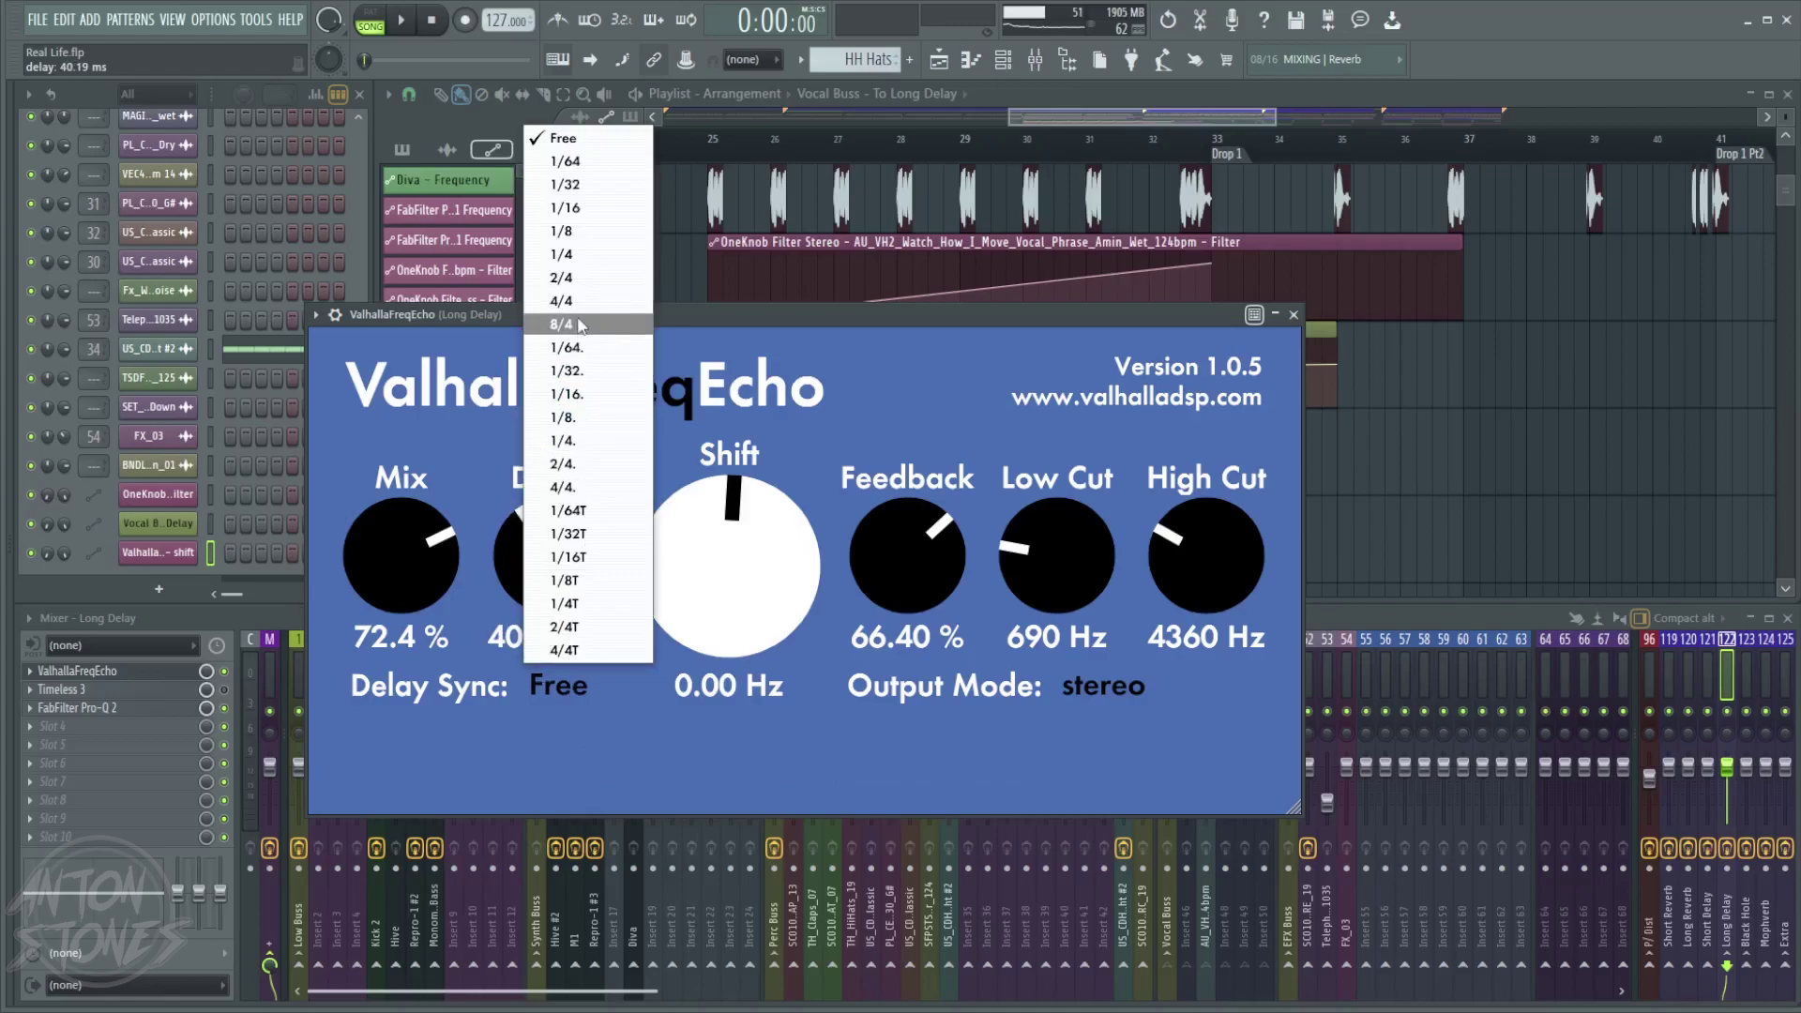
click(601, 417)
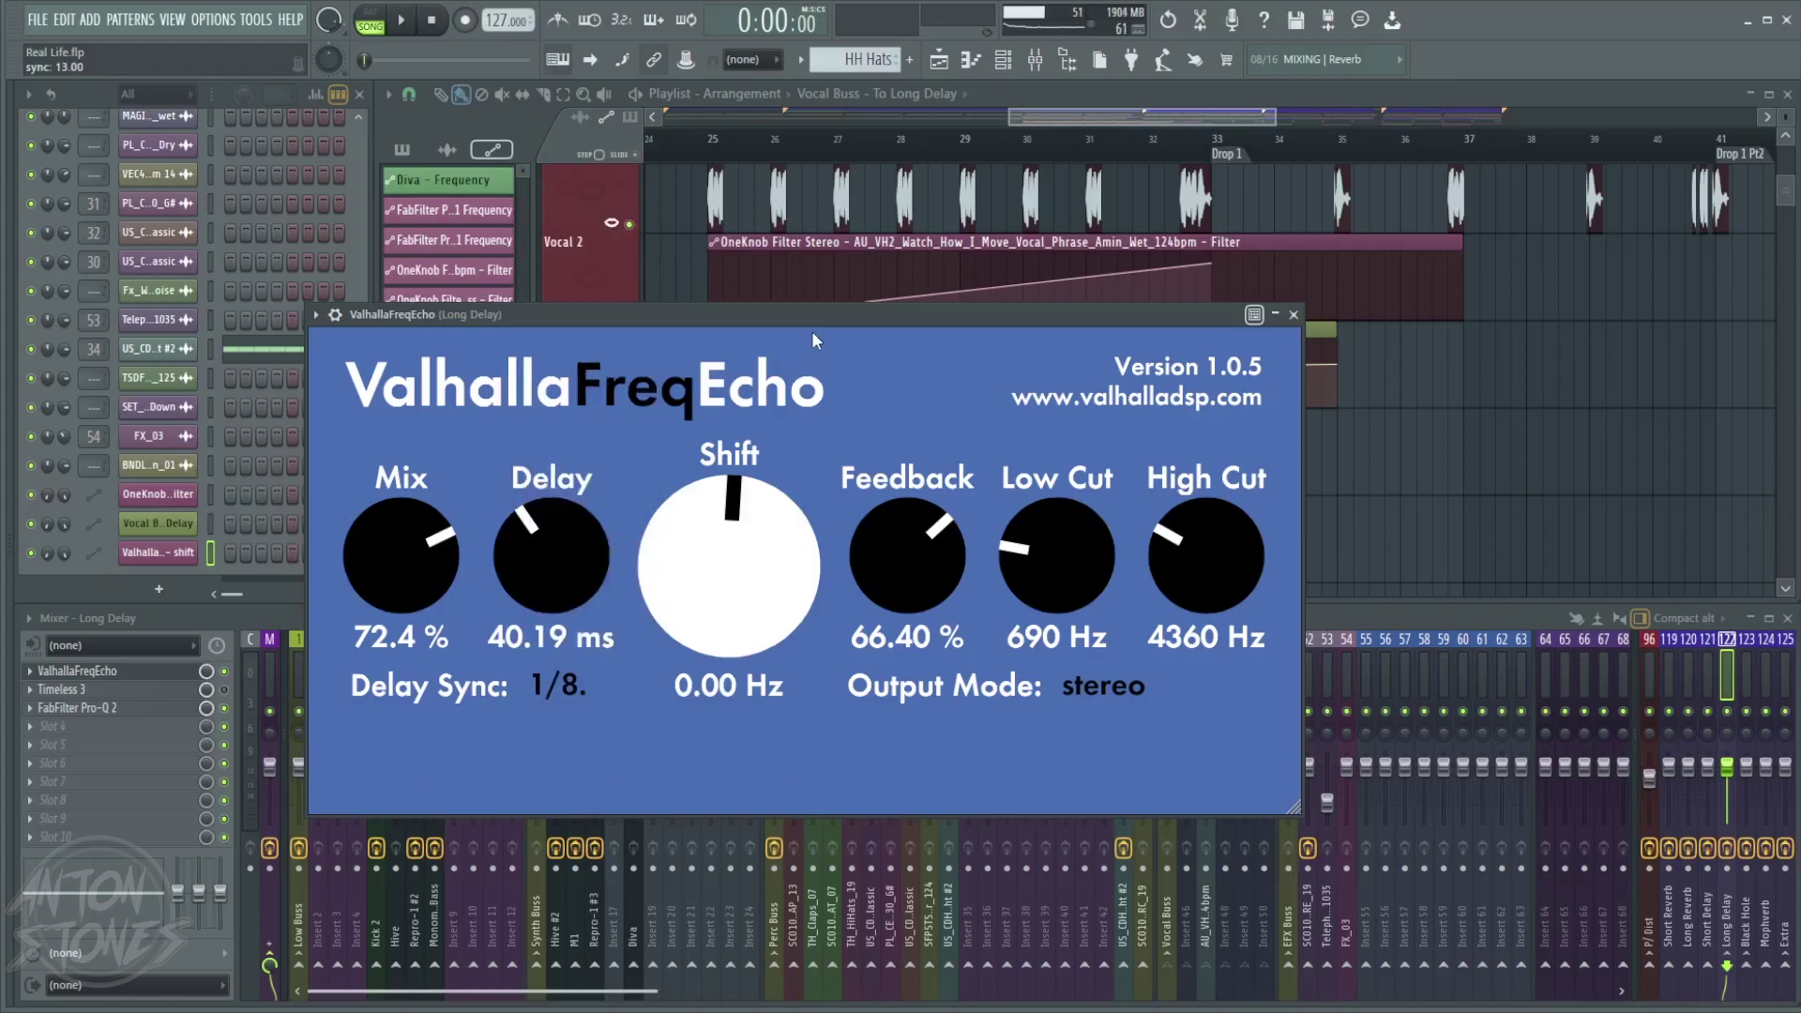
click(552, 685)
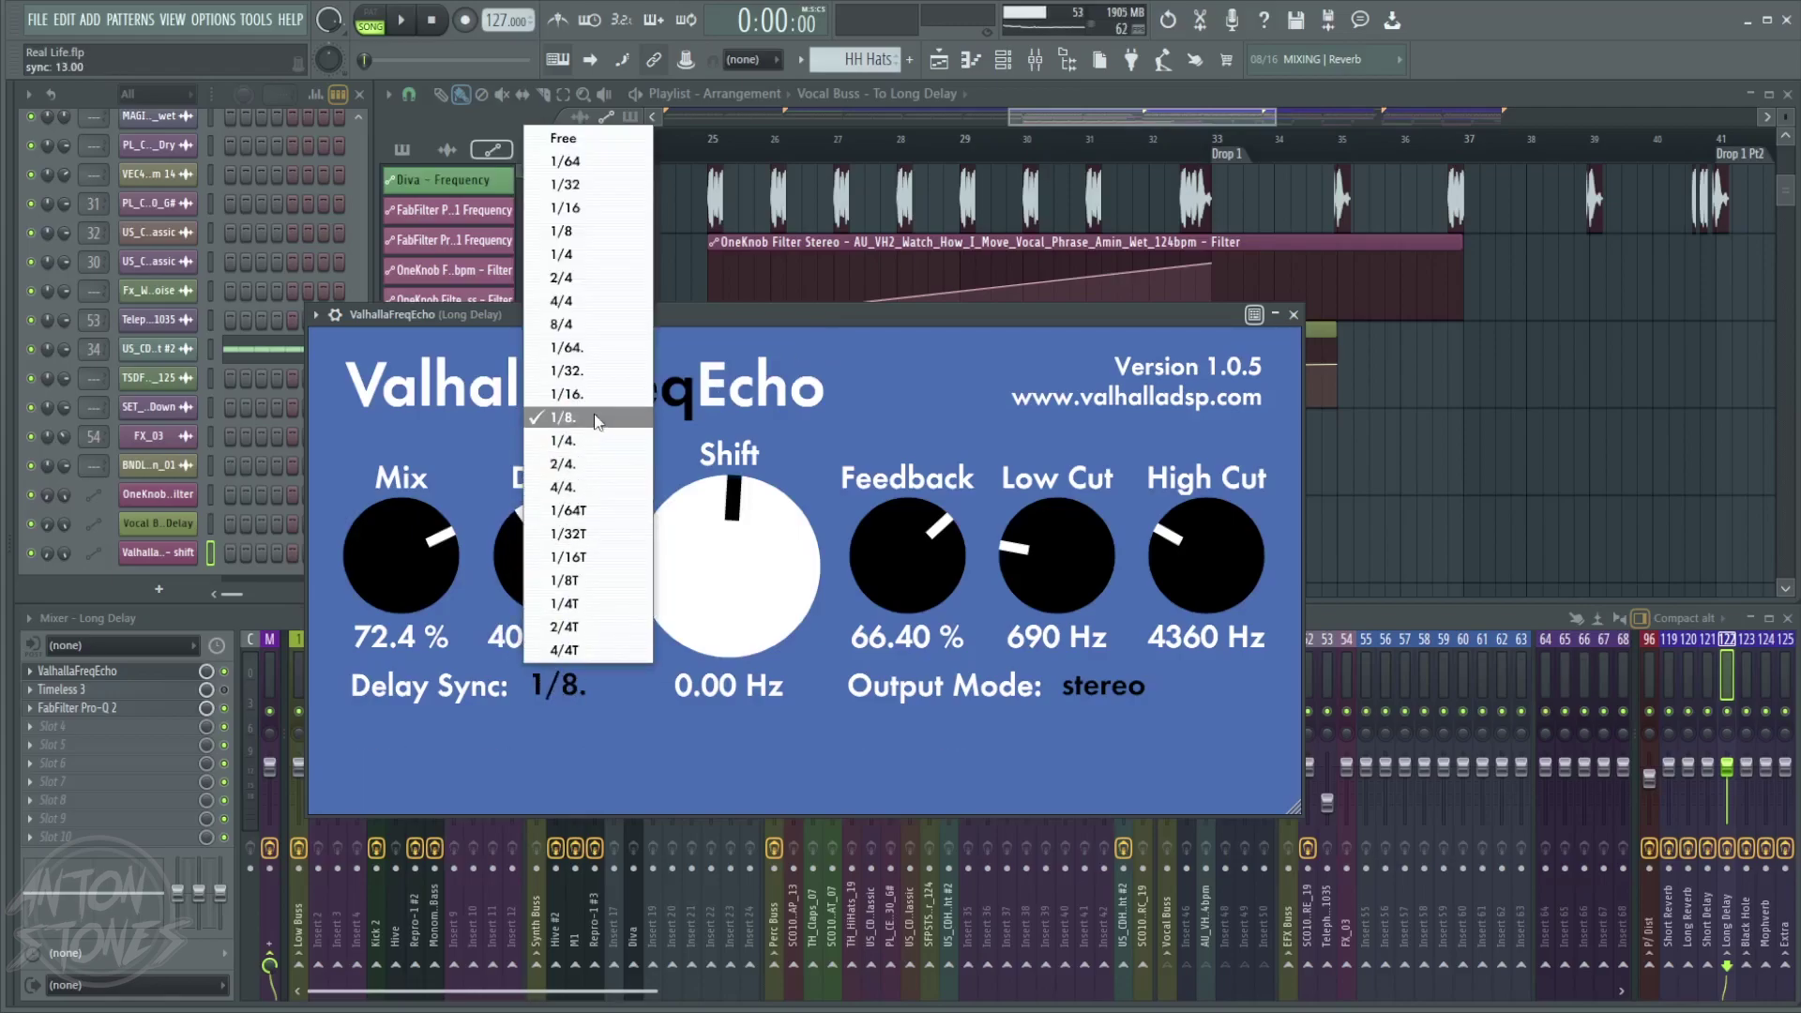
click(561, 231)
- Play the build-up into Drop 1 while setting ValhallaFreqEcho's Delay to 43.07 ms and Mix to 85.2%, and stop playback
key(space)
drag(637, 312, 972, 449)
click(891, 712)
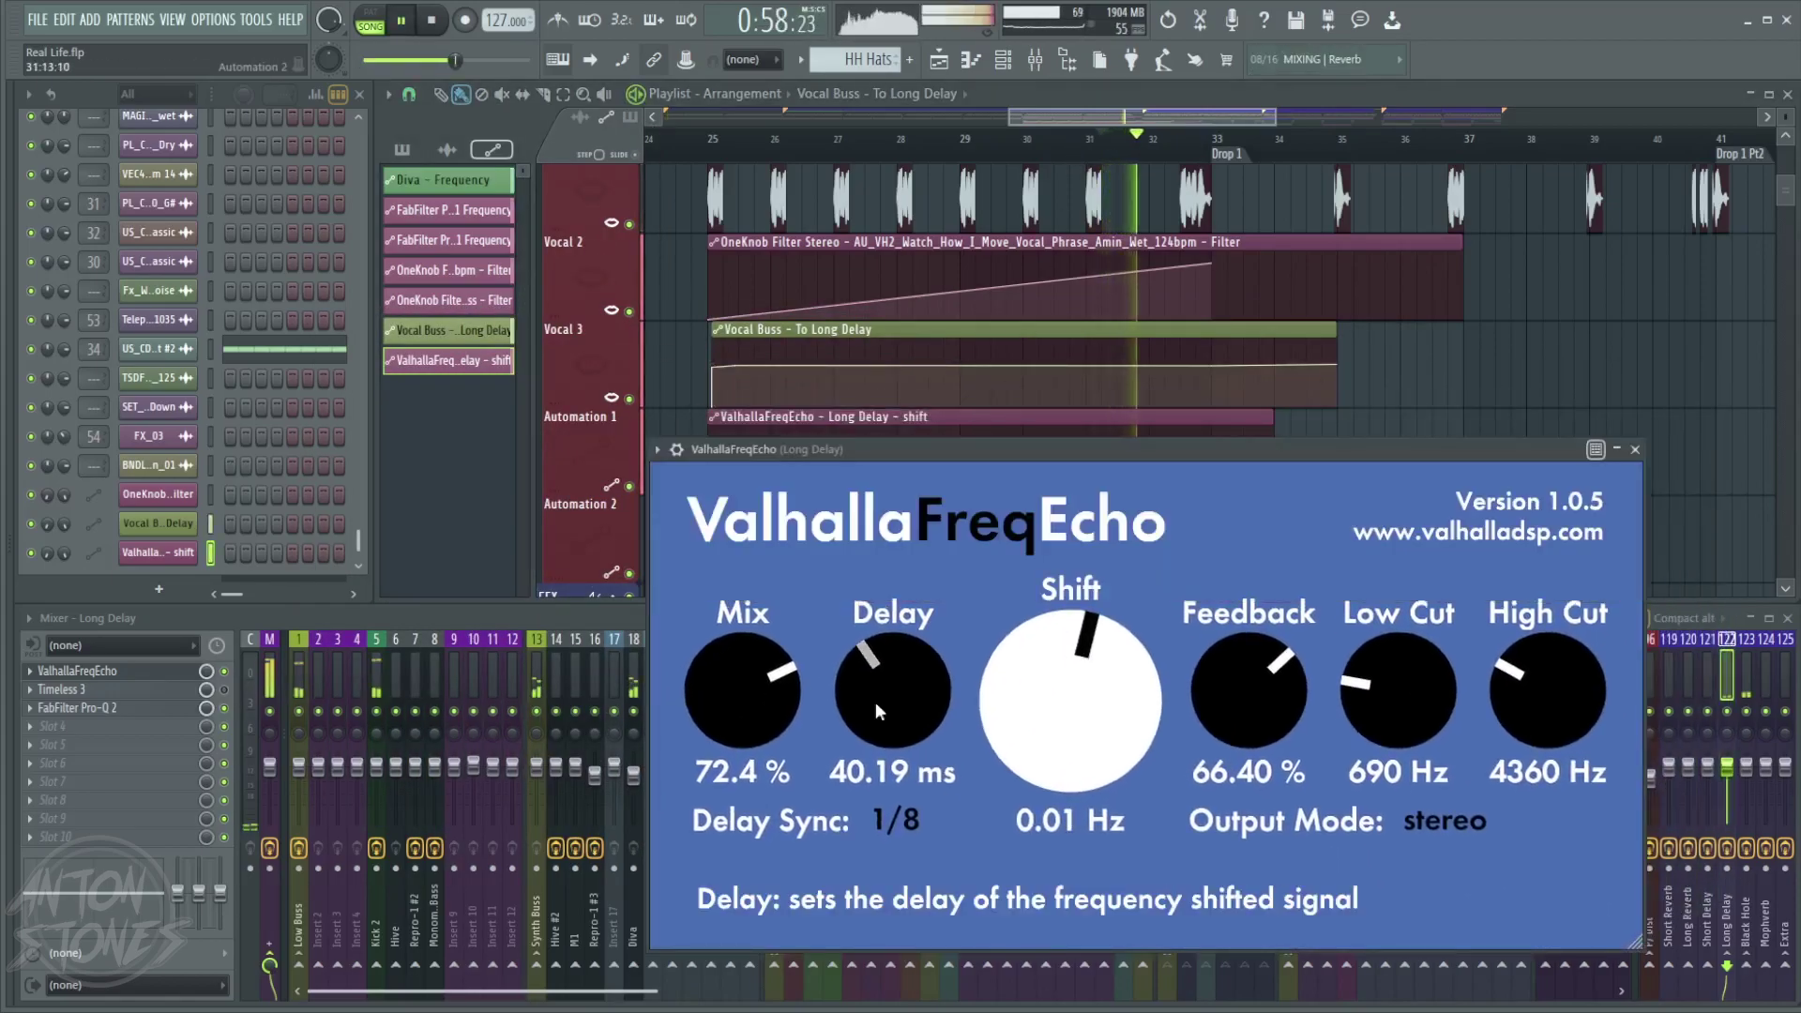
drag(880, 711, 784, 689)
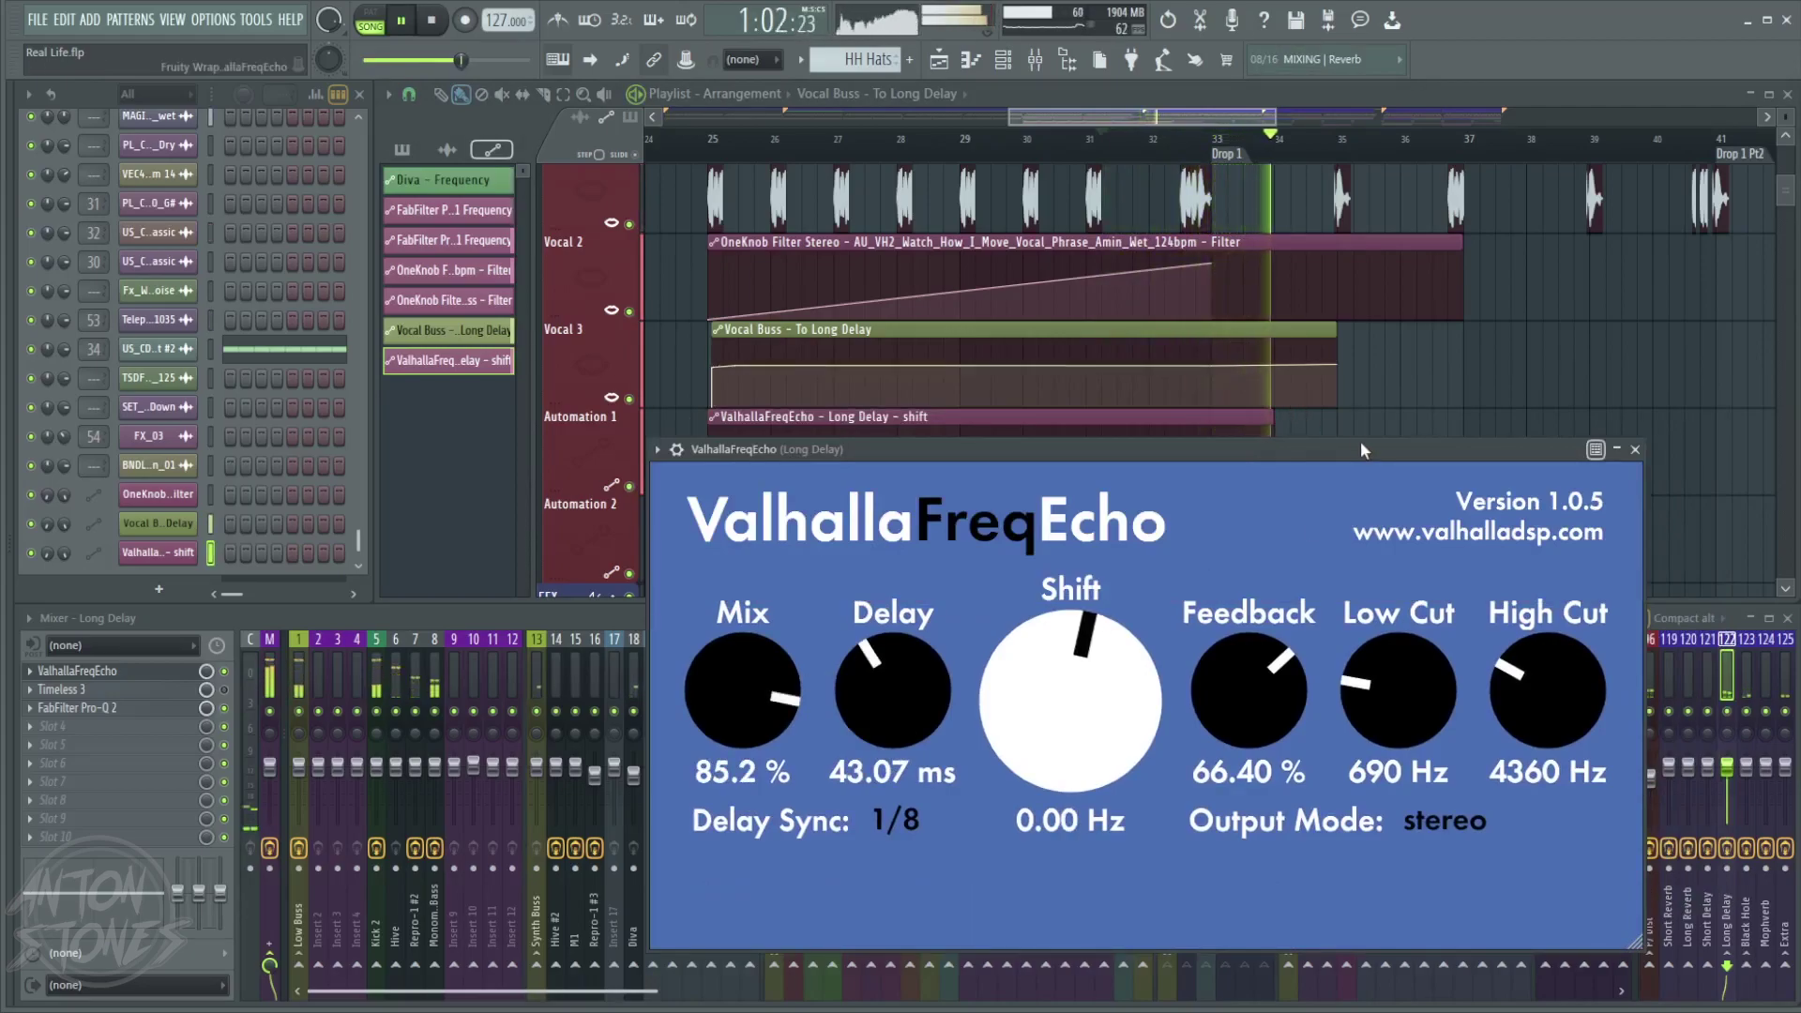
drag(1369, 441, 1378, 429)
key(space)
- Raise ValhallaFreqEcho's Feedback to 80.8%, restart playback and set the Mix to 100%
mouse_move(1292, 667)
mouse_down()
mouse_move(1280, 678)
mouse_move(1264, 647)
mouse_up()
key(space)
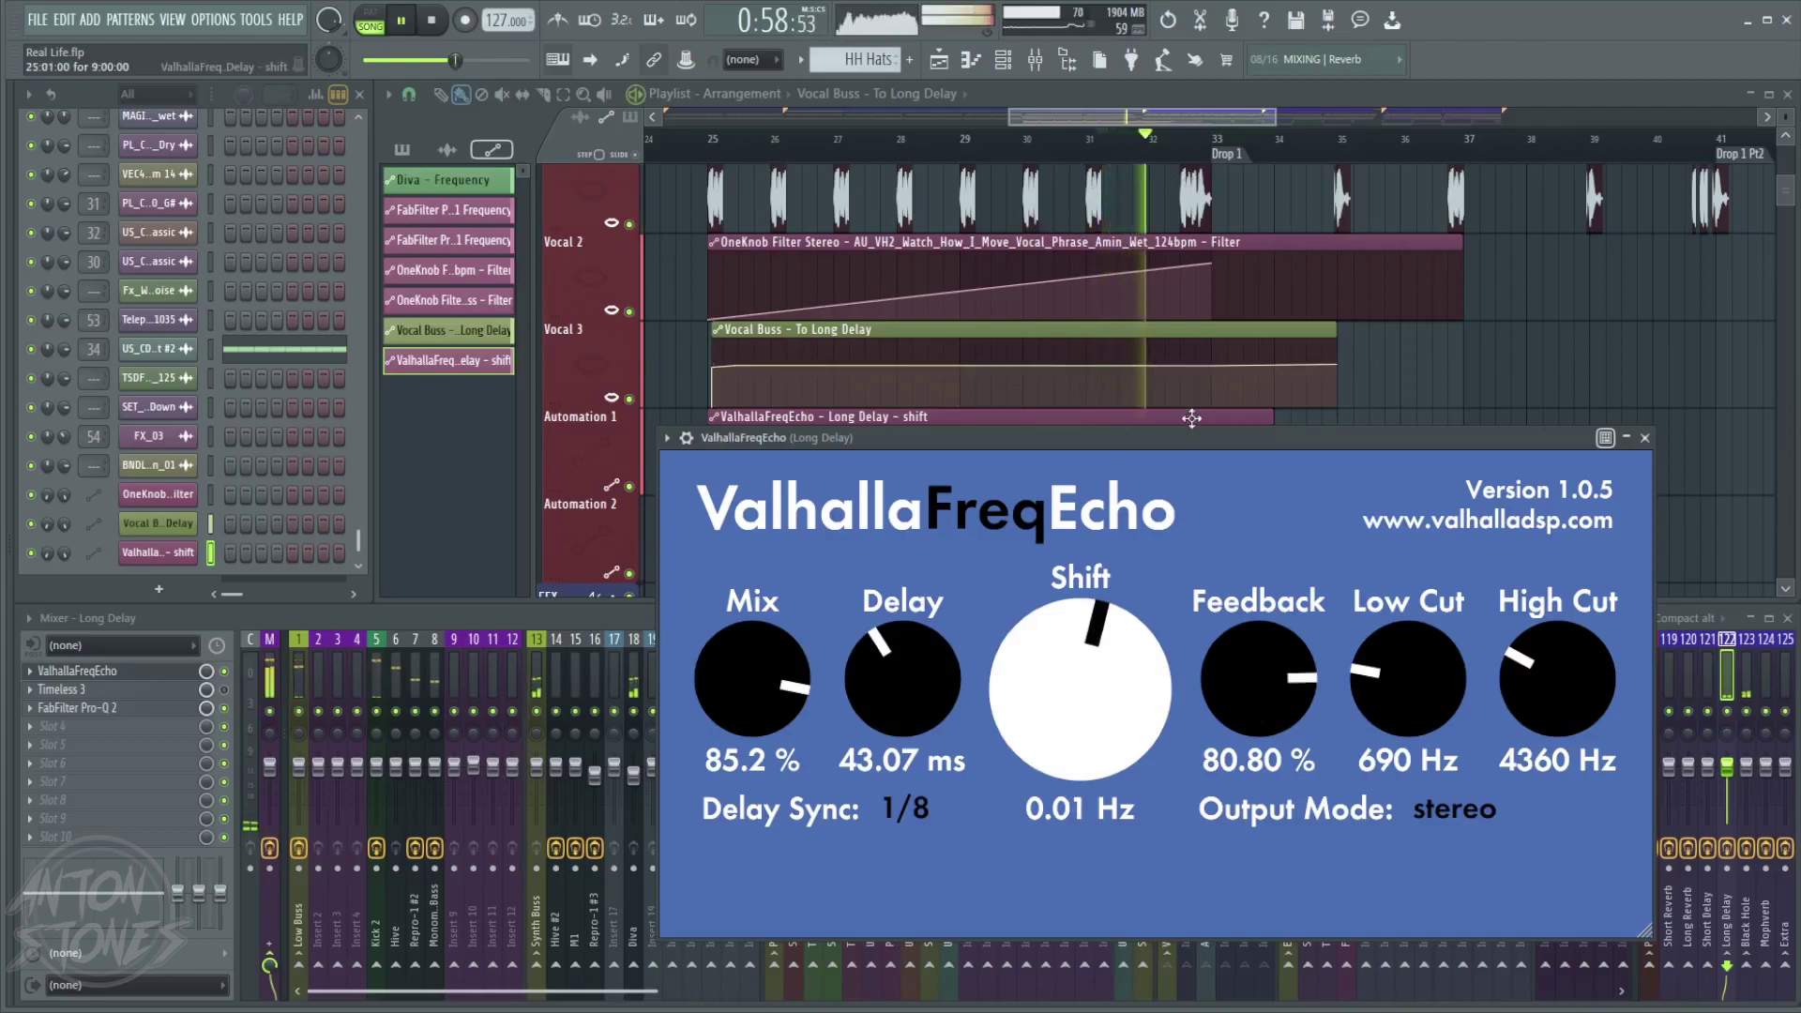
drag(779, 662, 780, 615)
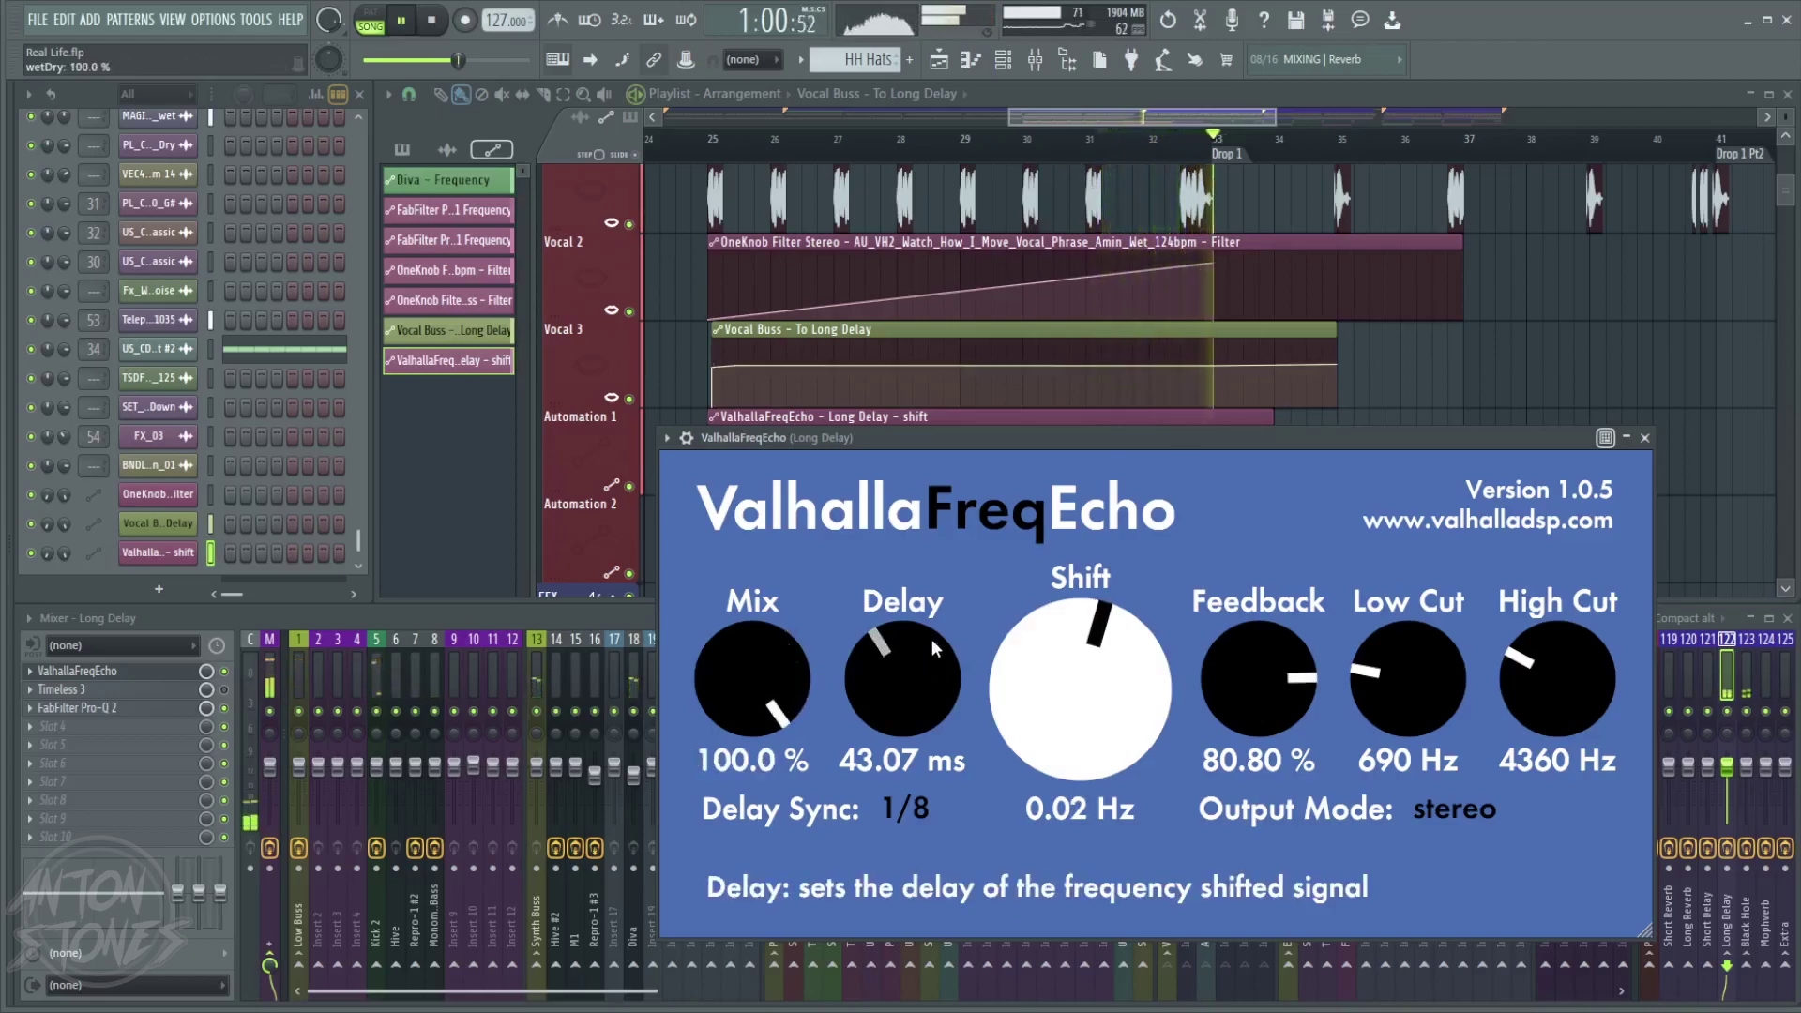
- During playback, set ValhallaFreqEcho's Delay to 0.01 ms, Shift to 12.13 Hz and Feedback to 61.6%
drag(1282, 711, 1240, 703)
scroll(1064, 732, up, 5)
drag(1062, 736, 1044, 695)
scroll(904, 671, up, 2)
scroll(904, 671, up, 5)
scroll(1041, 677, down, 4)
scroll(904, 672, down, 8)
scroll(1079, 694, down, 3)
scroll(1139, 729, up, 2)
scroll(1140, 729, up, 6)
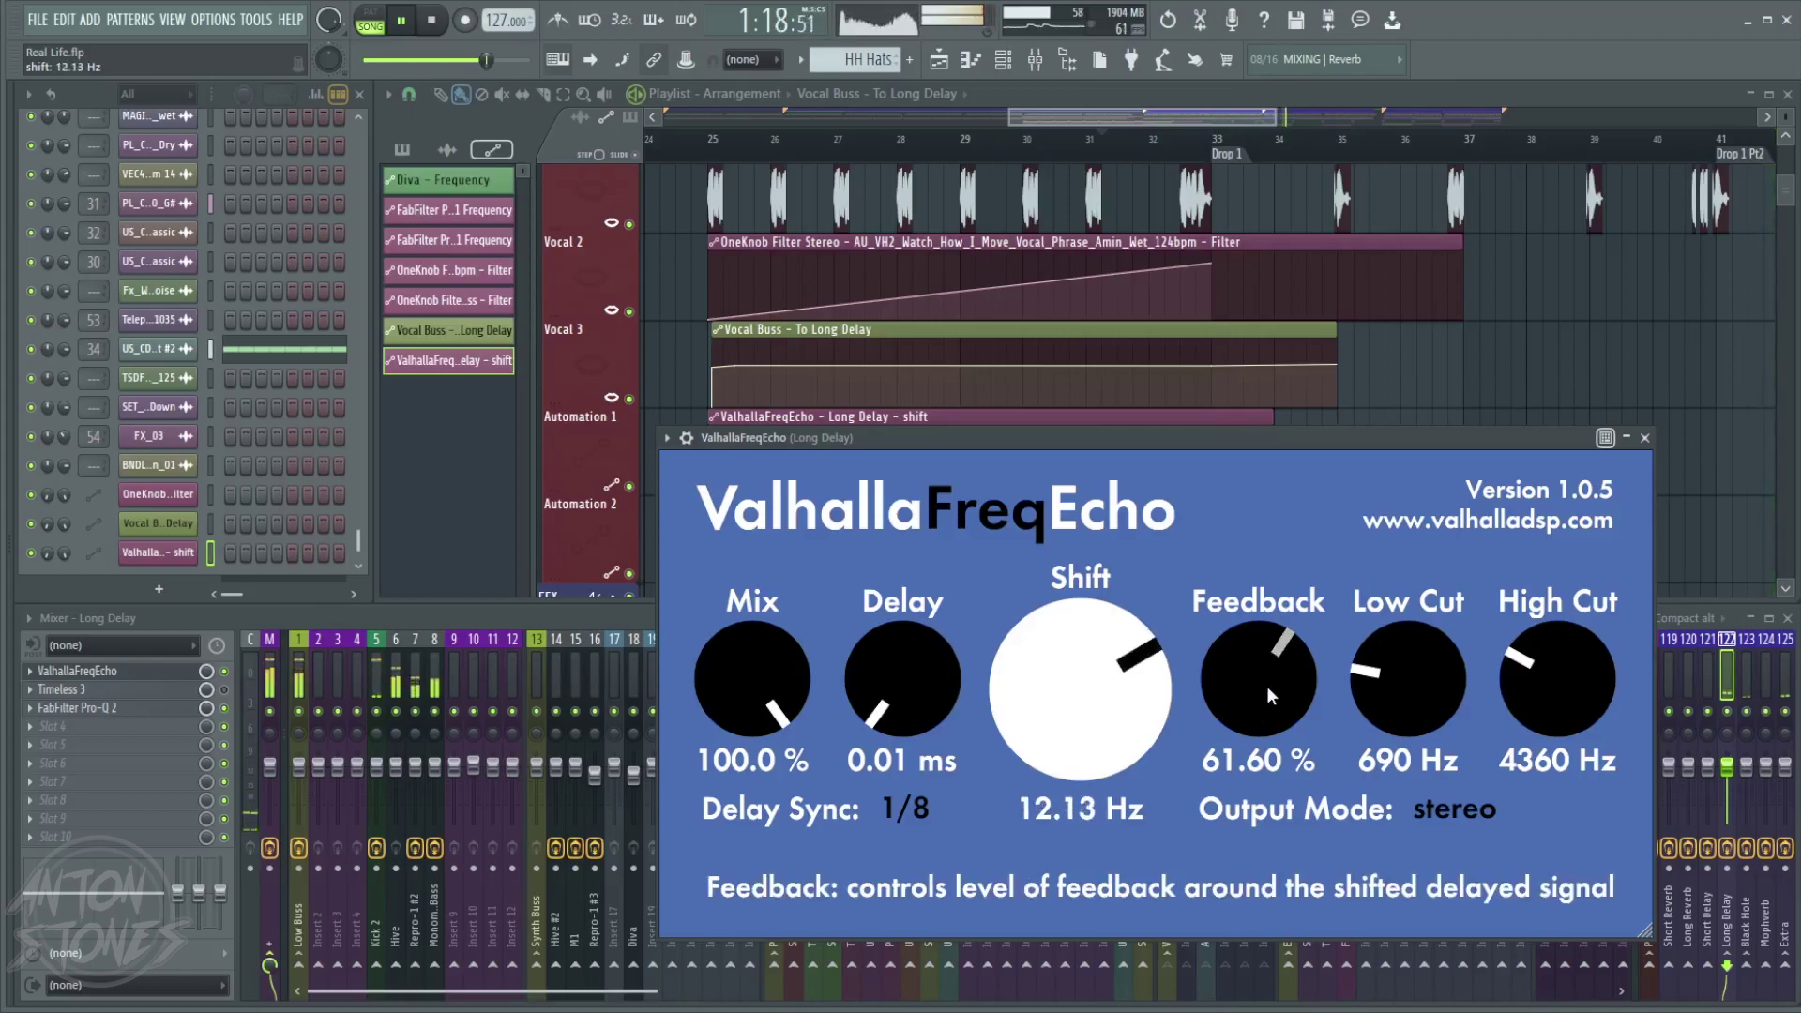
- Fine-tune ValhallaFreqEcho to 67.6% Feedback, 900 Hz Low Cut and 4590 Hz High Cut
scroll(1256, 696, up, 4)
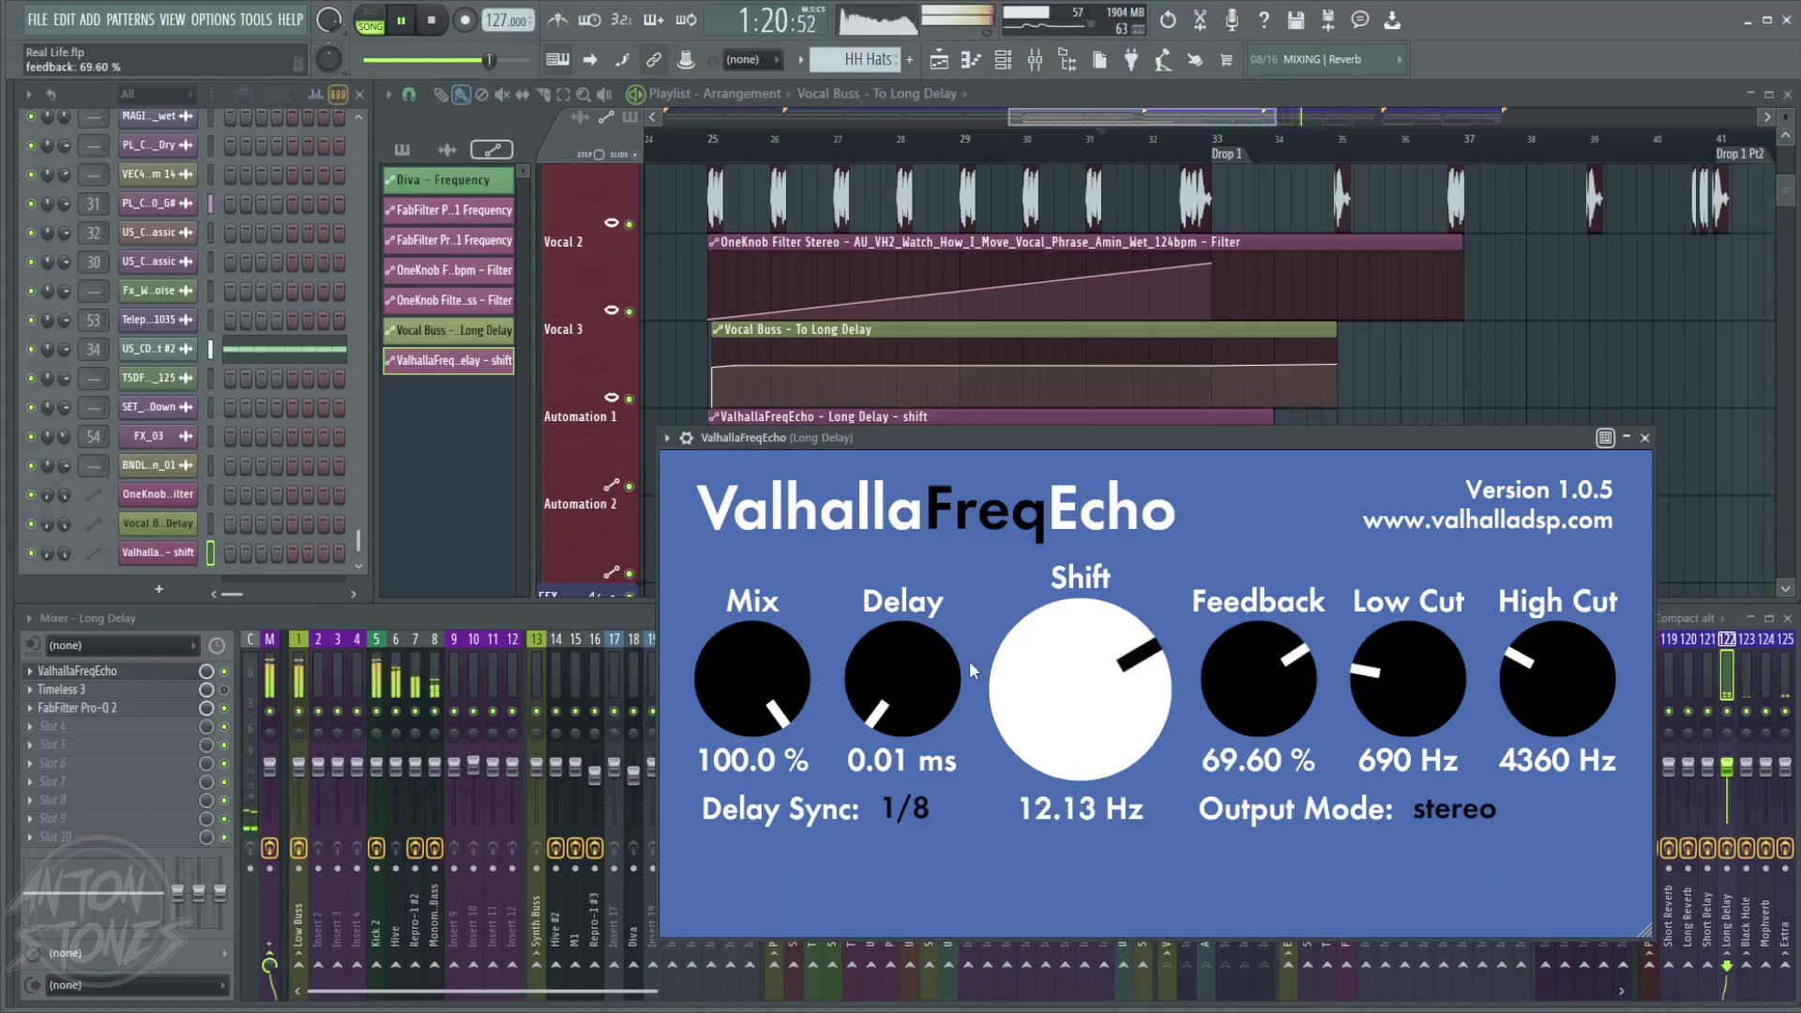
drag(1223, 690, 1240, 661)
scroll(1589, 657, up, 2)
mouse_move(1590, 657)
mouse_down()
mouse_move(1583, 617)
mouse_move(1566, 646)
mouse_up()
scroll(1534, 662, down, 4)
drag(1411, 674, 1410, 654)
scroll(1298, 668, down, 5)
scroll(1298, 673, down, 3)
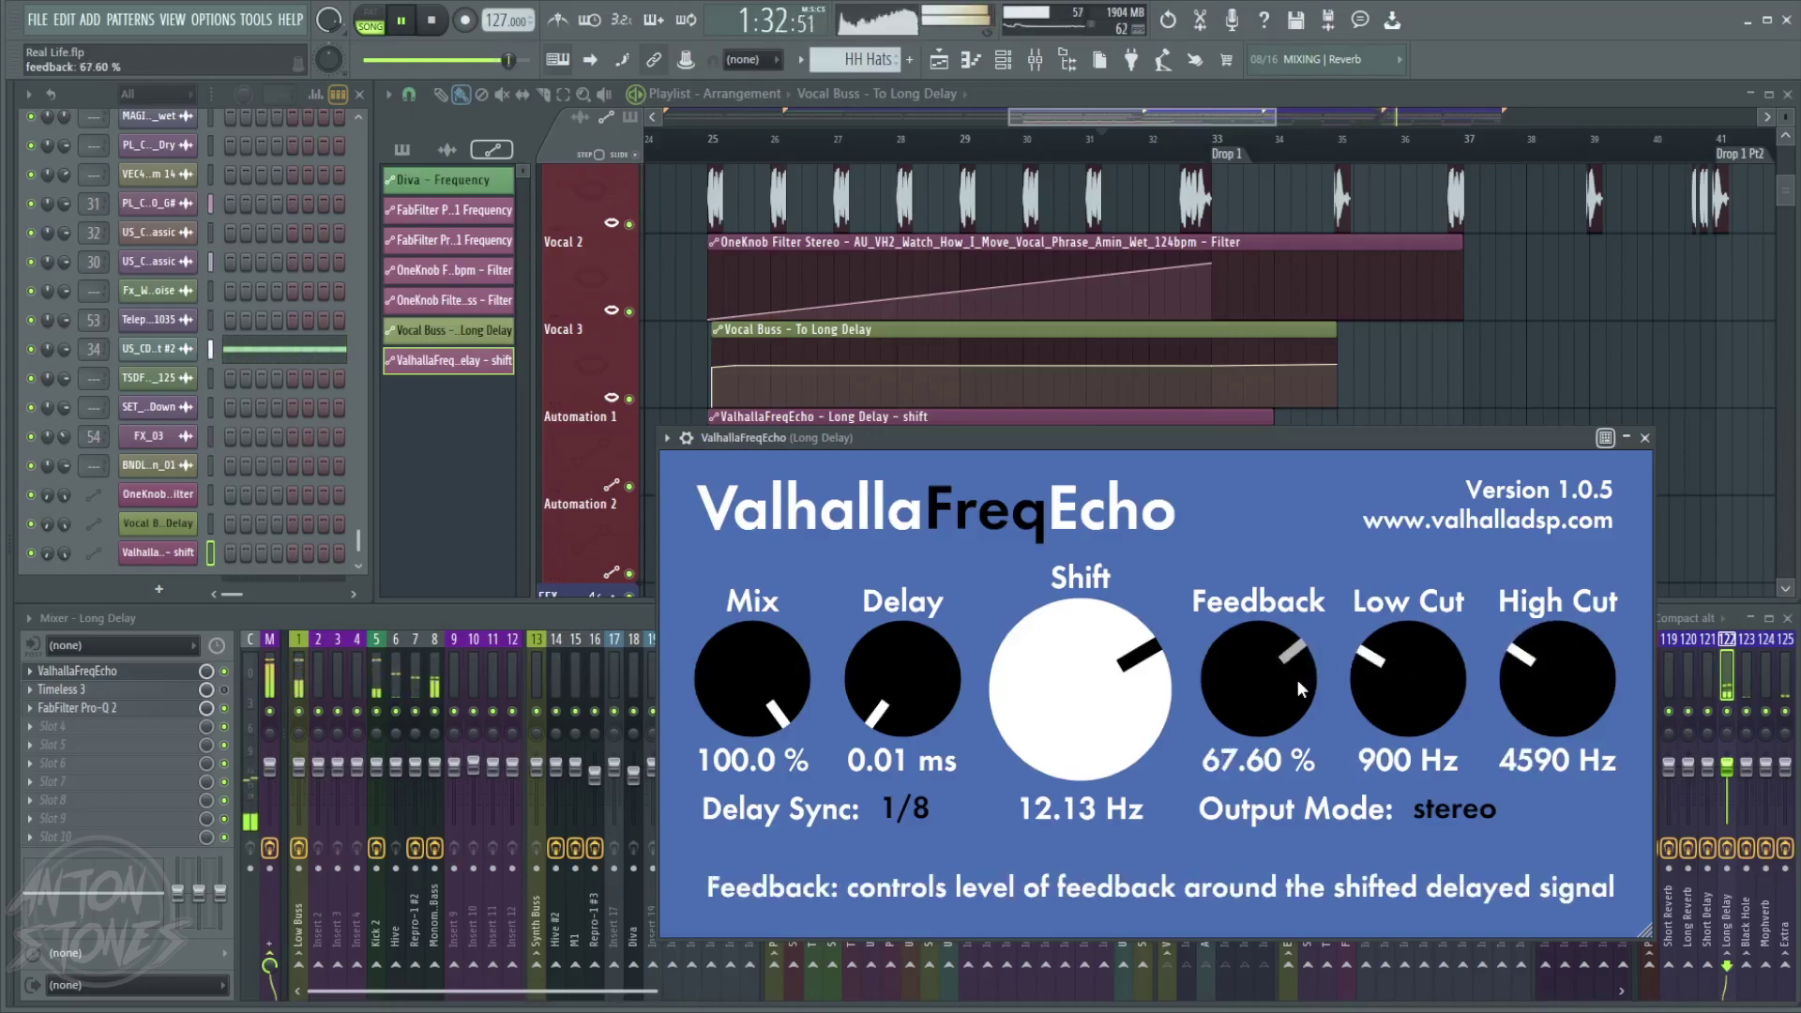
- Reposition the ValhallaFreqEcho window over the playlist and stop playback
drag(1337, 438, 1199, 438)
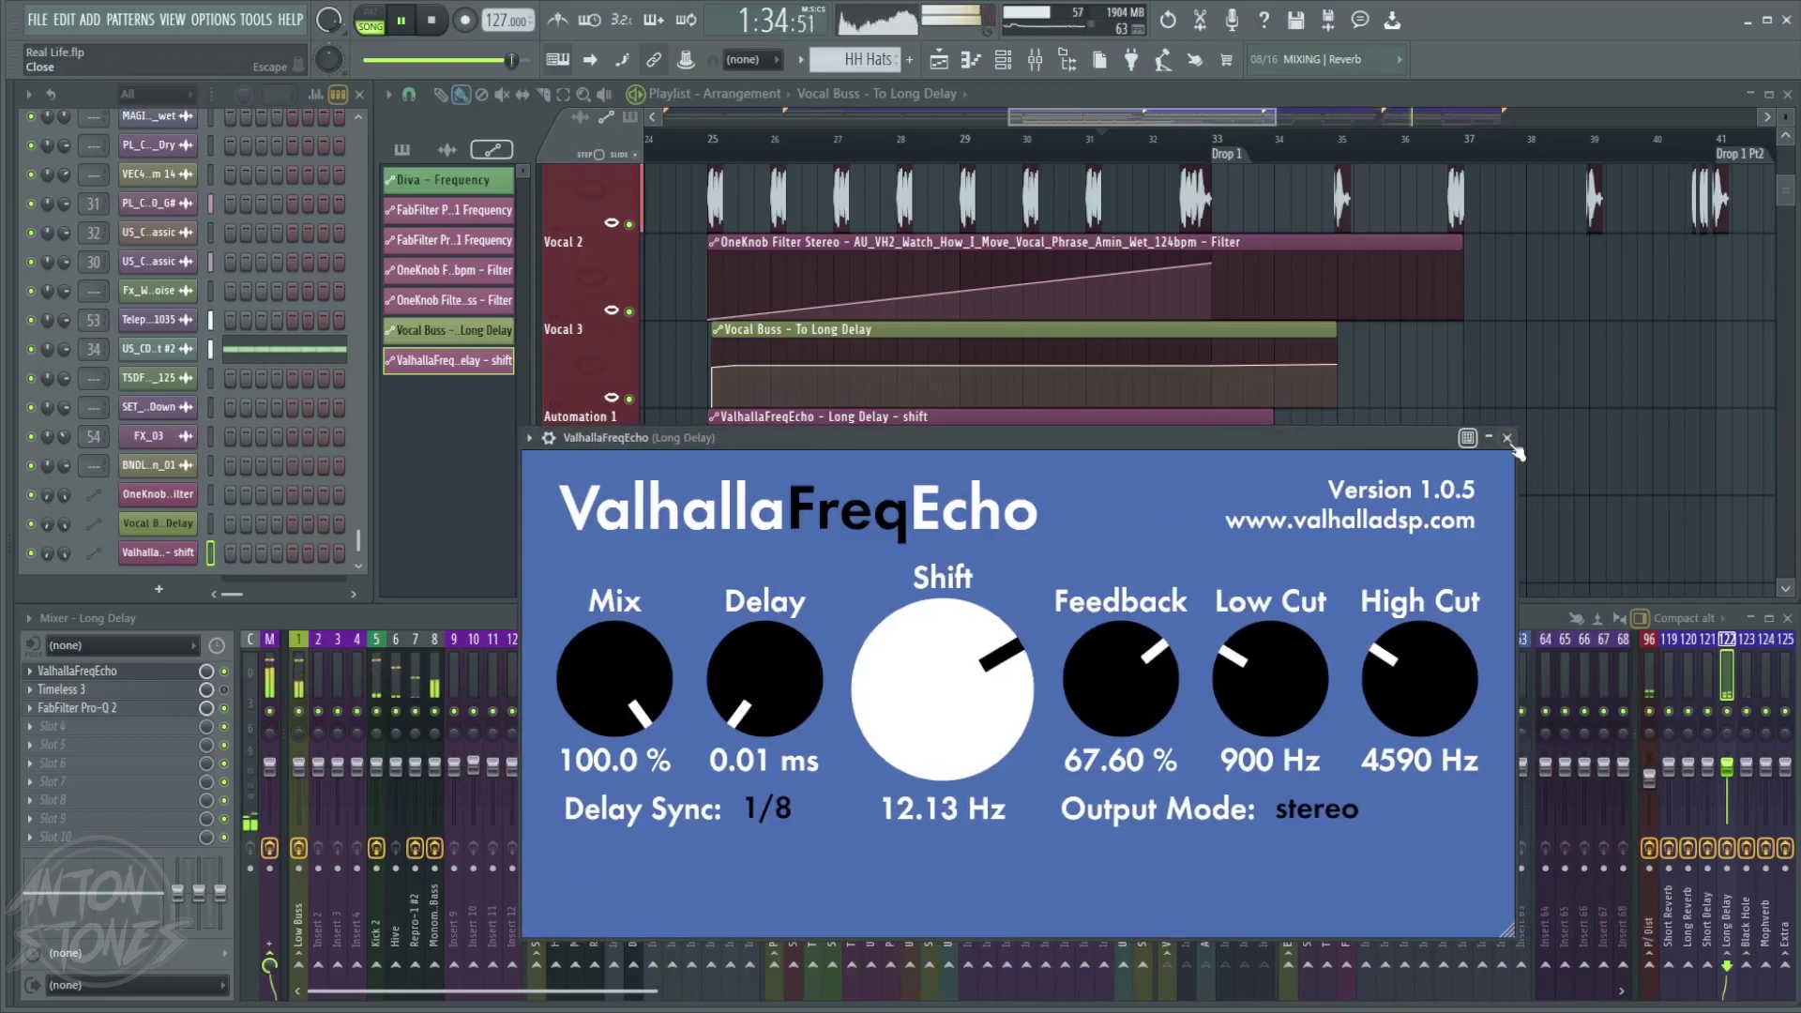
drag(1516, 446, 1527, 393)
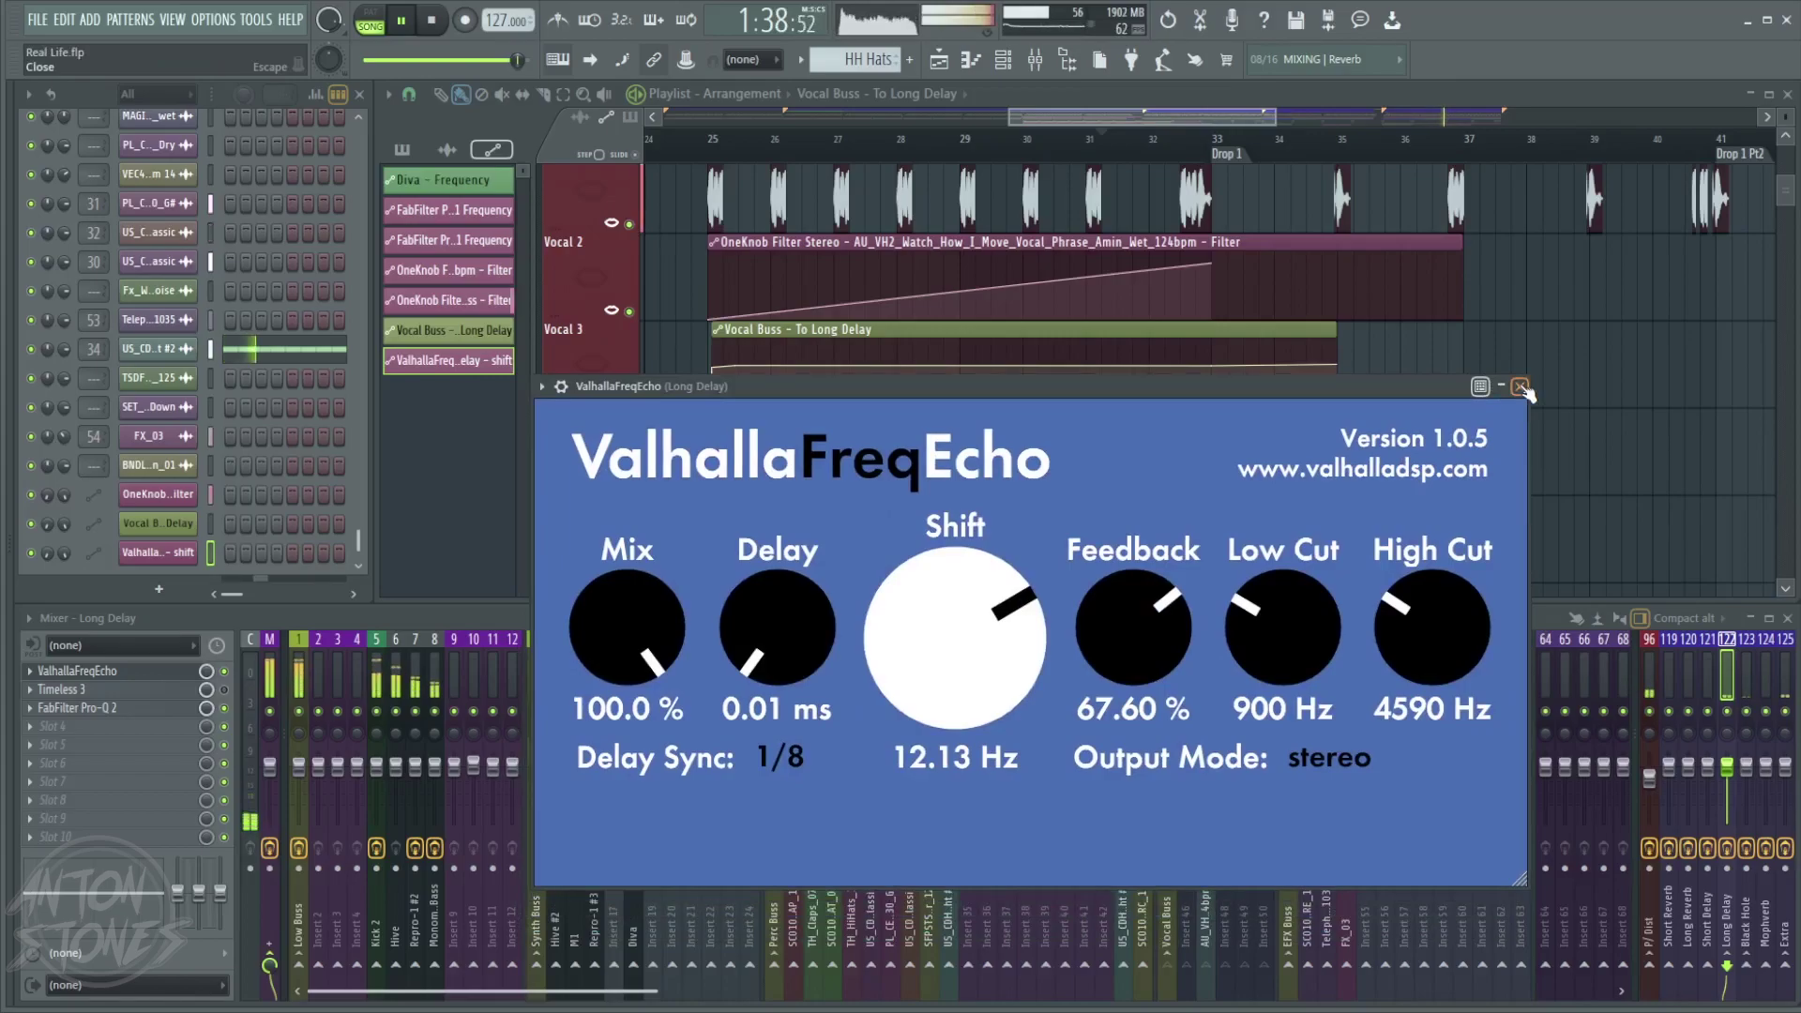
key(space)
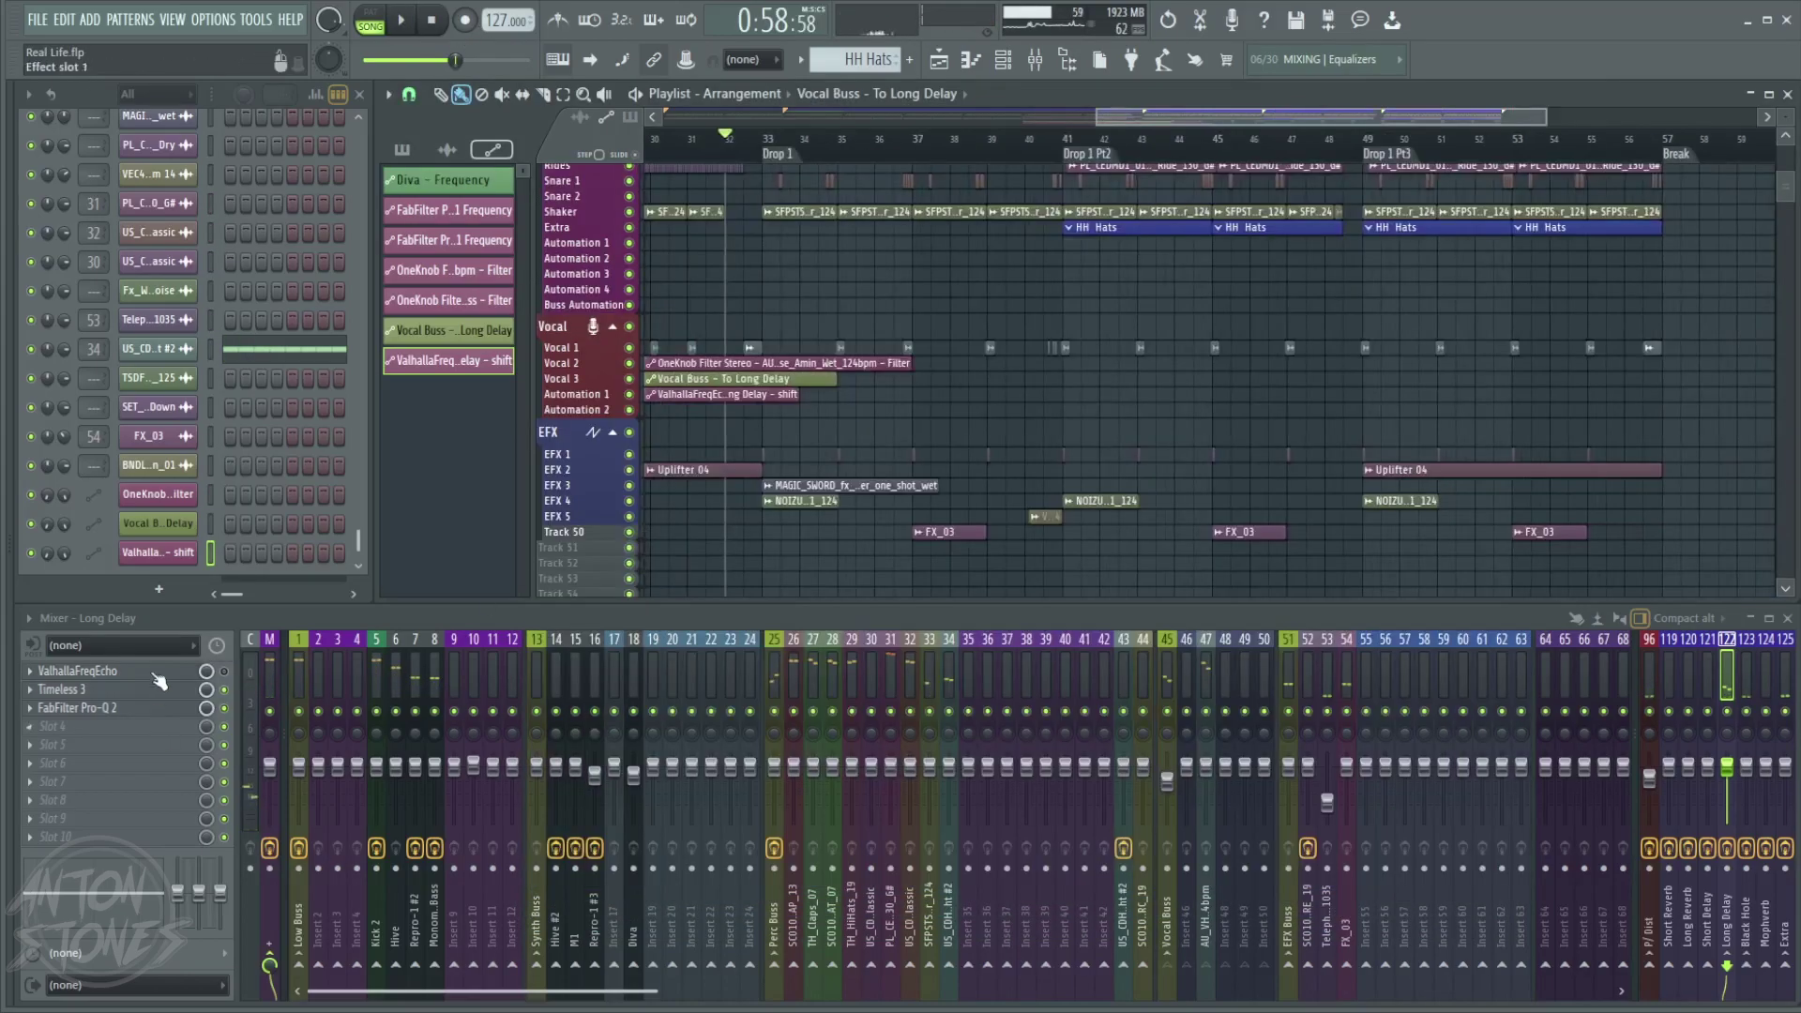
- Reopen ValhallaFreqEcho from the Long Delay effect slots and move its window up over the playlist
click(156, 673)
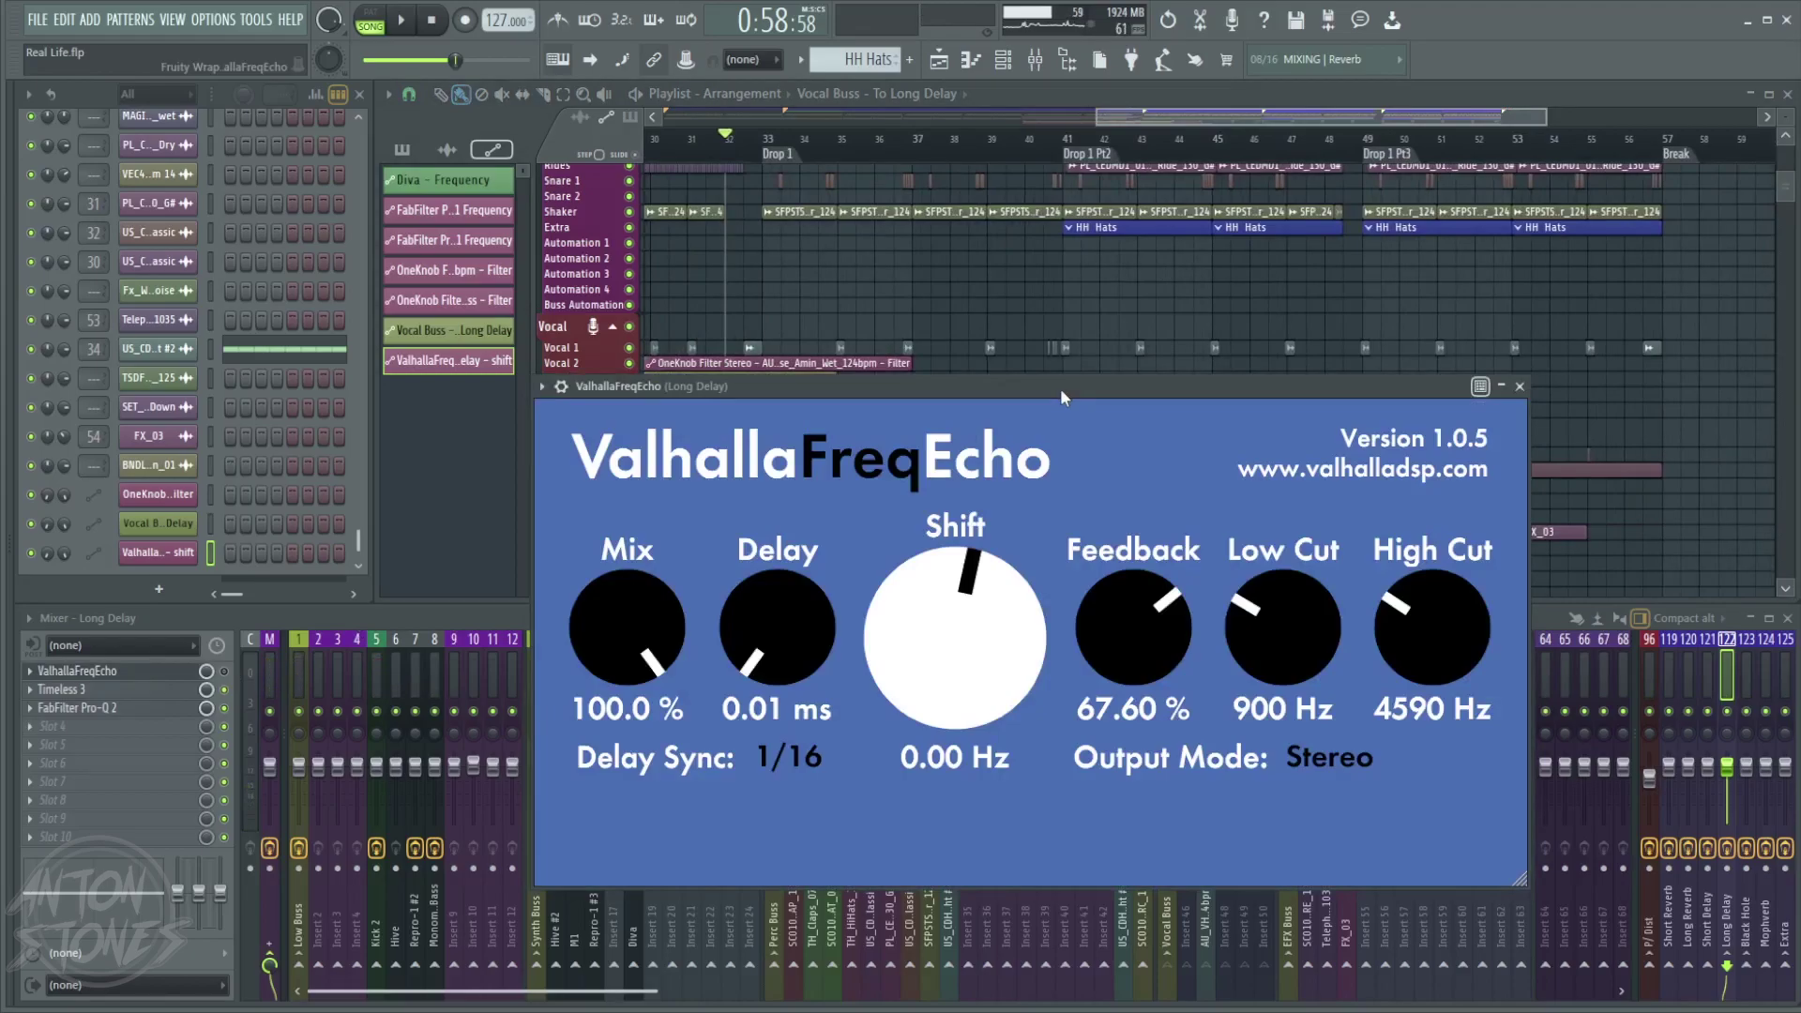
drag(1061, 393, 1050, 310)
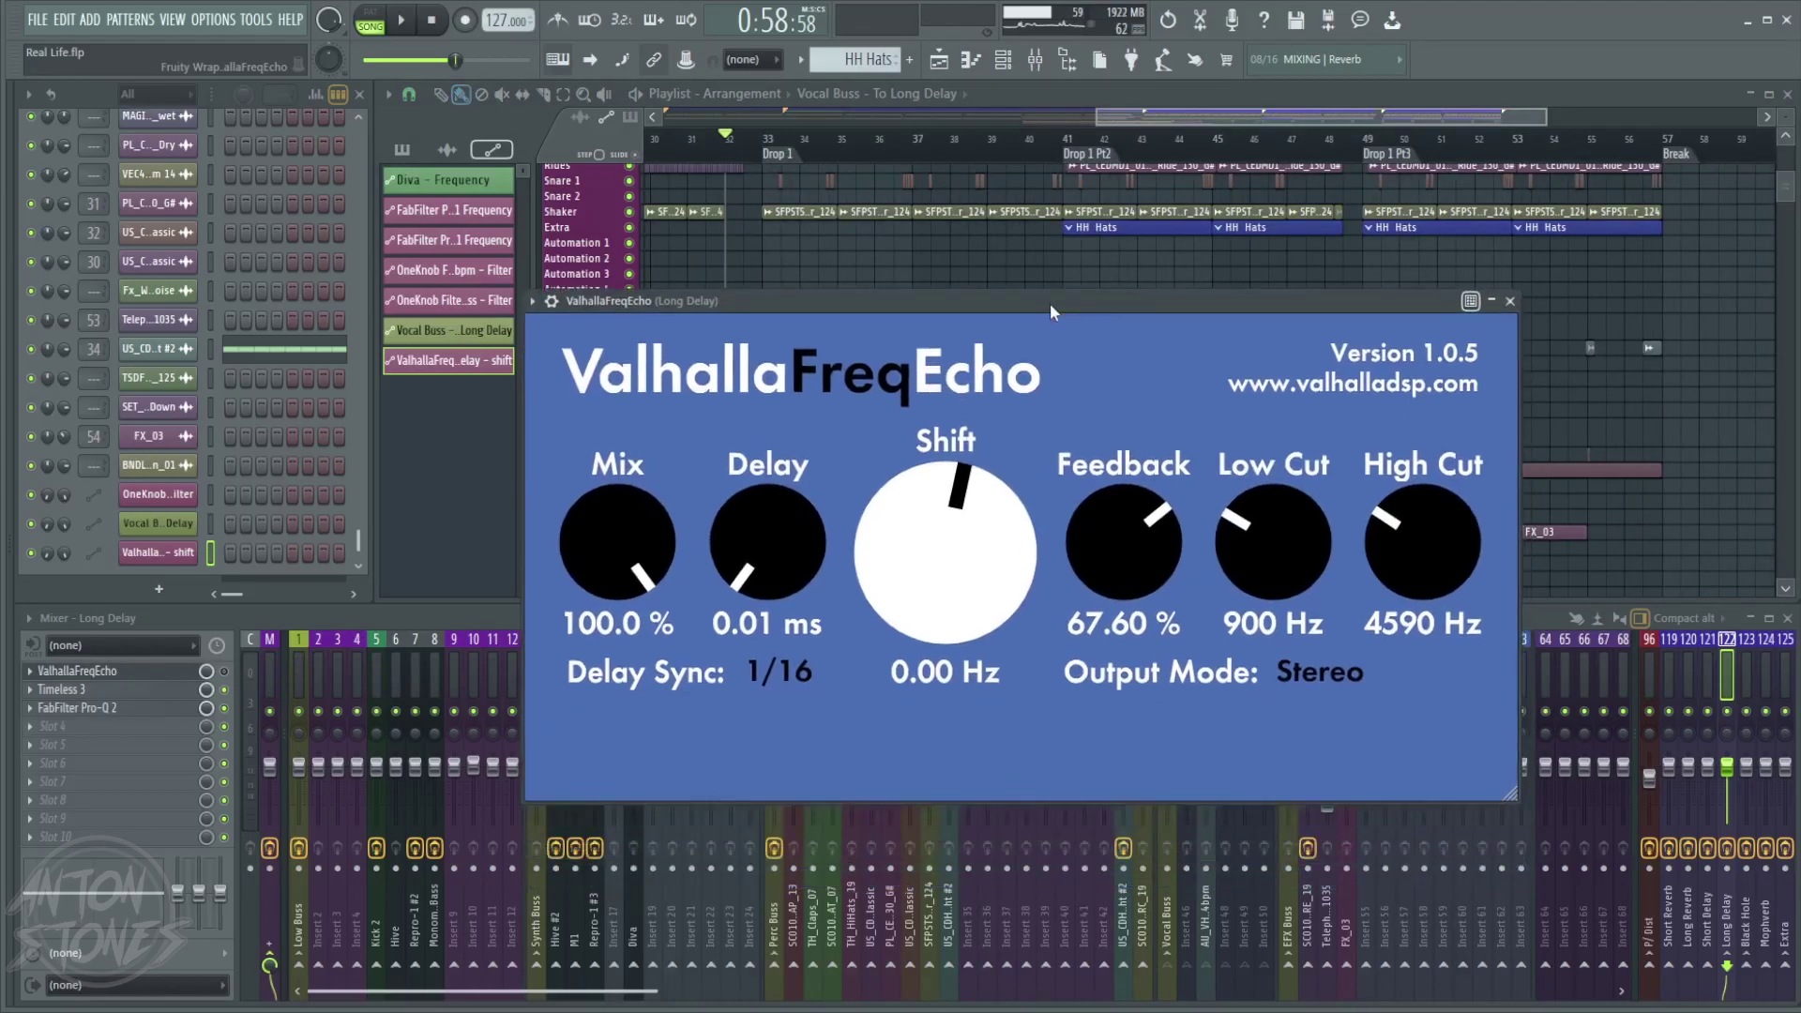